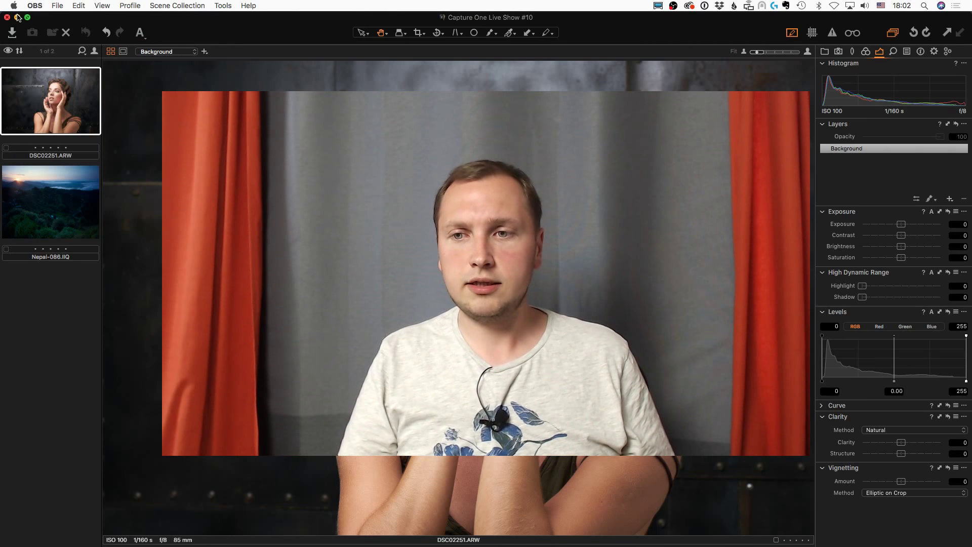
# Step: Switch to OBS, activate the Основной scene, and return to Capture One with the OBS window minimized
pyautogui.moveTo(3, 282)
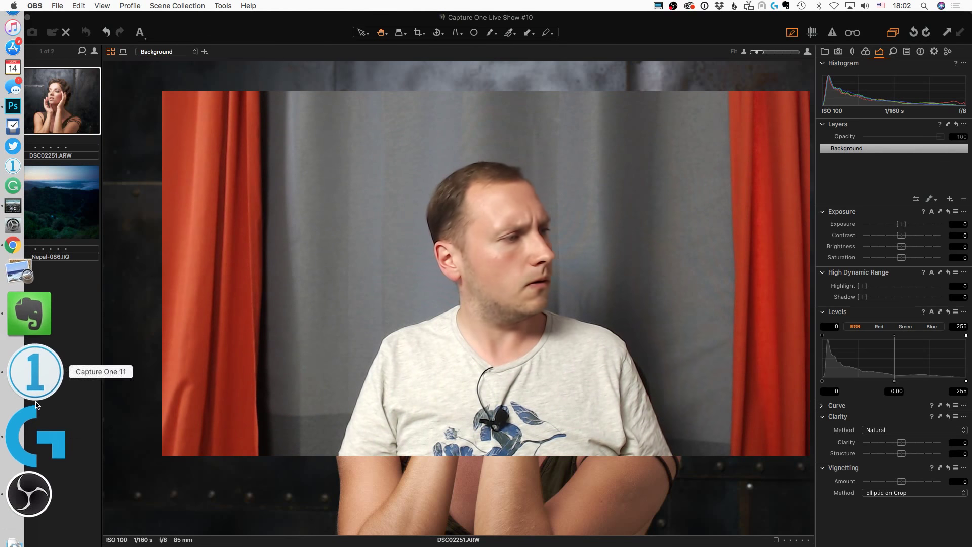
pyautogui.click(34, 444)
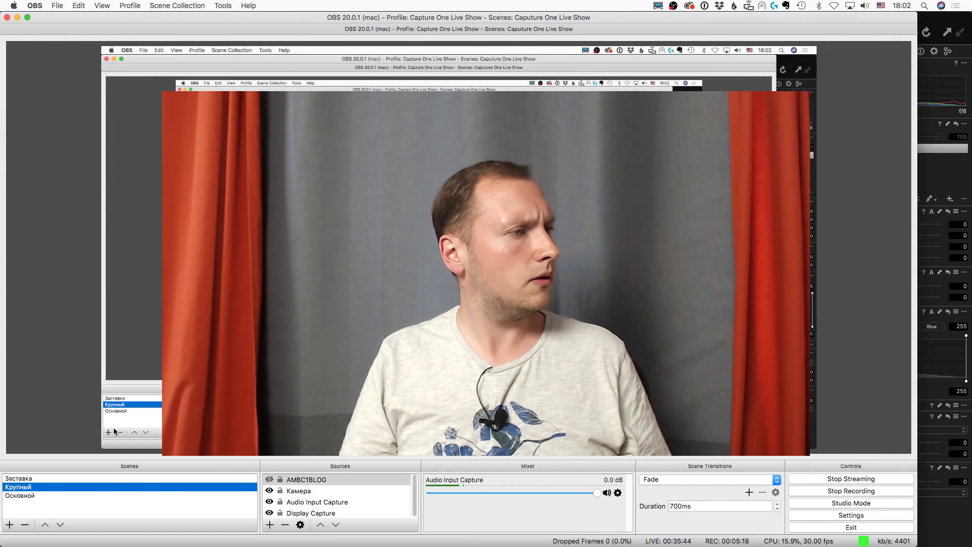
pyautogui.click(39, 494)
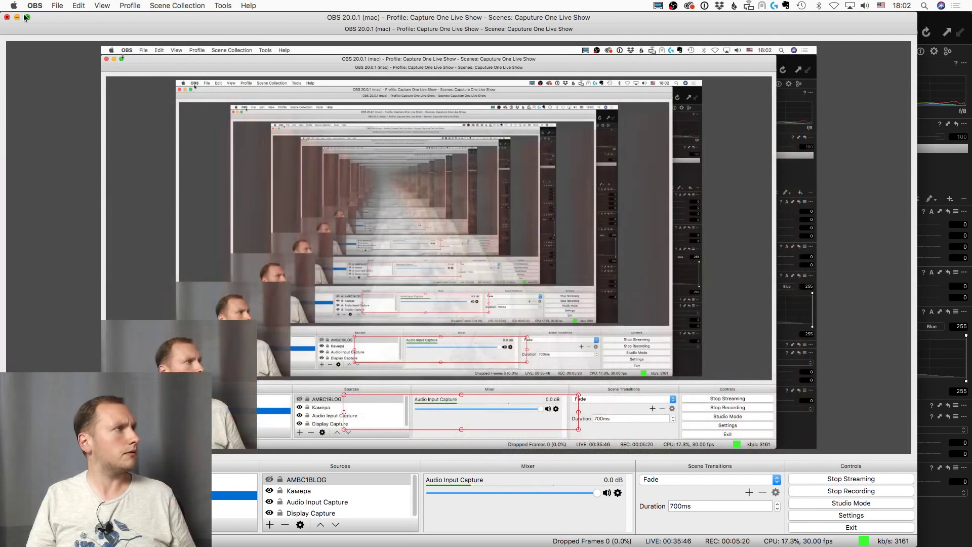
pyautogui.click(17, 18)
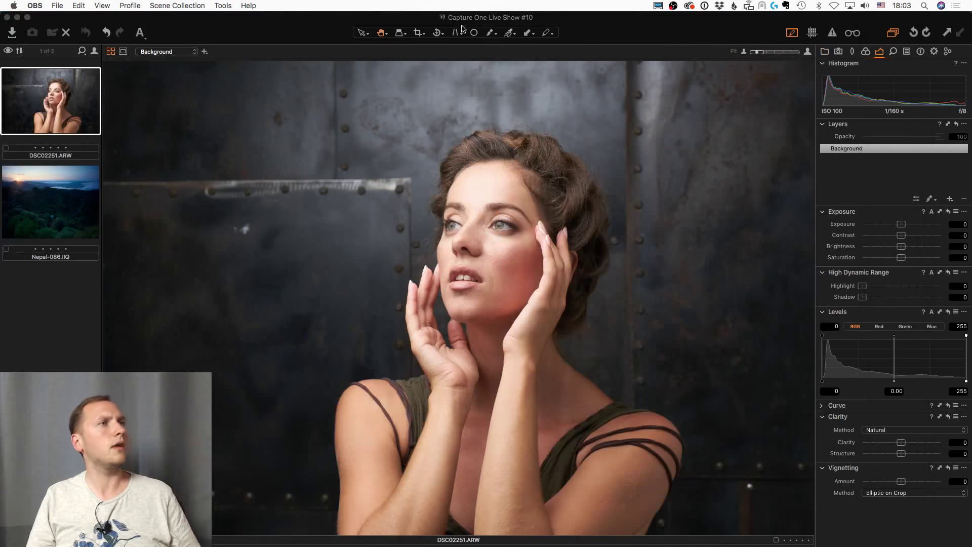
pyautogui.click(319, 34)
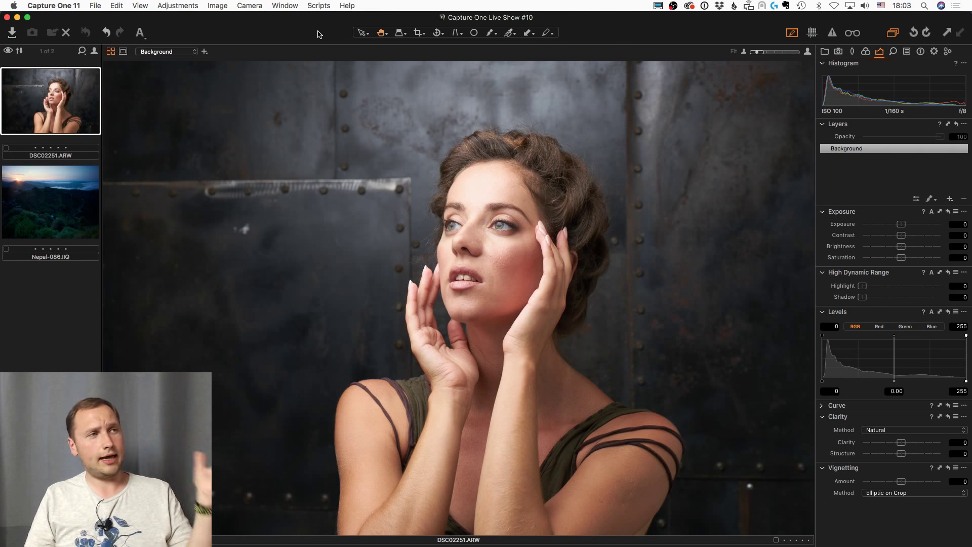
# Step: Display the Nepal-086.IIQ landscape photo in the viewer and switch to Chrome with the Capture One 11 store page
pyautogui.click(87, 193)
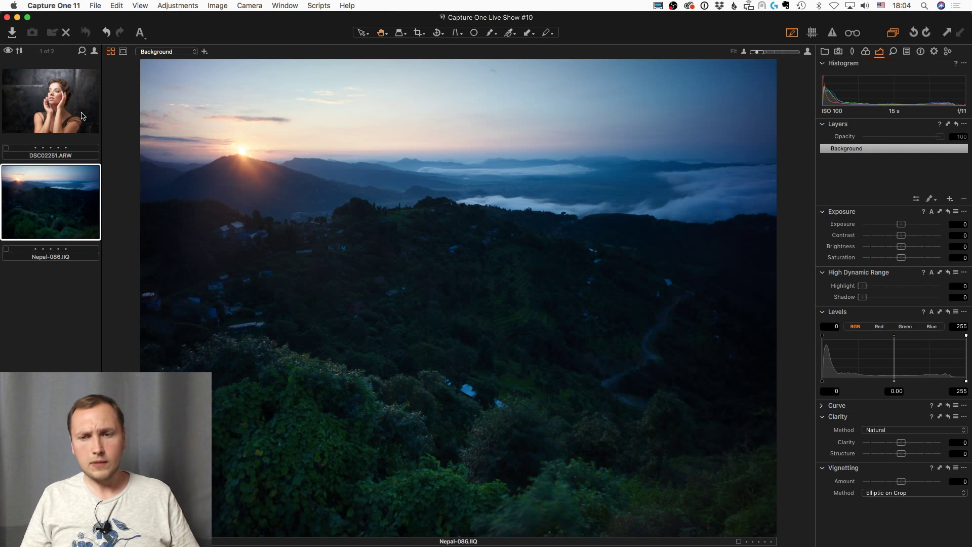
pyautogui.press('super+Tab')
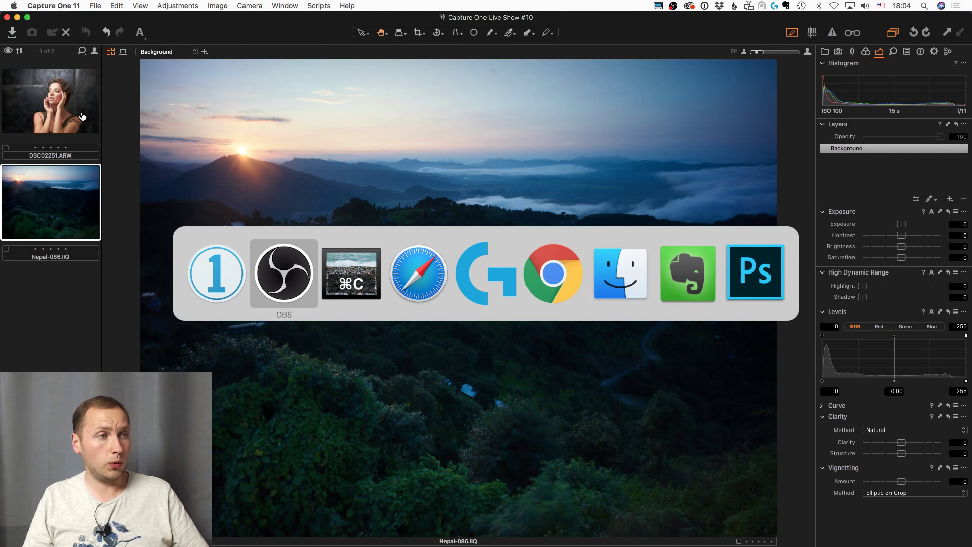
pyautogui.press('super+Tab')
pyautogui.press('super+Tab')
pyautogui.press('super+Tab')
pyautogui.press('super+Tab')
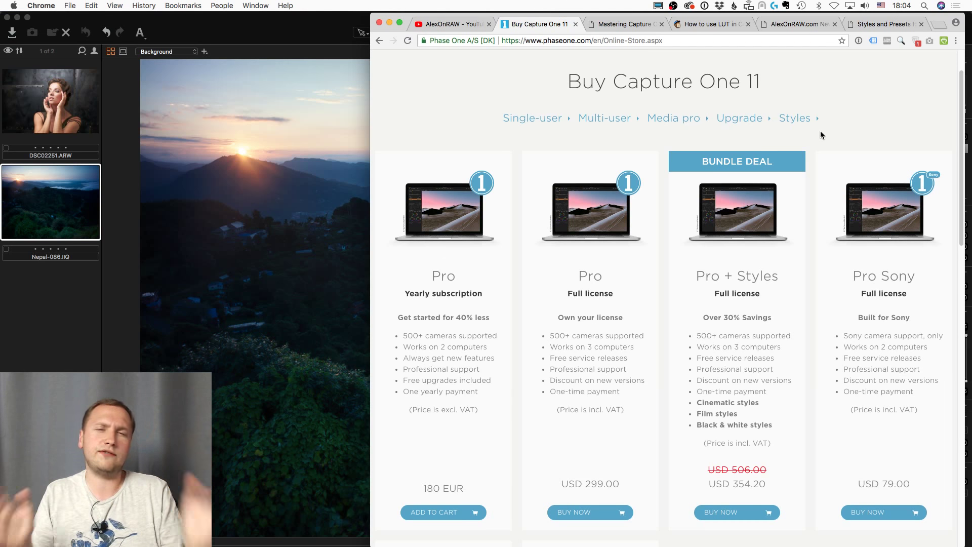
# Step: Open the checkout for the USD 299.00 Pro full license, and reposition and widen the browser window
pyautogui.scroll(-2, 821, 133)
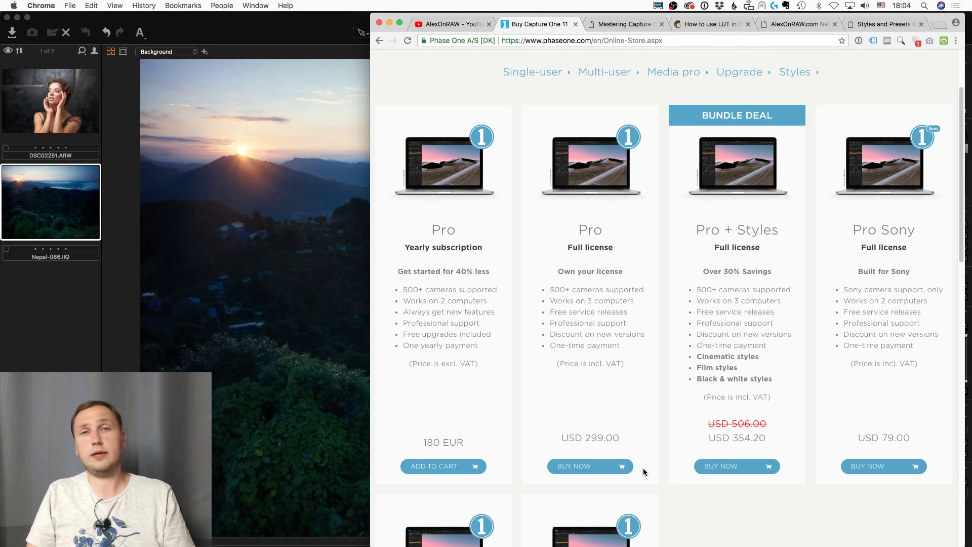
pyautogui.click(595, 466)
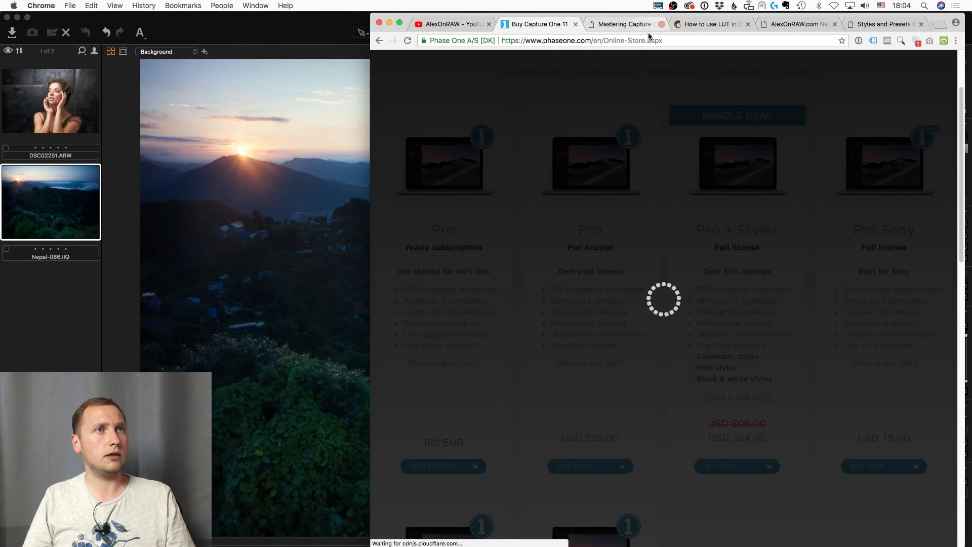
pyautogui.moveTo(939, 23); pyautogui.dragTo(829, 22)
pyautogui.moveTo(852, 544); pyautogui.dragTo(910, 546)
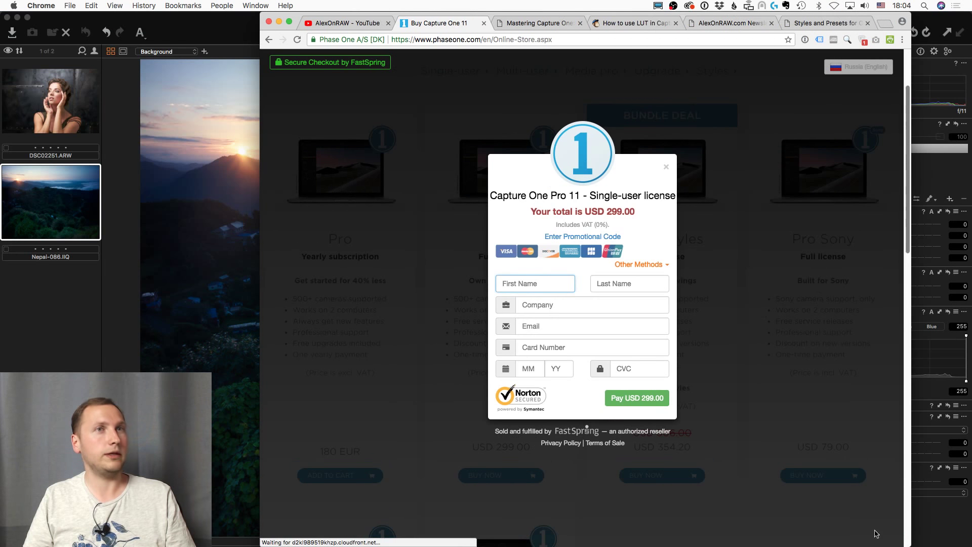
# Step: Apply the promotional code AMBC1BLOG to the Capture One Pro 11 single-user license order
pyautogui.click(568, 241)
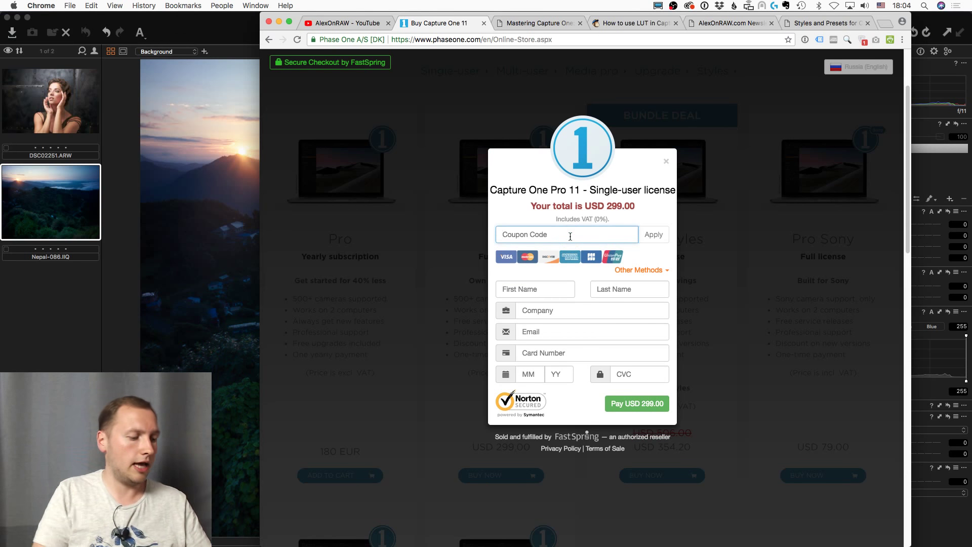
pyautogui.write('AMBC')
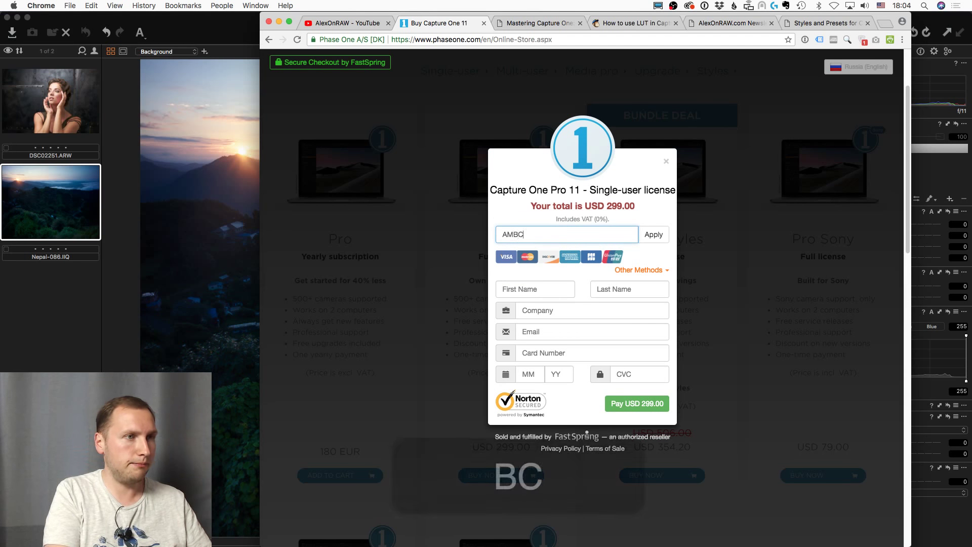
pyautogui.write('1BLO')
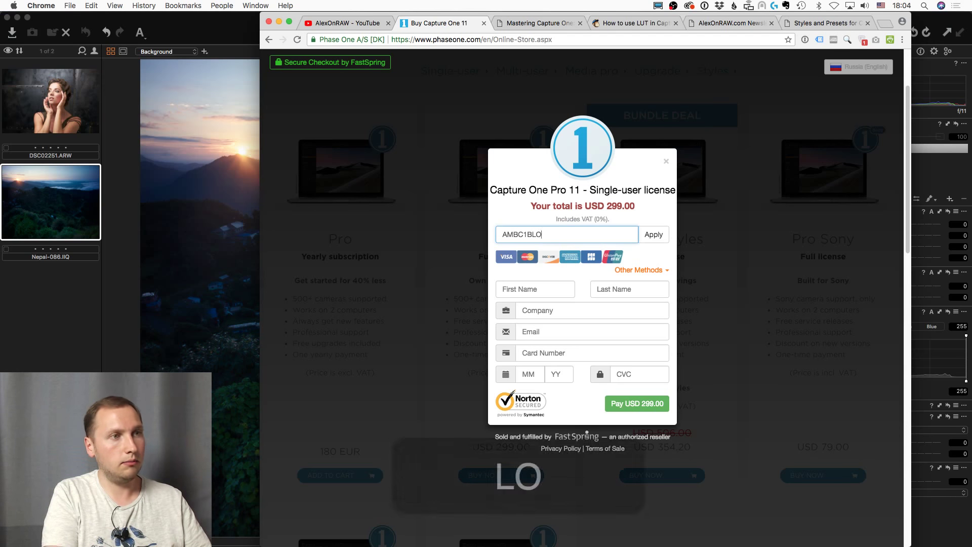
pyautogui.write('G')
pyautogui.click(661, 238)
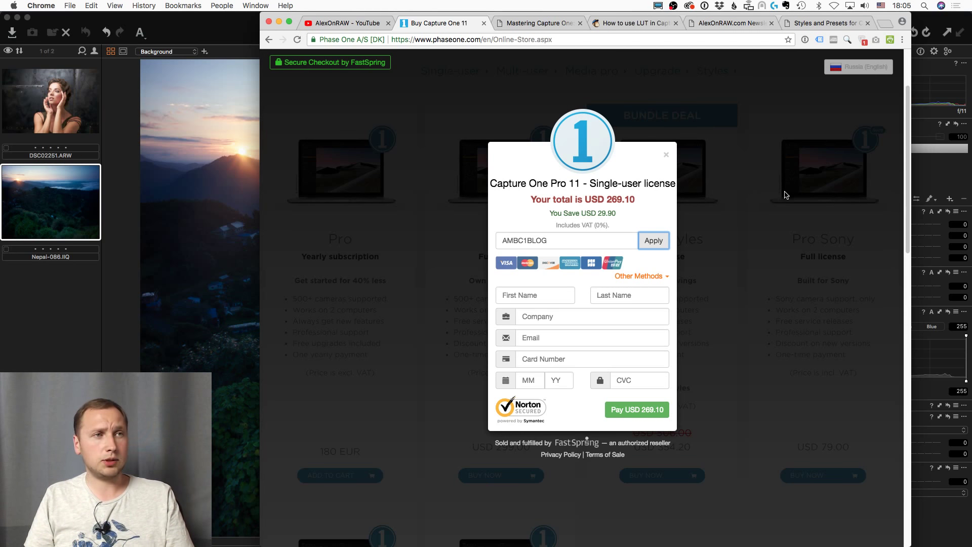
# Step: Close the checkout form and review the license offers and product categories on the Capture One 11 store page
pyautogui.click(667, 155)
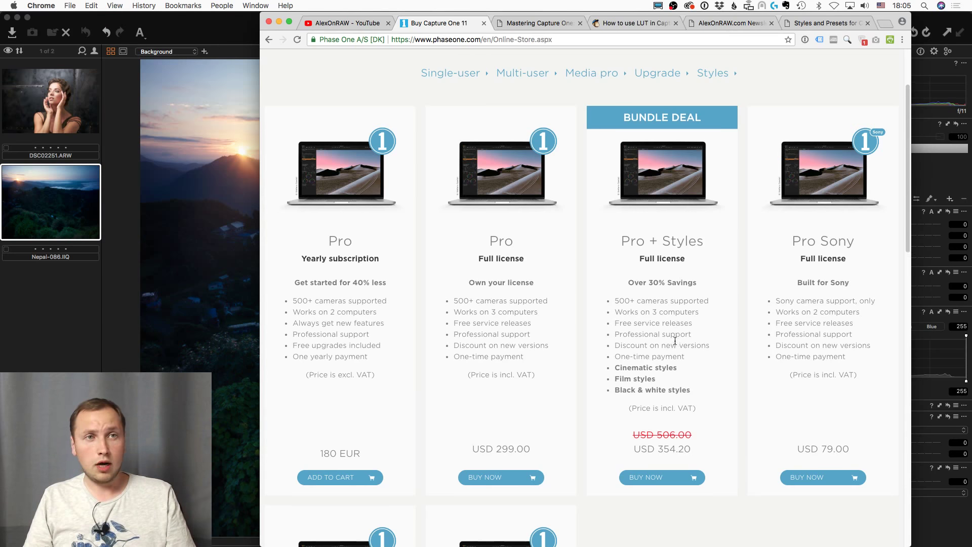
pyautogui.scroll(3, 680, 280)
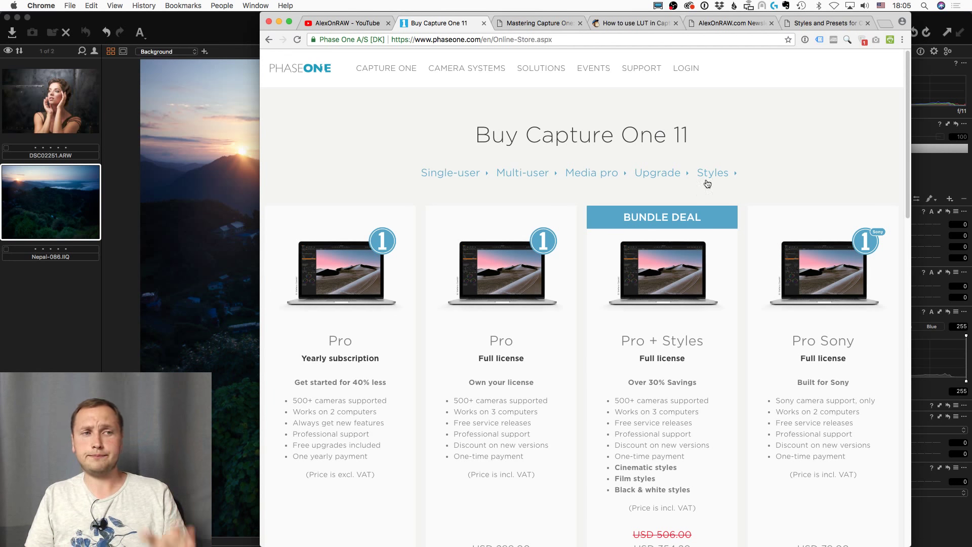
pyautogui.scroll(-3, 678, 325)
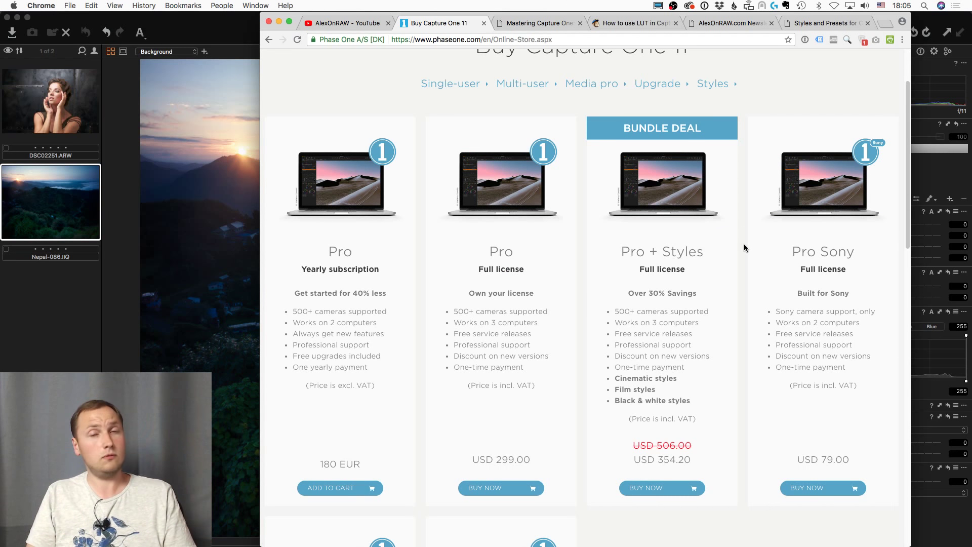
pyautogui.scroll(3, 743, 244)
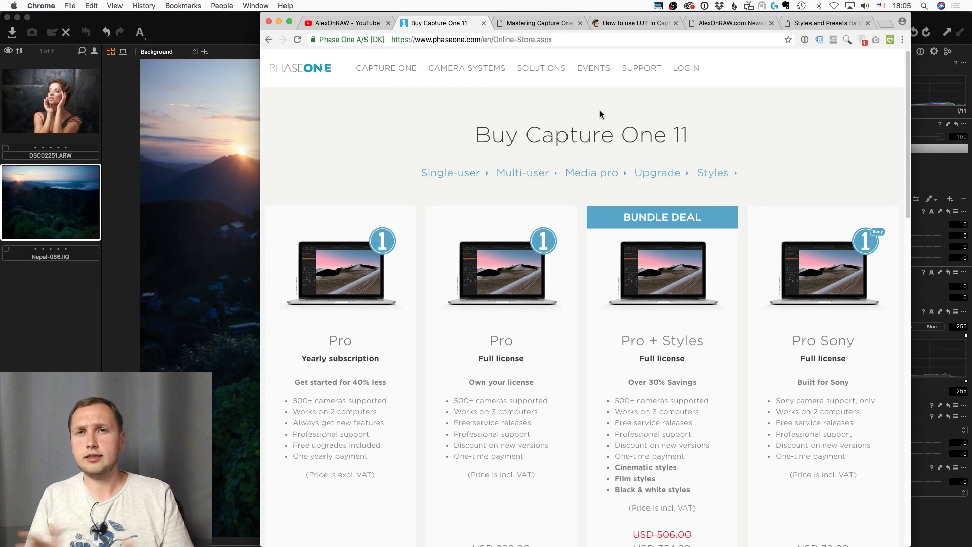
# Step: Examine the Mastering Capture One free guide, from its introduction through run modes, workspace customization, sessions and catalogs
pyautogui.click(553, 25)
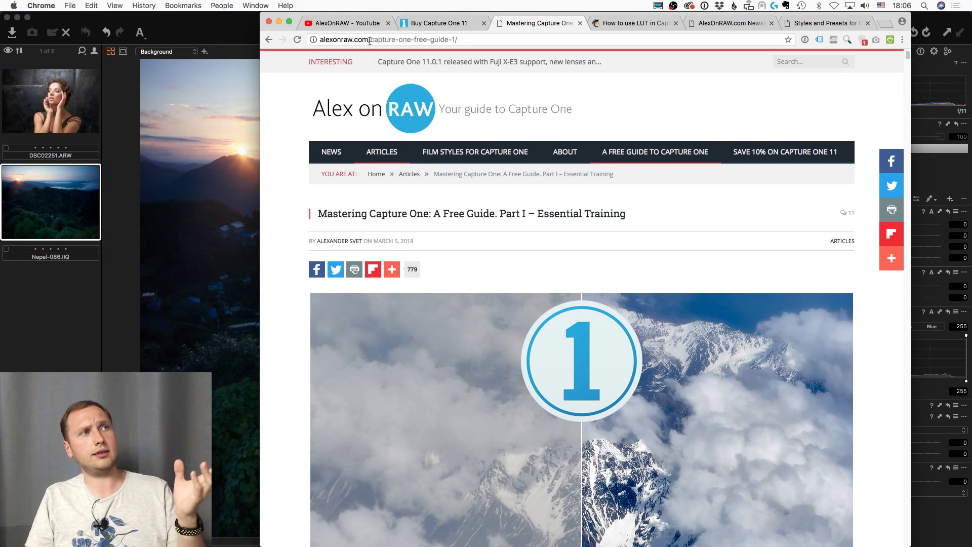
pyautogui.scroll(-10, 599, 300)
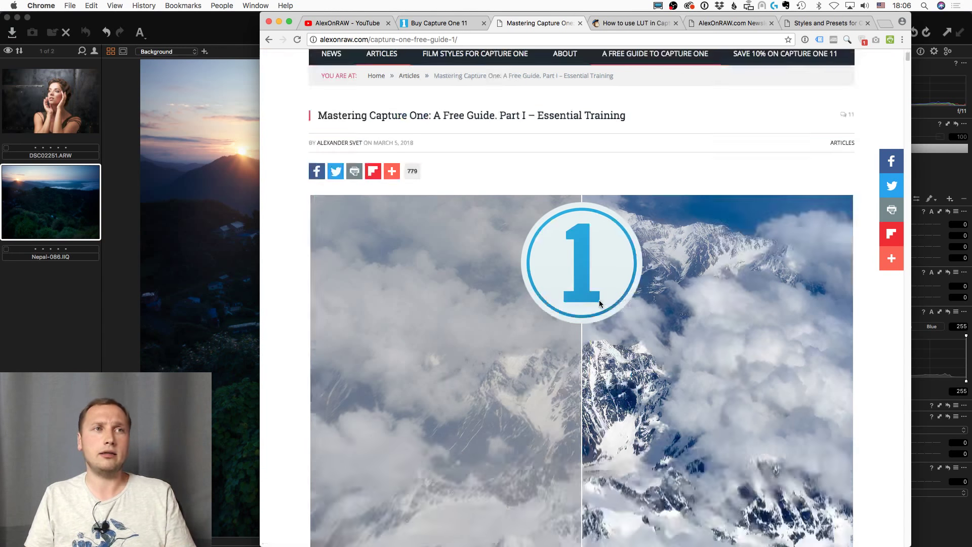
pyautogui.scroll(-20, 475, 315)
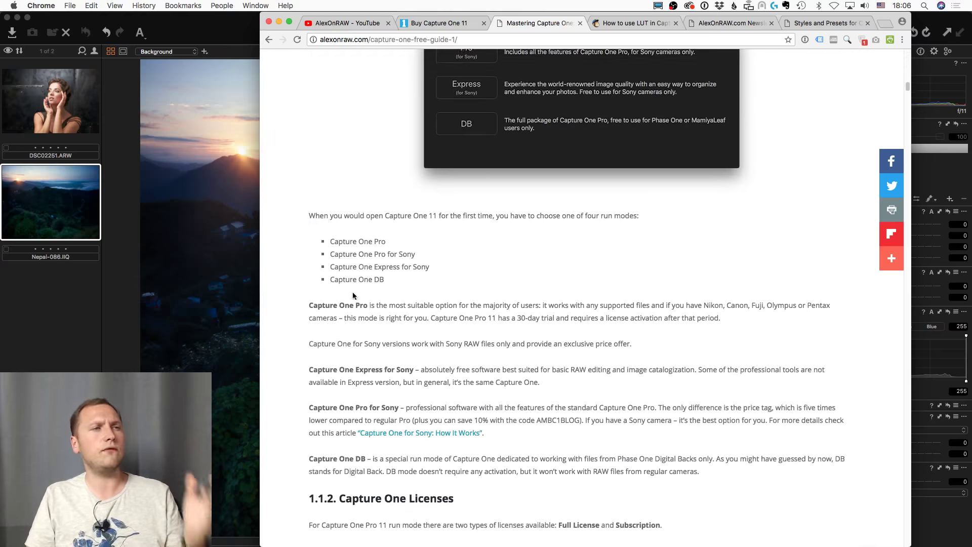
pyautogui.scroll(-20, 353, 292)
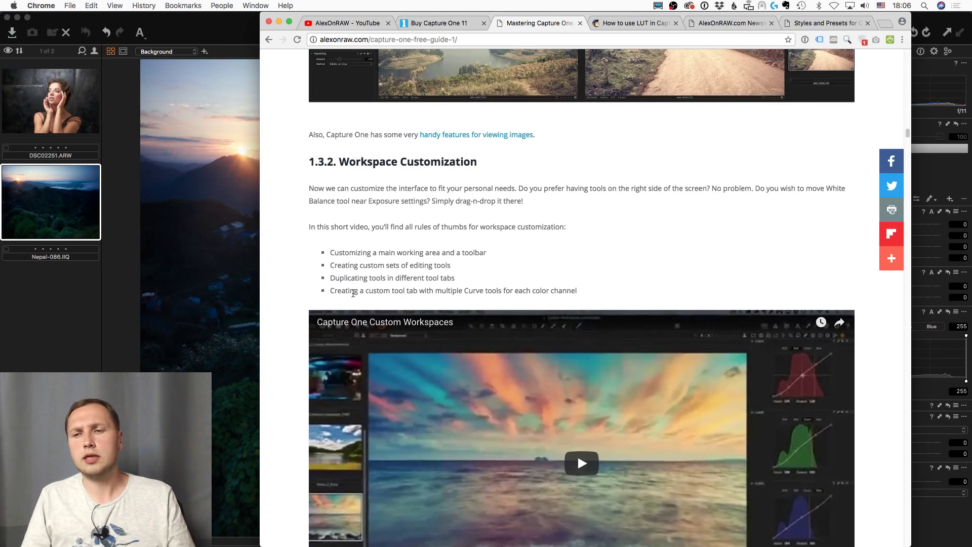
pyautogui.scroll(-20, 353, 293)
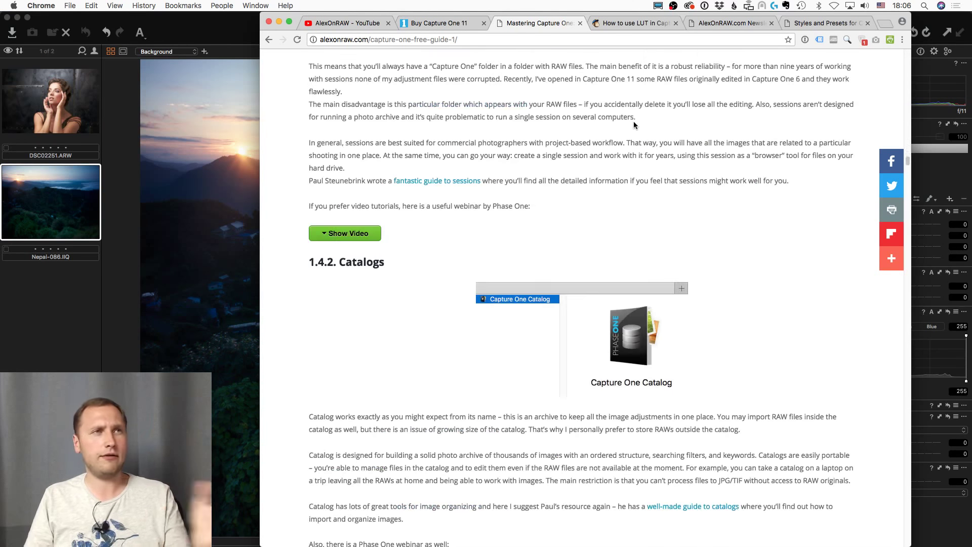
# Step: Look through the newsletter issue on using LUTs in Capture One, covering feature wishes, discounts, the weekly tip and the practice RAW file
pyautogui.click(632, 26)
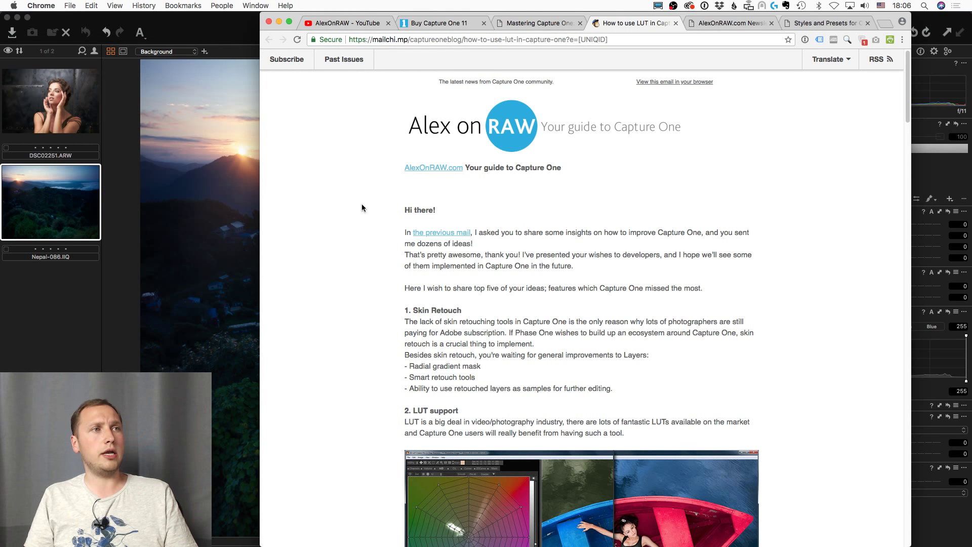
pyautogui.scroll(-5, 362, 204)
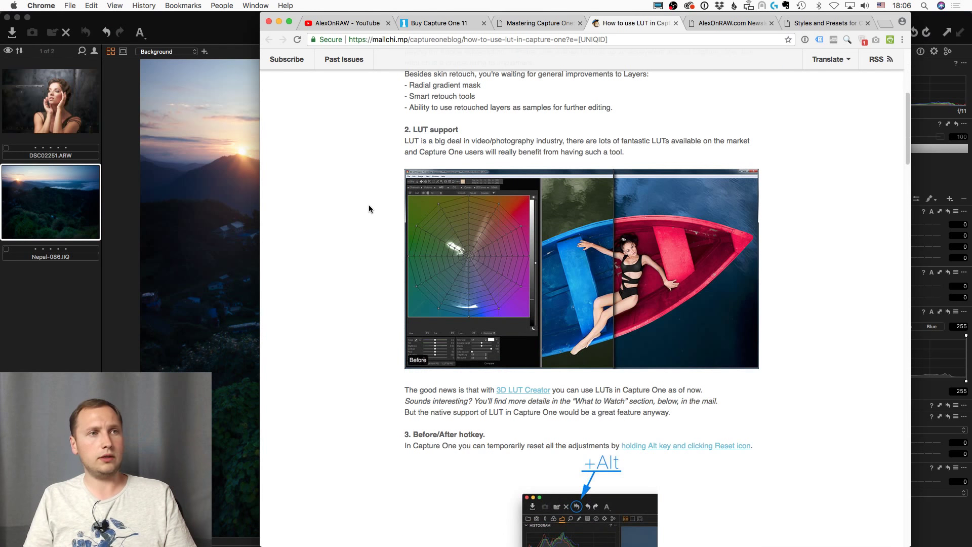
pyautogui.scroll(1, 370, 209)
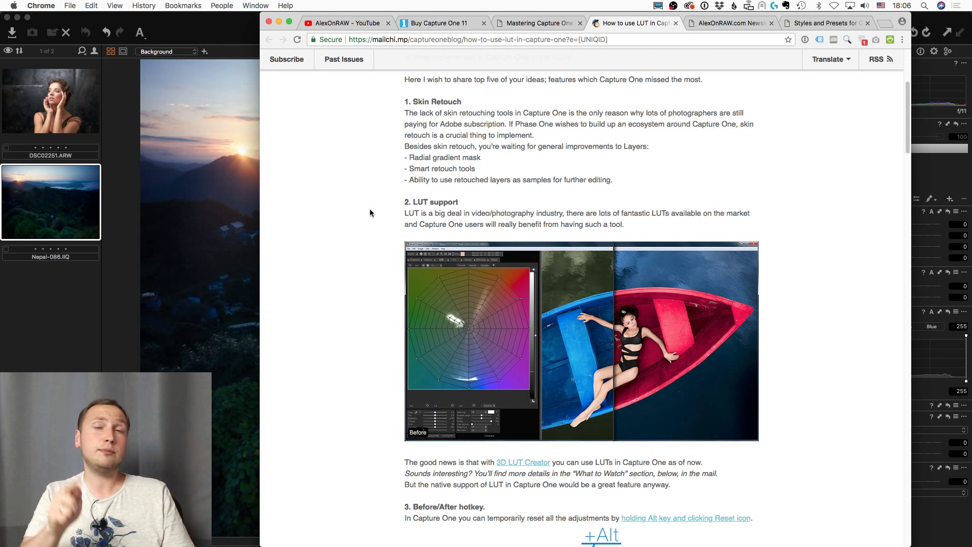
pyautogui.scroll(-4, 370, 209)
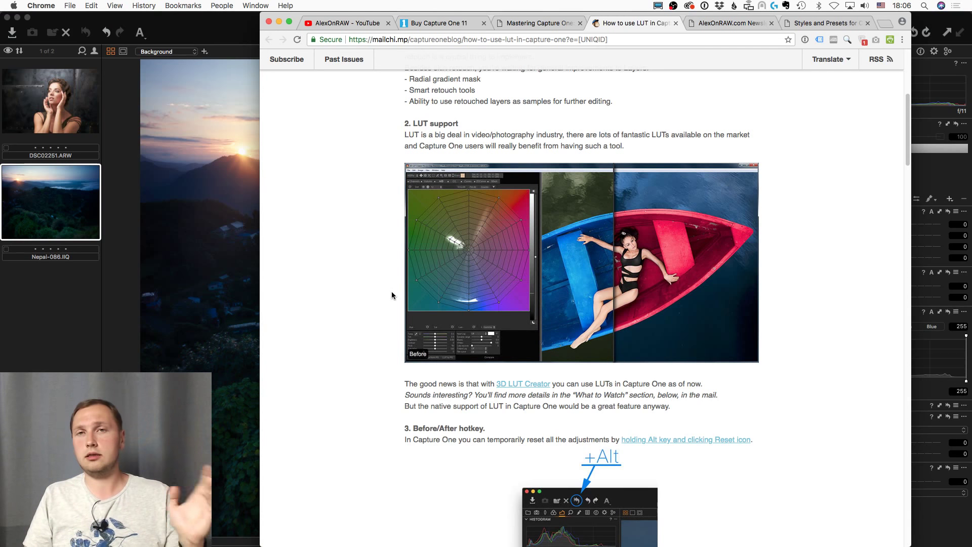
pyautogui.scroll(-20, 391, 295)
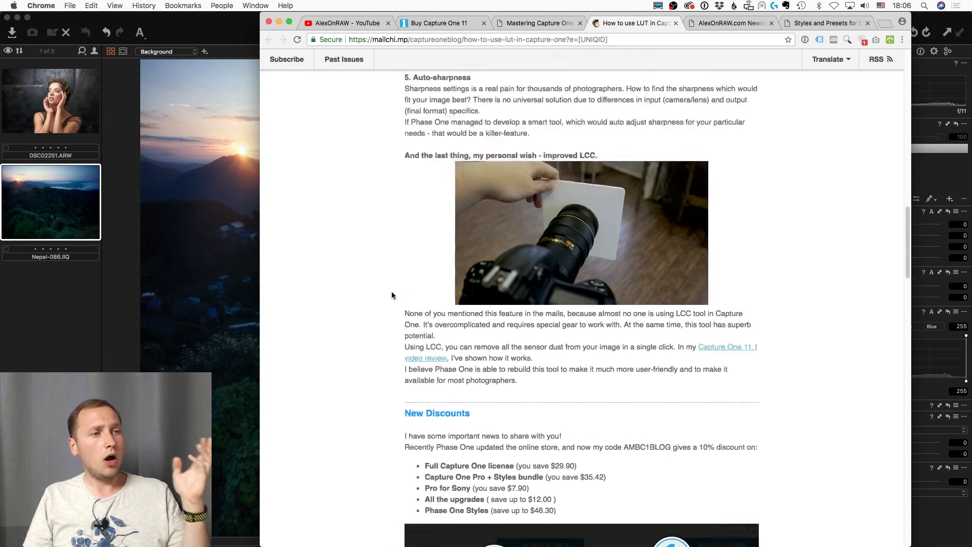
pyautogui.scroll(-20, 391, 295)
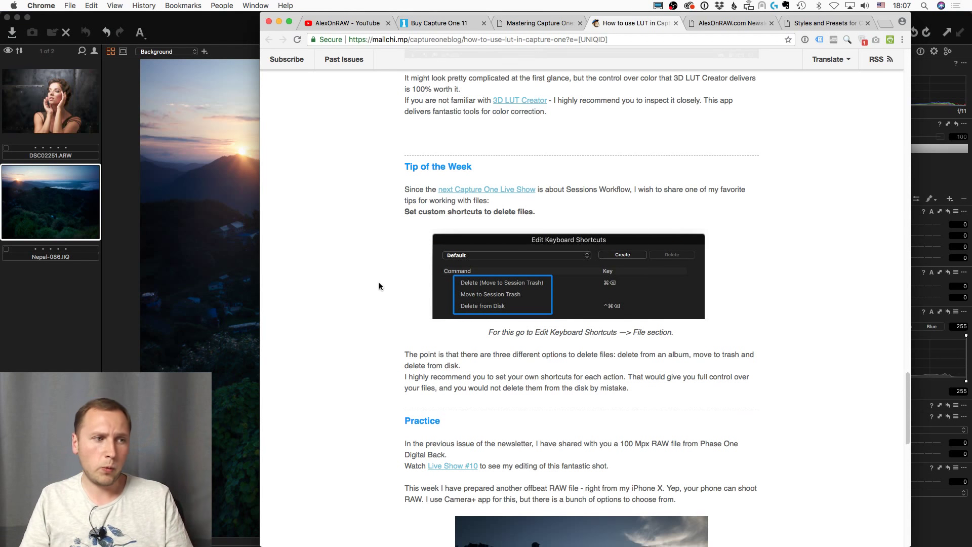
pyautogui.scroll(-5, 379, 282)
pyautogui.scroll(-3, 378, 283)
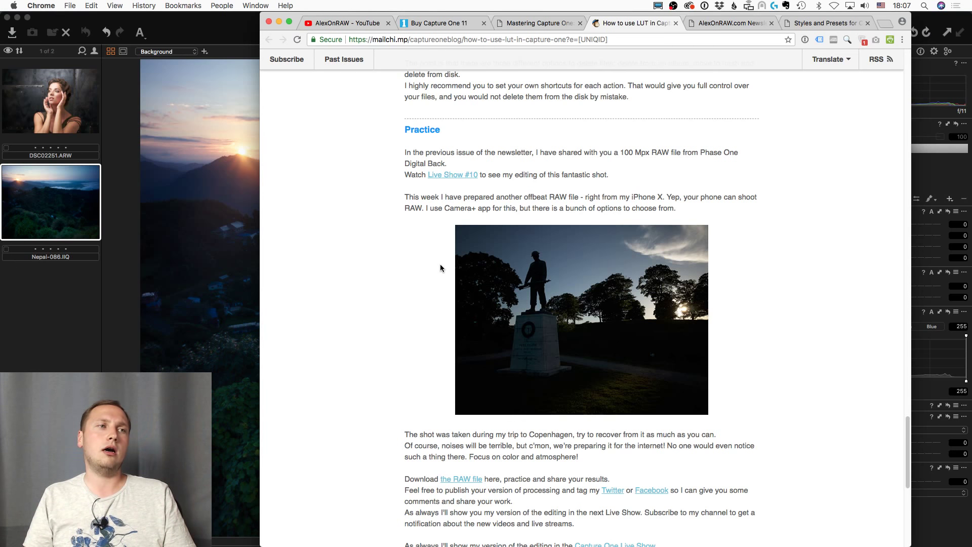
pyautogui.scroll(20, 424, 332)
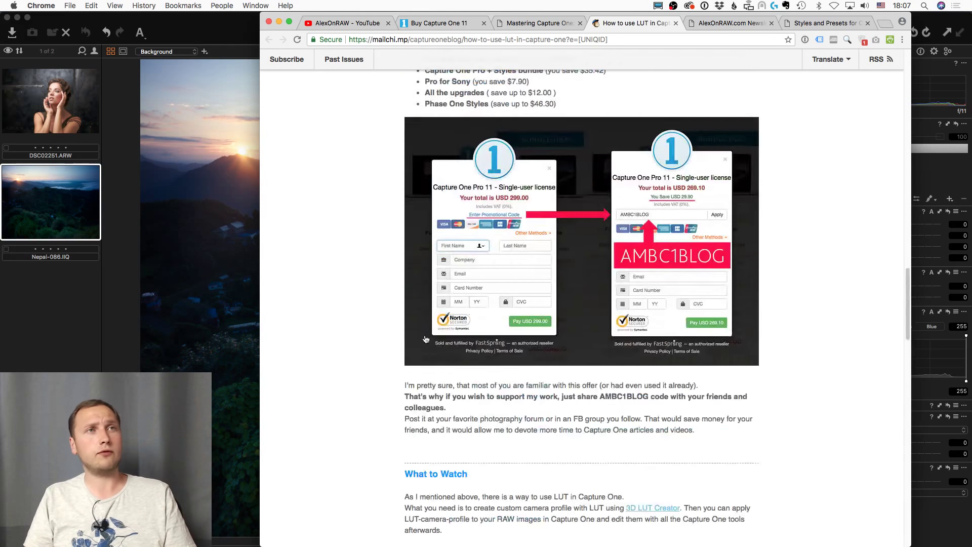
pyautogui.scroll(10, 424, 342)
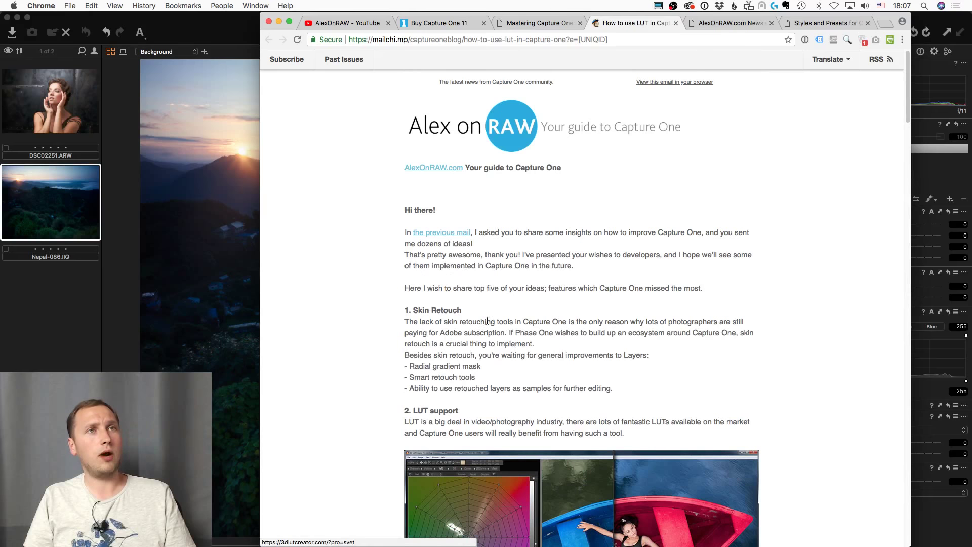
# Step: View the AlexOnRAW newsletter subscription page and return to the Mastering Capture One free guide
pyautogui.click(713, 23)
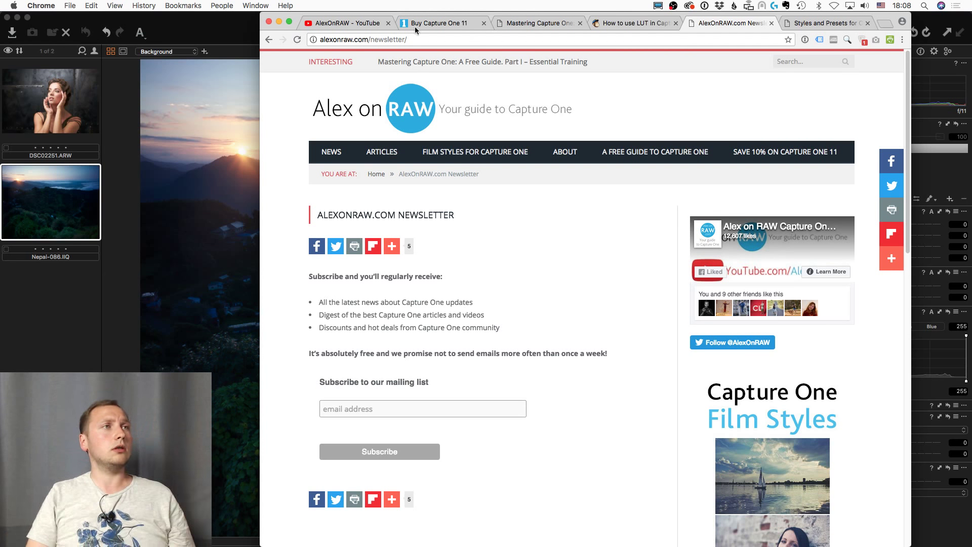
pyautogui.click(521, 22)
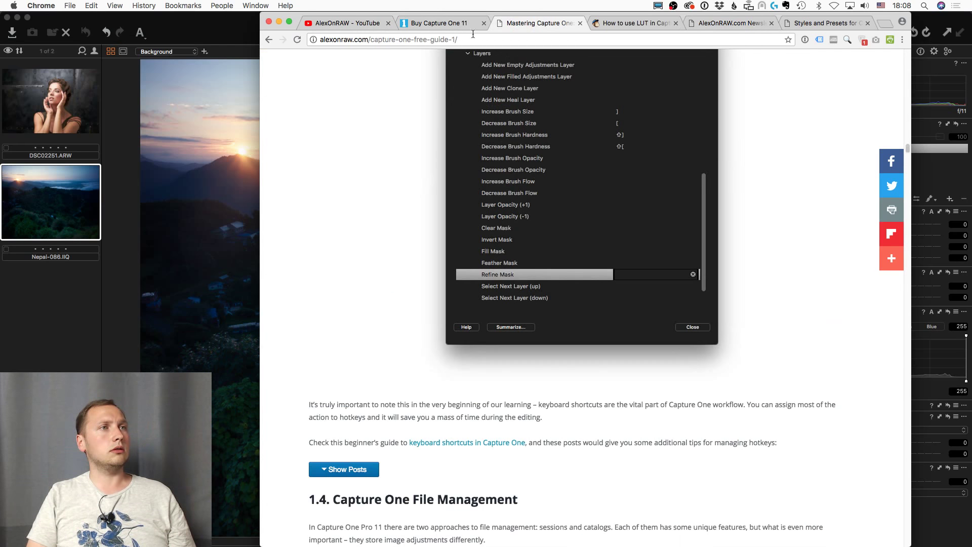
# Step: Start an order for the Pro + Styles full license in the Capture One store and apply the promotional code AMBC1BLOG
pyautogui.click(445, 22)
pyautogui.scroll(-5, 644, 524)
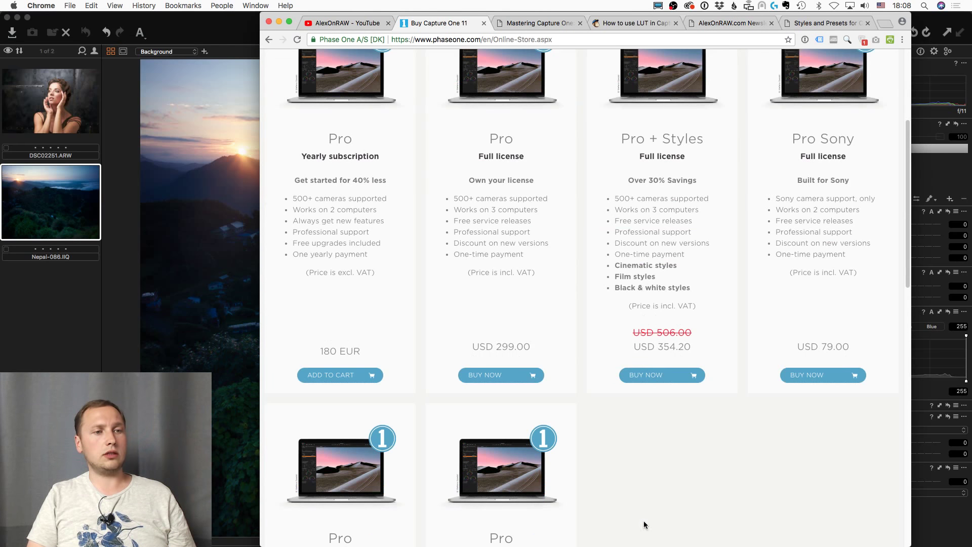
pyautogui.click(650, 375)
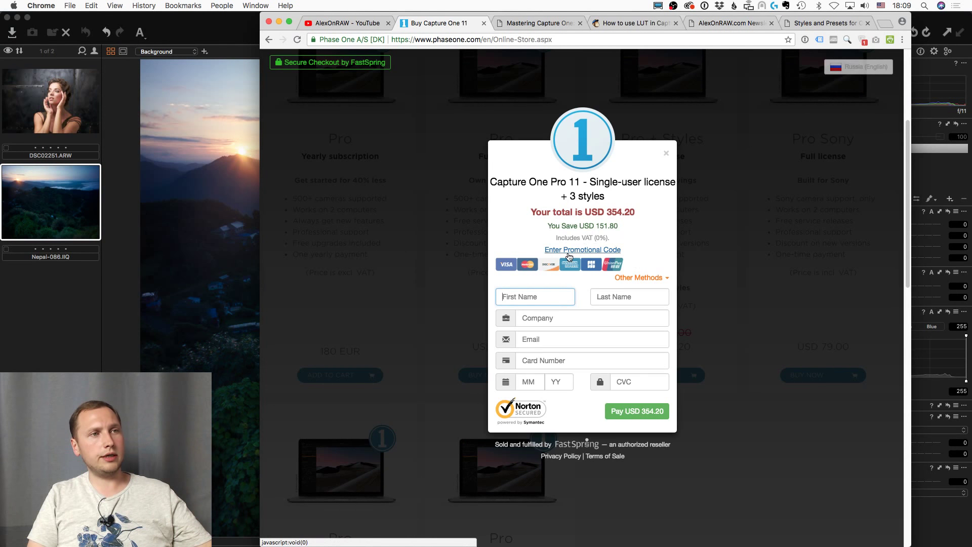
pyautogui.click(568, 253)
pyautogui.write('A')
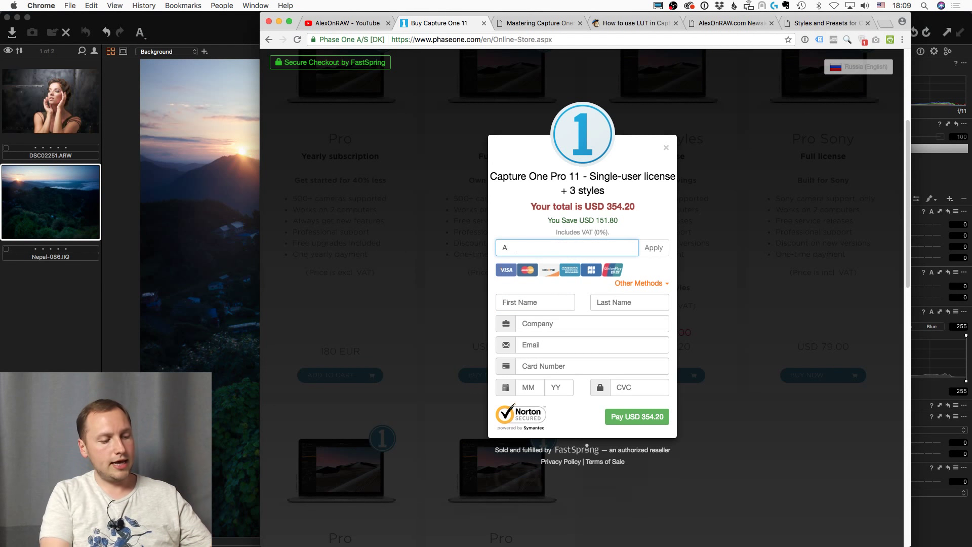
pyautogui.write('MBC')
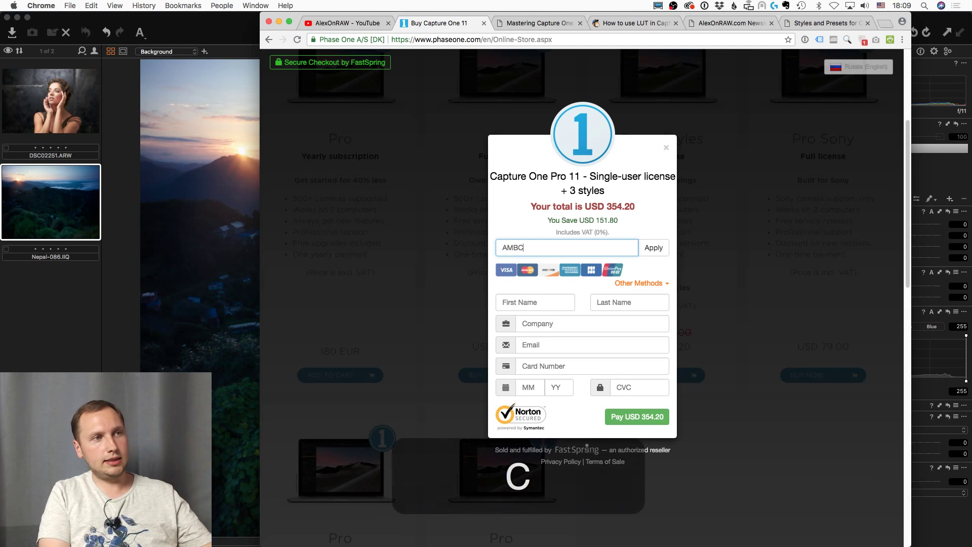
pyautogui.write('1BLOG')
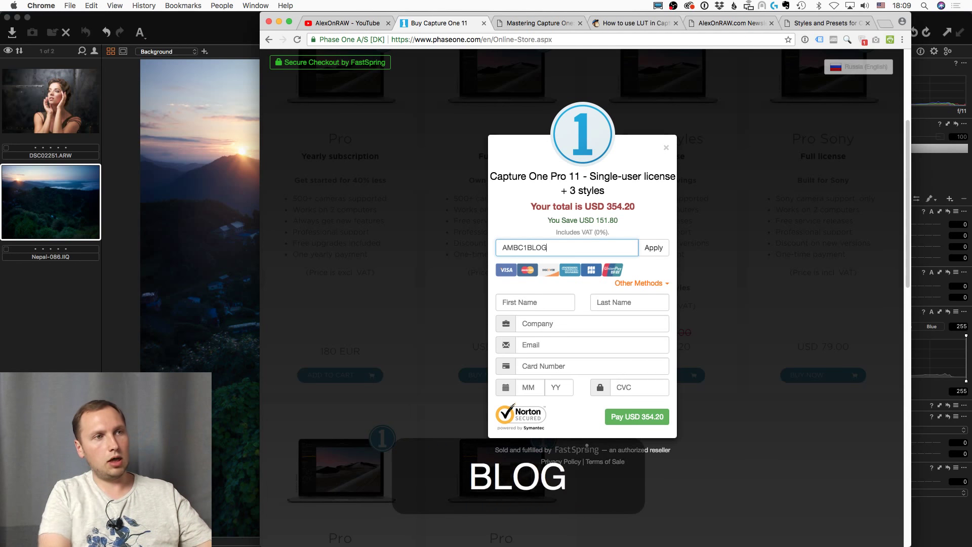
pyautogui.click(656, 250)
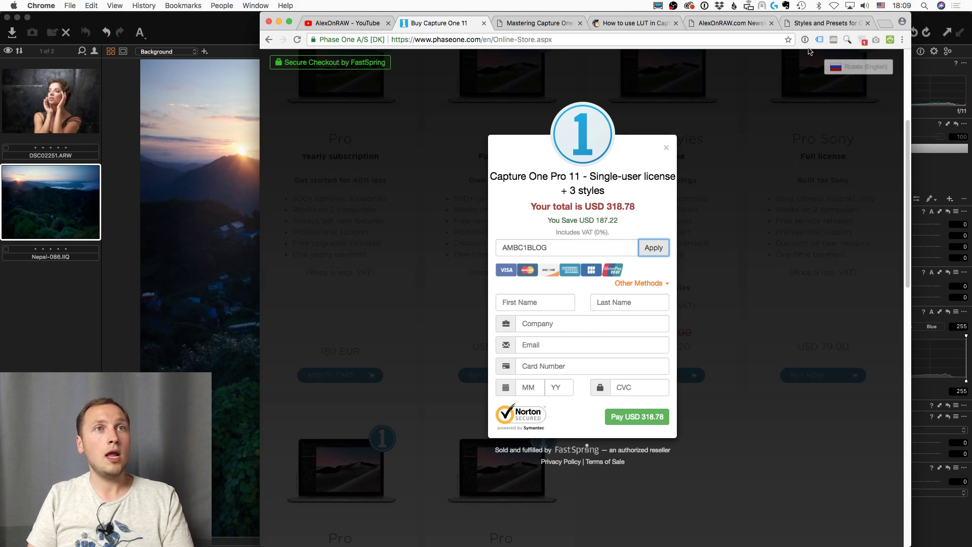
# Step: Review the 1styles.pro offer of 12 free film styles, including the installation notes and the Original Set sample download
pyautogui.click(822, 26)
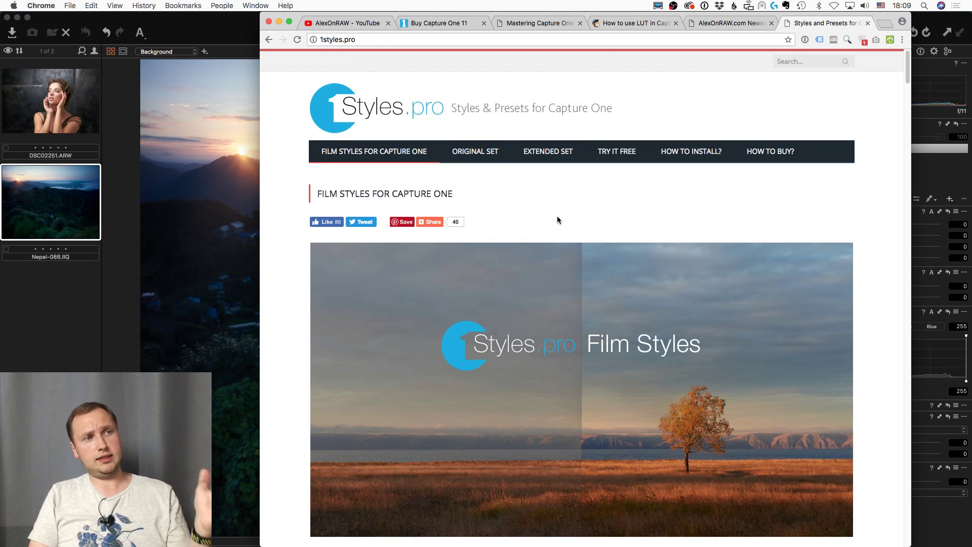
pyautogui.click(625, 156)
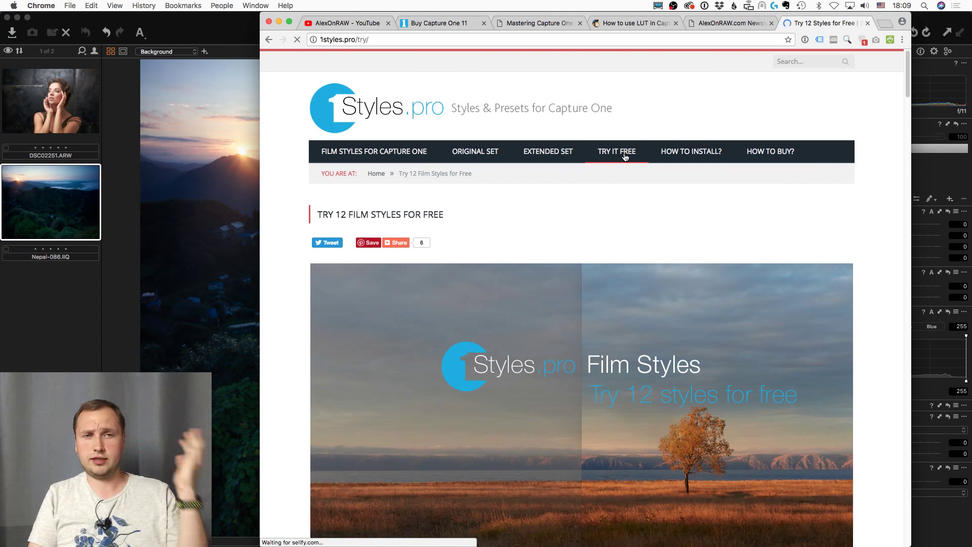
pyautogui.scroll(-8, 582, 342)
pyautogui.scroll(-4, 302, 363)
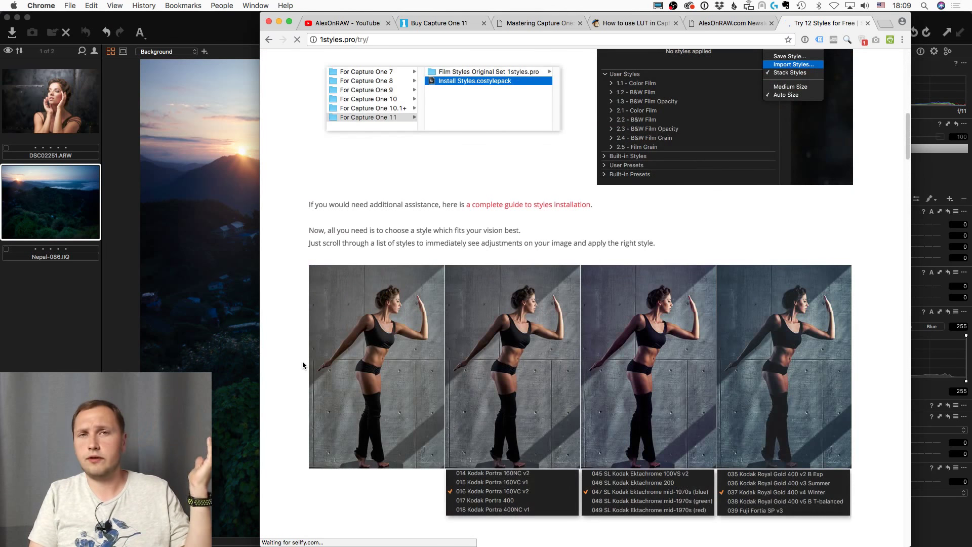
pyautogui.scroll(-4, 302, 361)
pyautogui.scroll(-10, 303, 360)
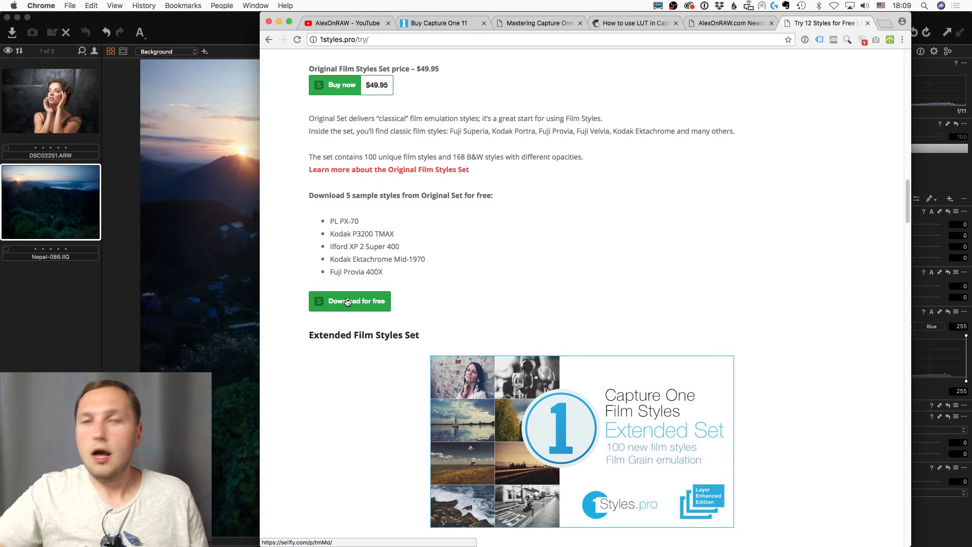
# Step: Switch to Capture One, open the portrait DSC02251.ARW with the color tools and inspect the face up close
pyautogui.press('super+Tab')
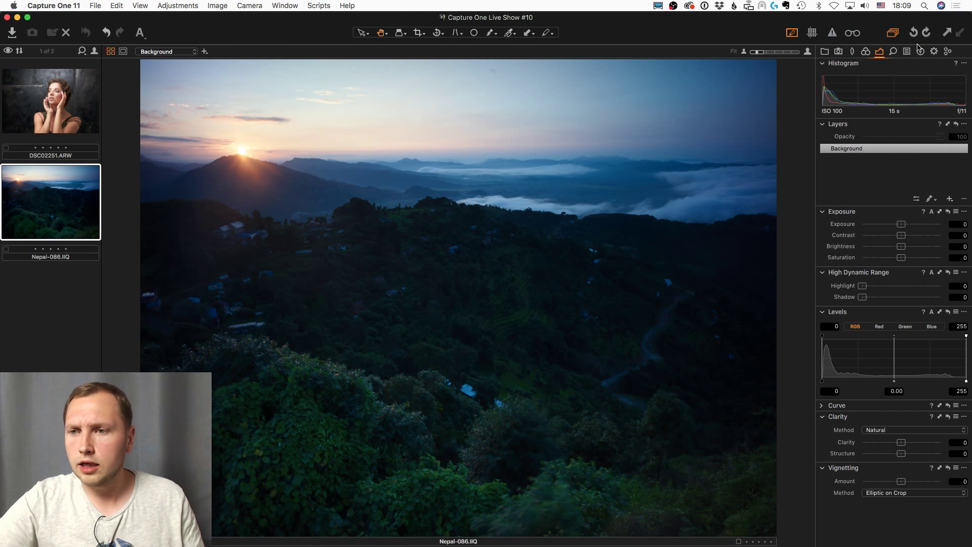
pyautogui.click(23, 98)
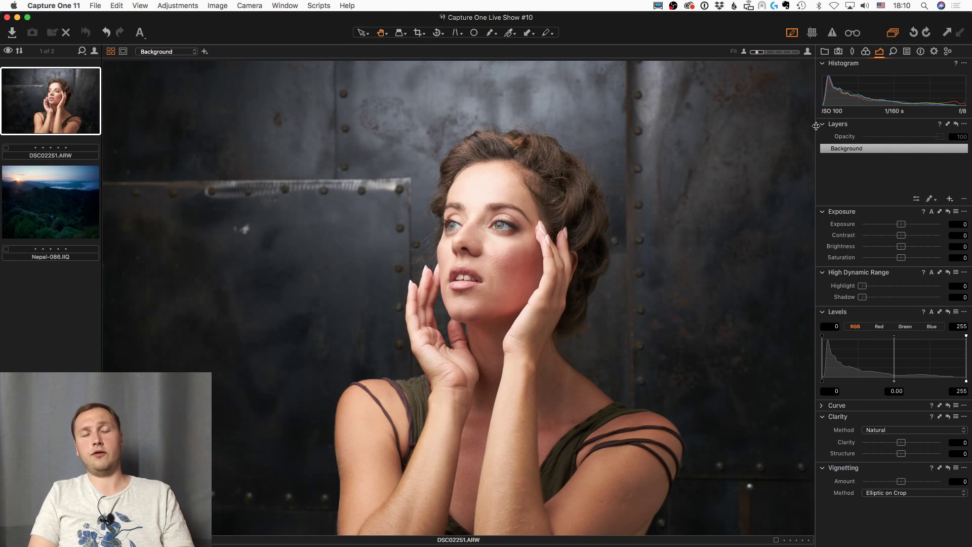
pyautogui.click(866, 53)
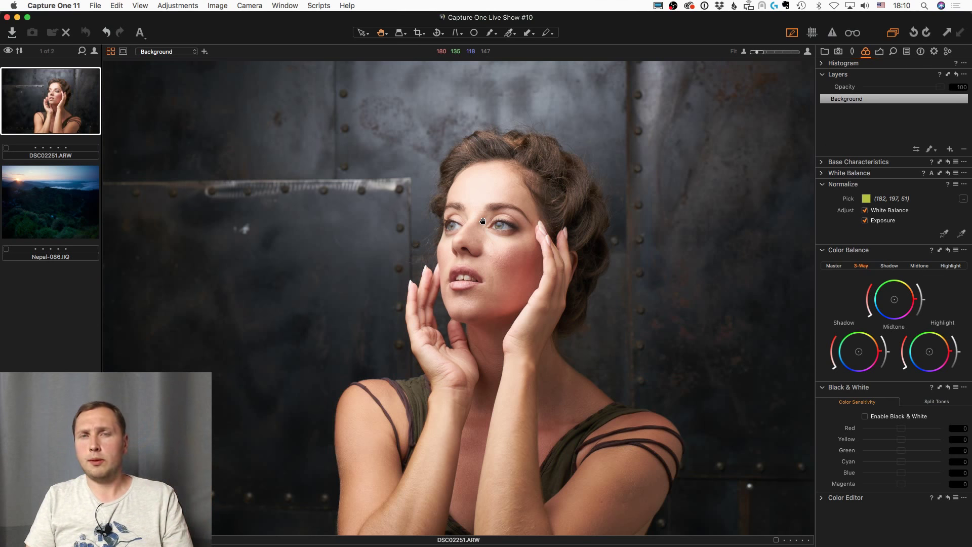
pyautogui.scroll(5, 483, 219)
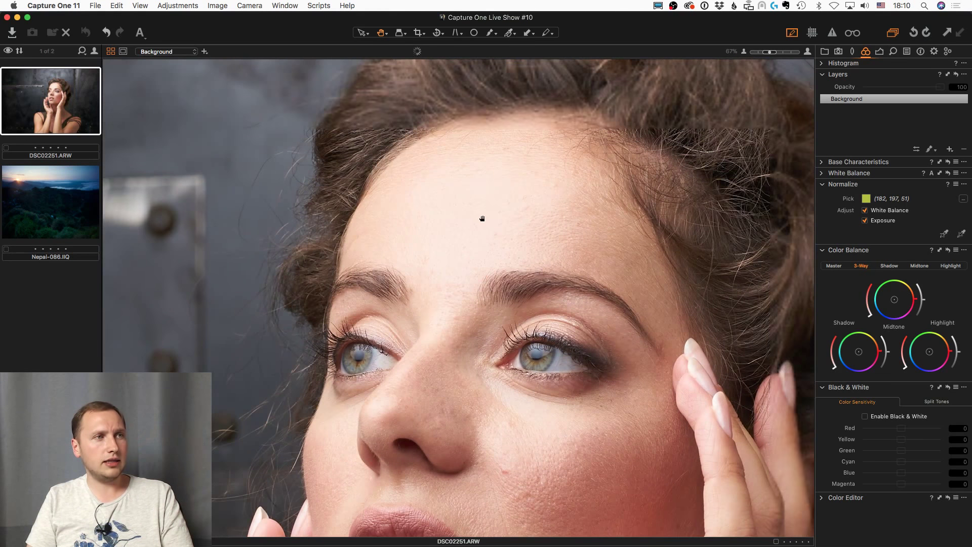
pyautogui.click(463, 241)
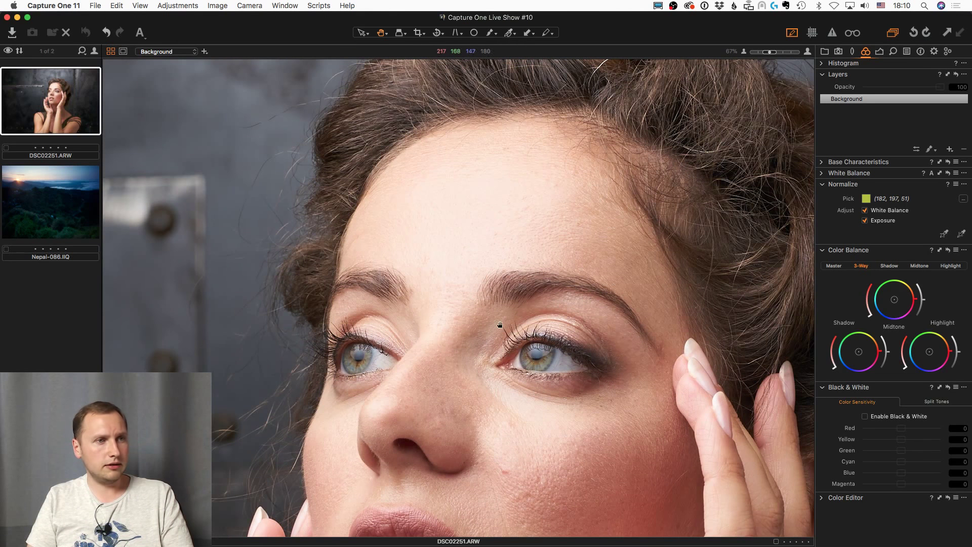
pyautogui.scroll(-5, 569, 401)
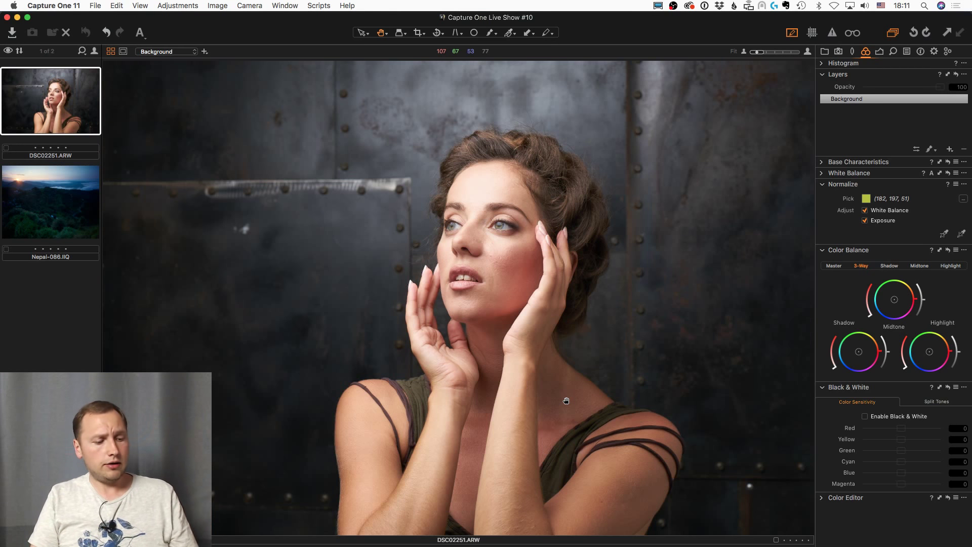
# Step: Enlarge the brush slightly, paint a test mask spot on the woman's forehead and toggle the mask display
pyautogui.press('b')
pyautogui.rightClick(460, 215)
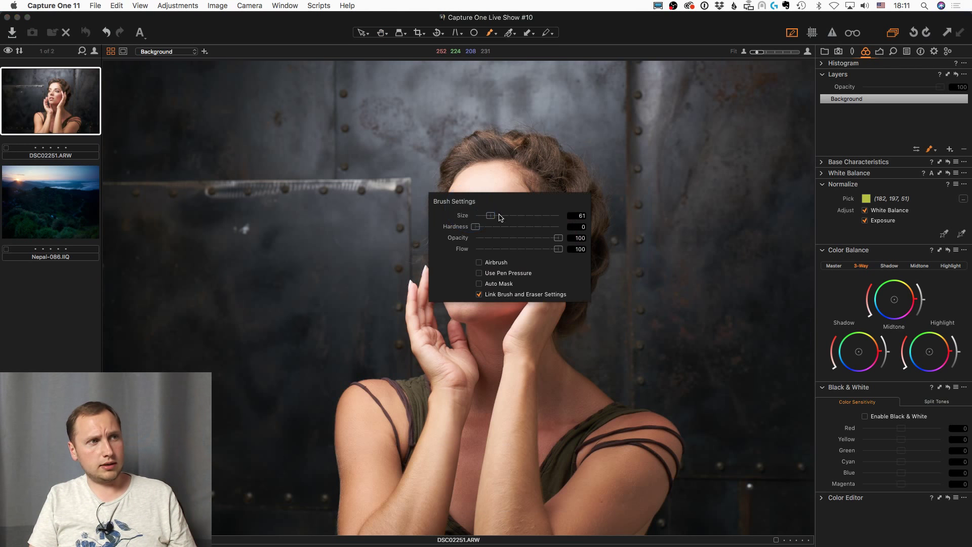
pyautogui.moveTo(500, 217); pyautogui.dragTo(504, 217)
pyautogui.click(479, 190)
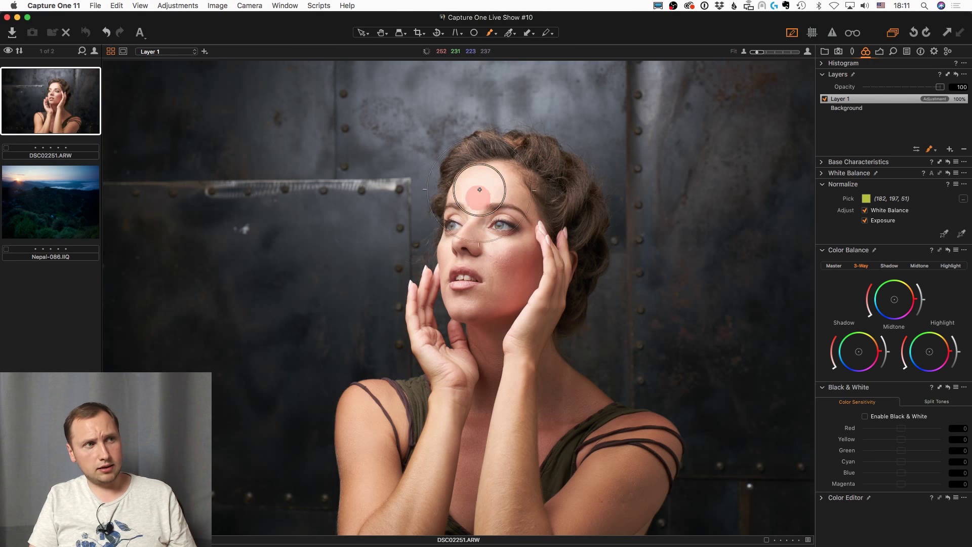
pyautogui.press('m')
pyautogui.press('m')
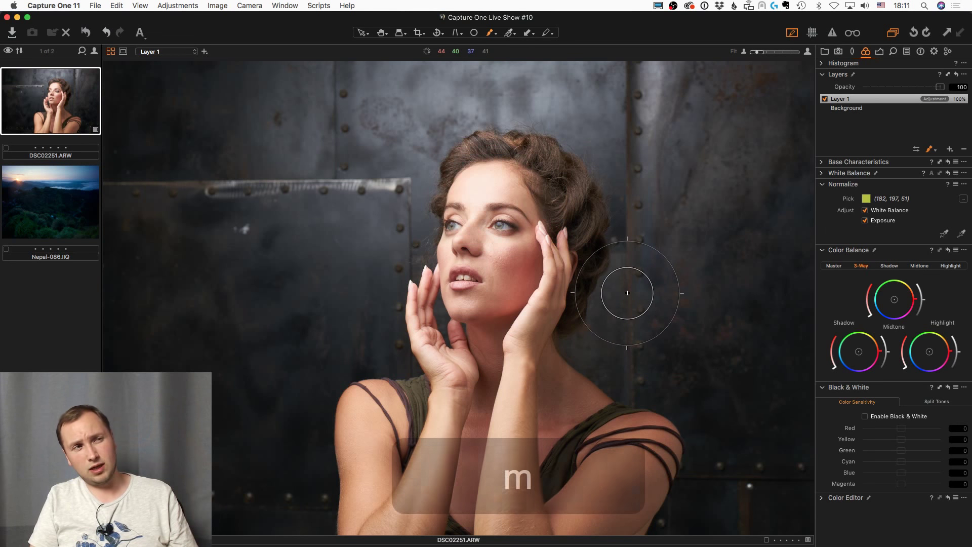
pyautogui.press('m')
pyautogui.press('m')
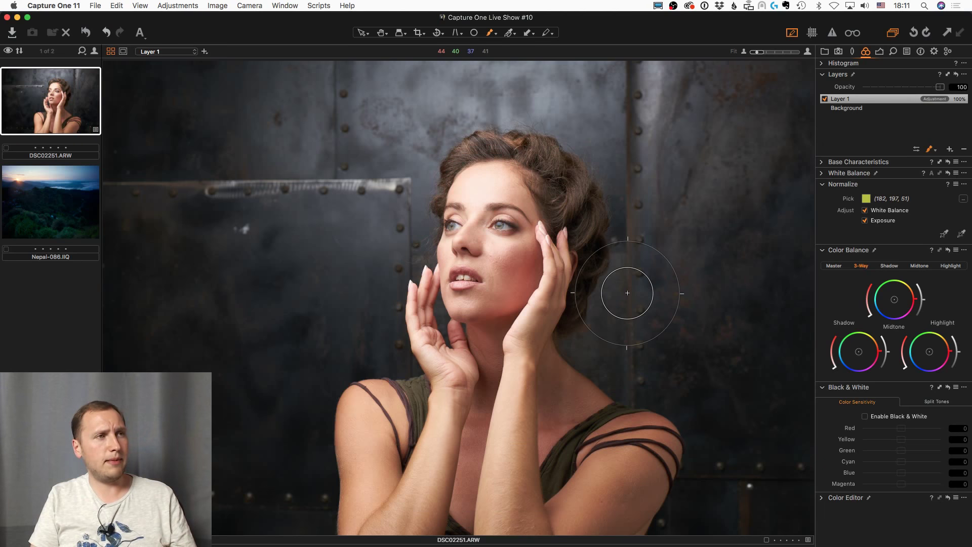
# Step: Pick the forehead skin tone in the Advanced Color Editor and create a masked layer from that selection
pyautogui.keyDown('alt'); pyautogui.click(825, 497); pyautogui.keyUp('alt')
pyautogui.click(964, 251)
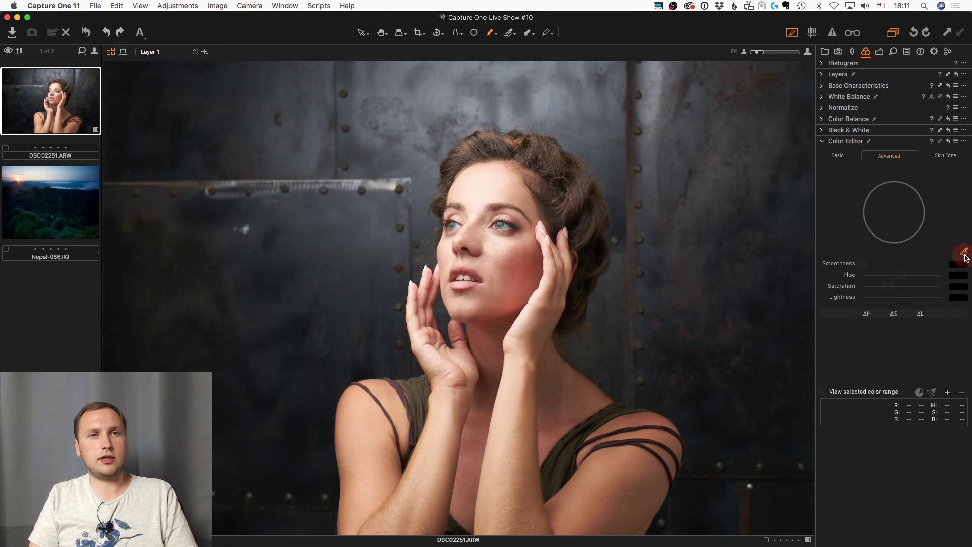
pyautogui.click(489, 188)
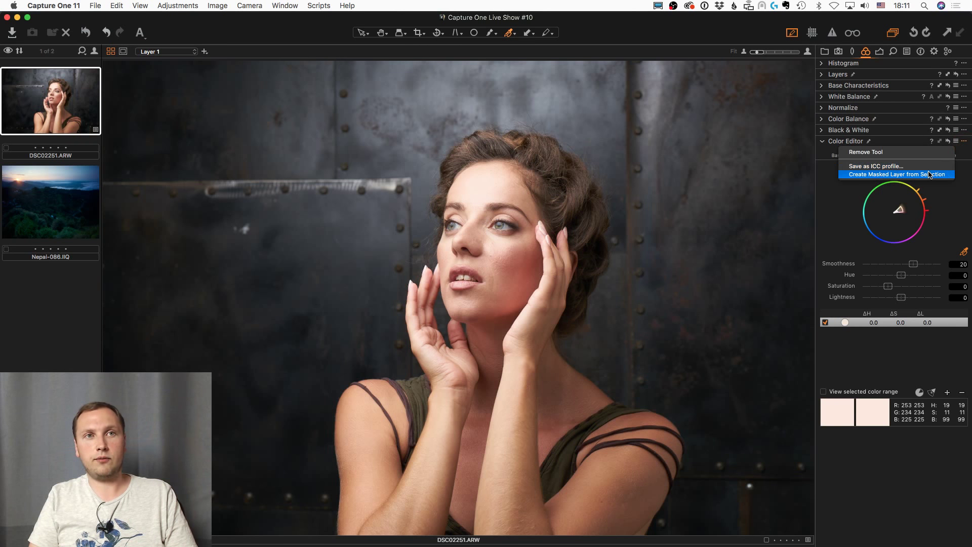
pyautogui.click(930, 174)
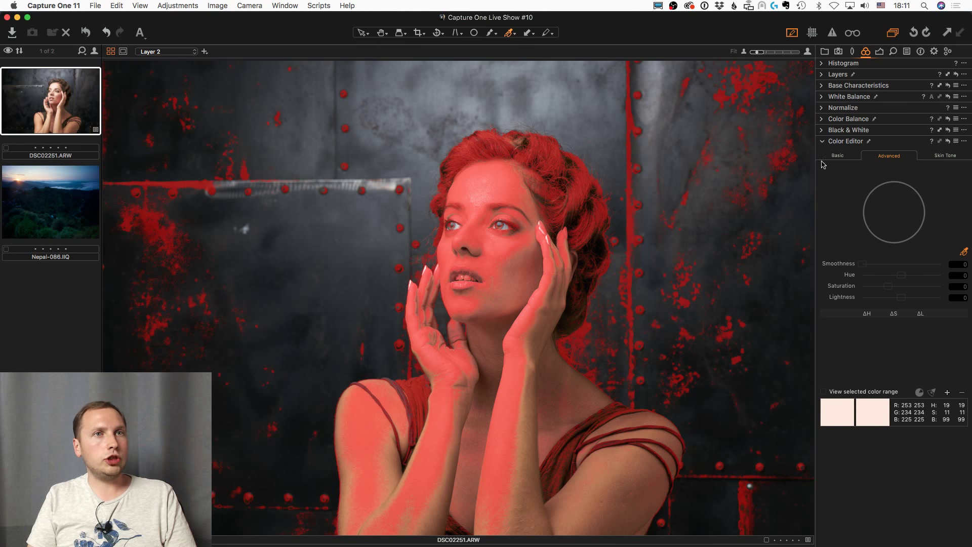
# Step: Reset all adjustments and layers on the portrait and return the Color Editor to its Basic mode
pyautogui.click(837, 156)
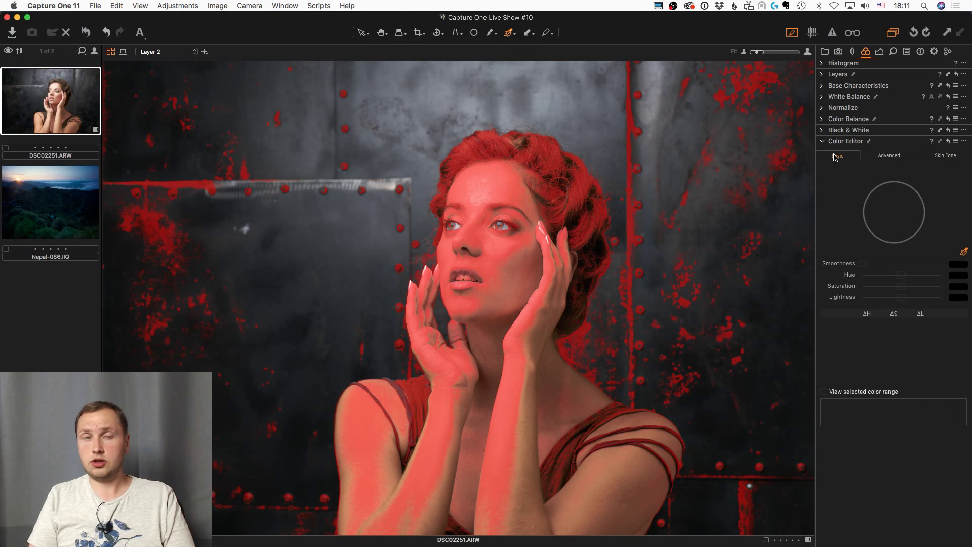
pyautogui.press('super+r')
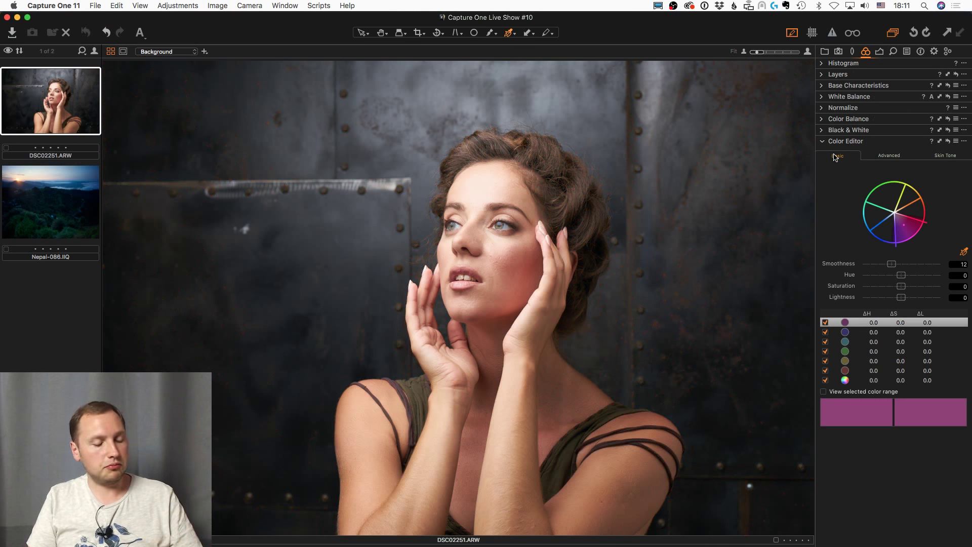
pyautogui.press('m')
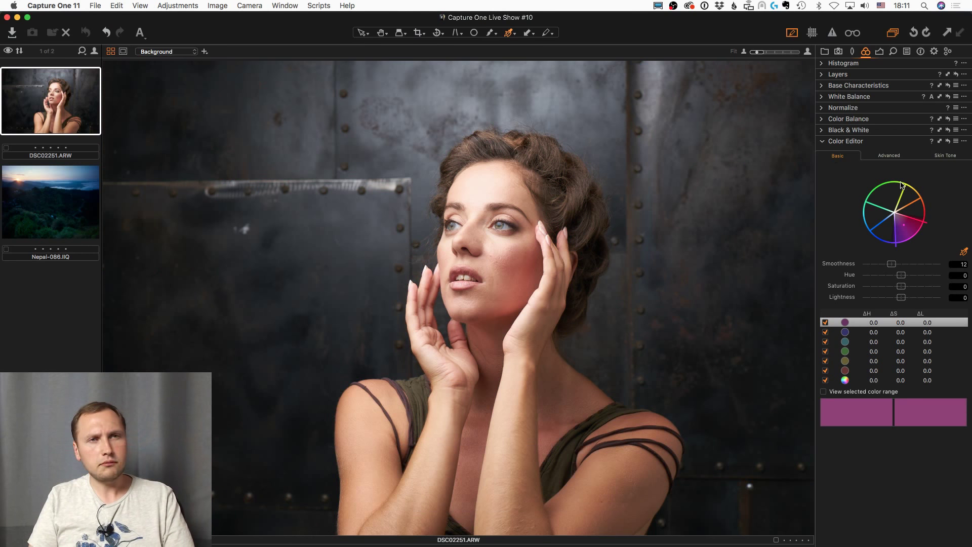
# Step: Tint the portrait's highlights strongly yellow-green with the 3-Way Color Balance
pyautogui.click(823, 120)
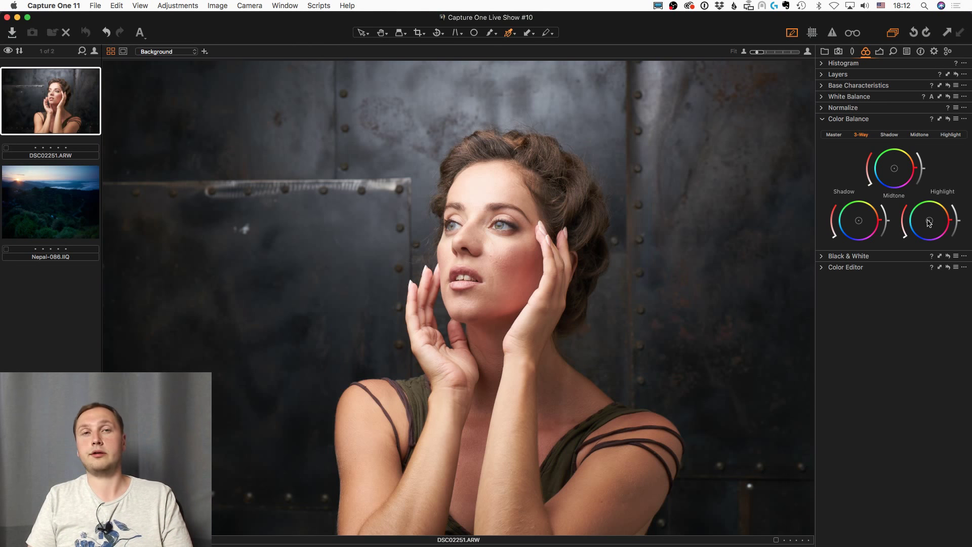
pyautogui.moveTo(929, 223); pyautogui.dragTo(920, 200)
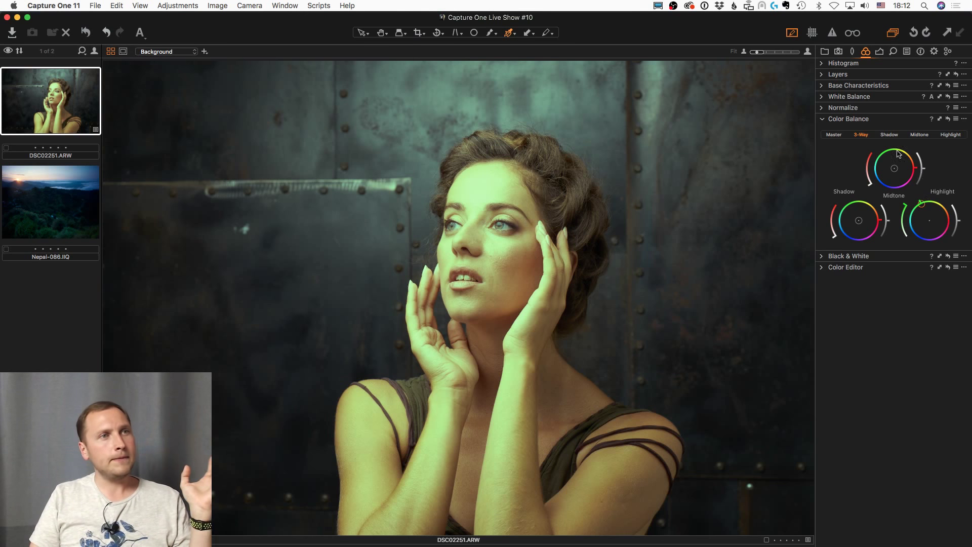
# Step: Select the green range in the Basic Color Editor and create a masked layer from it with the mask shown
pyautogui.click(823, 268)
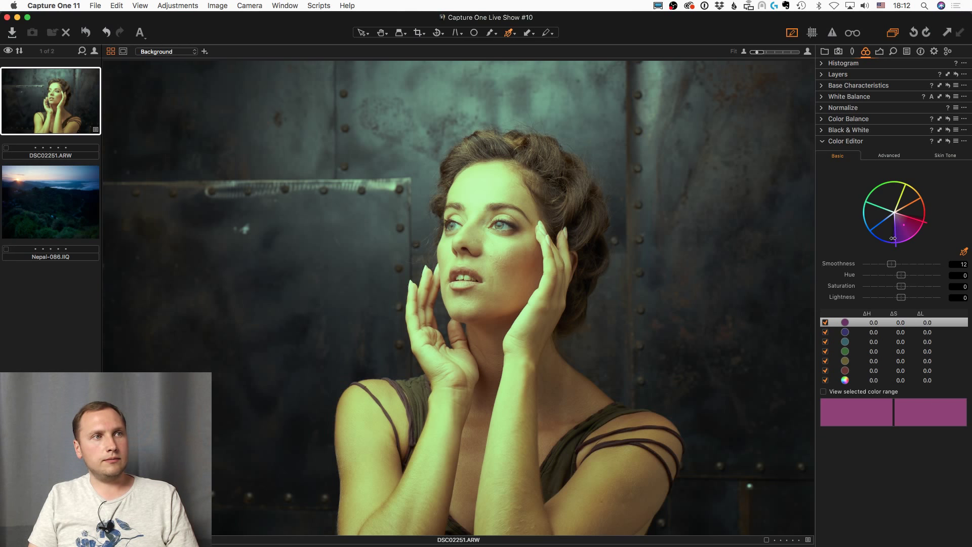
pyautogui.click(887, 198)
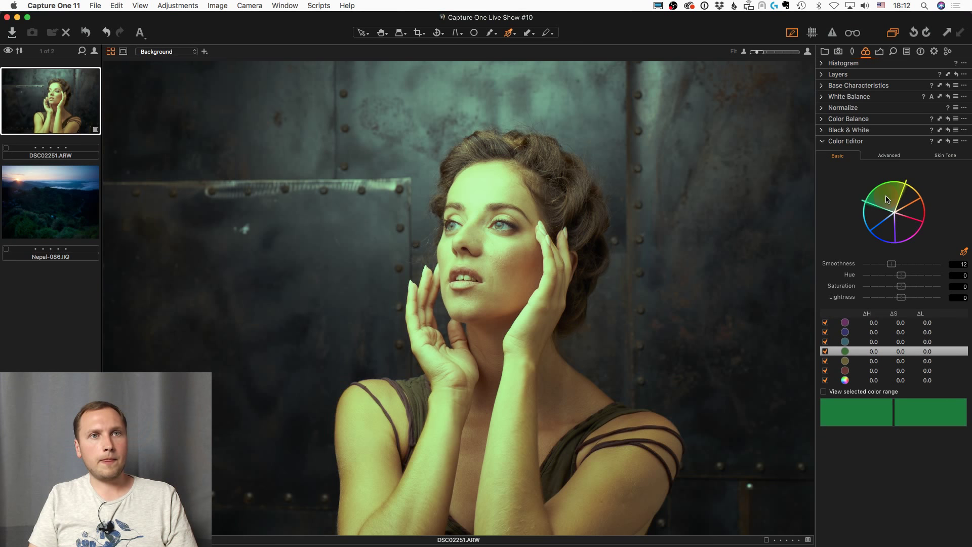
pyautogui.click(964, 141)
pyautogui.click(922, 175)
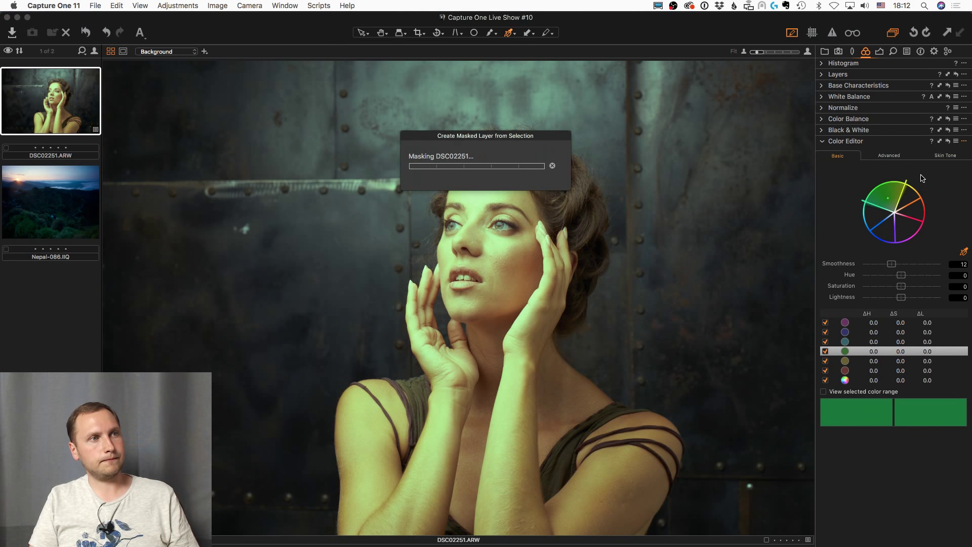
pyautogui.press('m')
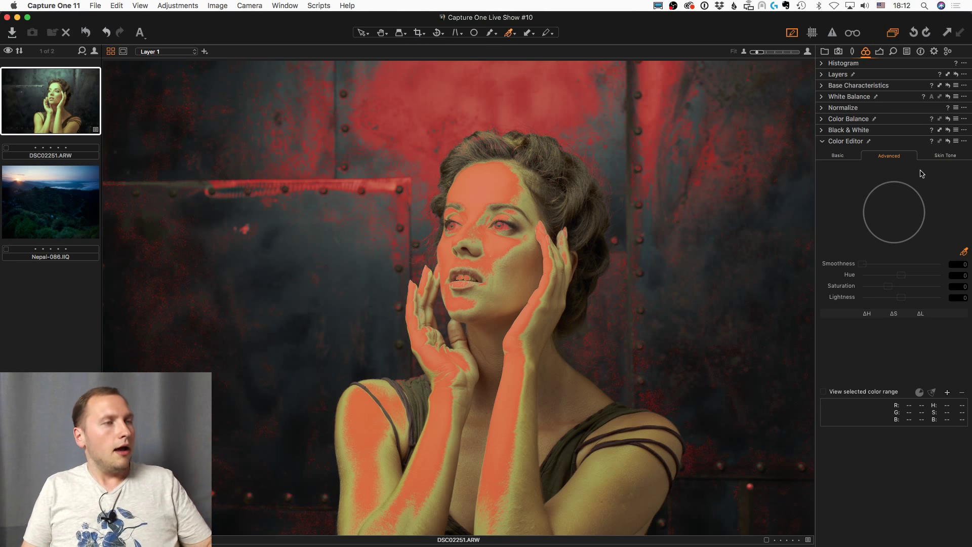
# Step: Erase the mask from the background wall with an enlarged eraser, then hide the mask and show the exposure tools
pyautogui.press('e')
pyautogui.press(']')
pyautogui.press(']')
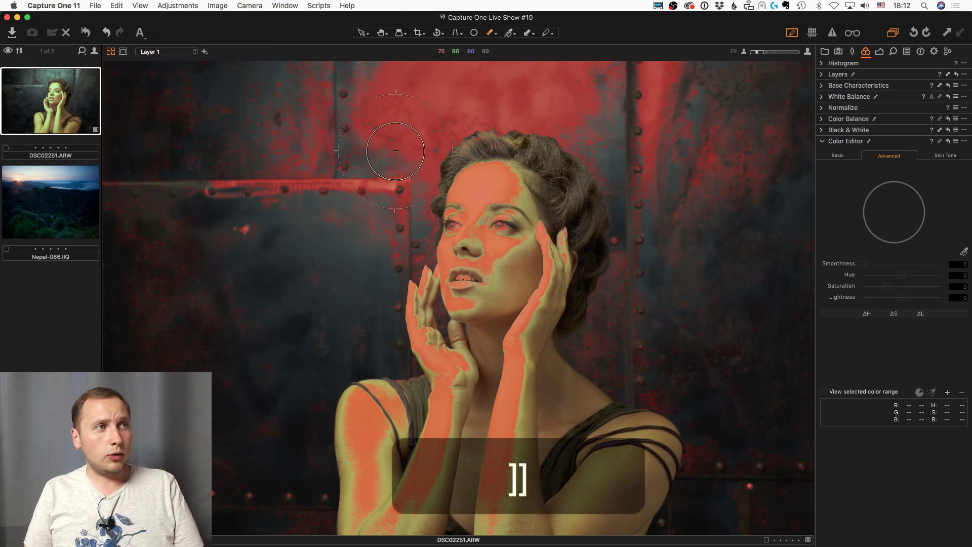
pyautogui.moveTo(385, 149)
pyautogui.mouseDown()
pyautogui.moveTo(269, 190)
pyautogui.moveTo(285, 198)
pyautogui.moveTo(281, 169)
pyautogui.moveTo(246, 161)
pyautogui.moveTo(262, 179)
pyautogui.moveTo(243, 118)
pyautogui.moveTo(409, 89)
pyautogui.moveTo(432, 72)
pyautogui.moveTo(433, 89)
pyautogui.moveTo(600, 79)
pyautogui.moveTo(653, 117)
pyautogui.moveTo(763, 160)
pyautogui.moveTo(691, 250)
pyautogui.moveTo(662, 200)
pyautogui.moveTo(653, 381)
pyautogui.moveTo(613, 349)
pyautogui.moveTo(718, 418)
pyautogui.moveTo(703, 463)
pyautogui.moveTo(694, 424)
pyautogui.mouseUp()
pyautogui.moveTo(351, 440)
pyautogui.mouseDown()
pyautogui.moveTo(233, 431)
pyautogui.moveTo(116, 212)
pyautogui.moveTo(324, 193)
pyautogui.moveTo(383, 215)
pyautogui.moveTo(430, 131)
pyautogui.moveTo(506, 111)
pyautogui.moveTo(618, 163)
pyautogui.moveTo(589, 127)
pyautogui.mouseUp()
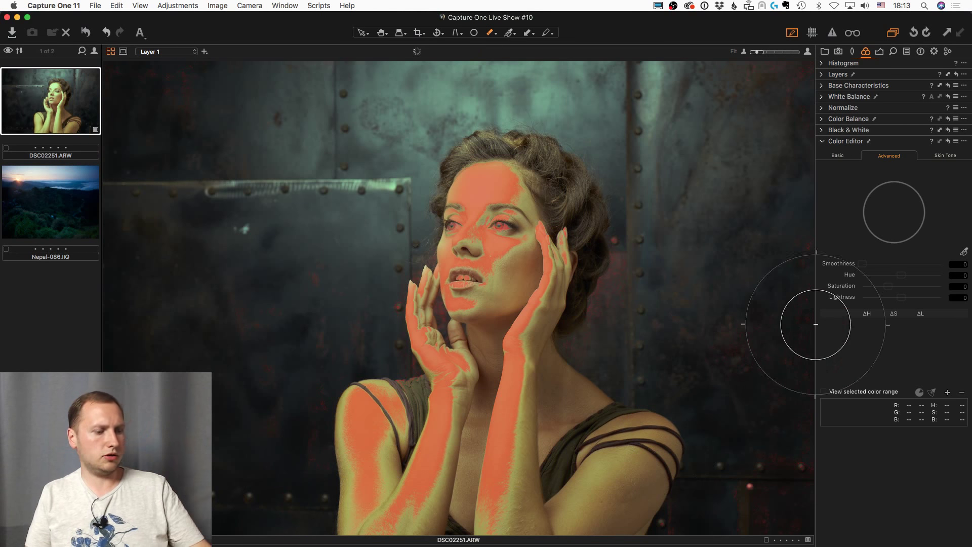
pyautogui.press('m')
pyautogui.click(879, 51)
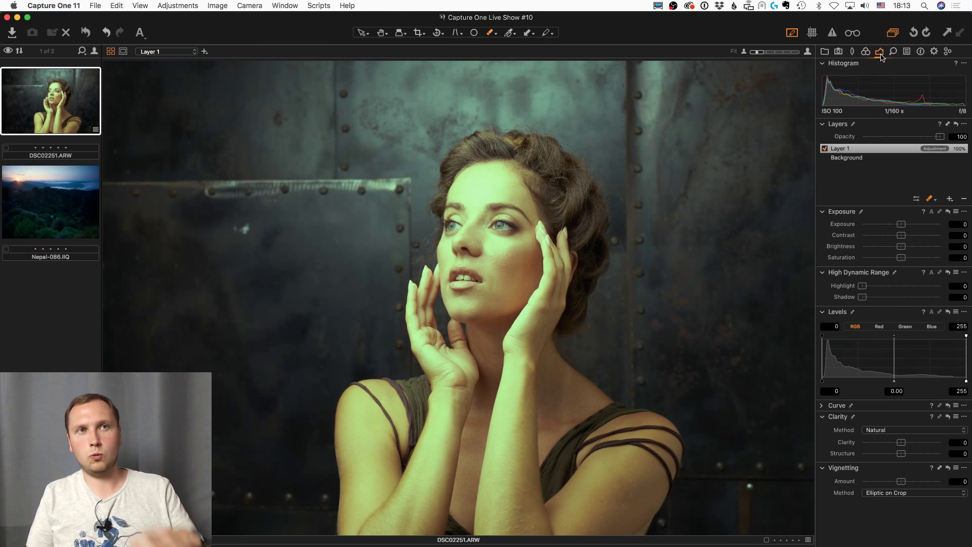
# Step: Reset the Color Balance on the Background layer and show the Color Editor settings
pyautogui.click(849, 157)
pyautogui.click(866, 52)
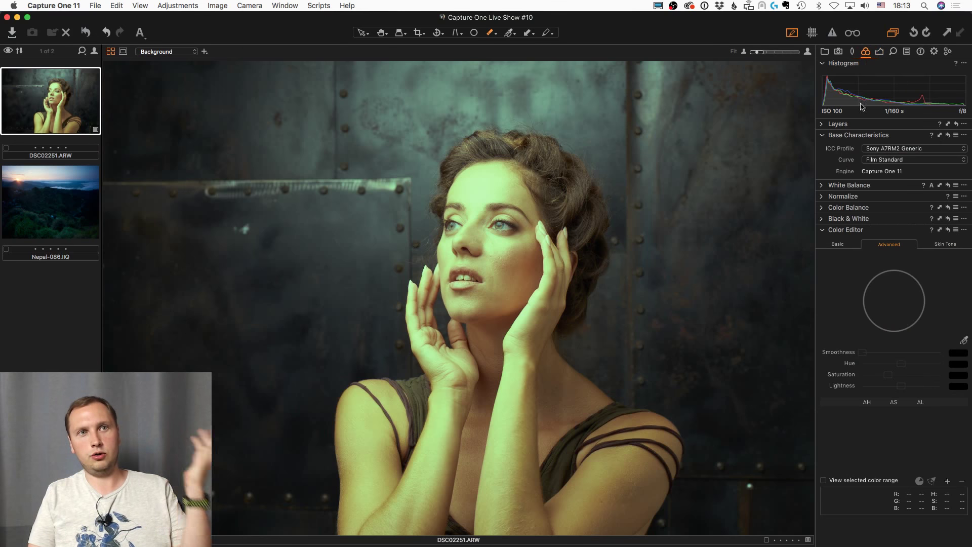
pyautogui.click(821, 208)
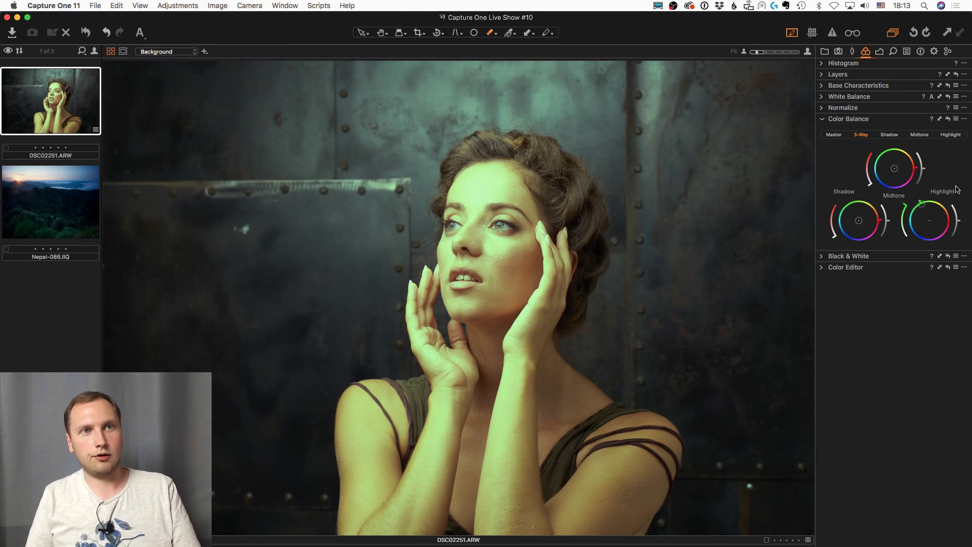
pyautogui.click(949, 119)
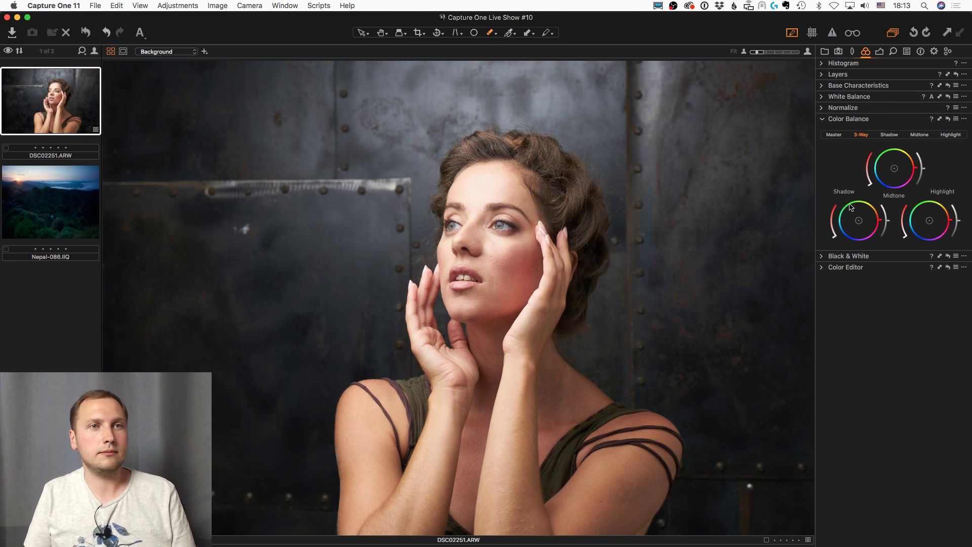
pyautogui.click(821, 269)
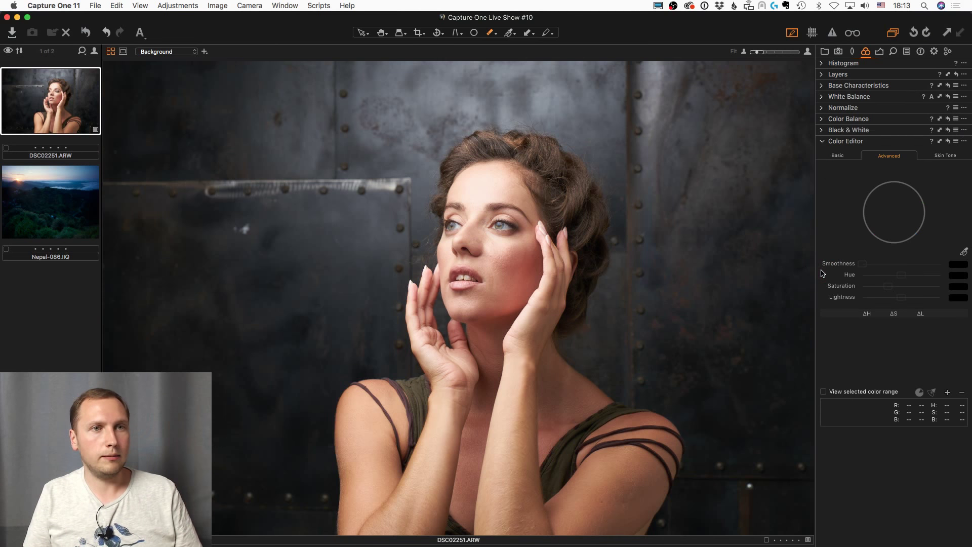
# Step: Show the mask of Layer 1 and refine its edges with a radius of 75
pyautogui.click(879, 52)
pyautogui.click(849, 150)
pyautogui.press('m')
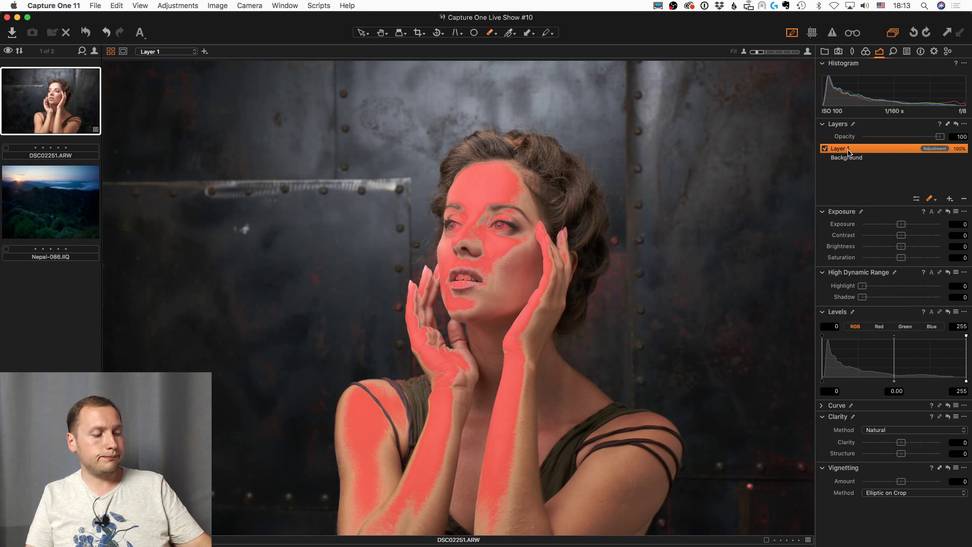
pyautogui.hotkey('ctrl', 'r')
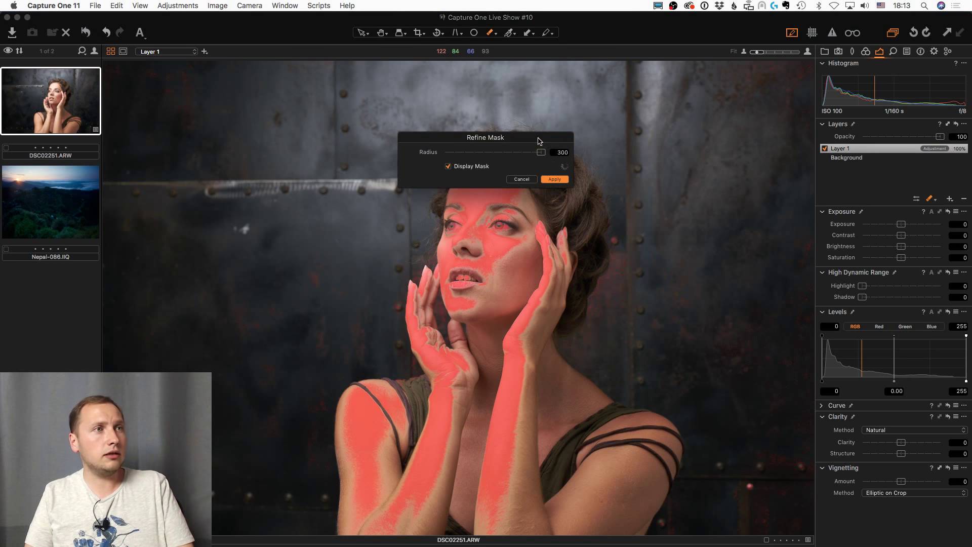
pyautogui.moveTo(540, 141); pyautogui.dragTo(539, 95)
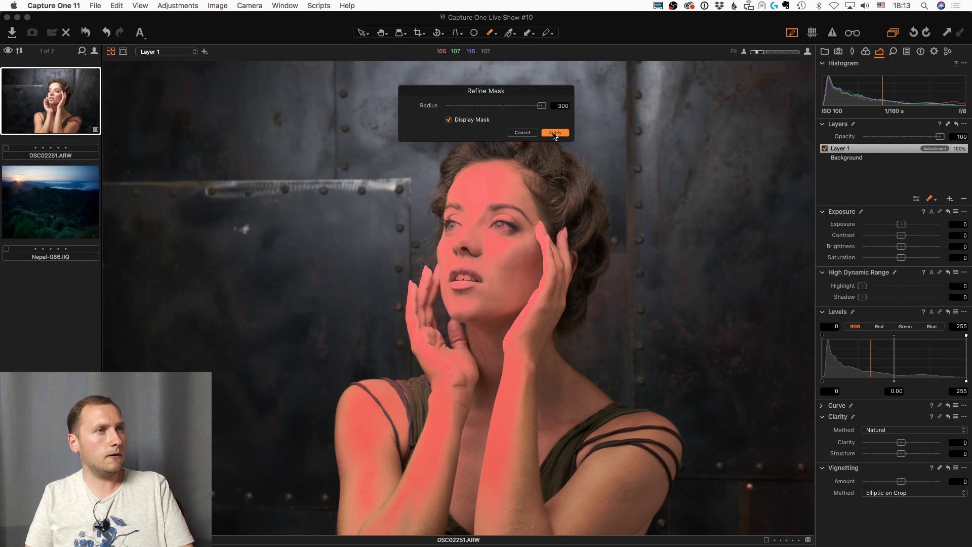
pyautogui.moveTo(541, 106)
pyautogui.mouseDown()
pyautogui.moveTo(516, 105)
pyautogui.moveTo(529, 108)
pyautogui.mouseUp()
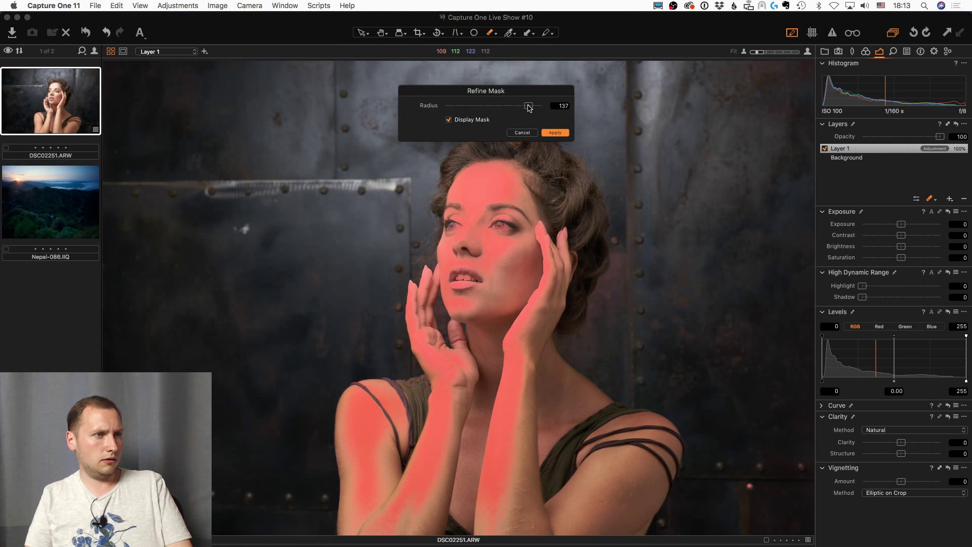
pyautogui.moveTo(529, 108); pyautogui.dragTo(518, 107)
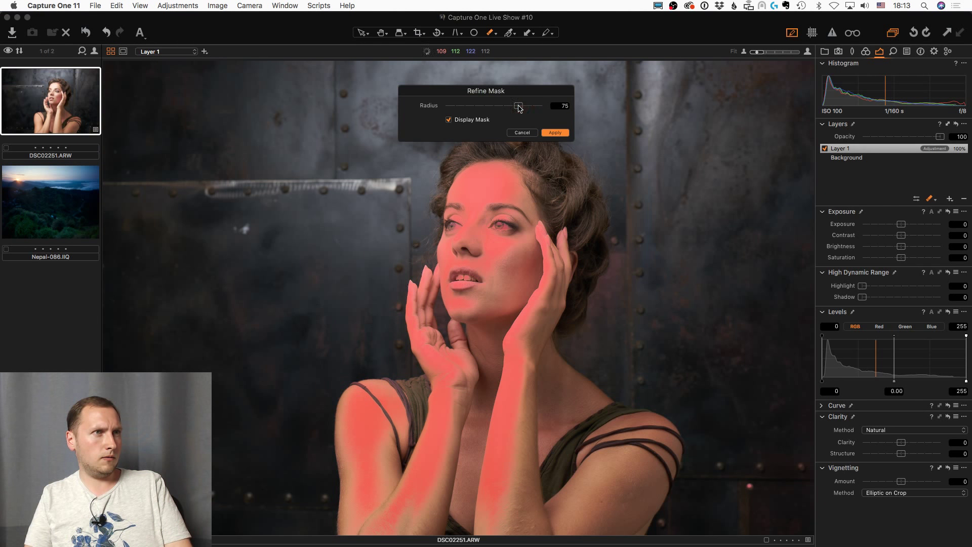
pyautogui.click(552, 136)
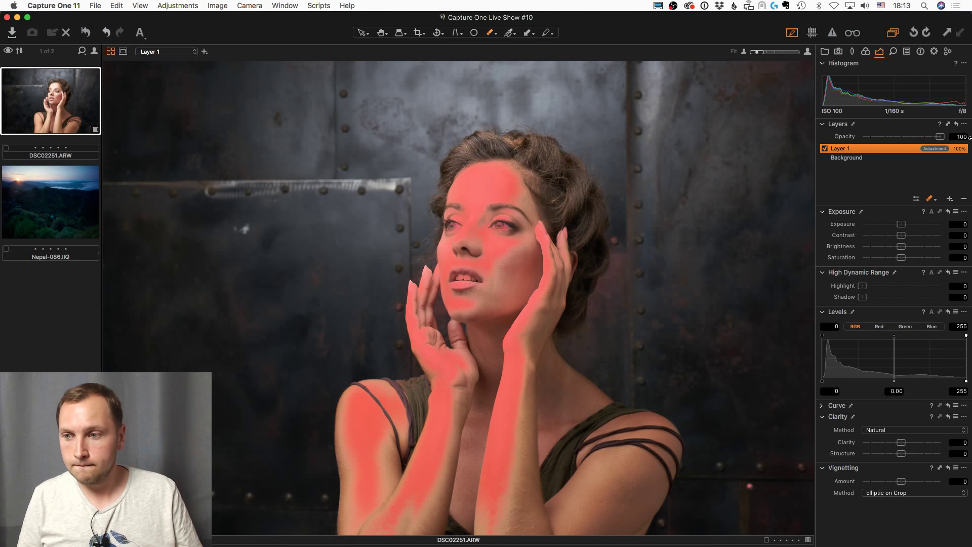
# Step: Review the layer's color tools and mask, then hide the mask and lower Layer 1's exposure to -0.24
pyautogui.press('m')
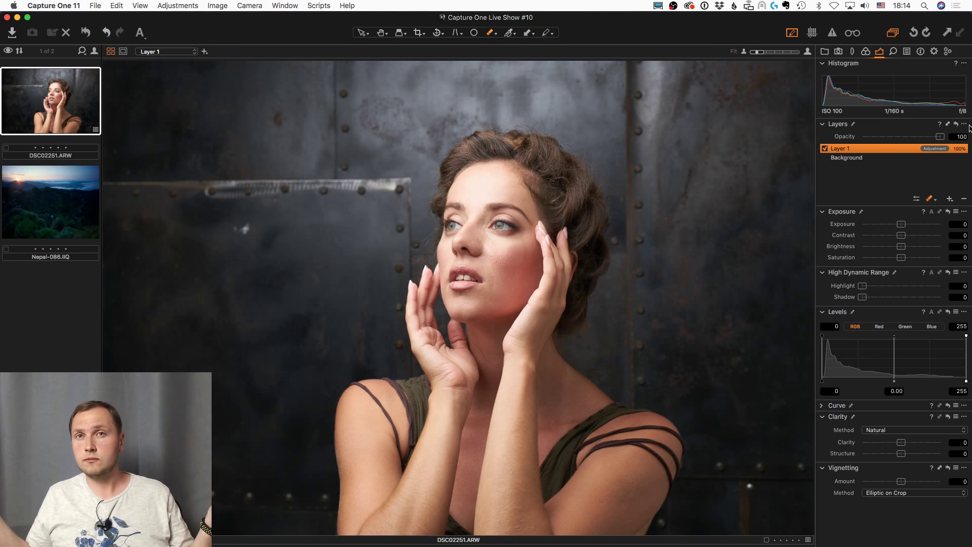
pyautogui.click(866, 50)
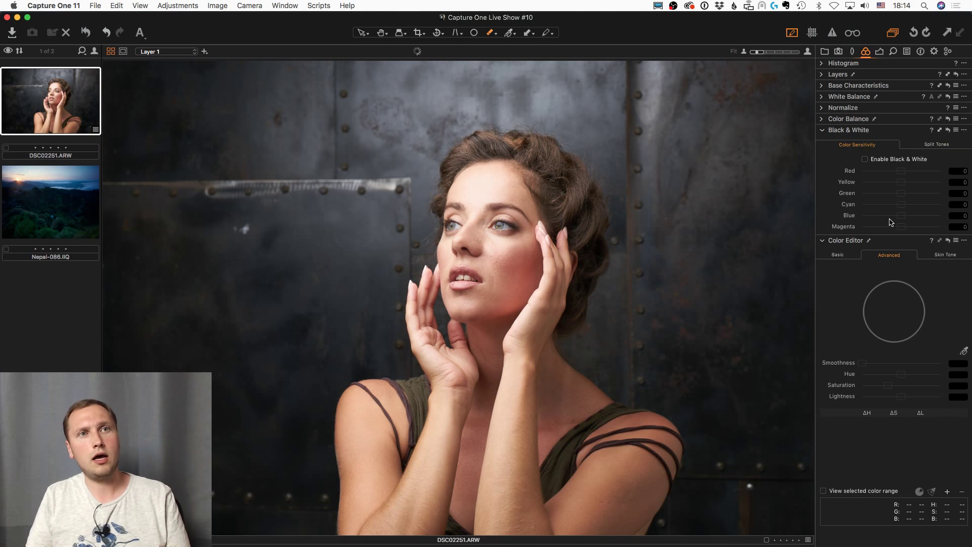
pyautogui.click(823, 119)
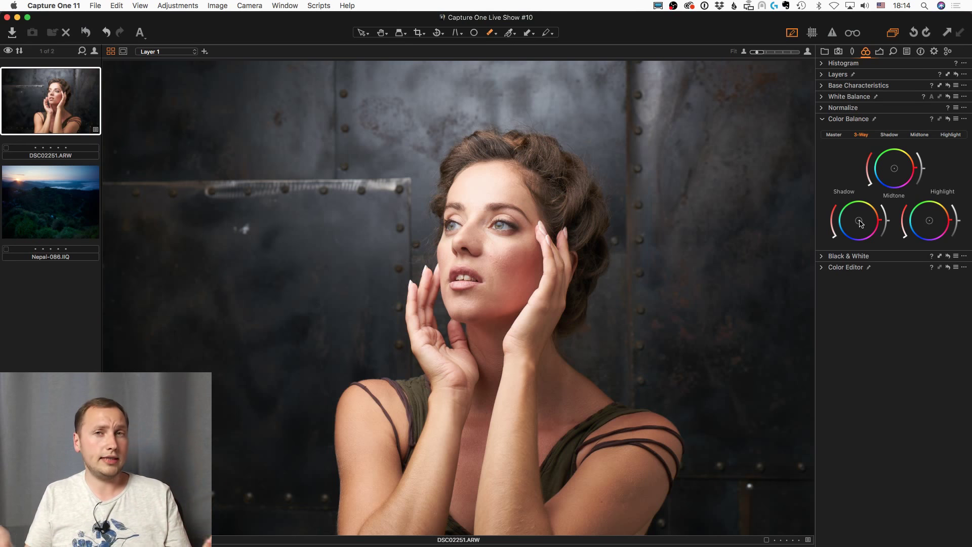
pyautogui.press('m')
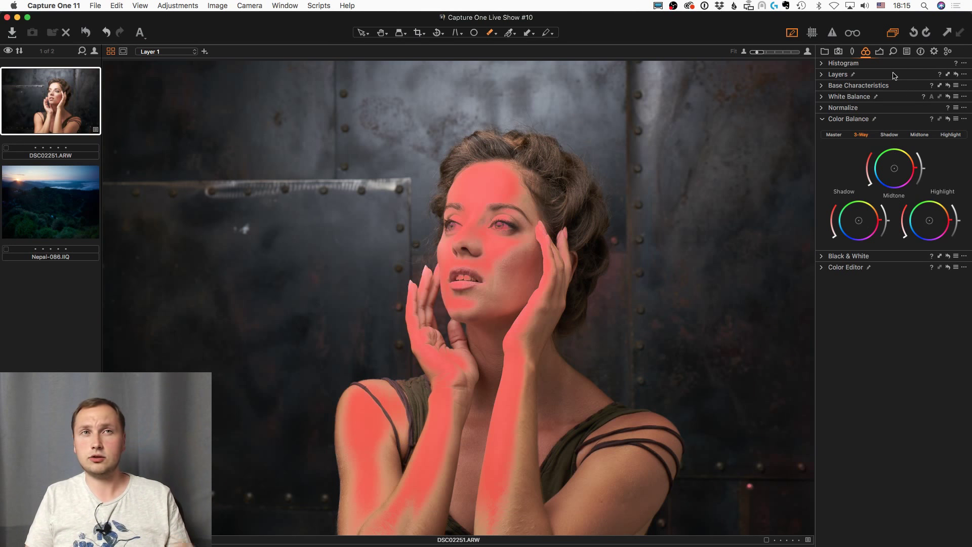
pyautogui.click(879, 51)
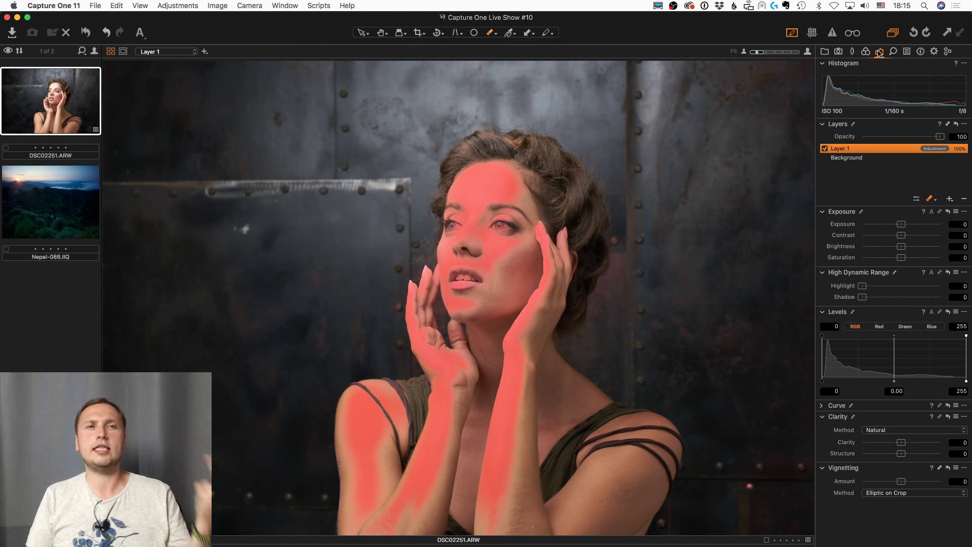
pyautogui.press('m')
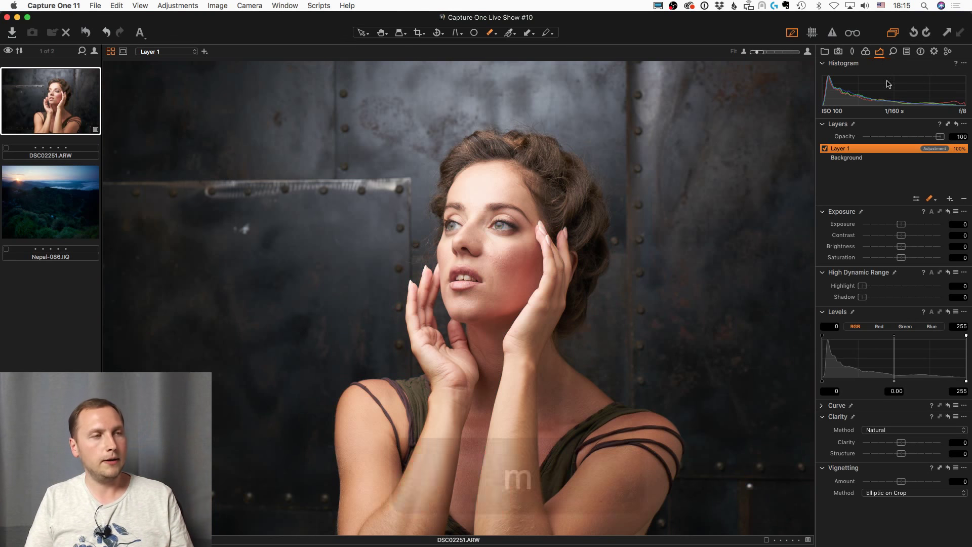
pyautogui.moveTo(901, 225)
pyautogui.mouseDown()
pyautogui.moveTo(895, 231)
pyautogui.moveTo(907, 232)
pyautogui.moveTo(894, 234)
pyautogui.moveTo(903, 235)
pyautogui.moveTo(892, 236)
pyautogui.moveTo(897, 242)
pyautogui.mouseUp()
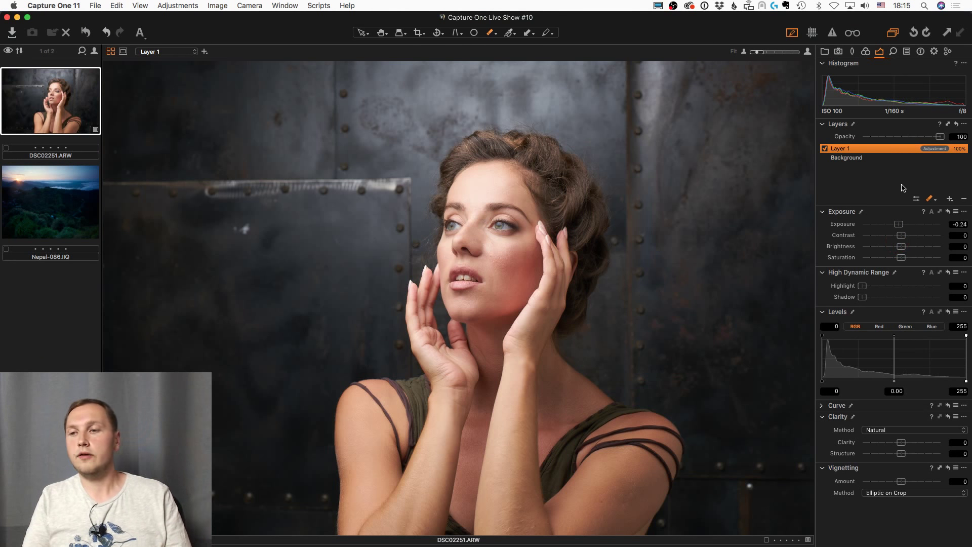
# Step: Reset all adjustments and layers on the portrait, then sample the forehead skin tone in the Advanced Color Editor
pyautogui.press('super+r')
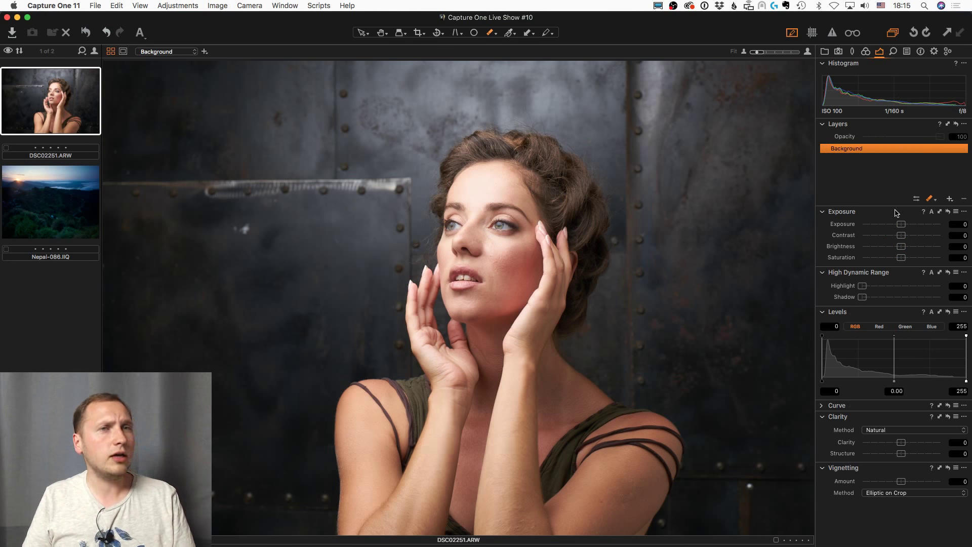
pyautogui.click(866, 52)
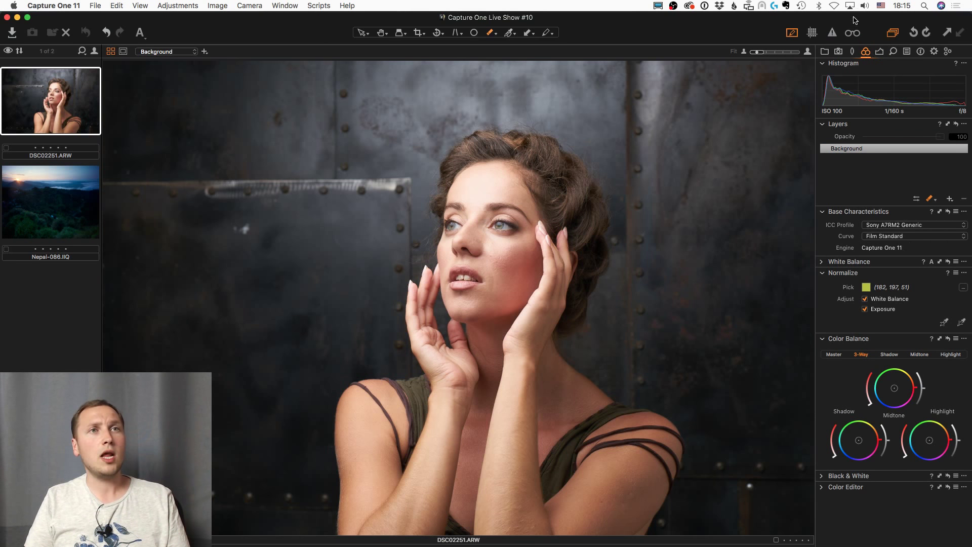
pyautogui.click(827, 488)
pyautogui.click(964, 252)
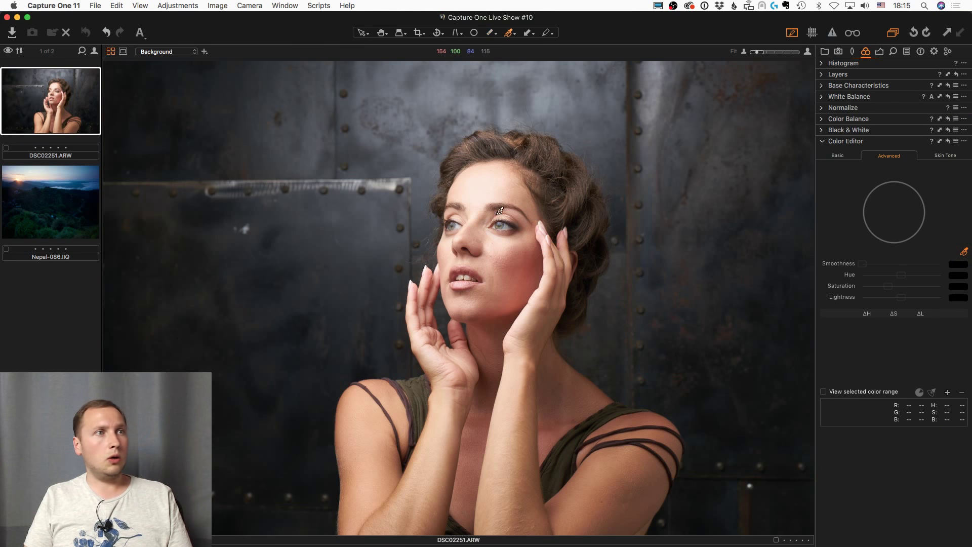
pyautogui.click(482, 193)
pyautogui.press('m')
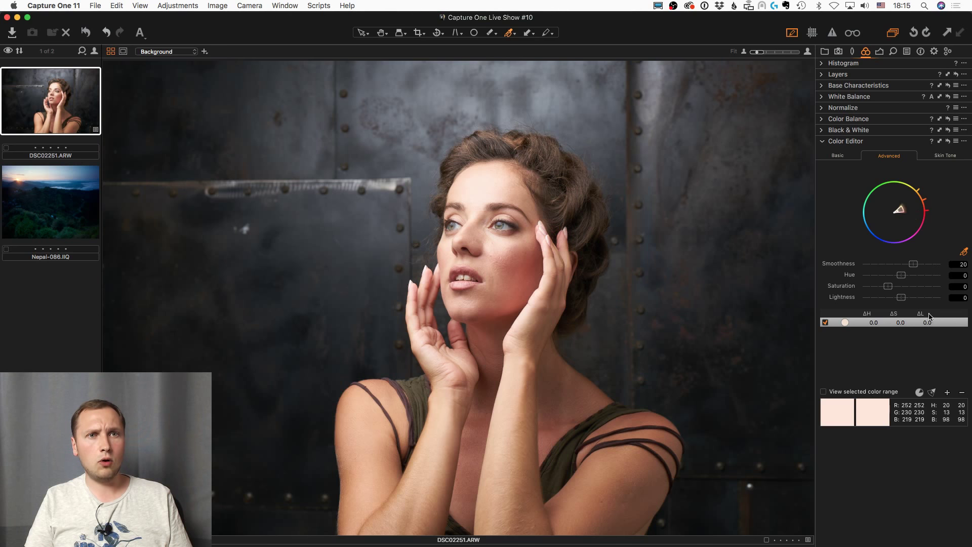
# Step: Expand the sampled skin range to full saturation and a wider hue span, and create a masked layer from it
pyautogui.click(933, 392)
pyautogui.moveTo(915, 202); pyautogui.dragTo(914, 188)
pyautogui.click(964, 141)
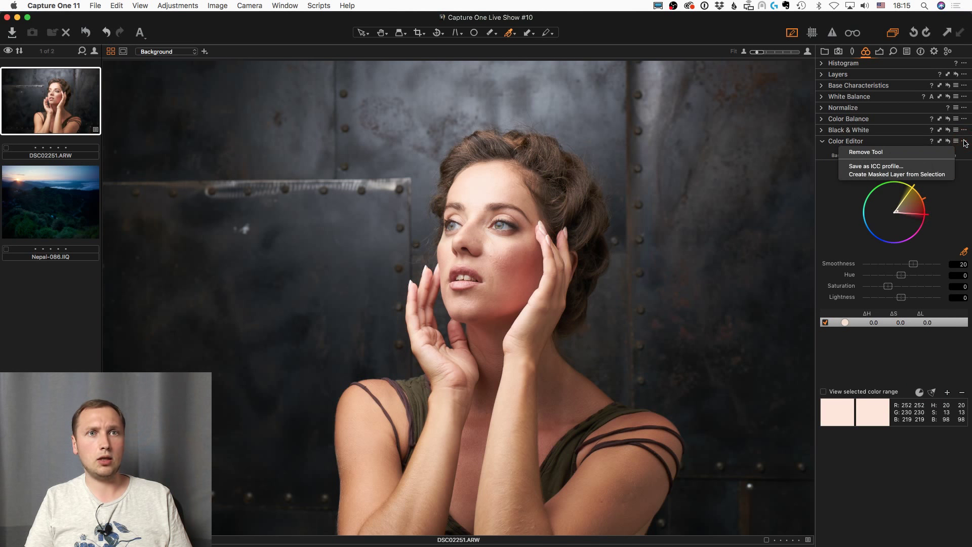
pyautogui.click(897, 174)
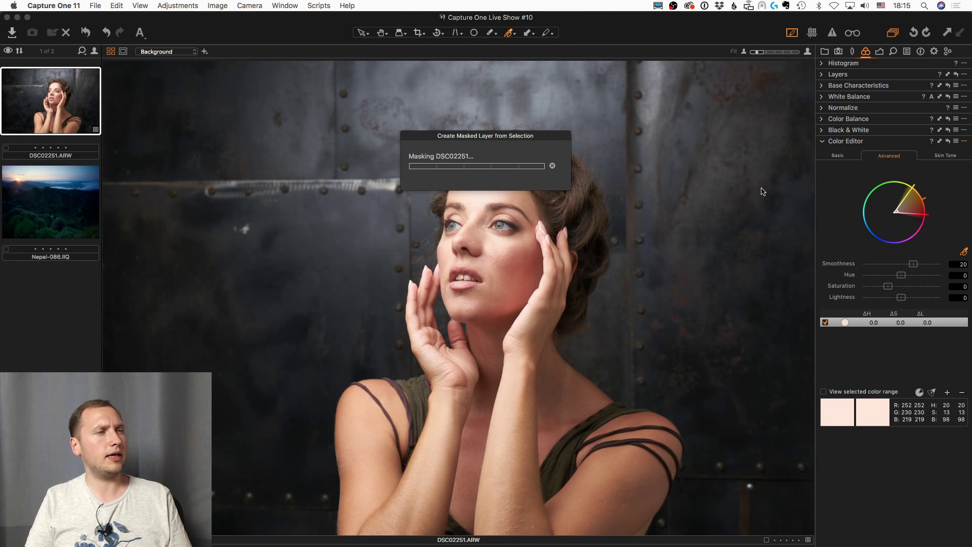
pyautogui.press('m')
pyautogui.press('m')
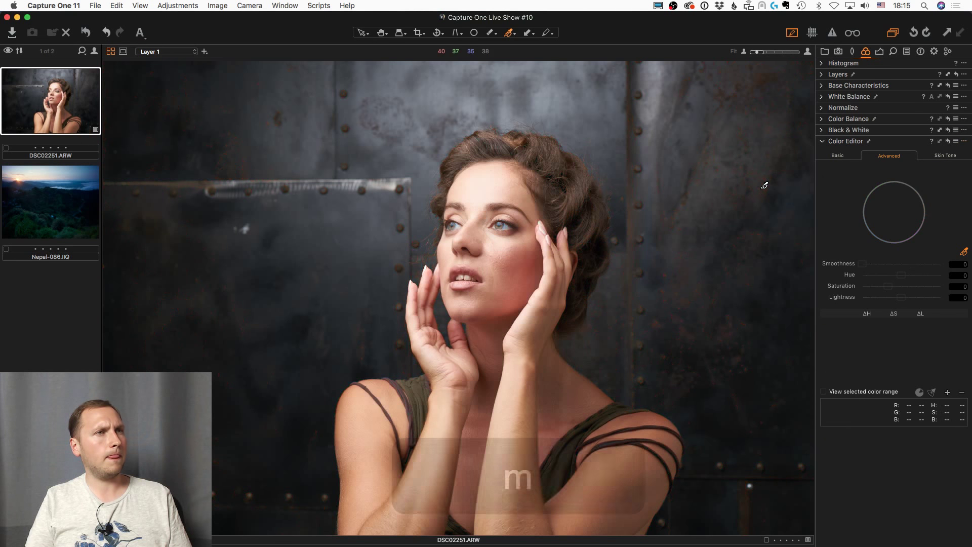
# Step: Erase the mask from the wall on the left side of the portrait with an enlarged eraser
pyautogui.press('e')
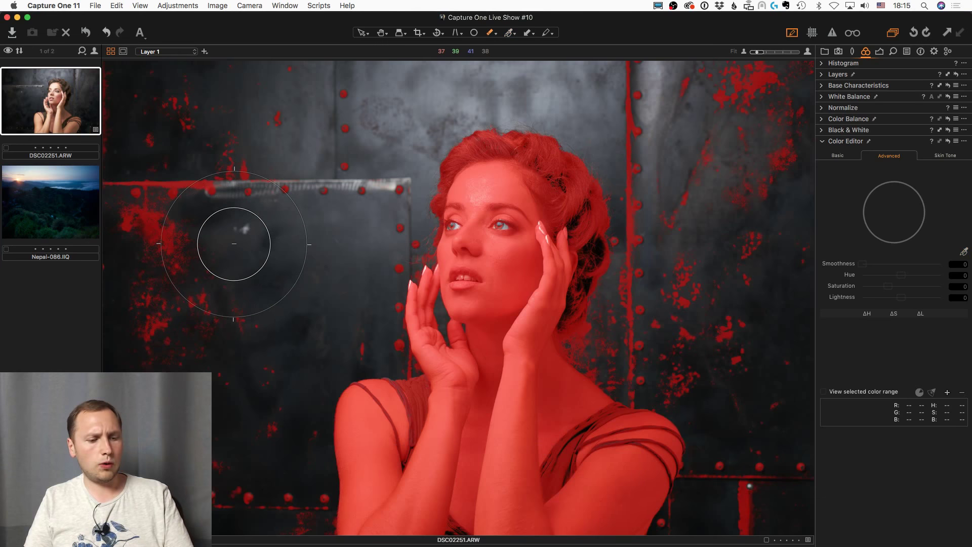
pyautogui.press(']')
pyautogui.press(']')
pyautogui.press(']')
pyautogui.press(']')
pyautogui.press(']')
pyautogui.press(']')
pyautogui.press(']')
pyautogui.press(']')
pyautogui.press(']')
pyautogui.press(']')
pyautogui.press(']')
pyautogui.press(']')
pyautogui.press(']')
pyautogui.press(']')
pyautogui.moveTo(196, 91)
pyautogui.mouseDown()
pyautogui.moveTo(195, 139)
pyautogui.moveTo(276, 95)
pyautogui.moveTo(326, 98)
pyautogui.moveTo(274, 118)
pyautogui.moveTo(144, 394)
pyautogui.mouseUp()
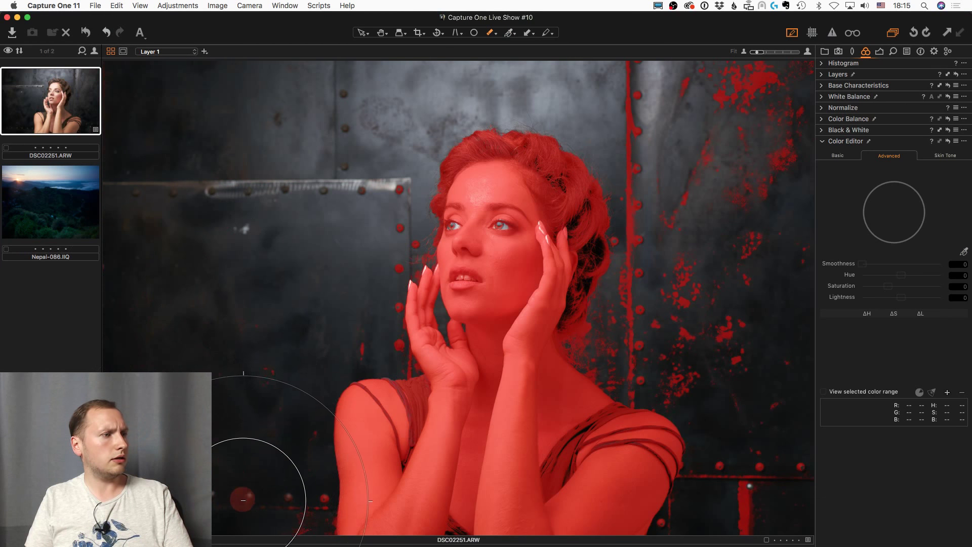
# Step: Erase the mask from the wall on the right side of the portrait, adjusting the eraser size for the lower corner and seam
pyautogui.moveTo(700, 175)
pyautogui.mouseDown()
pyautogui.moveTo(677, 100)
pyautogui.moveTo(754, 186)
pyautogui.moveTo(703, 283)
pyautogui.moveTo(717, 314)
pyautogui.moveTo(770, 347)
pyautogui.mouseUp()
pyautogui.press(']')
pyautogui.press(']')
pyautogui.press(']')
pyautogui.press(']')
pyautogui.press(']')
pyautogui.press(']')
pyautogui.press(']')
pyautogui.press(']')
pyautogui.press(']')
pyautogui.press(']')
pyautogui.press(']')
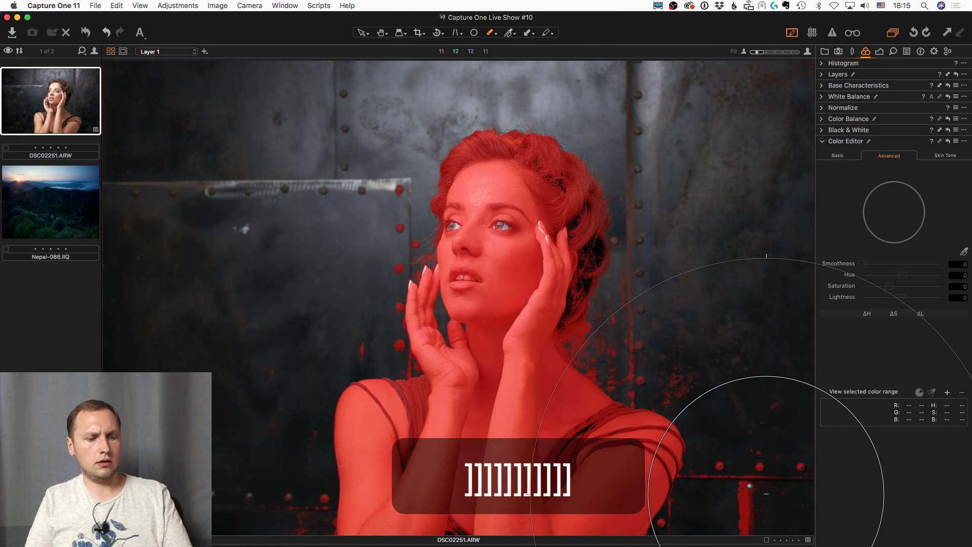
pyautogui.press('[')
pyautogui.press('[')
pyautogui.press('[')
pyautogui.press('[')
pyautogui.press('[')
pyautogui.press('[')
pyautogui.press('[')
pyautogui.press('[')
pyautogui.press('[')
pyautogui.press('[')
pyautogui.press('[')
pyautogui.press('[')
pyautogui.press('[')
pyautogui.press('[')
pyautogui.press('[')
pyautogui.press('[')
pyautogui.press('[')
pyautogui.press('[')
pyautogui.press('[')
pyautogui.press('[')
pyautogui.press('[')
pyautogui.press('[')
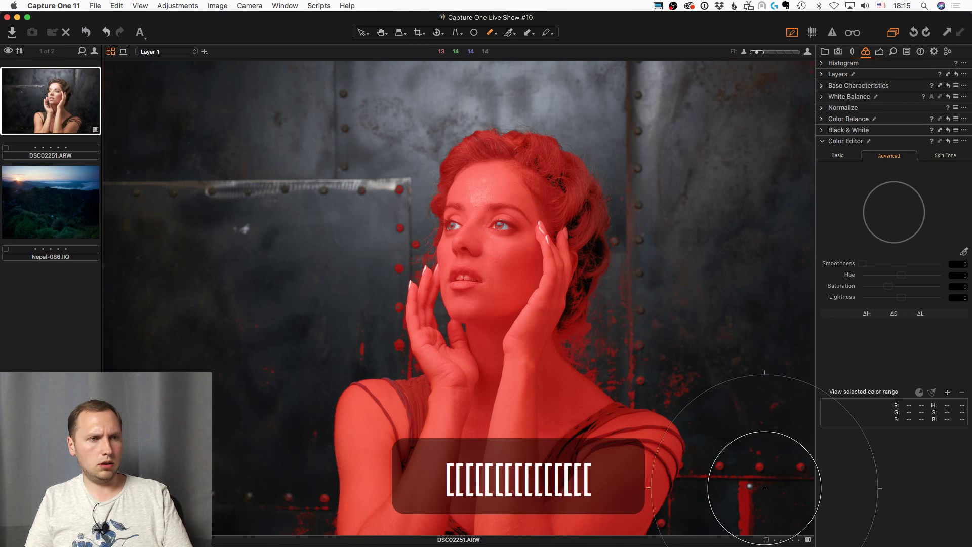
pyautogui.moveTo(753, 462)
pyautogui.mouseDown()
pyautogui.moveTo(776, 527)
pyautogui.moveTo(802, 408)
pyautogui.moveTo(651, 353)
pyautogui.moveTo(638, 320)
pyautogui.moveTo(634, 223)
pyautogui.mouseUp()
# Step: Erase the mask from the woman's hair and the remaining spots on the left wall with a smaller eraser
pyautogui.press('[')
pyautogui.press('[')
pyautogui.press('[')
pyautogui.press('[')
pyautogui.press('[')
pyautogui.press('[')
pyautogui.press('[')
pyautogui.press('[')
pyautogui.press('[')
pyautogui.press('[')
pyautogui.press('[')
pyautogui.press('[')
pyautogui.press('[')
pyautogui.press('[')
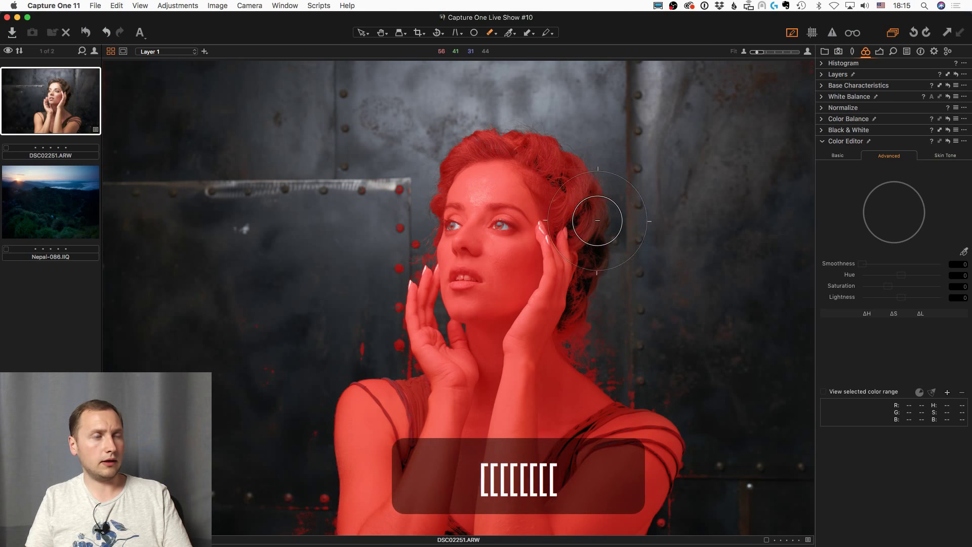
pyautogui.moveTo(582, 194)
pyautogui.mouseDown()
pyautogui.moveTo(568, 139)
pyautogui.moveTo(537, 122)
pyautogui.moveTo(474, 123)
pyautogui.moveTo(505, 125)
pyautogui.moveTo(474, 131)
pyautogui.moveTo(425, 169)
pyautogui.moveTo(412, 193)
pyautogui.moveTo(428, 161)
pyautogui.moveTo(484, 119)
pyautogui.moveTo(549, 140)
pyautogui.moveTo(578, 161)
pyautogui.moveTo(537, 144)
pyautogui.moveTo(392, 160)
pyautogui.moveTo(384, 187)
pyautogui.moveTo(398, 250)
pyautogui.moveTo(385, 257)
pyautogui.moveTo(417, 184)
pyautogui.moveTo(405, 237)
pyautogui.moveTo(404, 223)
pyautogui.moveTo(366, 238)
pyautogui.mouseUp()
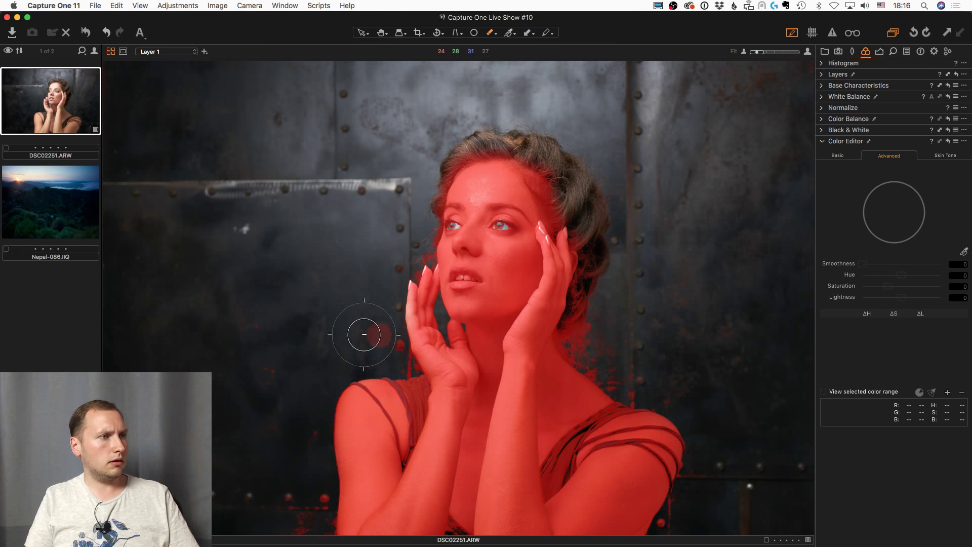
pyautogui.click(268, 414)
pyautogui.click(272, 444)
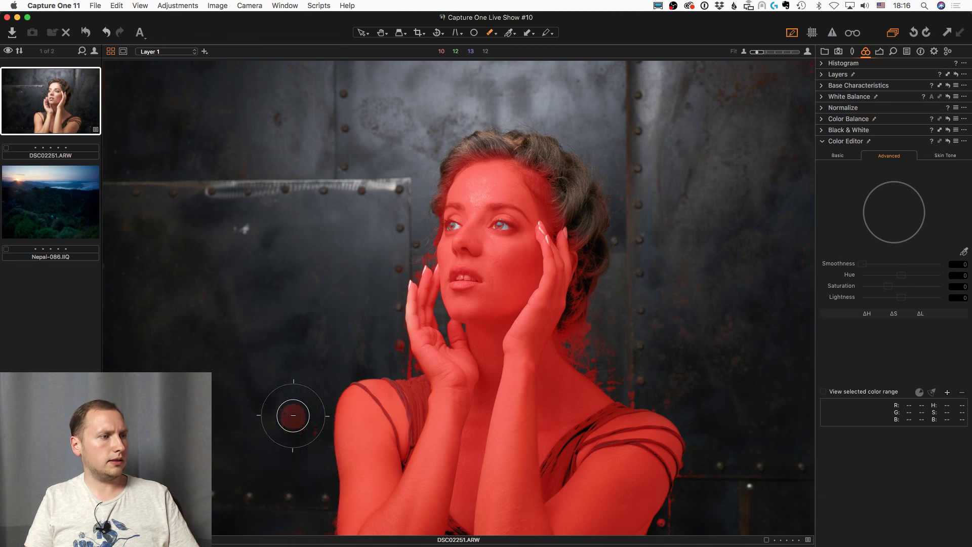
# Step: Refine the skin mask with a radius of 300 and check it by toggling the mask display
pyautogui.hotkey('ctrl', 'r')
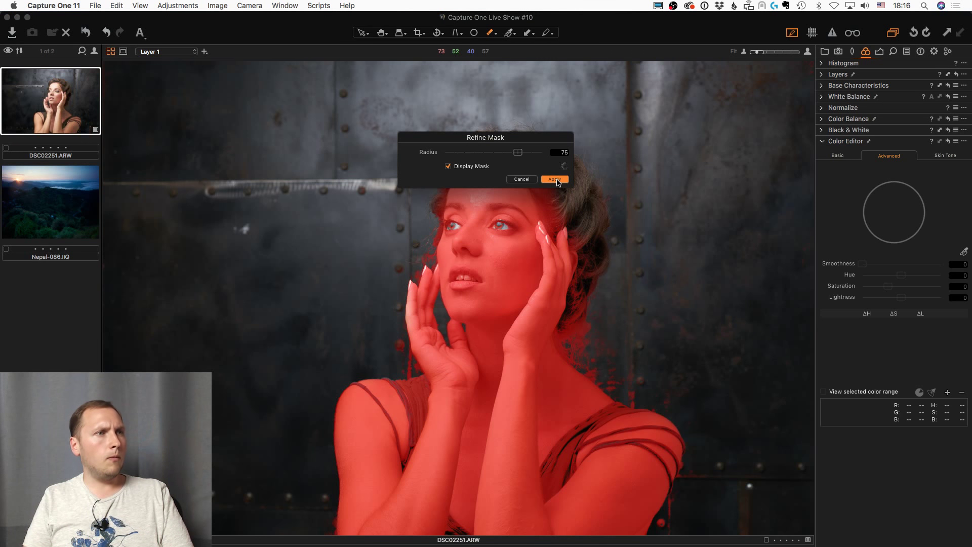
pyautogui.moveTo(521, 156); pyautogui.dragTo(551, 152)
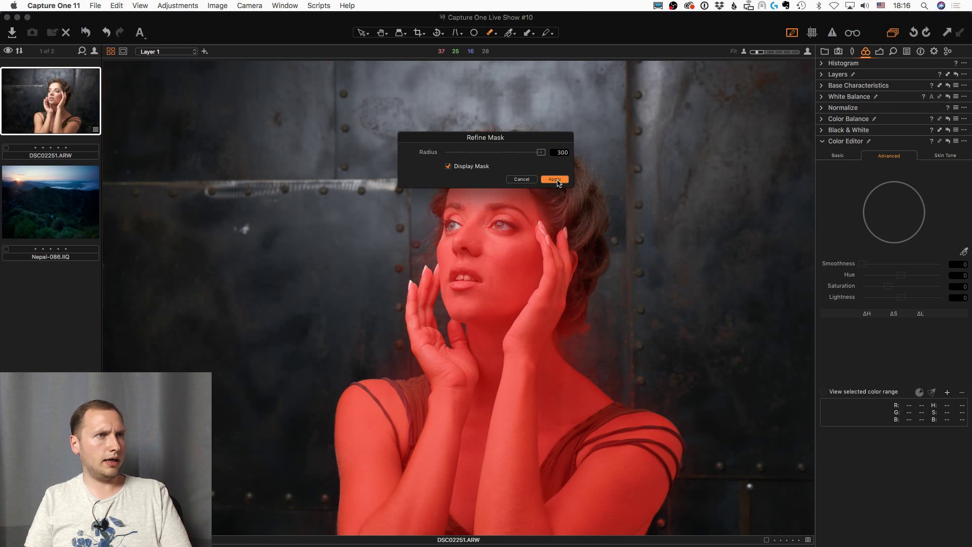
pyautogui.click(555, 179)
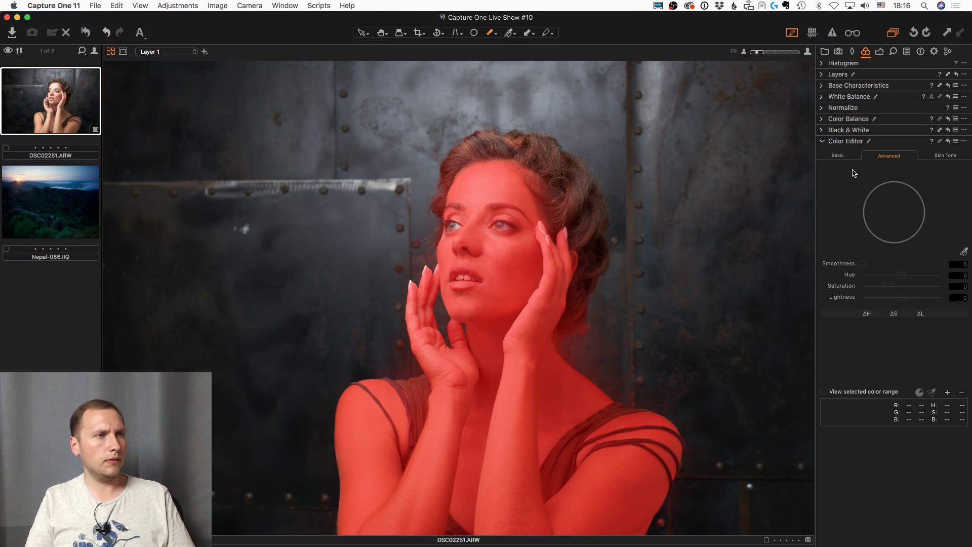
pyautogui.press('m')
pyautogui.press('m')
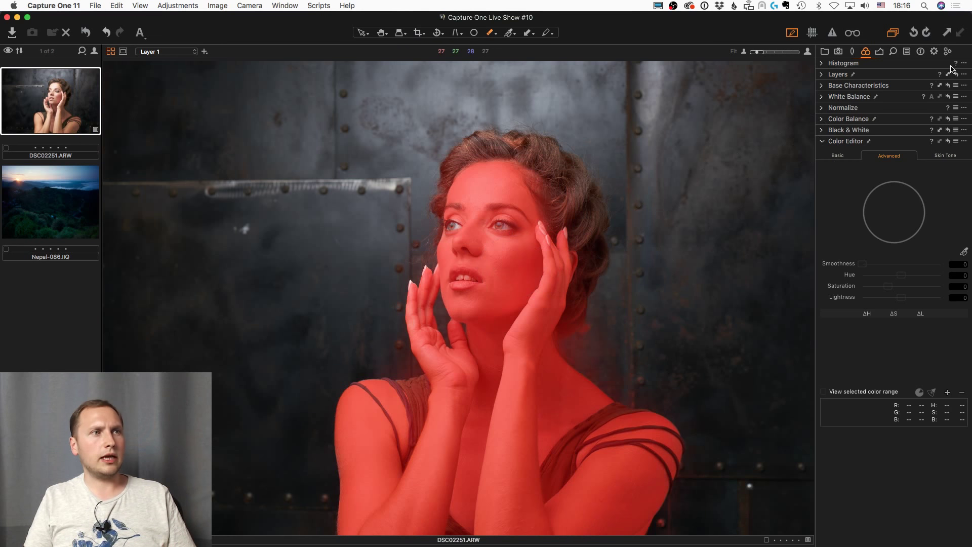
# Step: Add a second adjustment layer carrying an inverted copy of Layer 1's mask and display the mask
pyautogui.press('m')
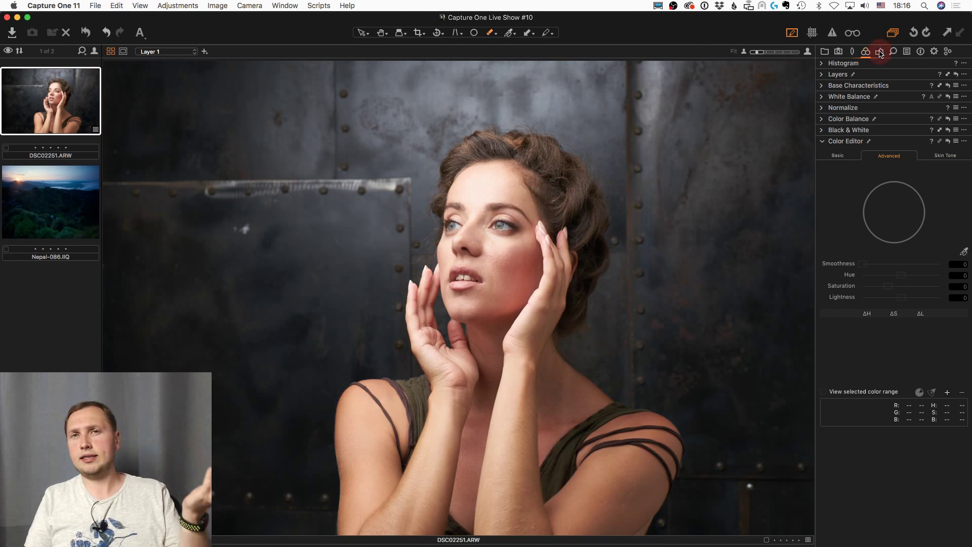
pyautogui.click(879, 51)
pyautogui.click(950, 198)
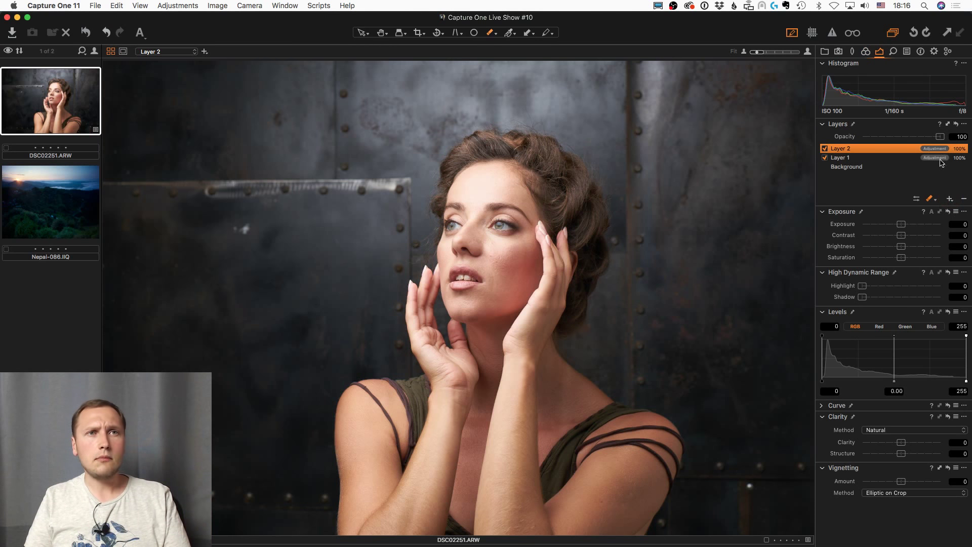
pyautogui.rightClick(914, 152)
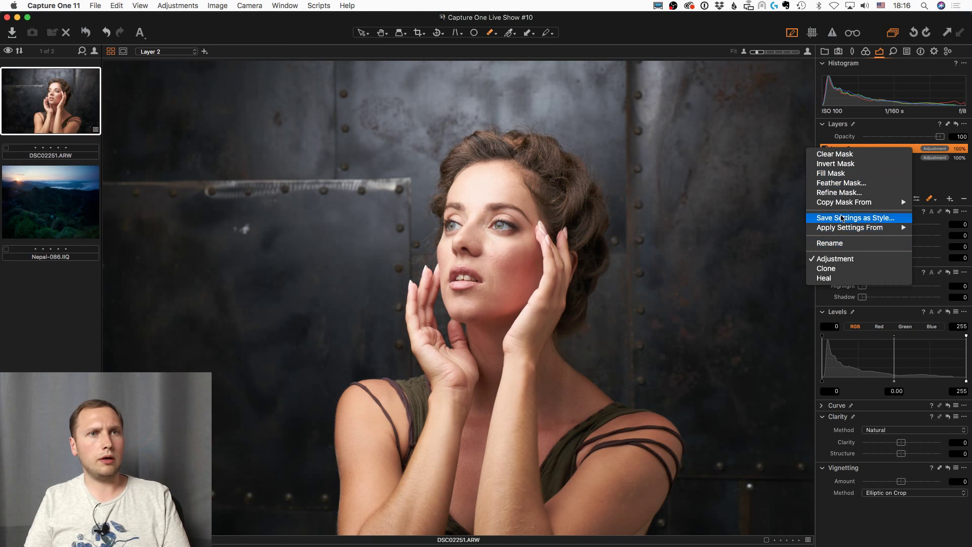
pyautogui.moveTo(845, 203)
pyautogui.click(934, 212)
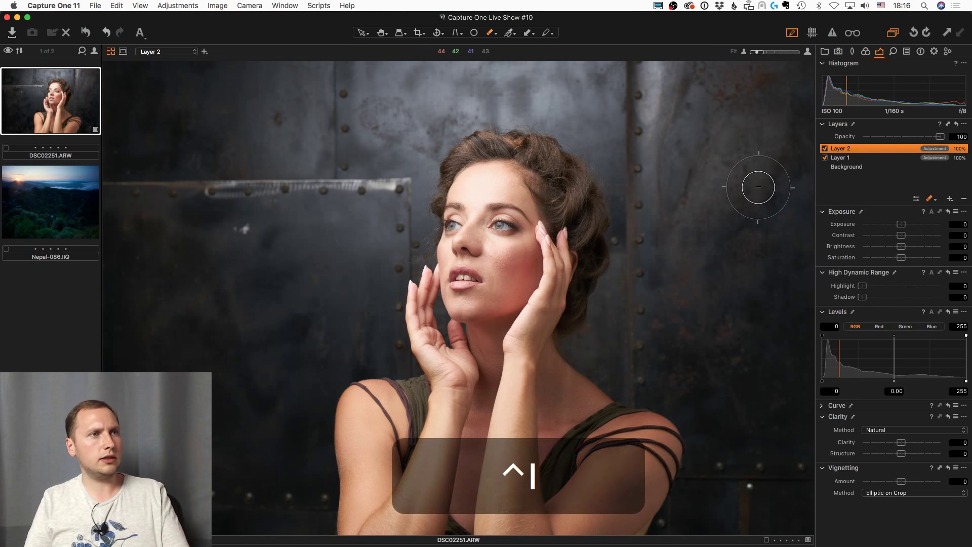
pyautogui.press('m')
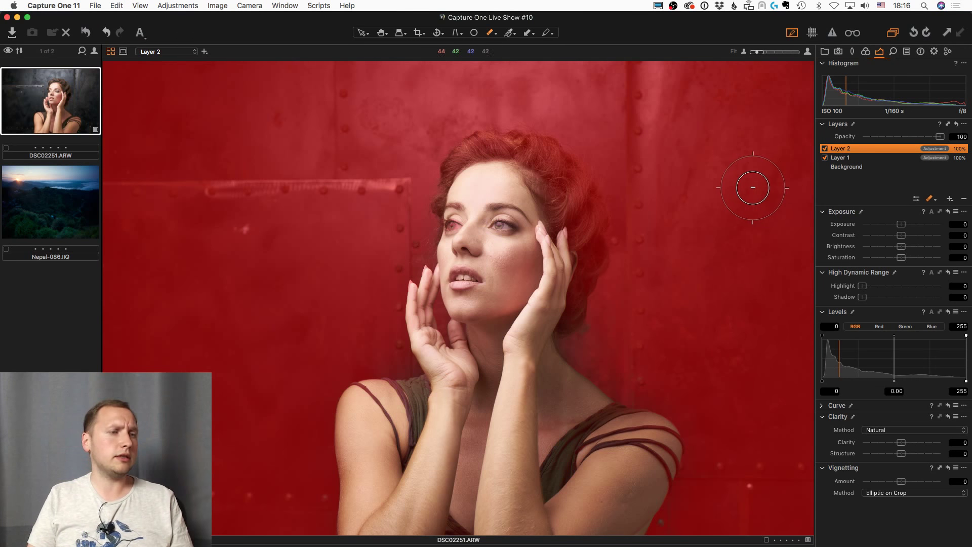
# Step: Shrink the eraser and erase the new layer's mask from the woman's eye
pyautogui.press('[')
pyautogui.press('[')
pyautogui.press('[')
pyautogui.press('[')
pyautogui.press('[')
pyautogui.press('[')
pyautogui.press('[')
pyautogui.press('[')
pyautogui.press('[')
pyautogui.press('[')
pyautogui.press('[')
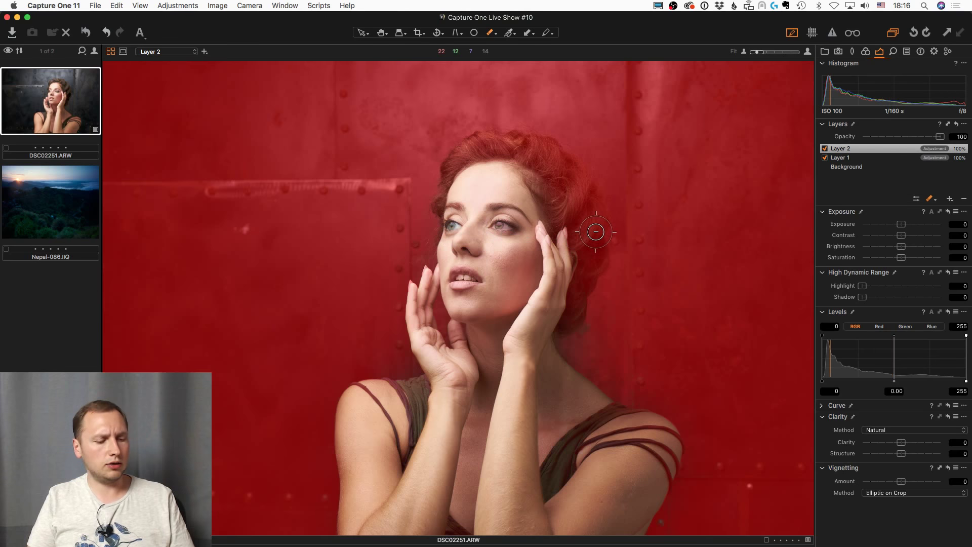
# Step: Check the inverted mask on Layer 2 by toggling the mask display
pyautogui.press('m')
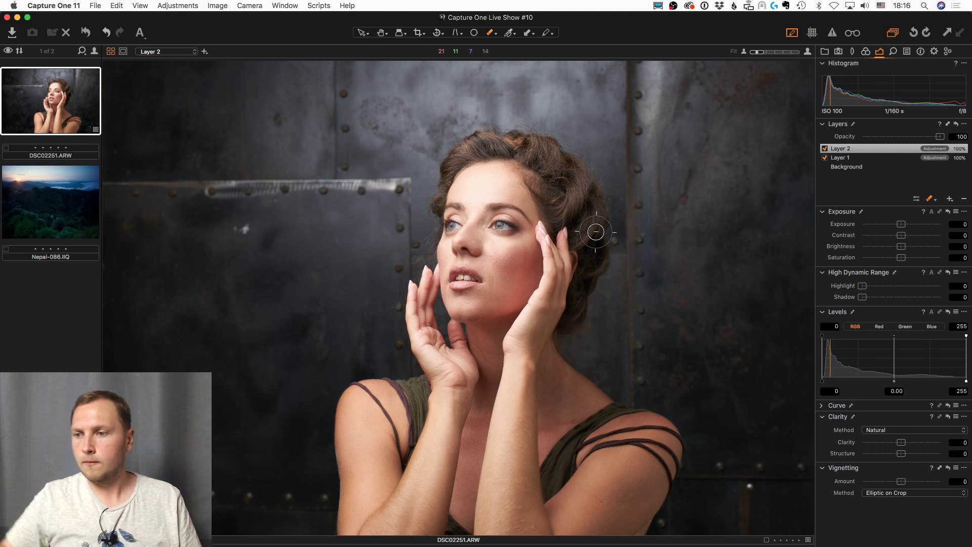
pyautogui.press('m')
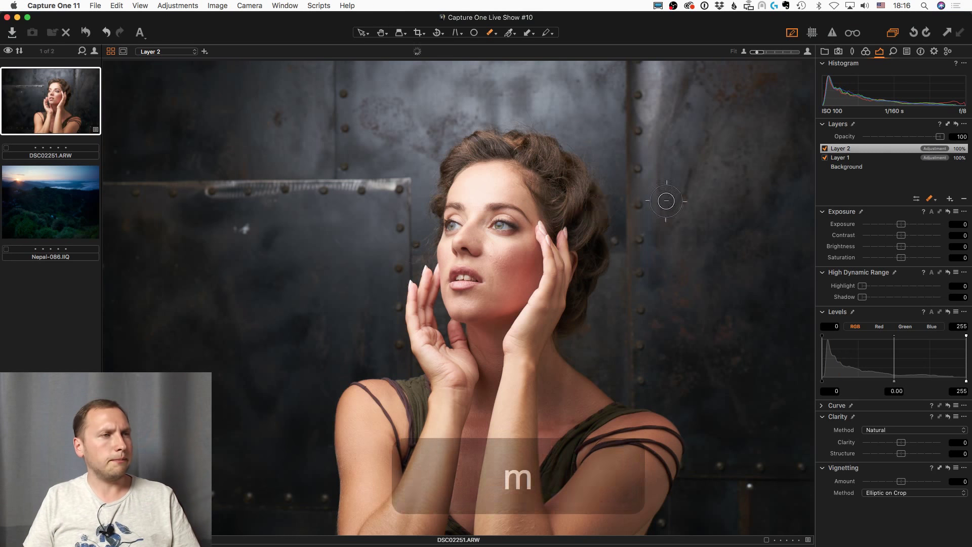
pyautogui.press('m')
pyautogui.press('m')
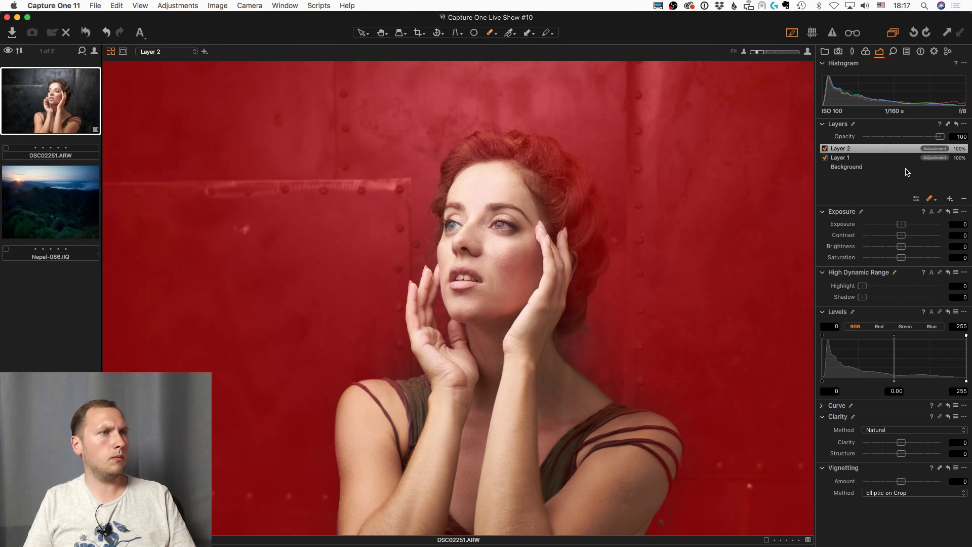
pyautogui.press('m')
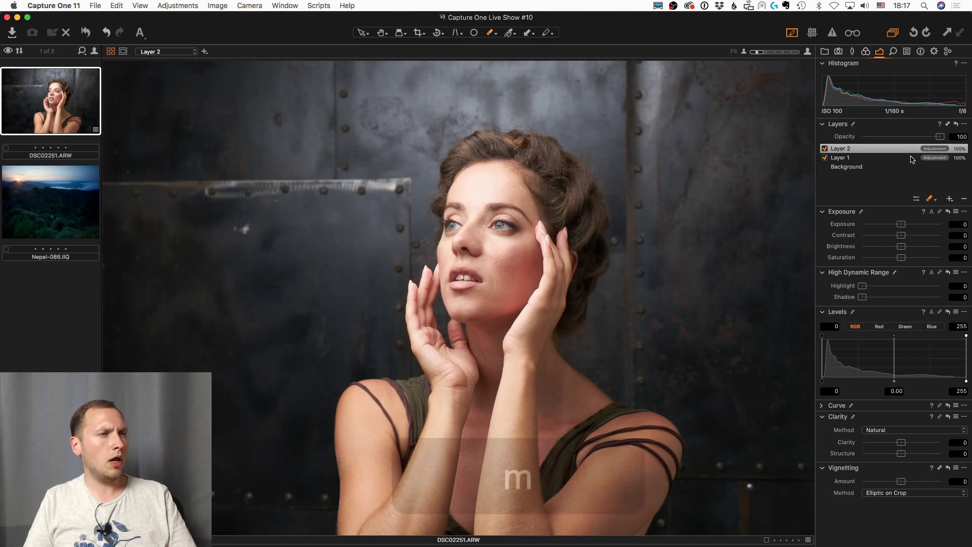
# Step: Check the skin mask on Layer 1 and set that layer's Highlight to 51 and Contrast to 8
pyautogui.click(880, 158)
pyautogui.press('m')
pyautogui.press('m')
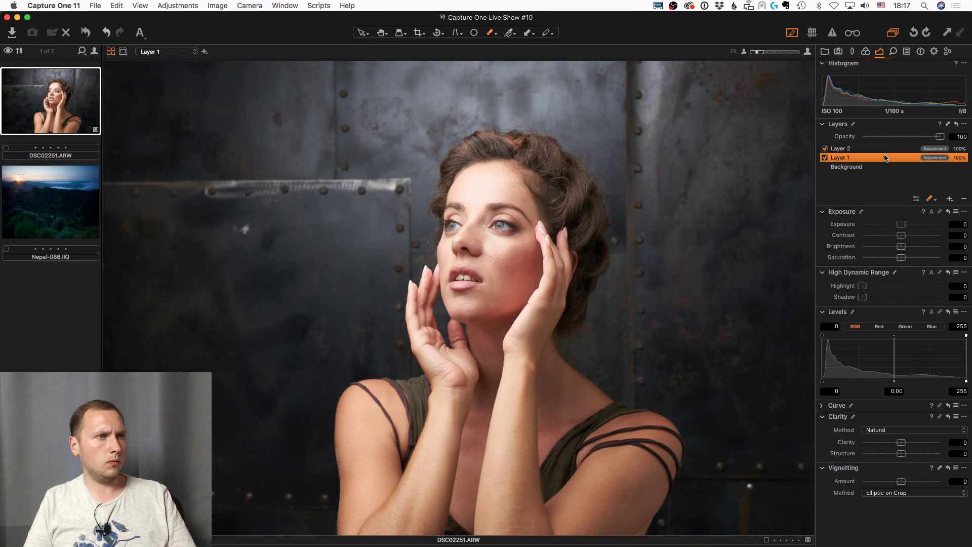
pyautogui.press('m')
pyautogui.press('m')
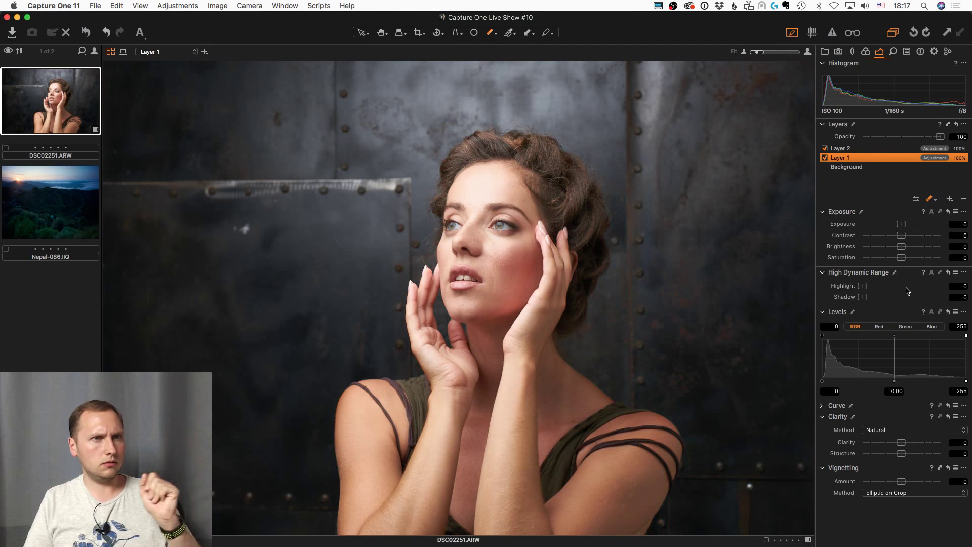
pyautogui.moveTo(902, 286); pyautogui.dragTo(897, 286)
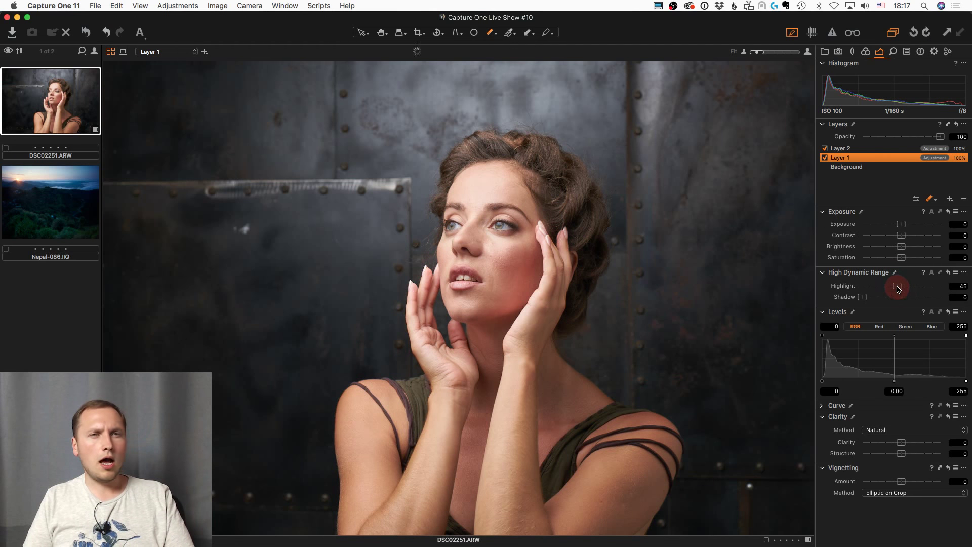
pyautogui.moveTo(902, 235); pyautogui.dragTo(907, 236)
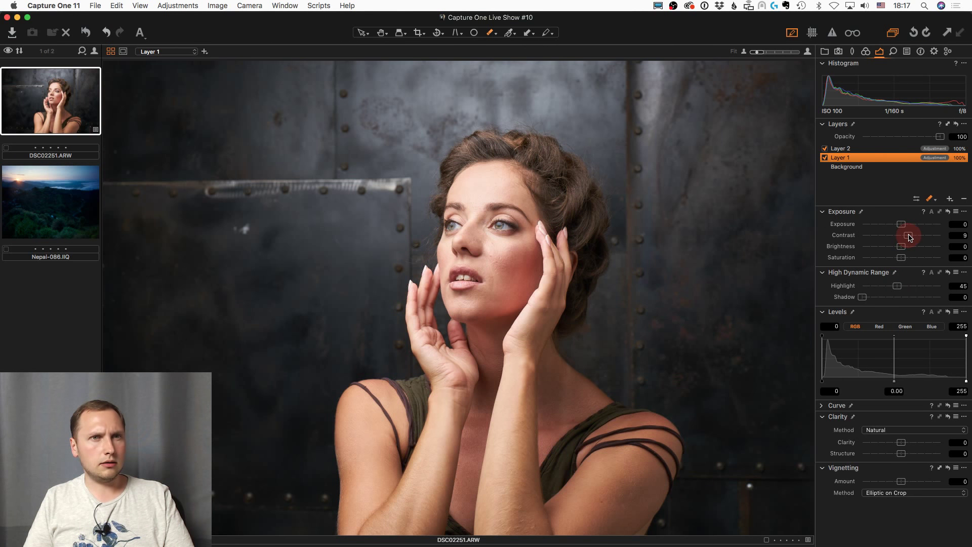
pyautogui.moveTo(898, 286); pyautogui.dragTo(905, 287)
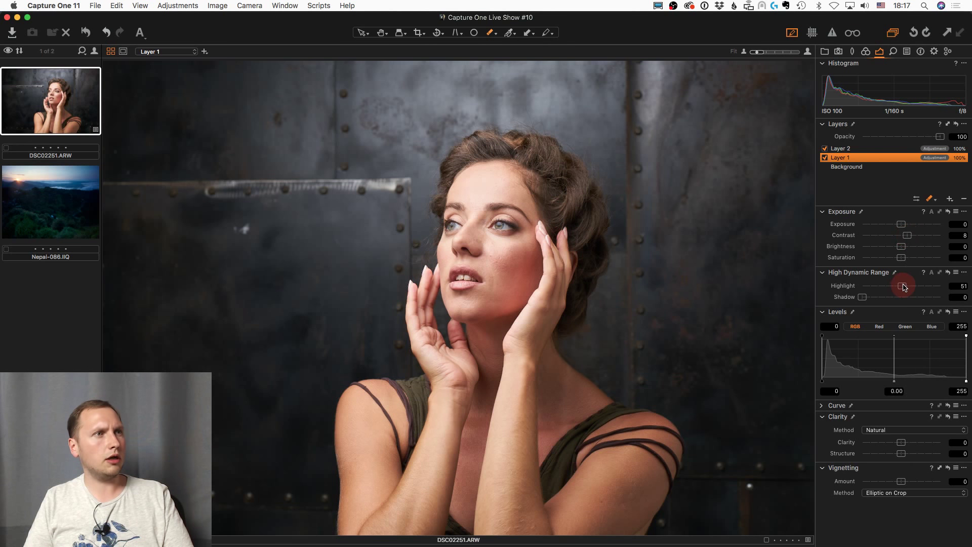
# Step: Set the skin layer's Levels to input shadow 4 and target highlight 250, with Clarity -32 and Structure -21
pyautogui.moveTo(826, 384); pyautogui.dragTo(821, 384)
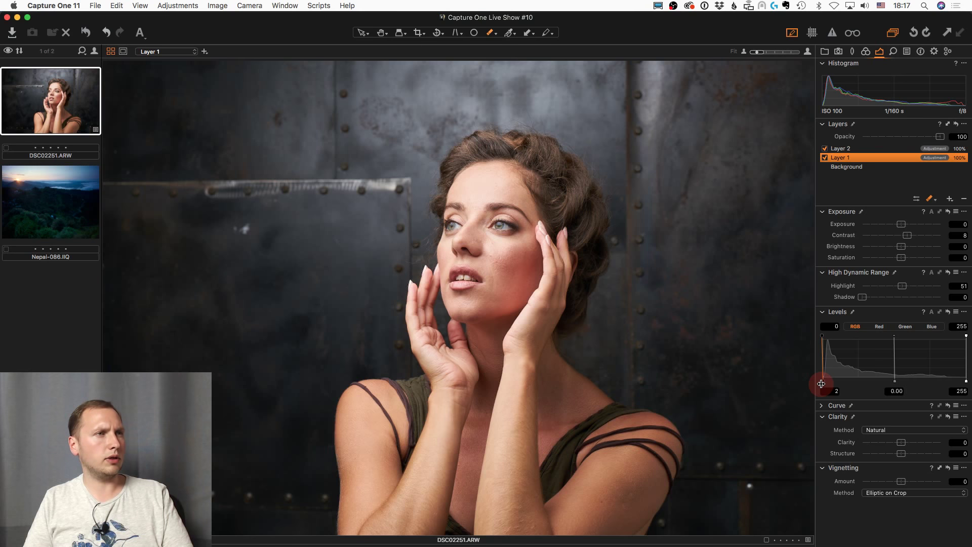
pyautogui.moveTo(822, 386); pyautogui.dragTo(825, 386)
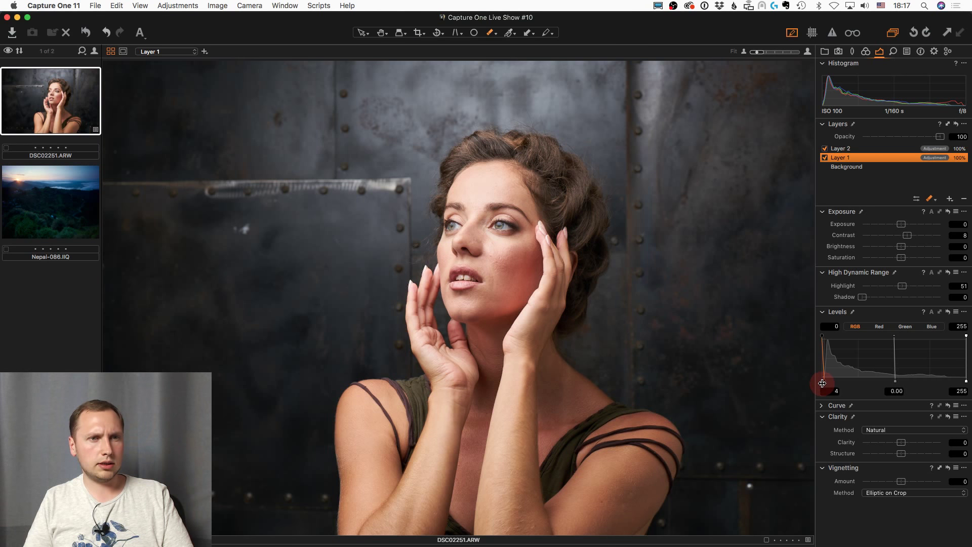
pyautogui.moveTo(962, 383)
pyautogui.mouseDown()
pyautogui.moveTo(950, 383)
pyautogui.moveTo(969, 383)
pyautogui.mouseUp()
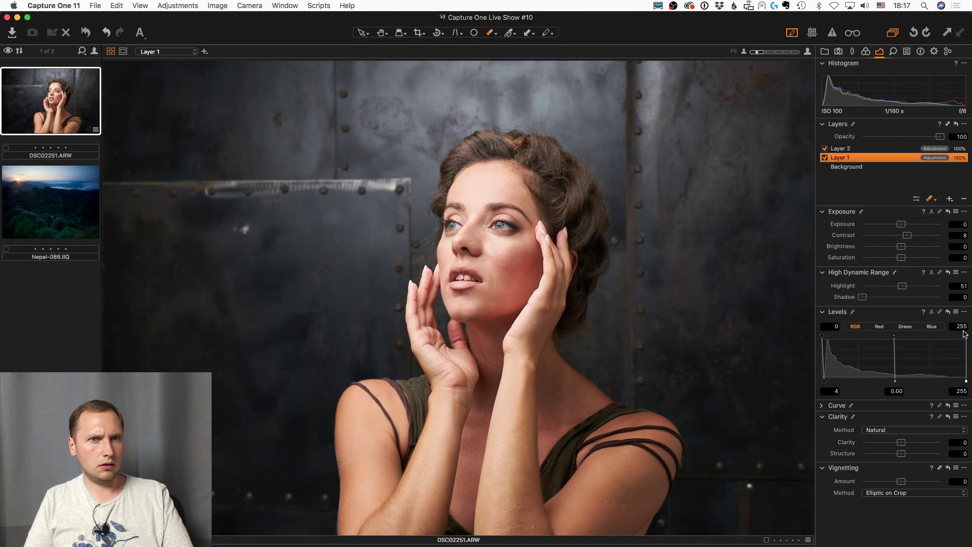
pyautogui.moveTo(965, 334)
pyautogui.mouseDown()
pyautogui.moveTo(949, 336)
pyautogui.moveTo(965, 339)
pyautogui.mouseUp()
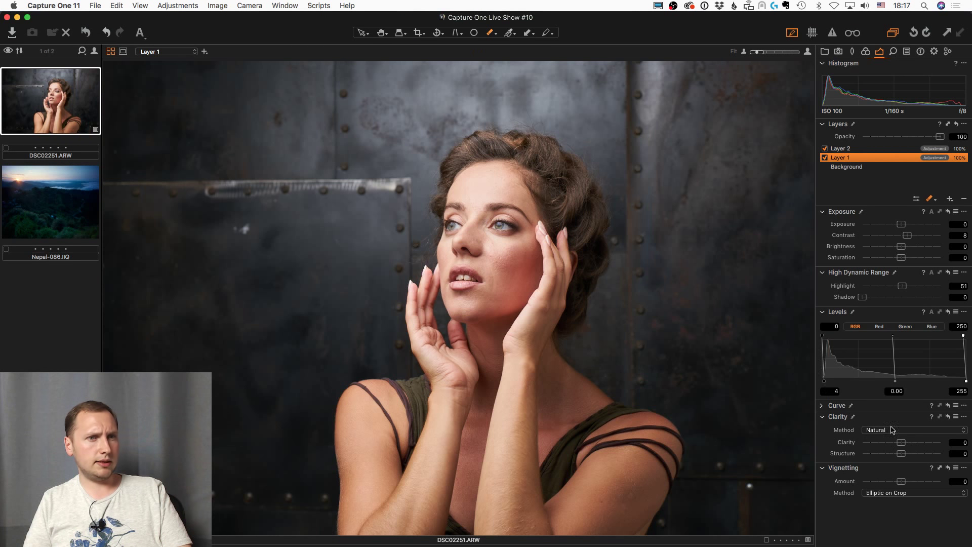
pyautogui.moveTo(901, 443)
pyautogui.mouseDown()
pyautogui.moveTo(868, 445)
pyautogui.moveTo(893, 444)
pyautogui.moveTo(881, 456)
pyautogui.moveTo(907, 461)
pyautogui.moveTo(892, 463)
pyautogui.moveTo(889, 445)
pyautogui.mouseUp()
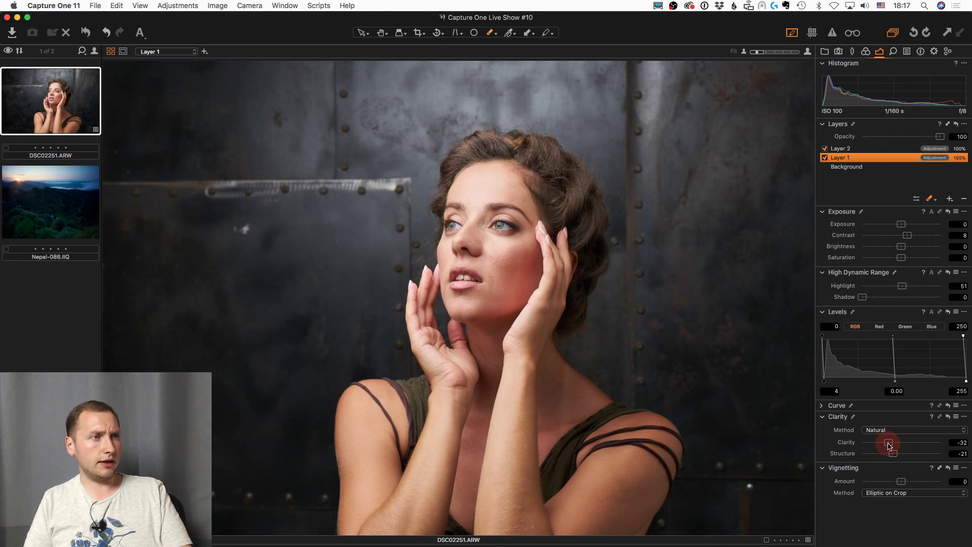
pyautogui.press('h')
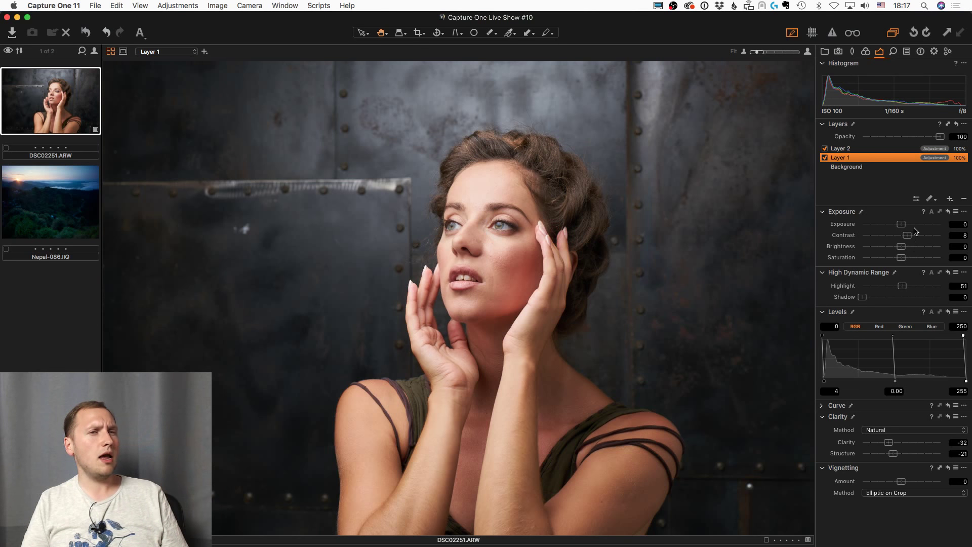
# Step: Switch the Color Editor to Skin Tone and activate its color picker
pyautogui.click(867, 52)
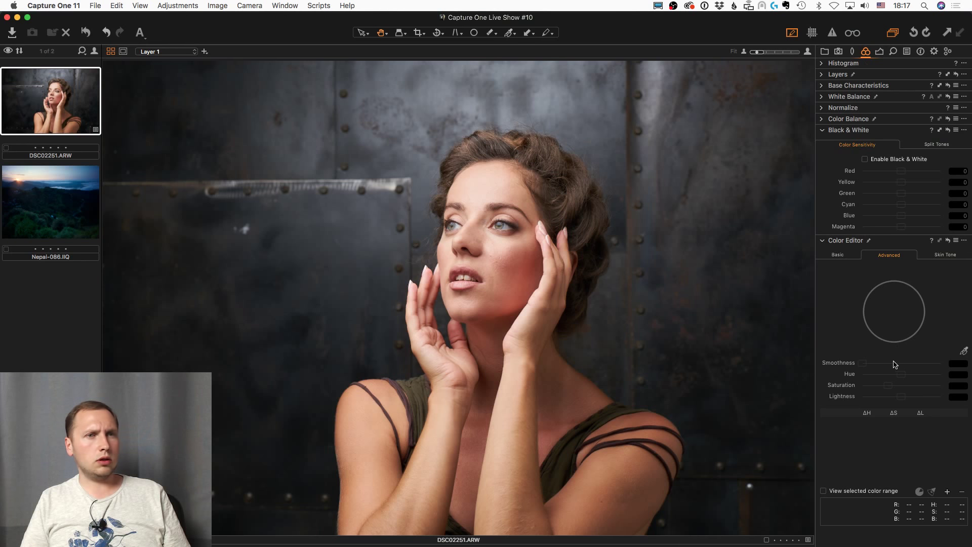
pyautogui.click(945, 256)
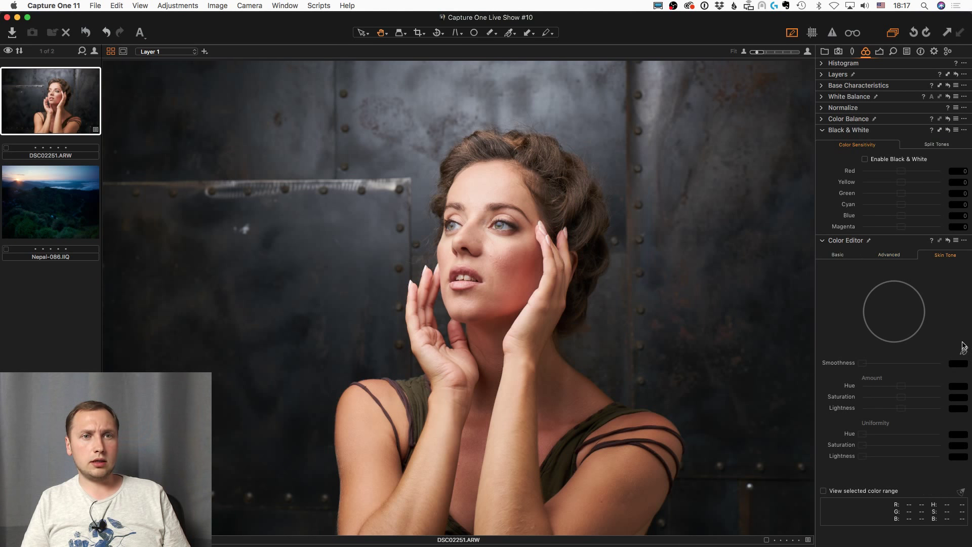
pyautogui.click(963, 352)
pyautogui.press('m')
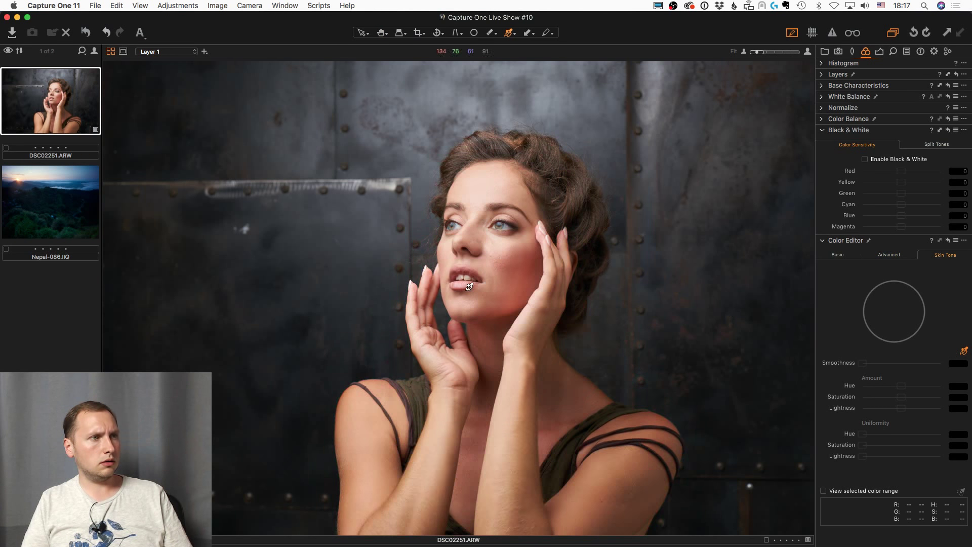
# Step: Erase the skin mask from the woman's lips and teeth, redoing the oversized first stroke with a smaller eraser
pyautogui.scroll(3, 461, 269)
pyautogui.press('e')
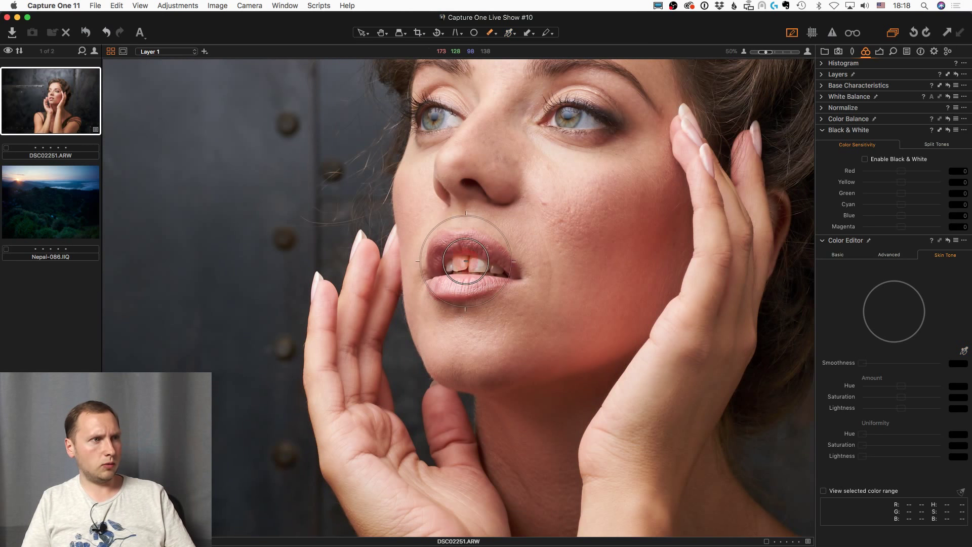
pyautogui.press('m')
pyautogui.press('super+z')
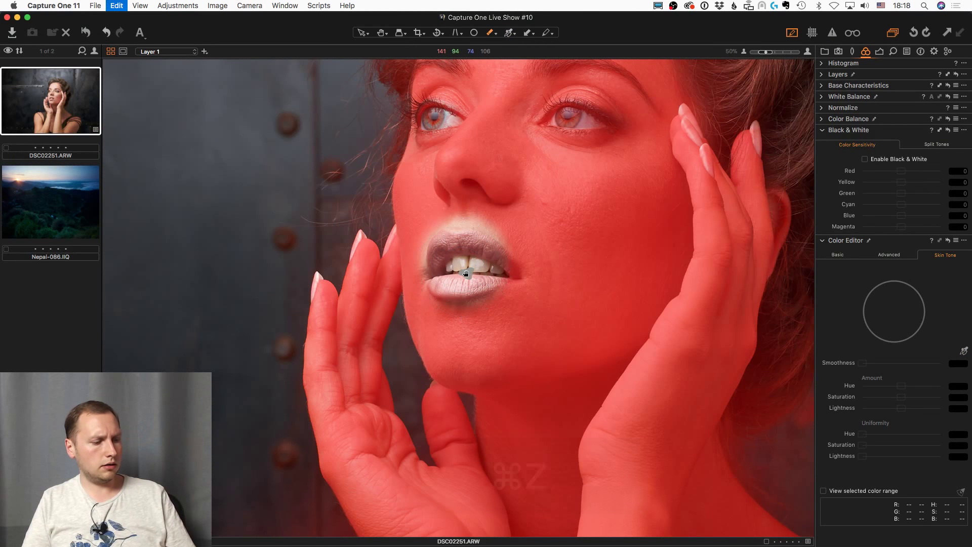
pyautogui.press('[')
pyautogui.press('[')
pyautogui.press('[')
pyautogui.press('[')
pyautogui.press('[')
pyautogui.moveTo(444, 256)
pyautogui.mouseDown()
pyautogui.moveTo(454, 274)
pyautogui.moveTo(481, 273)
pyautogui.moveTo(443, 272)
pyautogui.moveTo(483, 276)
pyautogui.moveTo(460, 268)
pyautogui.moveTo(472, 263)
pyautogui.mouseUp()
pyautogui.press('super+0')
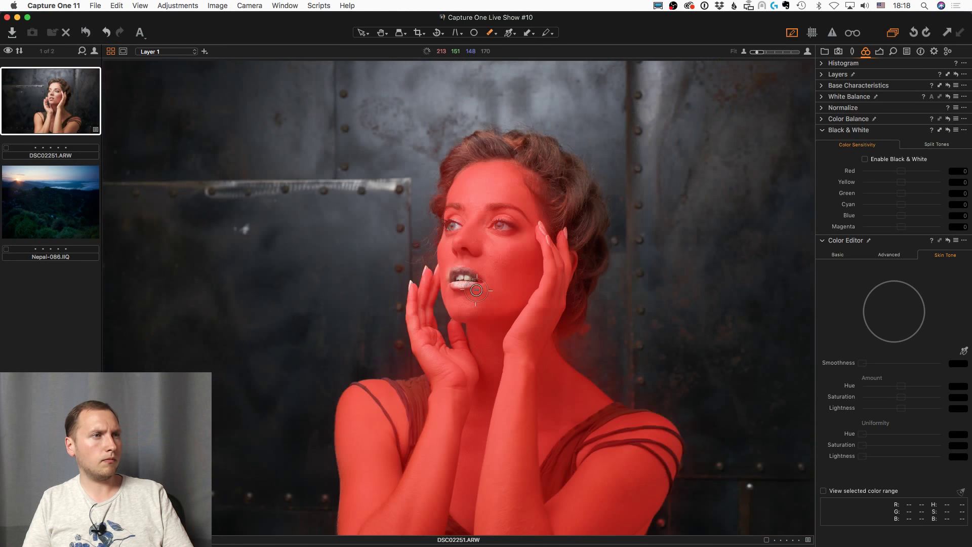
pyautogui.press('m')
# Step: Sample the skin tone from the woman's cheek and widen the selected hue range toward yellow
pyautogui.click(964, 350)
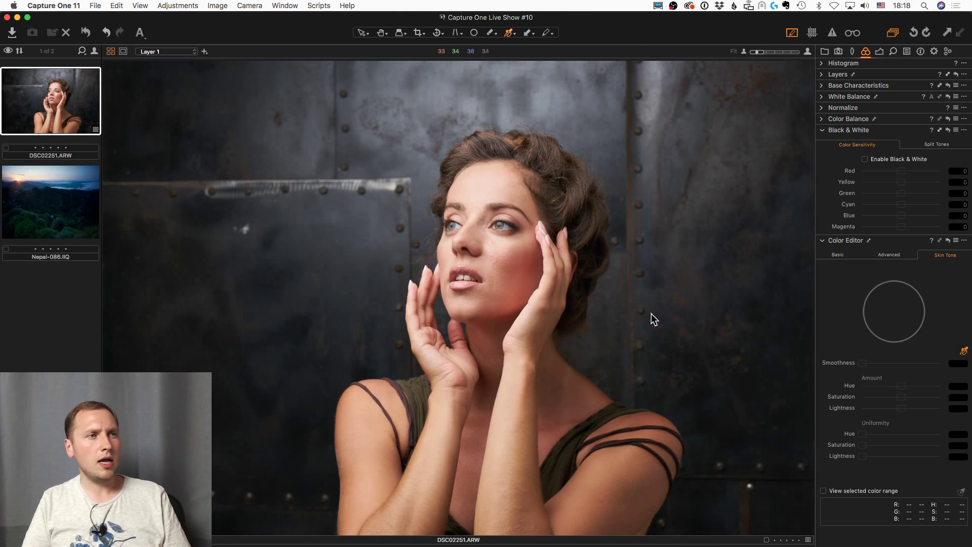
pyautogui.click(501, 253)
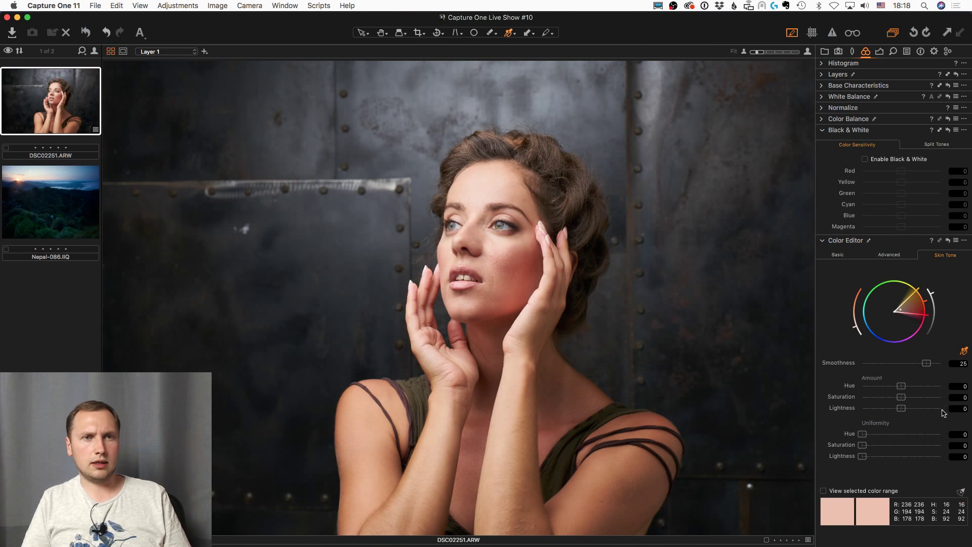
pyautogui.moveTo(914, 291); pyautogui.dragTo(913, 285)
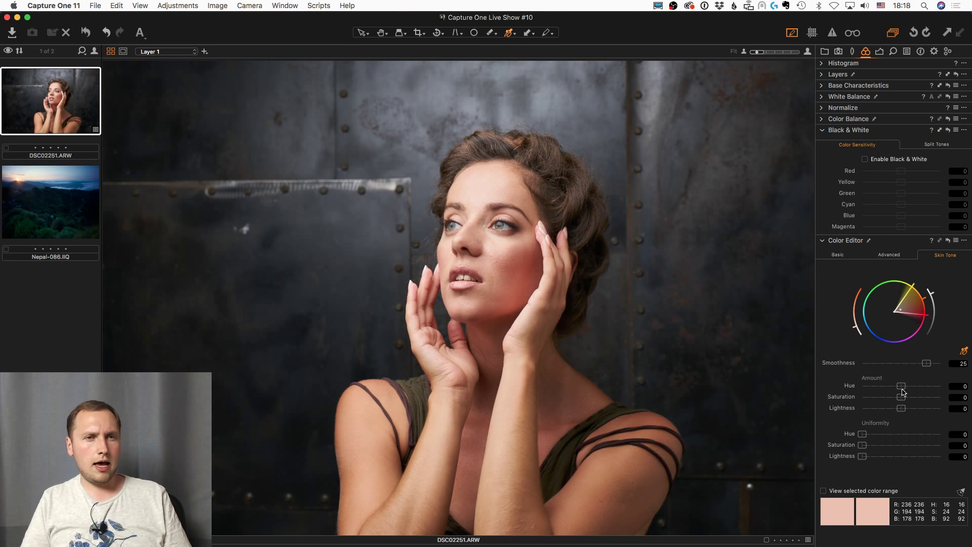
# Step: Set the skin tone's Hue uniformity to 59.5, and its amounts to Hue 0.2, Saturation -6.3 and Lightness -6.4
pyautogui.moveTo(863, 435); pyautogui.dragTo(908, 437)
pyautogui.moveTo(902, 310)
pyautogui.mouseDown()
pyautogui.moveTo(907, 298)
pyautogui.moveTo(902, 307)
pyautogui.mouseUp()
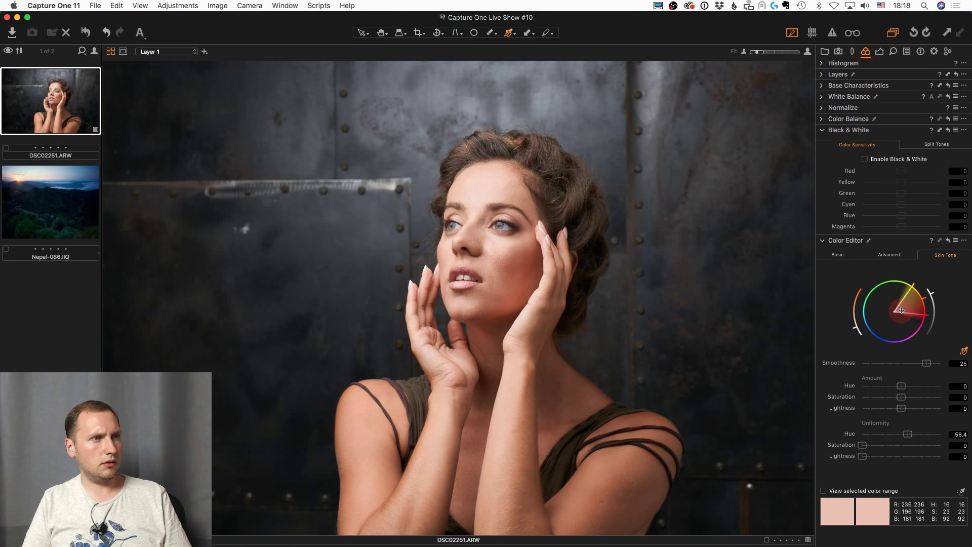
pyautogui.moveTo(902, 408)
pyautogui.mouseDown()
pyautogui.moveTo(881, 414)
pyautogui.moveTo(894, 398)
pyautogui.moveTo(878, 412)
pyautogui.moveTo(911, 385)
pyautogui.moveTo(882, 392)
pyautogui.moveTo(918, 394)
pyautogui.moveTo(904, 394)
pyautogui.mouseUp()
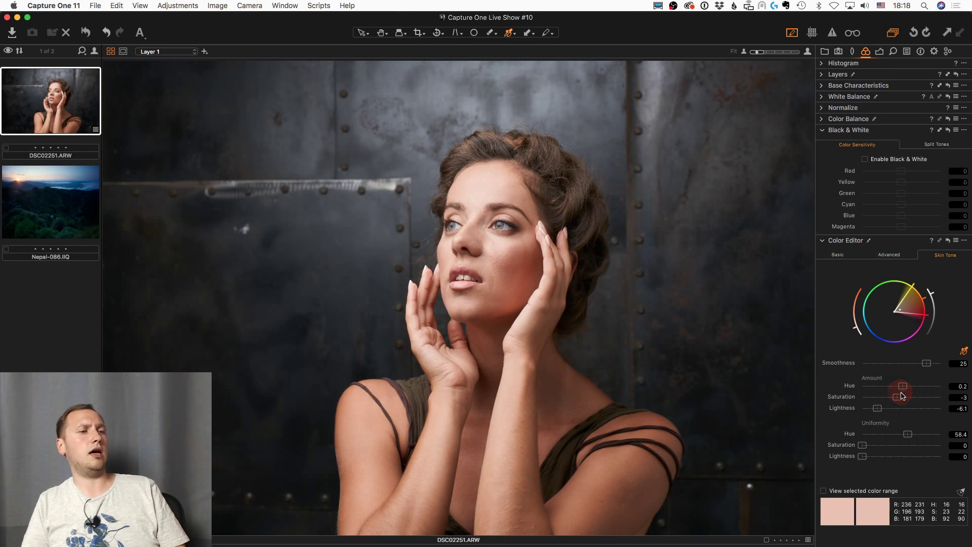
pyautogui.moveTo(908, 434)
pyautogui.mouseDown()
pyautogui.moveTo(926, 436)
pyautogui.moveTo(910, 438)
pyautogui.mouseUp()
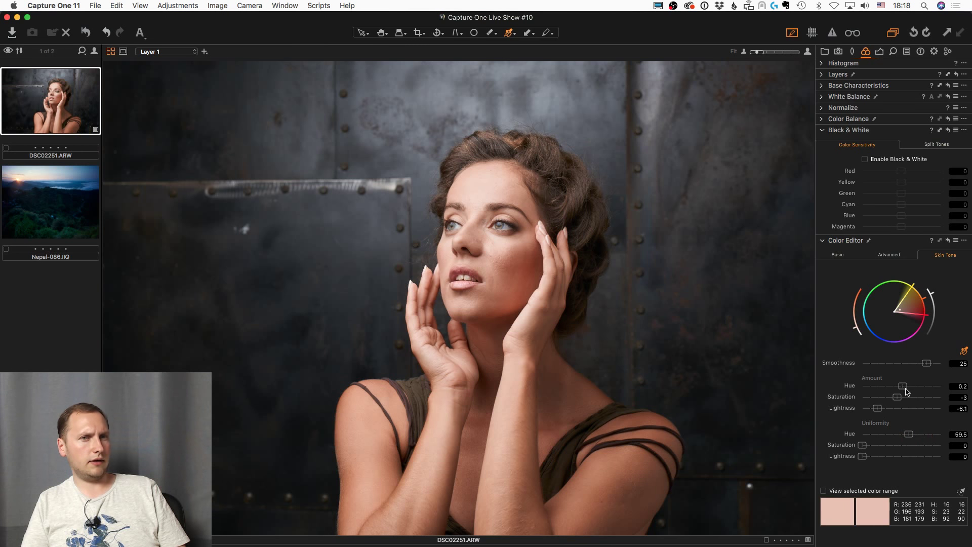
pyautogui.moveTo(878, 408); pyautogui.dragTo(892, 401)
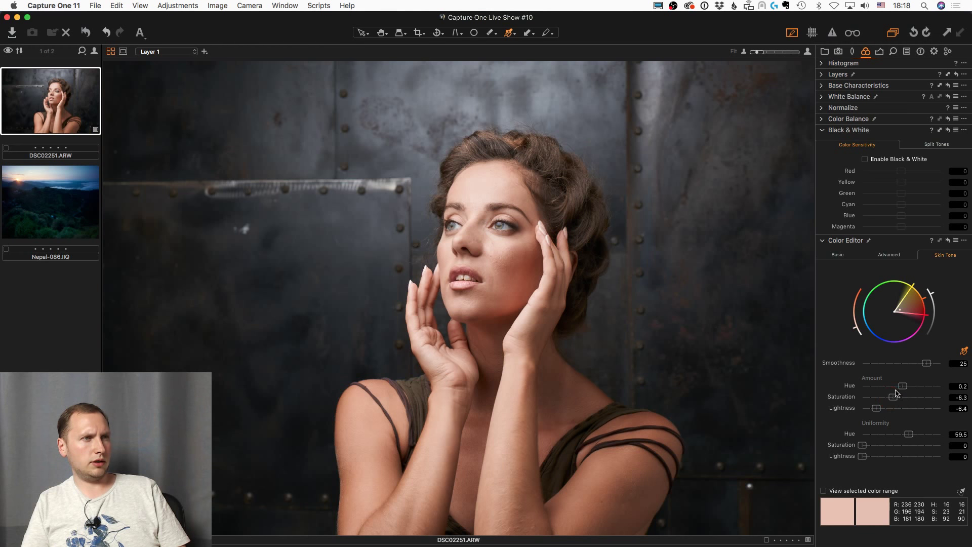
pyautogui.press('super+alt+5')
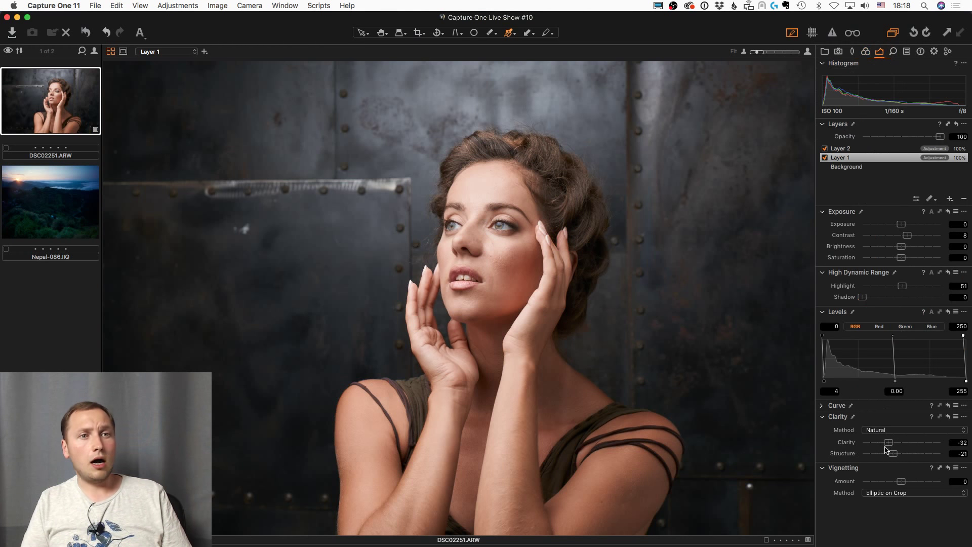
# Step: Slightly darken Layer 1 with a Luma curve, placing a shadow point near input 64 and a midtone point at input 142, output 135
pyautogui.click(823, 405)
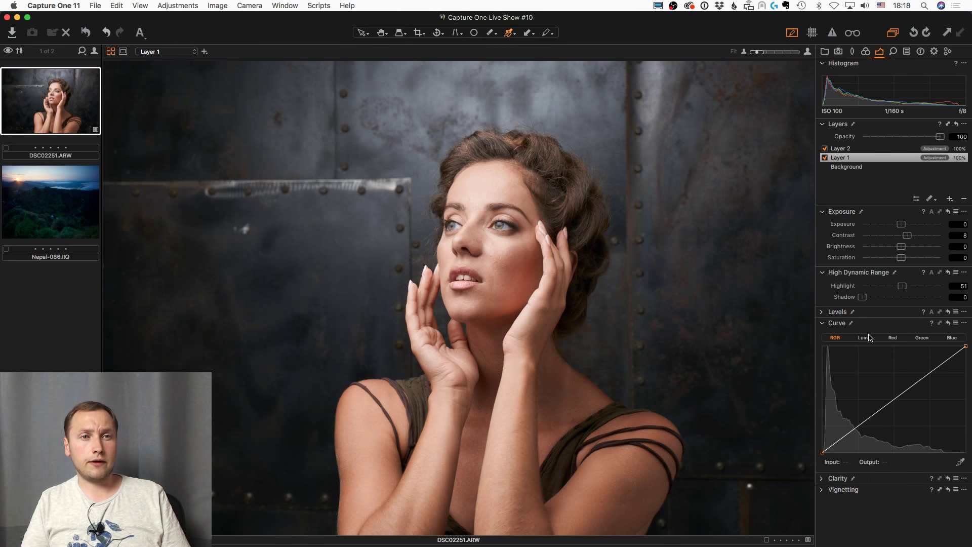
pyautogui.click(866, 337)
pyautogui.click(861, 426)
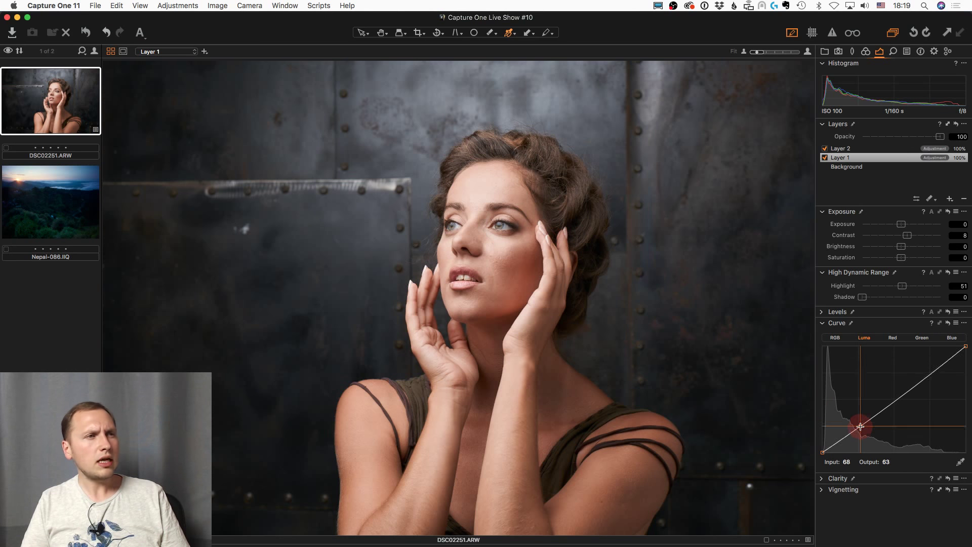
pyautogui.moveTo(860, 427); pyautogui.dragTo(860, 429)
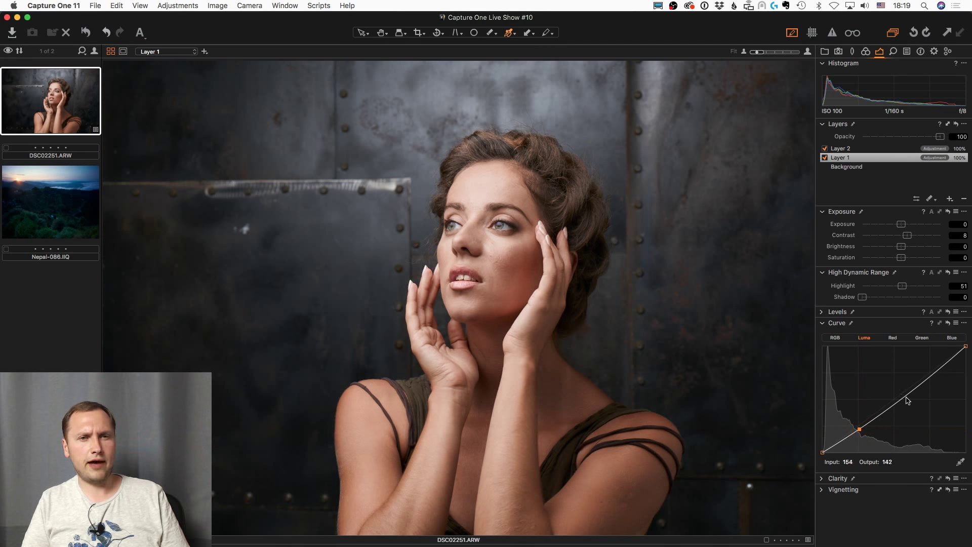
pyautogui.click(902, 394)
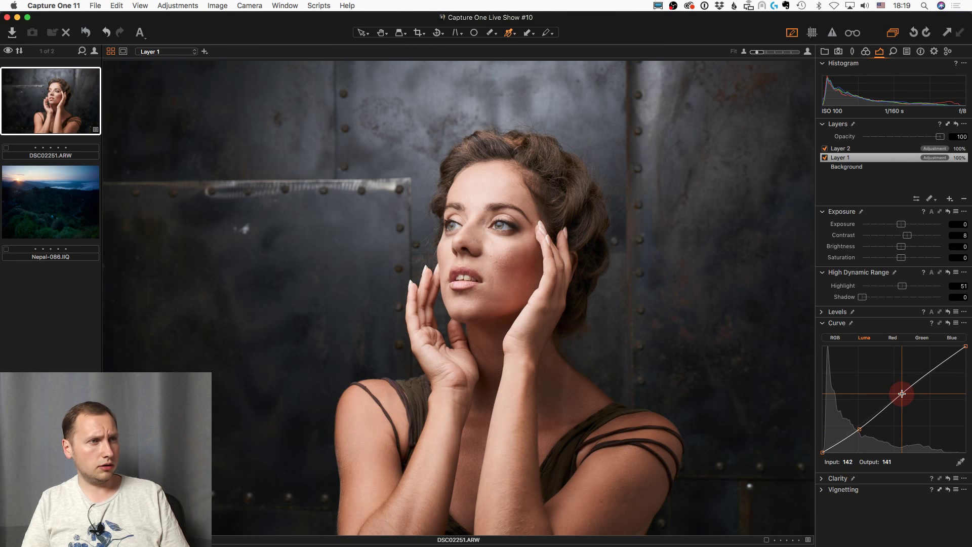
pyautogui.click(862, 428)
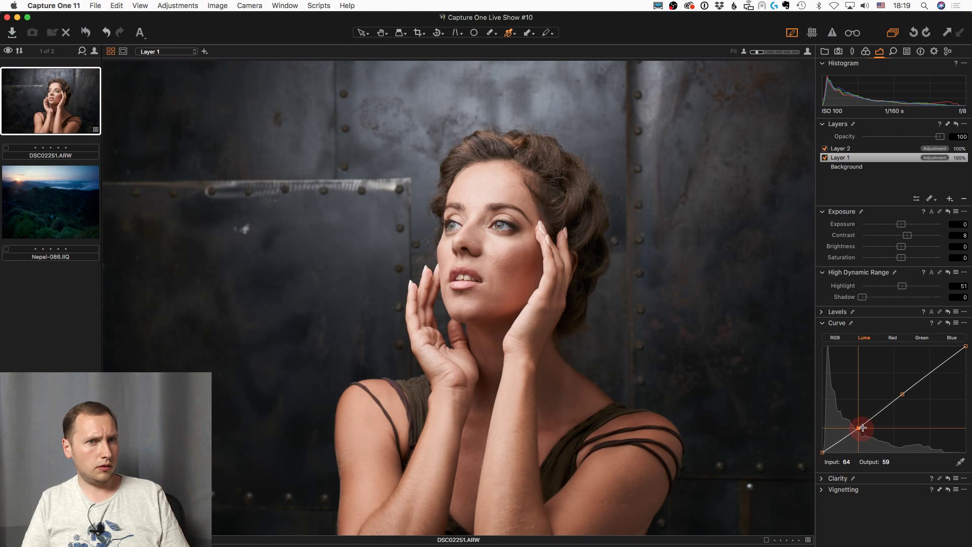
pyautogui.moveTo(902, 394); pyautogui.dragTo(901, 396)
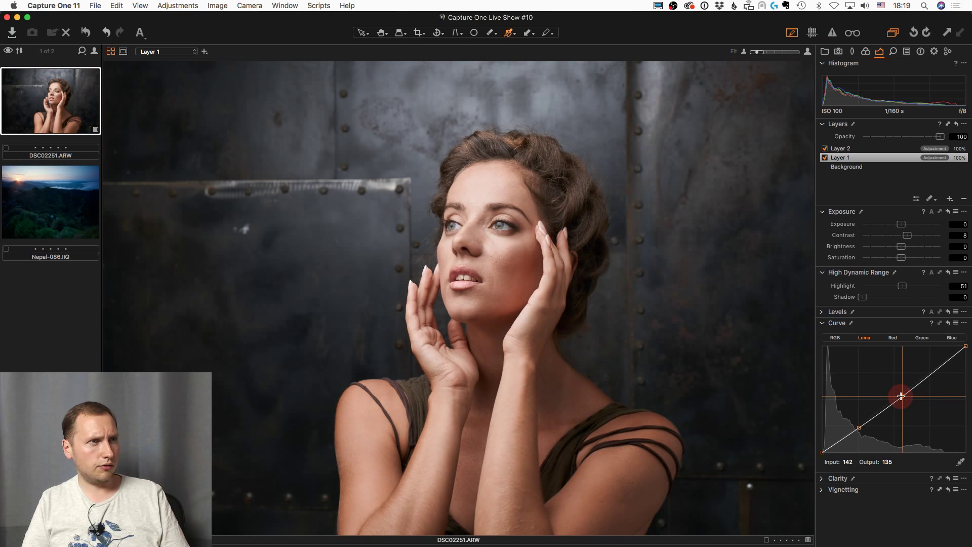
pyautogui.moveTo(859, 428); pyautogui.dragTo(859, 430)
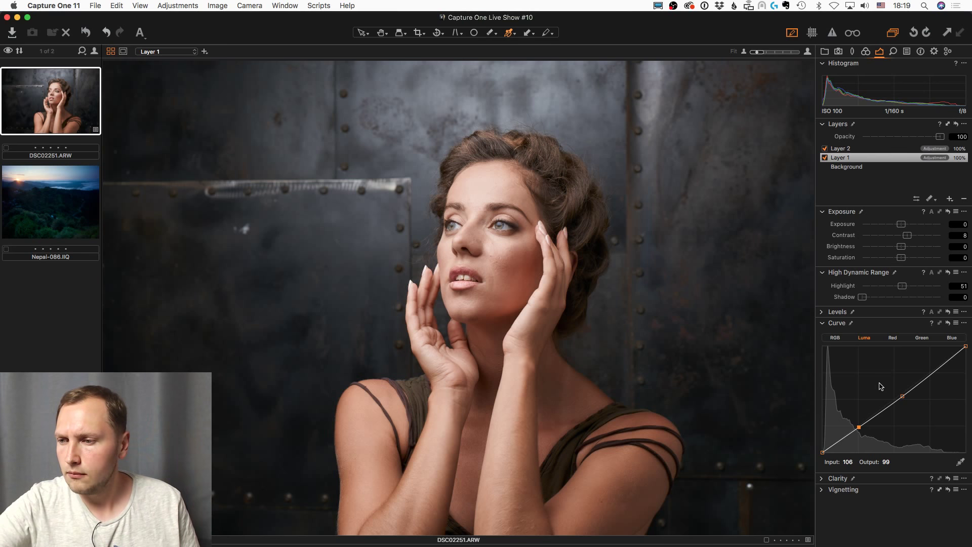
# Step: Display Layer 2's mask, erase it from the woman's hair with an enlarged eraser, and refine the mask with a radius of 300
pyautogui.click(861, 149)
pyautogui.press('m')
pyautogui.press('m')
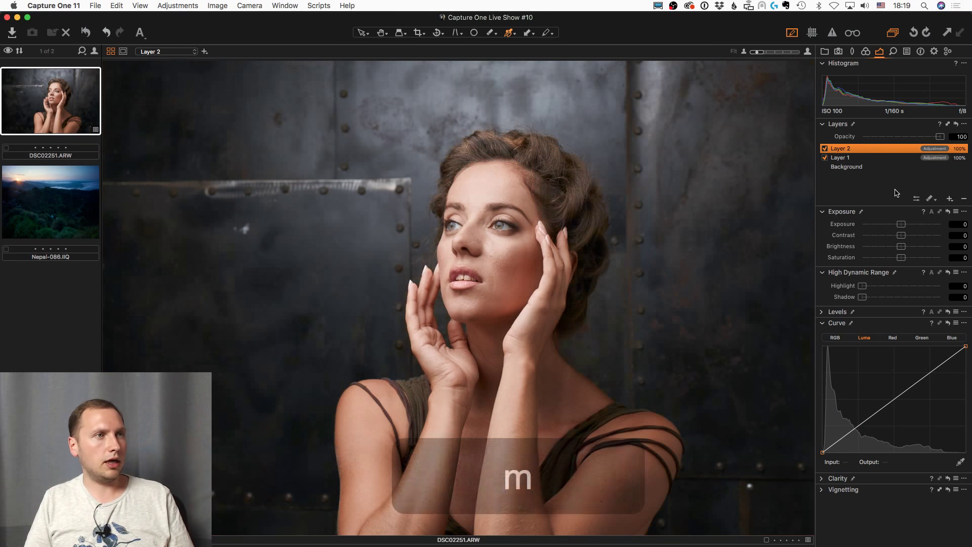
pyautogui.press('m')
pyautogui.press('e')
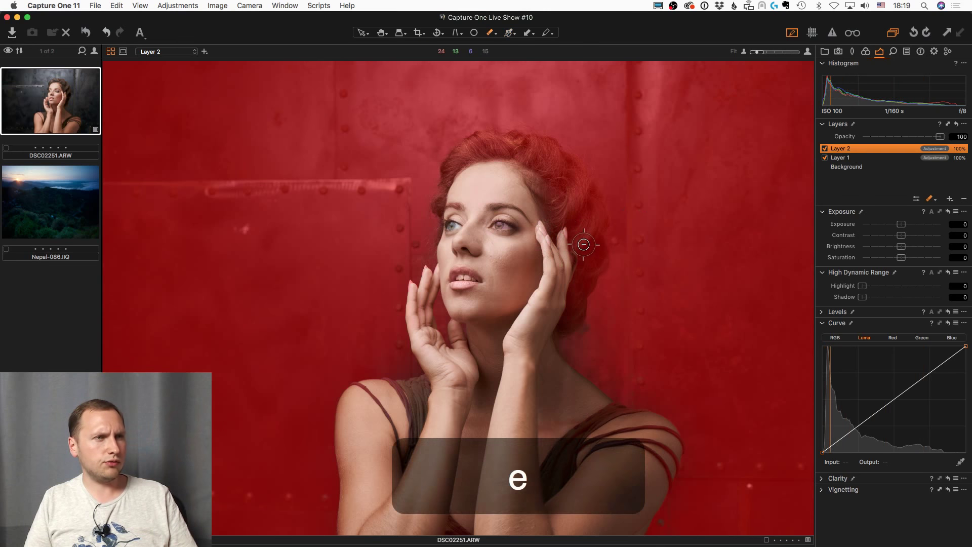
pyautogui.press(']')
pyautogui.press(']')
pyautogui.press(']')
pyautogui.press(']')
pyautogui.press(']')
pyautogui.press(']')
pyautogui.press(']')
pyautogui.press(']')
pyautogui.press(']')
pyautogui.press(']')
pyautogui.press(']')
pyautogui.press(']')
pyautogui.press(']')
pyautogui.press(']')
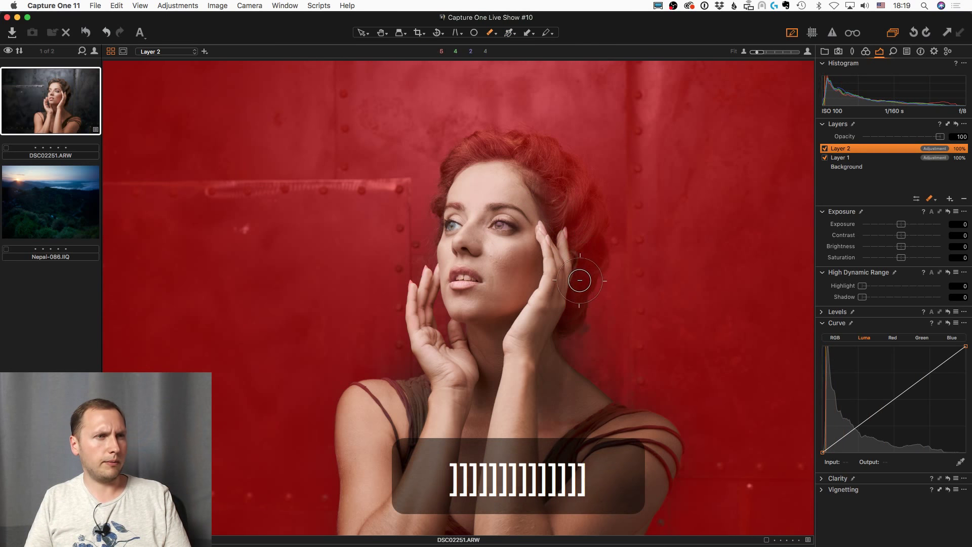
pyautogui.moveTo(578, 306)
pyautogui.mouseDown()
pyautogui.moveTo(574, 213)
pyautogui.moveTo(532, 160)
pyautogui.moveTo(555, 164)
pyautogui.moveTo(505, 154)
pyautogui.moveTo(464, 158)
pyautogui.moveTo(455, 190)
pyautogui.mouseUp()
pyautogui.hotkey('ctrl', 'r')
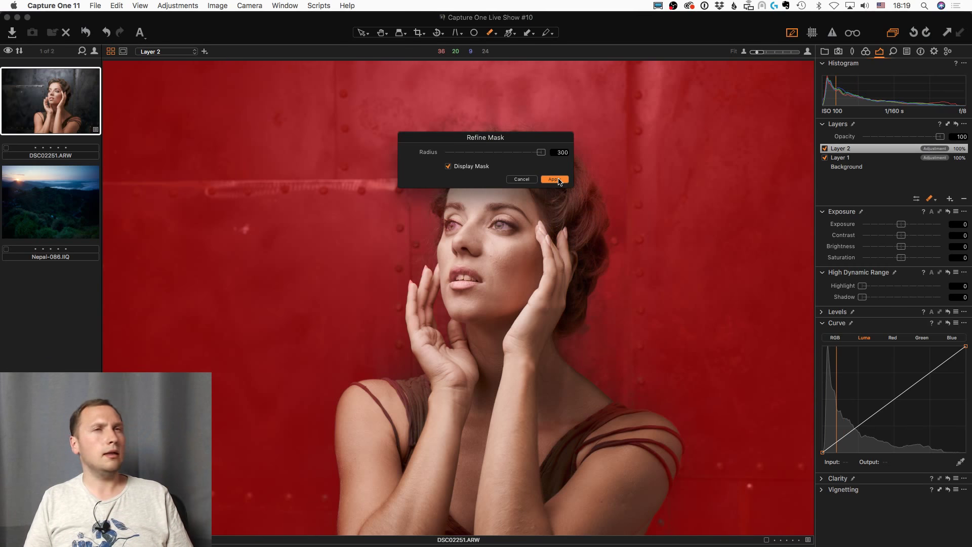
pyautogui.click(554, 180)
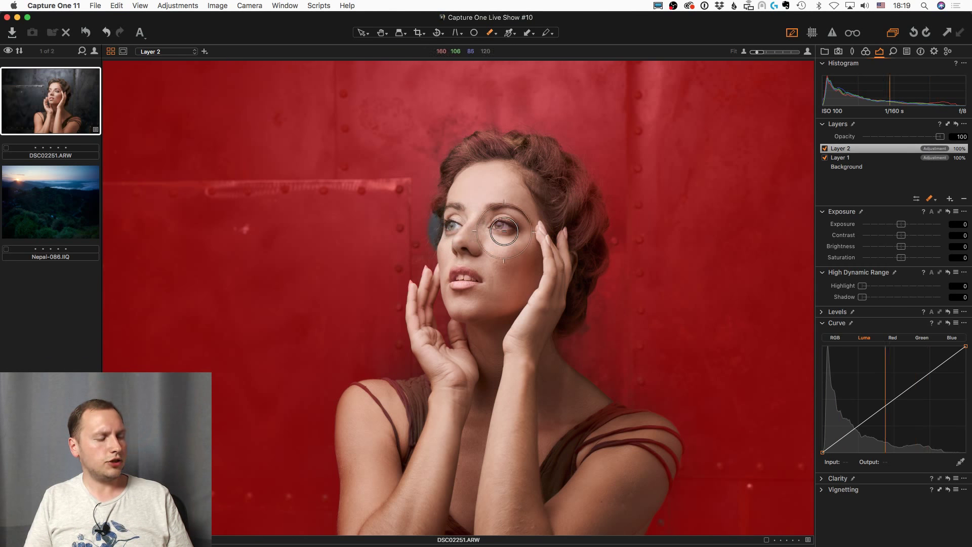
# Step: Undo the oversized eraser stroke over the eye, erase Layer 2's mask from both eyes with a smaller eraser, and hide the mask
pyautogui.press('super+z')
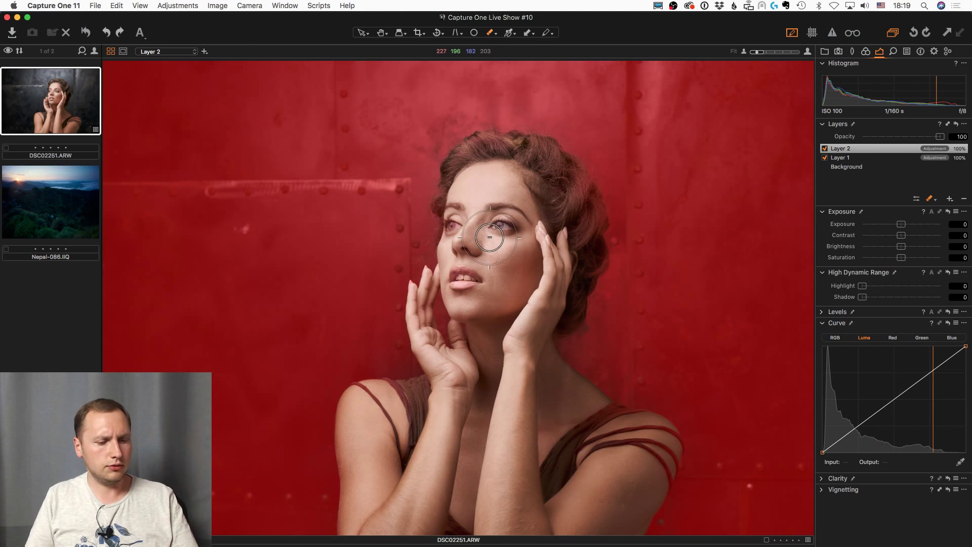
pyautogui.press('[')
pyautogui.press('[')
pyautogui.press('[')
pyautogui.press('[')
pyautogui.press('[')
pyautogui.press('[')
pyautogui.press('[')
pyautogui.moveTo(453, 228)
pyautogui.mouseDown()
pyautogui.moveTo(492, 242)
pyautogui.moveTo(521, 232)
pyautogui.mouseUp()
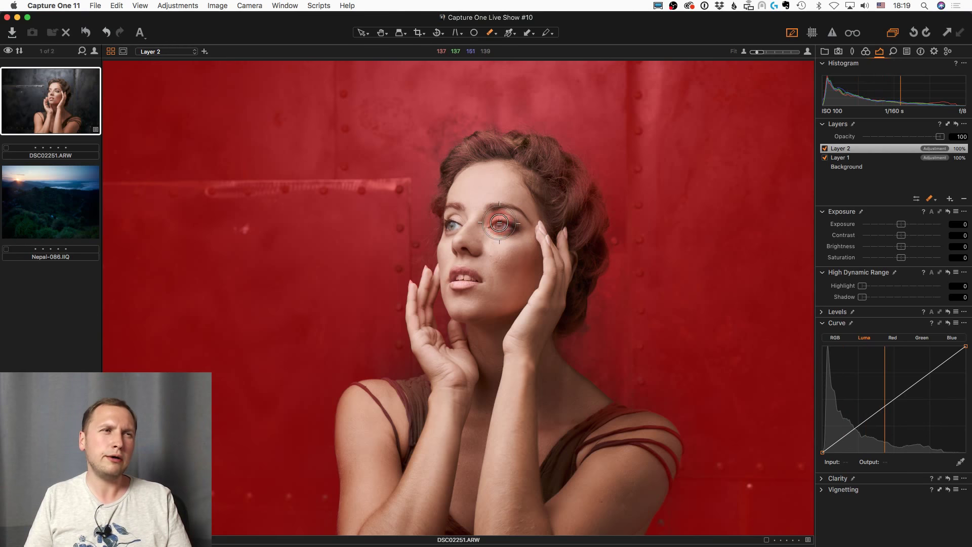
pyautogui.press('m')
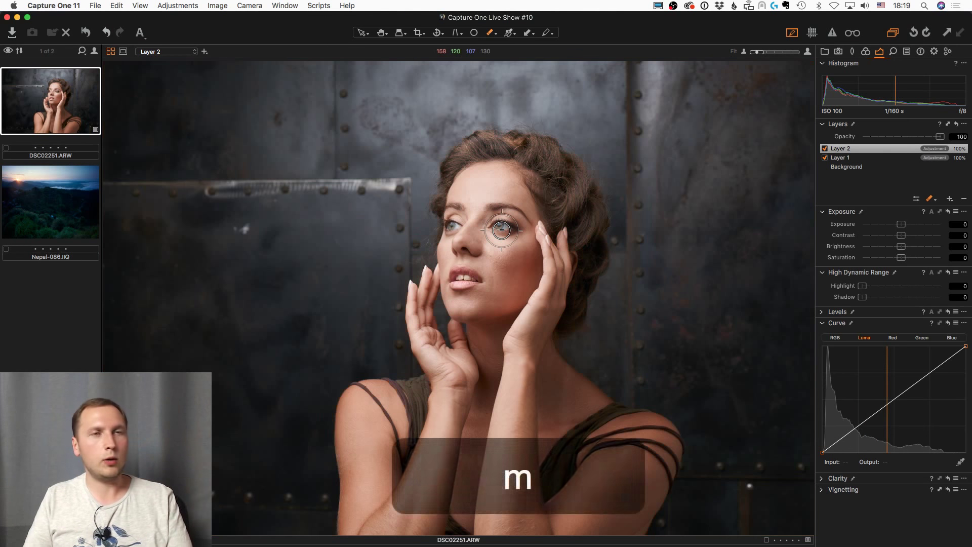
pyautogui.press('m')
pyautogui.press('m')
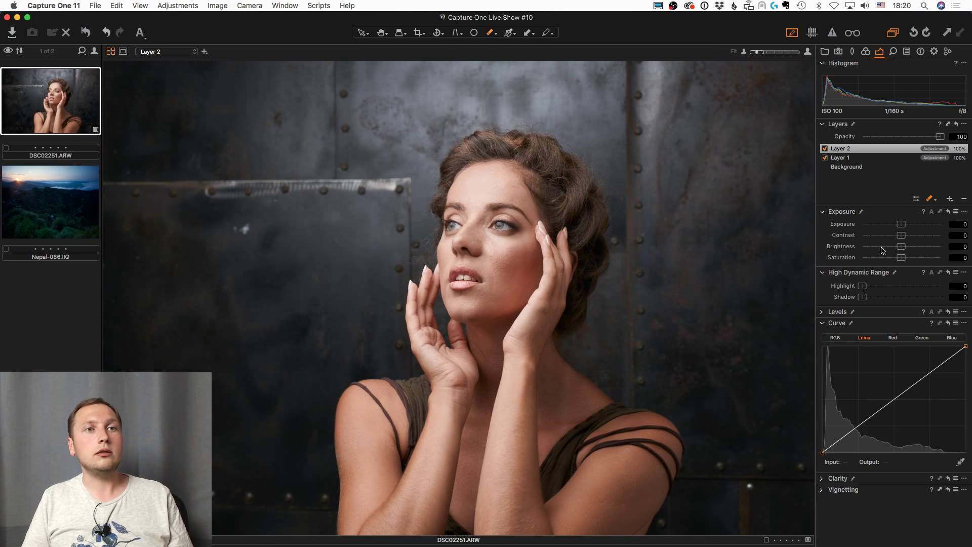
# Step: Cool Layer 2's white balance to 4541 Kelvin
pyautogui.click(865, 51)
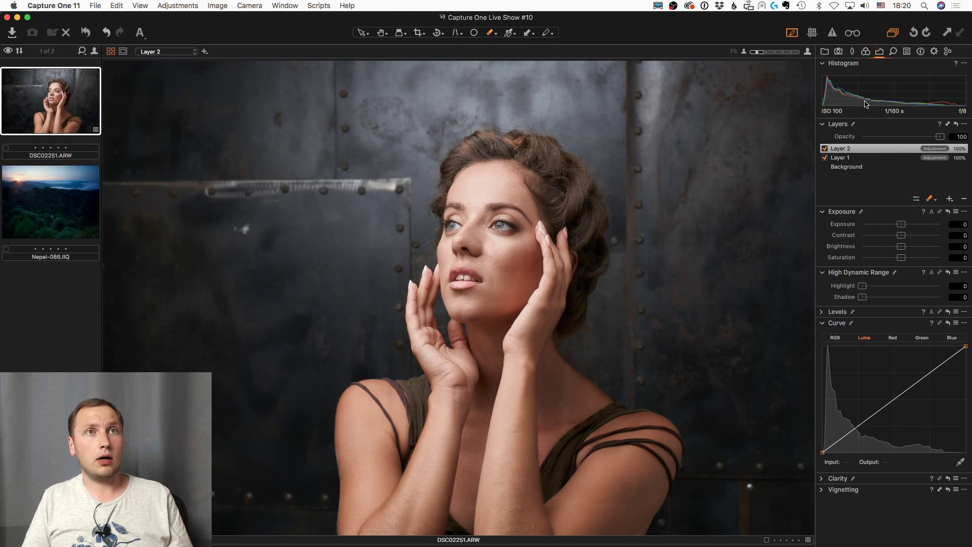
pyautogui.click(822, 96)
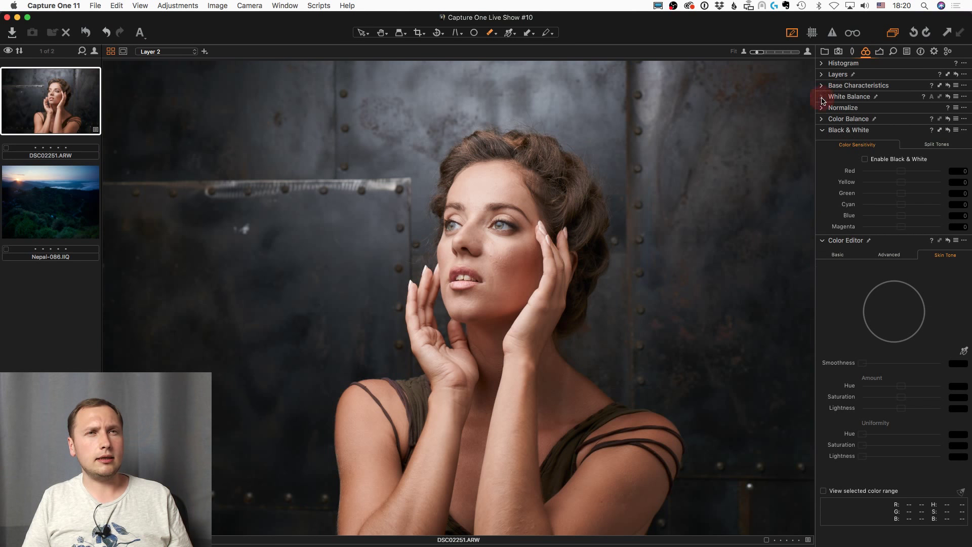
pyautogui.moveTo(888, 123); pyautogui.dragTo(890, 124)
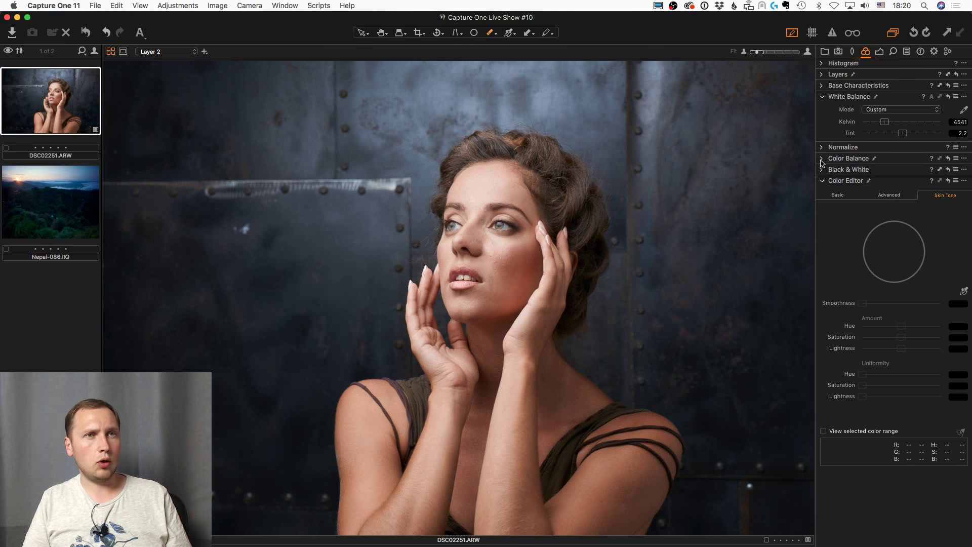
# Step: Set Layer 2's Clarity to 57 and its Saturation to -6
pyautogui.click(879, 52)
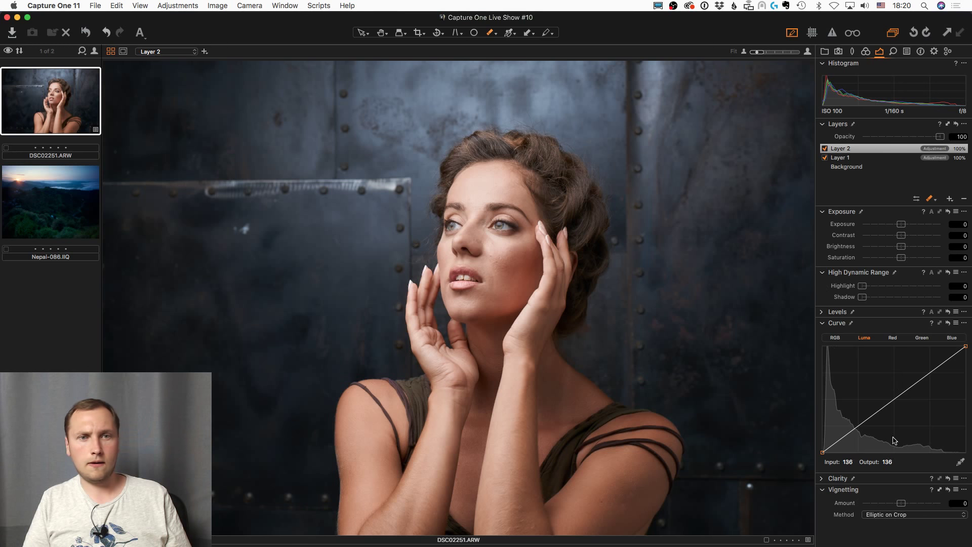
pyautogui.click(894, 479)
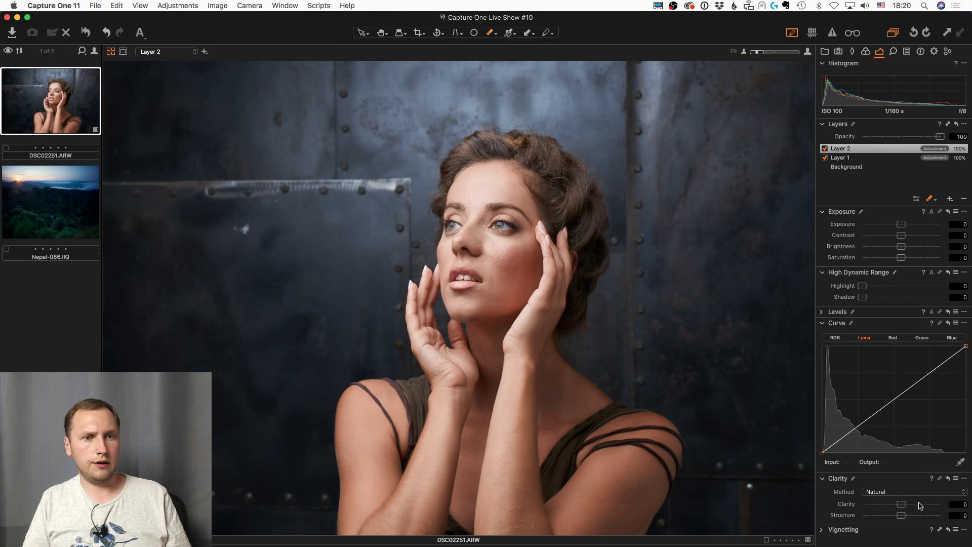
pyautogui.moveTo(920, 505); pyautogui.dragTo(924, 505)
pyautogui.moveTo(886, 257); pyautogui.dragTo(899, 259)
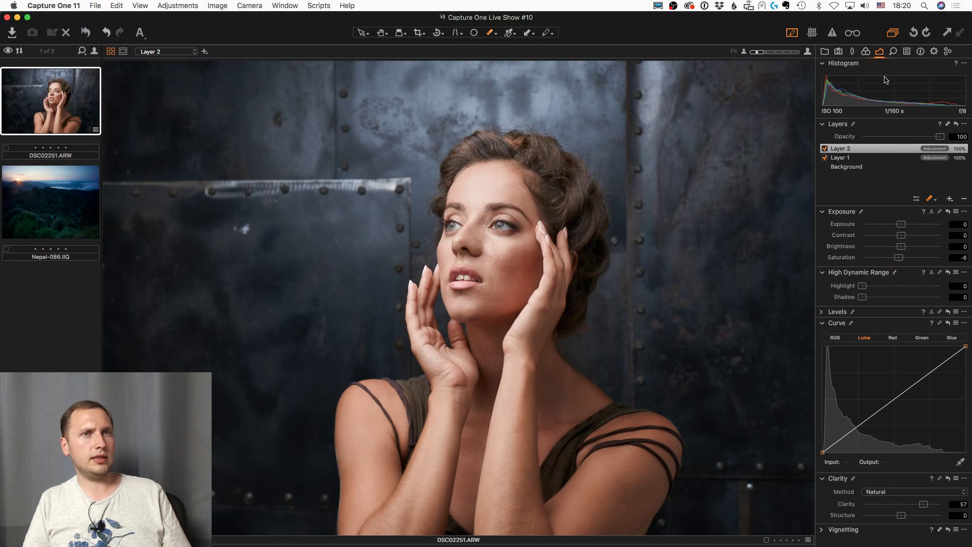
# Step: Tint Layer 2's shadows blue-violet, midtones green and highlights cyan-blue with 3-way Color Balance, and compare the image before and after all adjustments
pyautogui.click(866, 51)
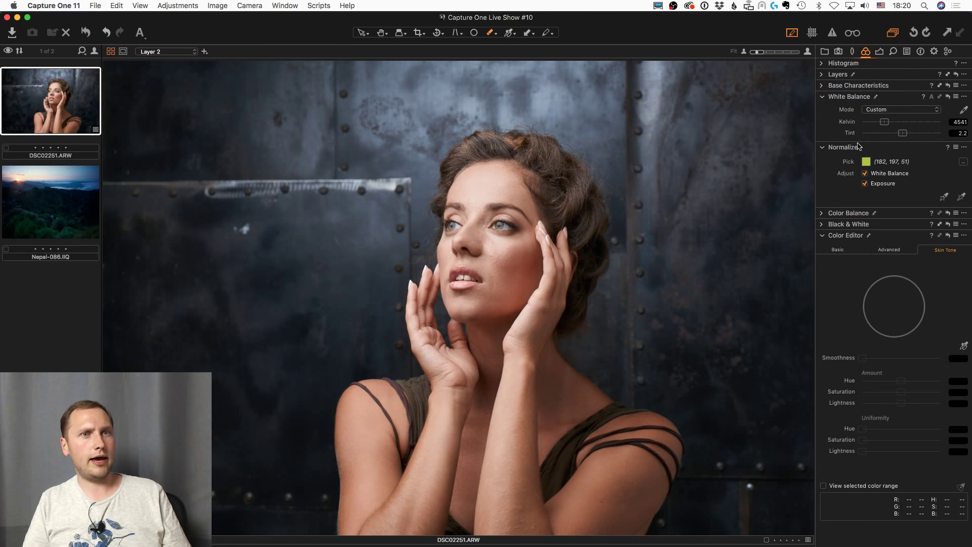
pyautogui.click(822, 212)
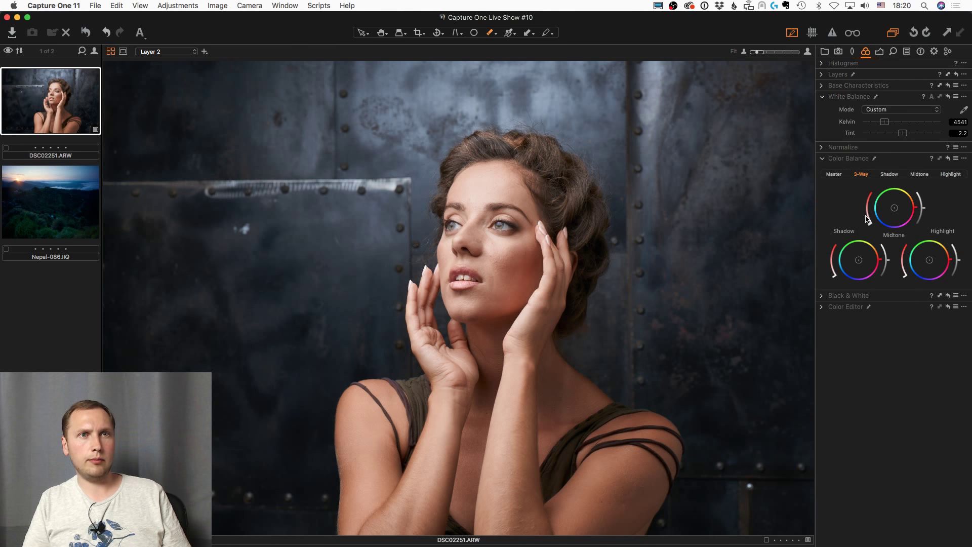
pyautogui.moveTo(862, 266); pyautogui.dragTo(857, 264)
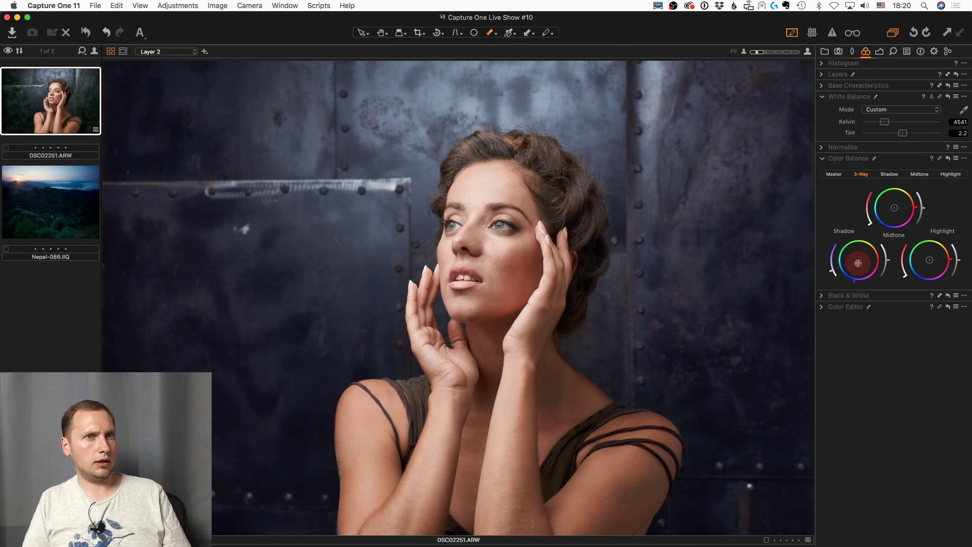
pyautogui.moveTo(895, 207); pyautogui.dragTo(893, 205)
pyautogui.moveTo(930, 260); pyautogui.dragTo(924, 262)
pyautogui.press('h')
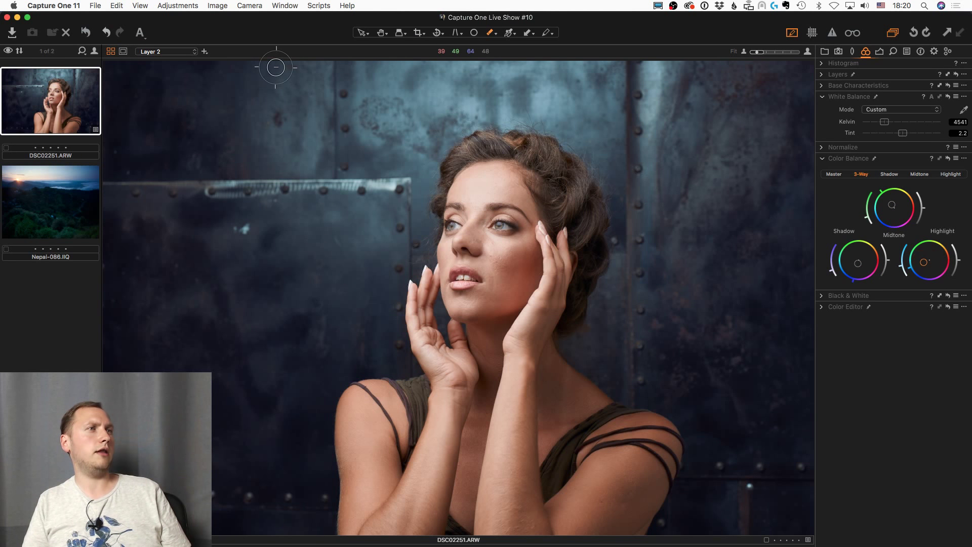
pyautogui.click(86, 32)
pyautogui.click(86, 32)
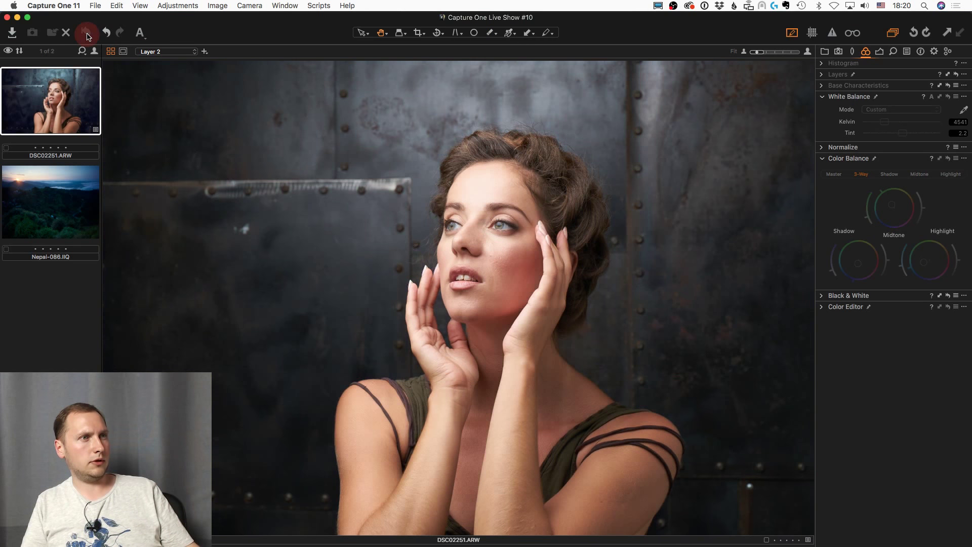
pyautogui.click(87, 35)
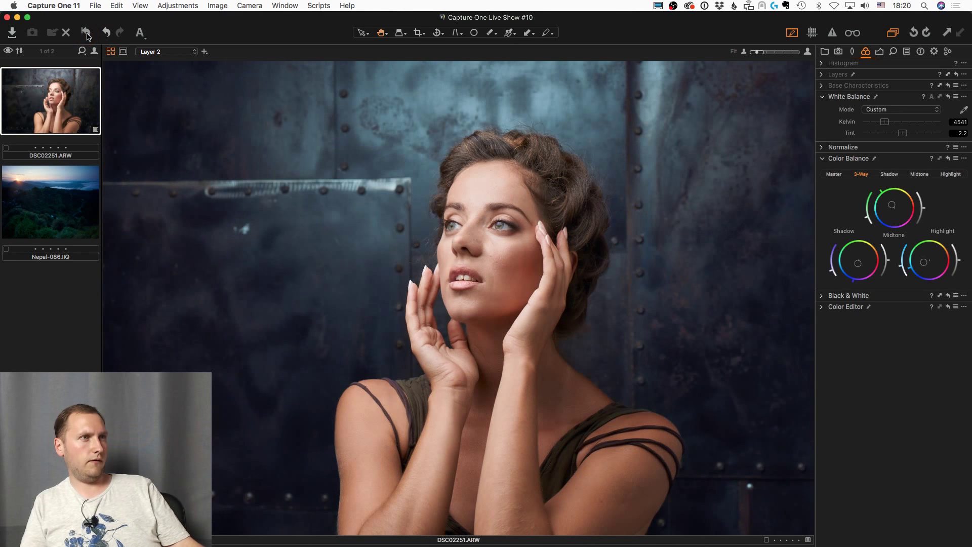
pyautogui.click(87, 35)
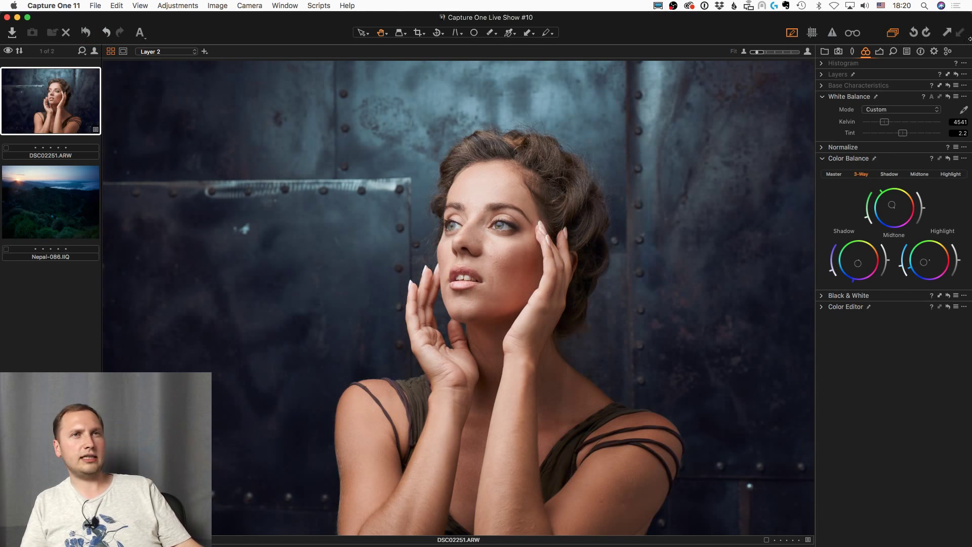
# Step: Set Layer 2's Clarity to 53 and shape its Luma curve with points near input 59, output 47 and input 124, output 122
pyautogui.click(882, 53)
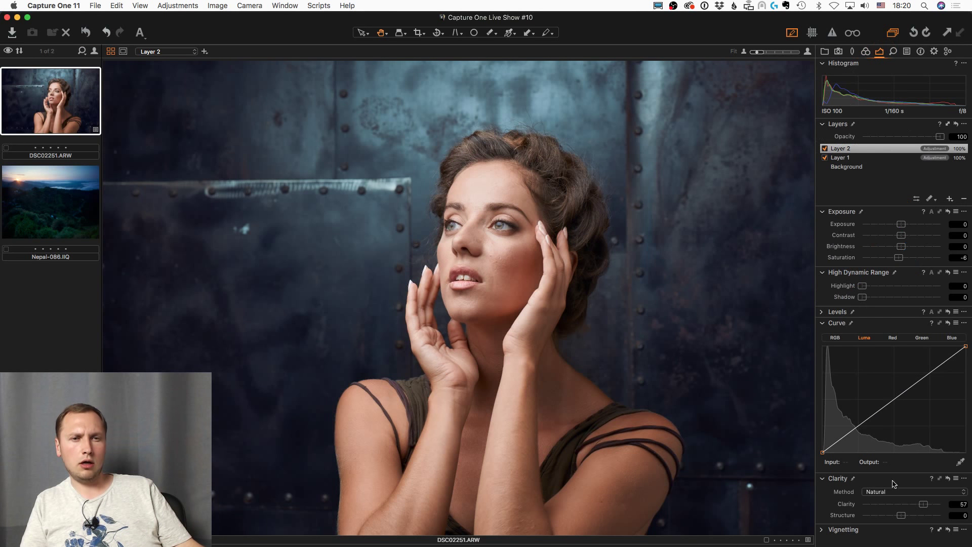
pyautogui.moveTo(924, 503); pyautogui.dragTo(922, 504)
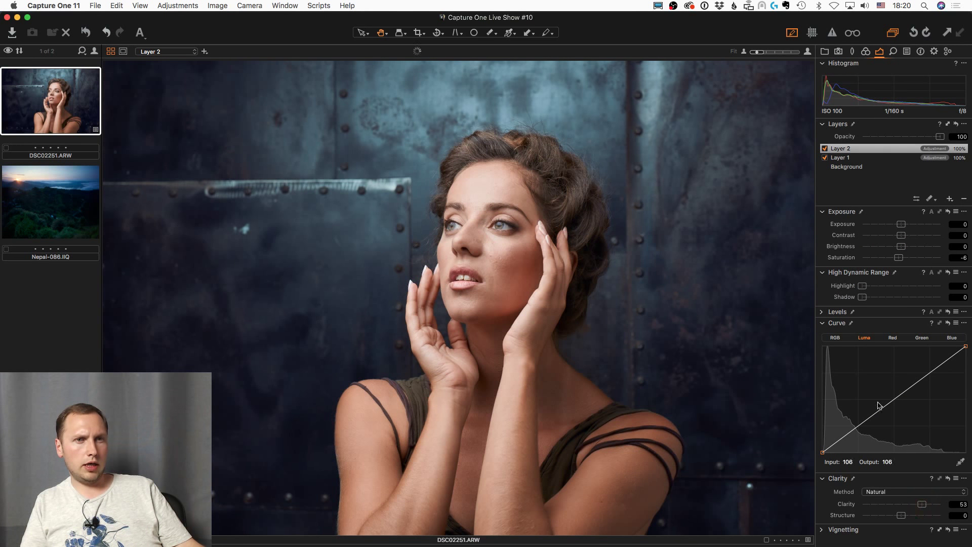
pyautogui.moveTo(855, 429); pyautogui.dragTo(855, 432)
pyautogui.click(892, 401)
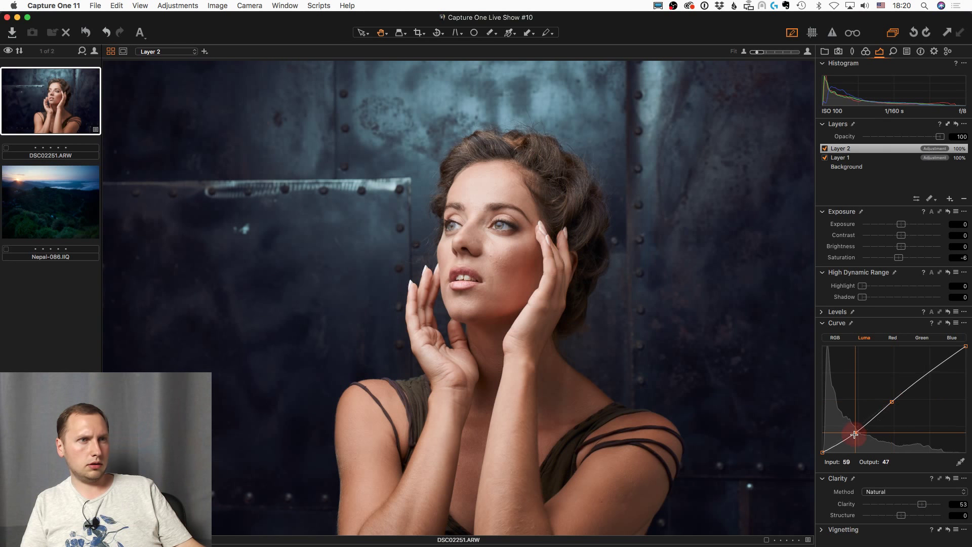
pyautogui.moveTo(855, 431); pyautogui.dragTo(854, 434)
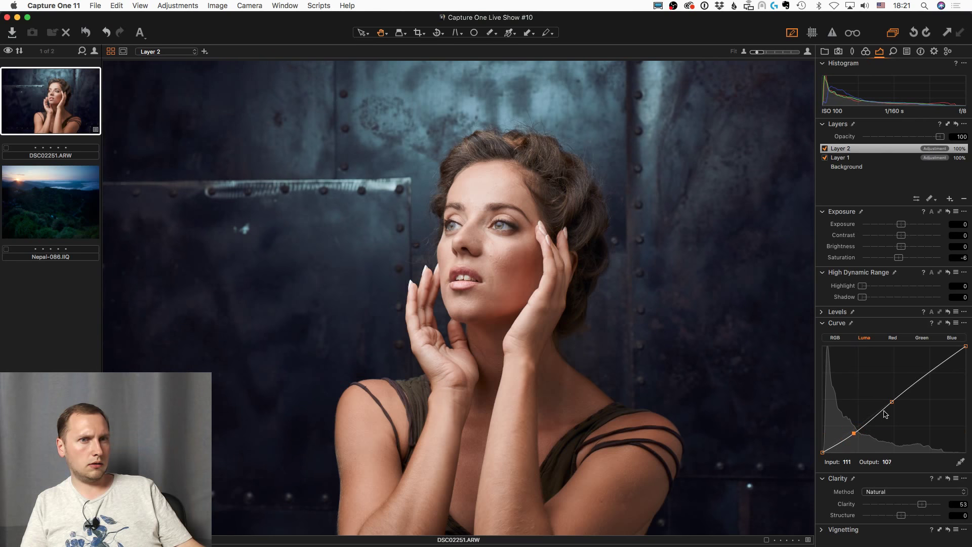
pyautogui.click(889, 401)
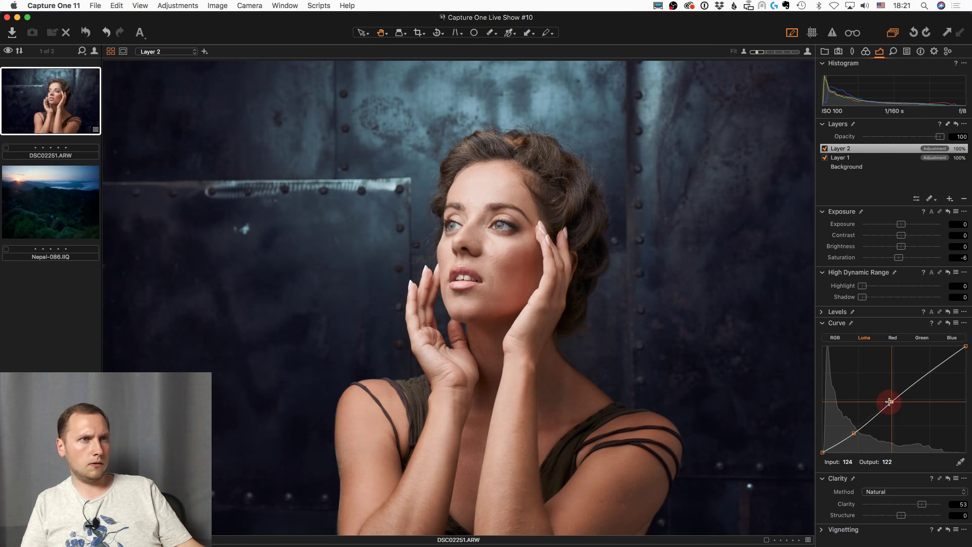
pyautogui.click(855, 433)
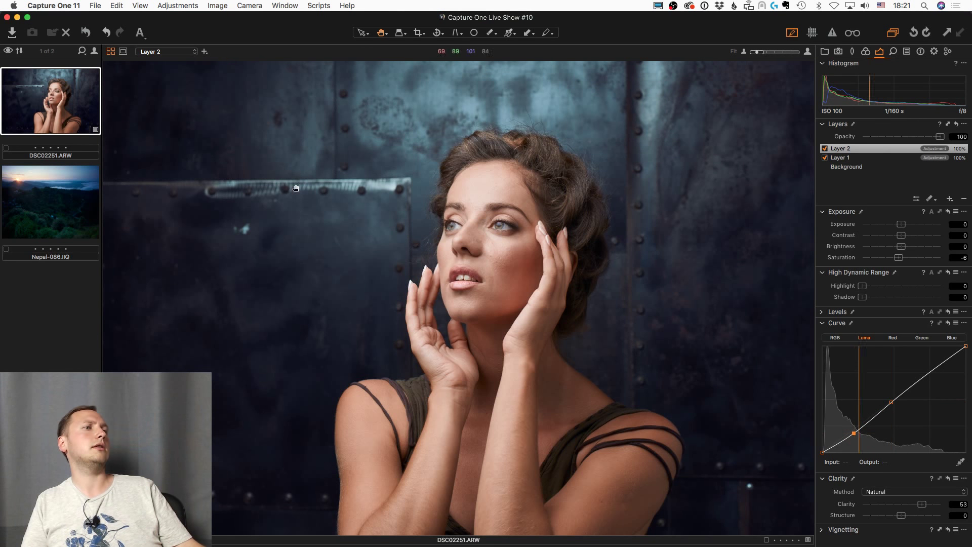
# Step: Compare the portrait with its unadjusted version and switch to the landscape image Nepal-086.IIQ
pyautogui.keyDown('alt'); pyautogui.click(87, 30); pyautogui.keyUp('alt')
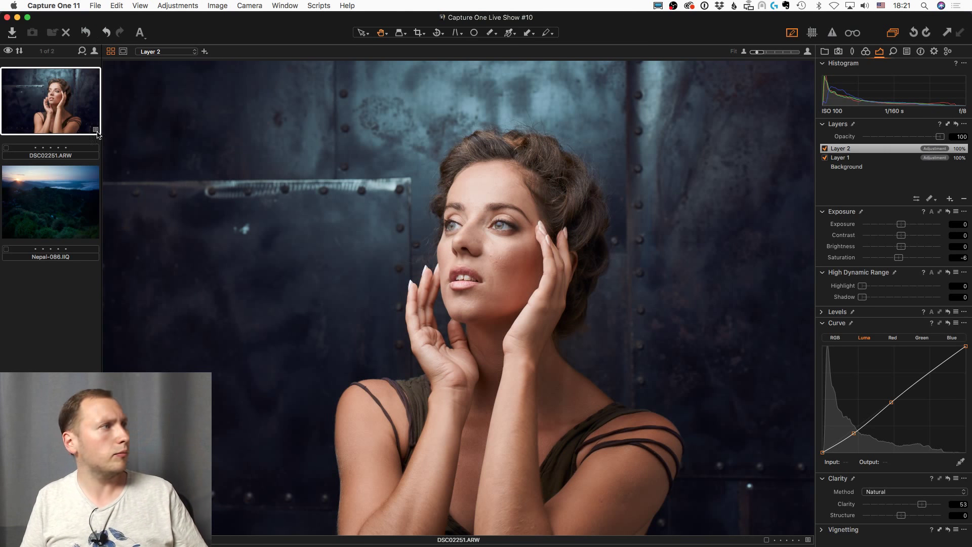
pyautogui.press('Down')
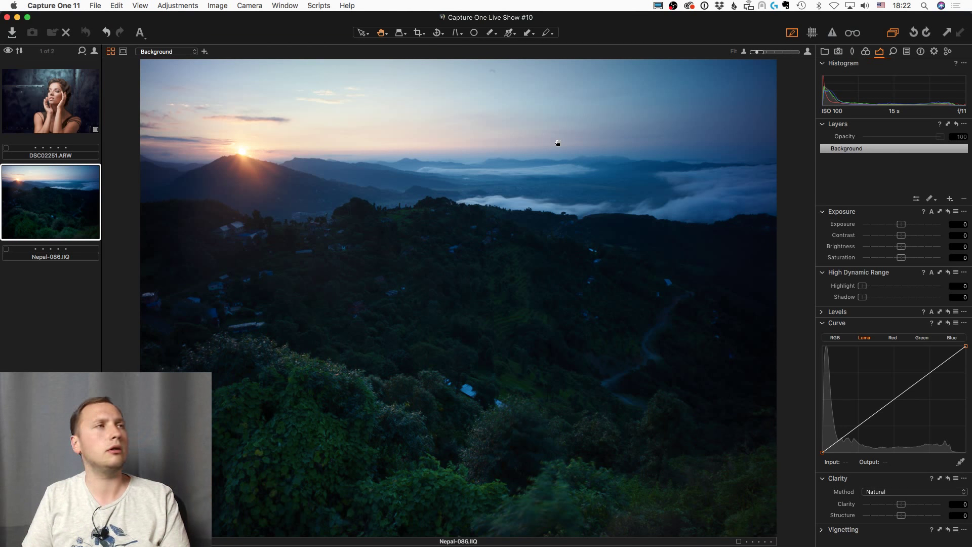
# Step: Review the General and Image preferences, including the available Preview Image Size options, and return to the landscape
pyautogui.click(69, 5)
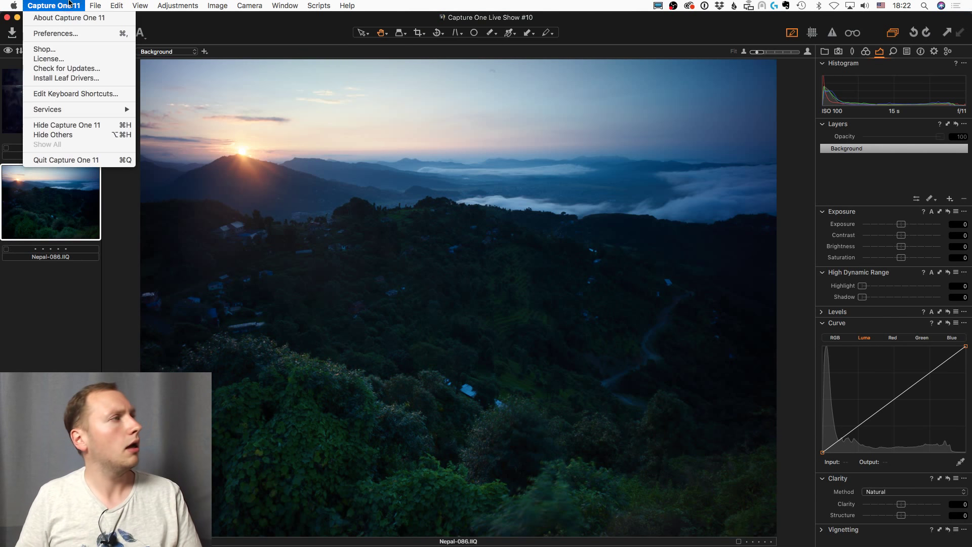
pyautogui.click(71, 31)
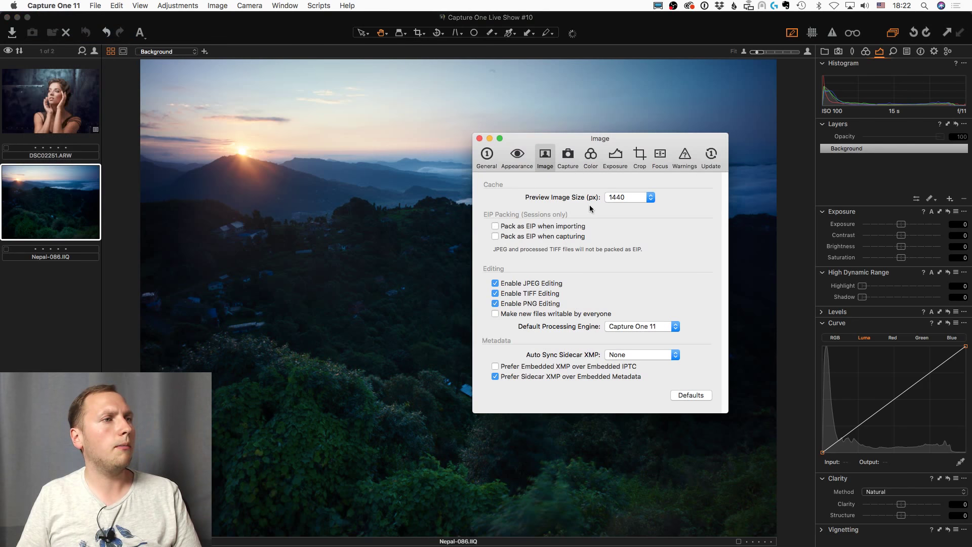
pyautogui.click(482, 155)
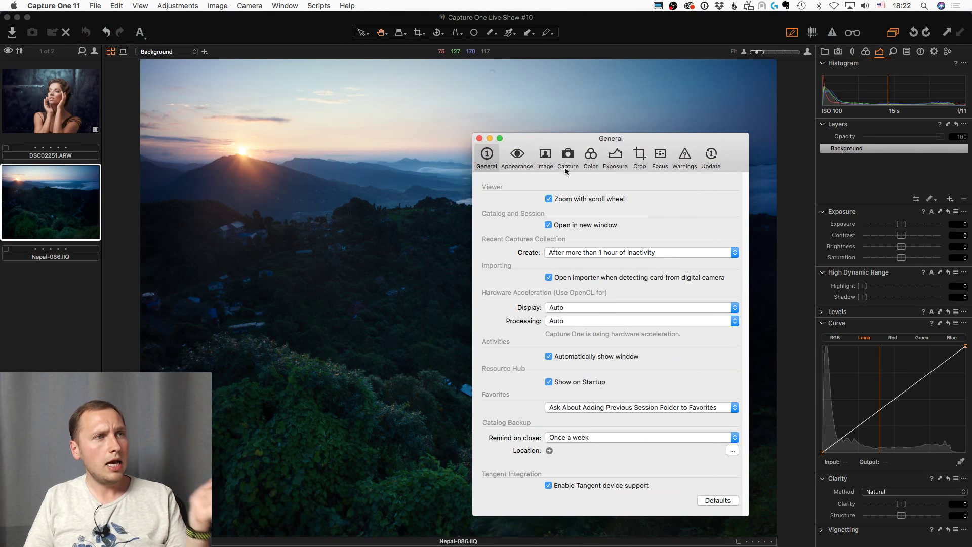
pyautogui.click(543, 156)
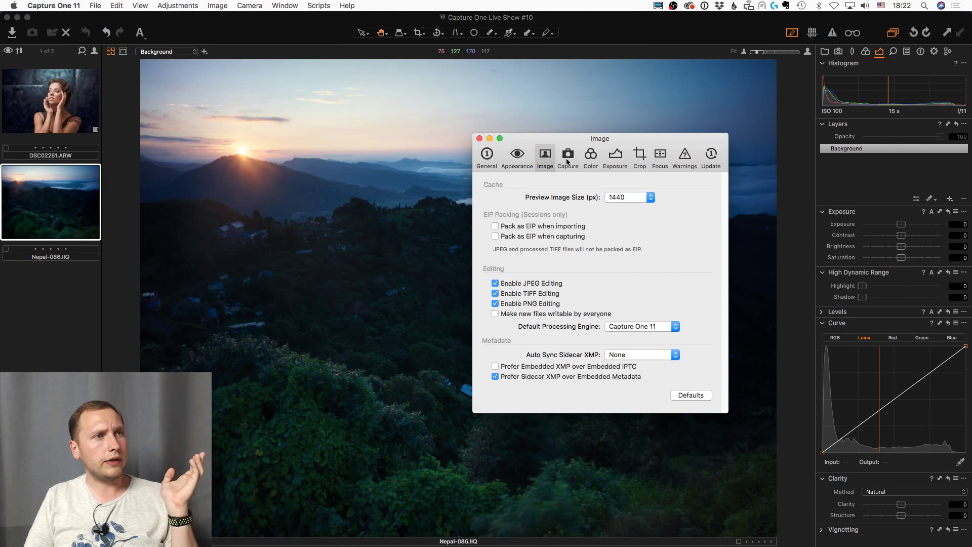
pyautogui.click(641, 198)
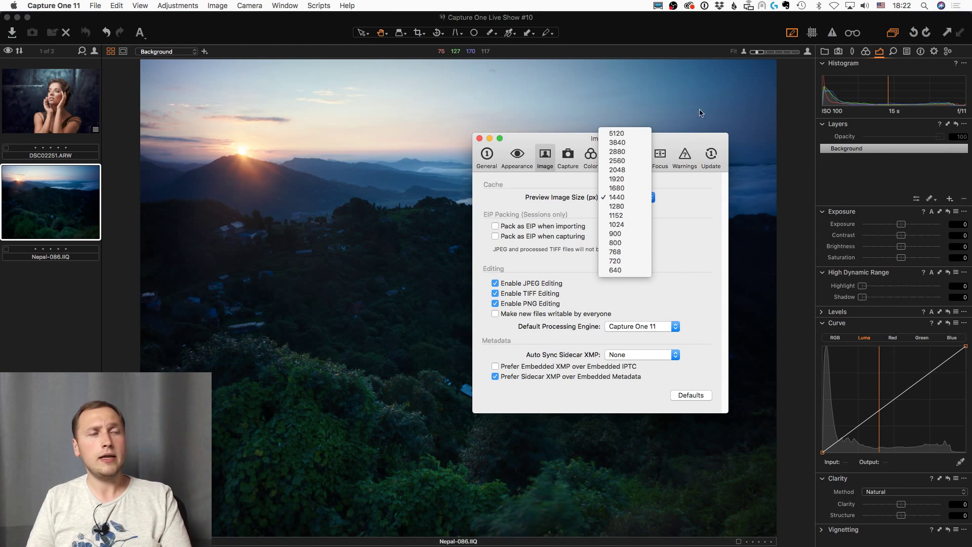
pyautogui.click(628, 197)
pyautogui.click(628, 198)
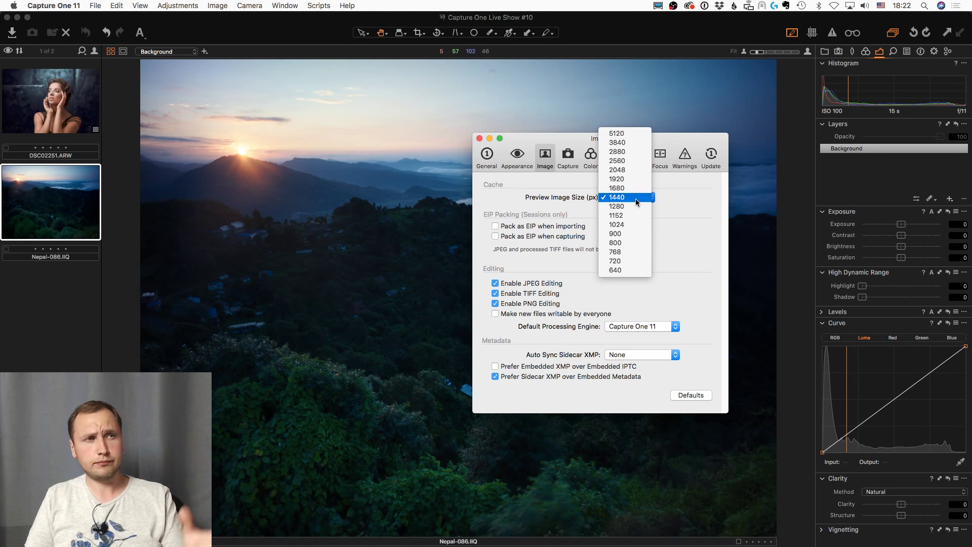
pyautogui.click(625, 29)
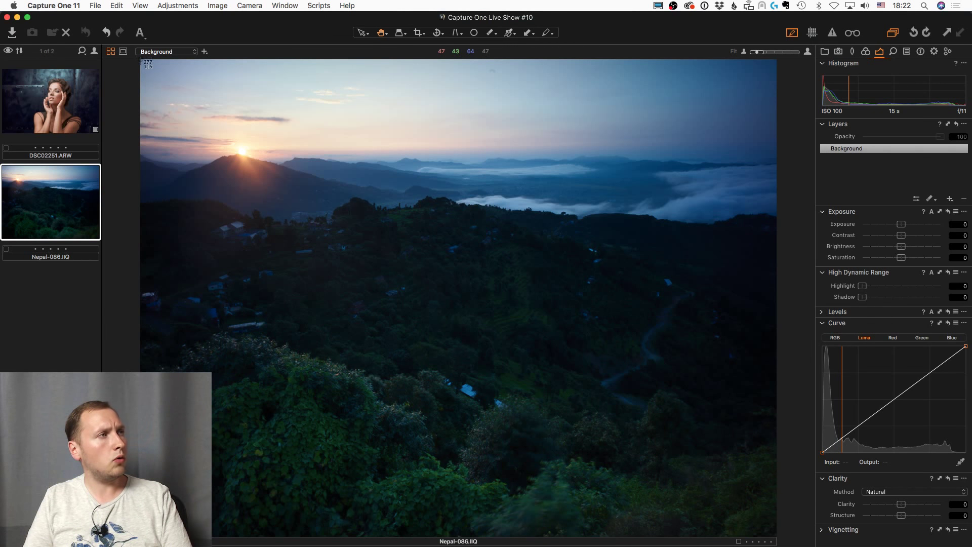
pyautogui.moveTo(141, 58); pyautogui.dragTo(778, 535)
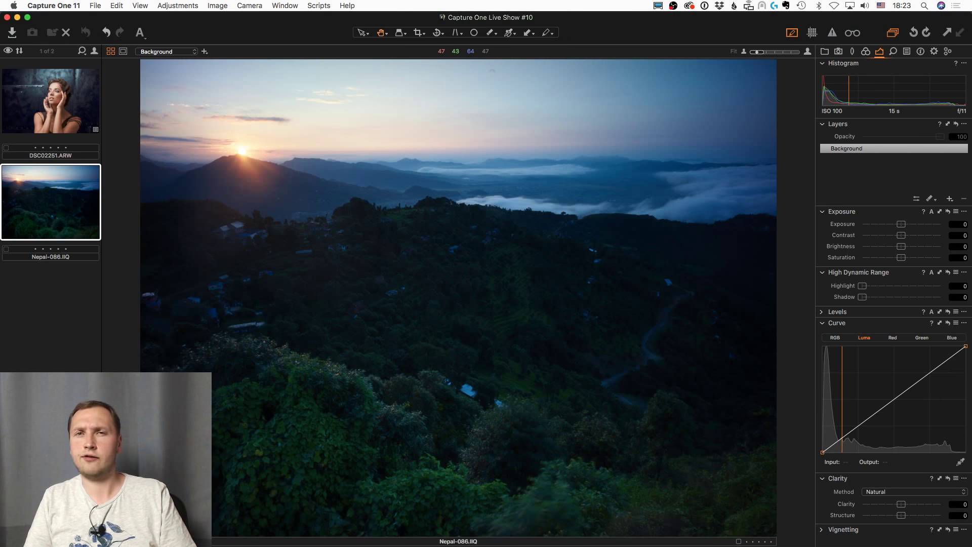
# Step: Set the Preview Image Size to 1280 px in the Image preferences and close the preferences
pyautogui.click(54, 5)
pyautogui.click(61, 38)
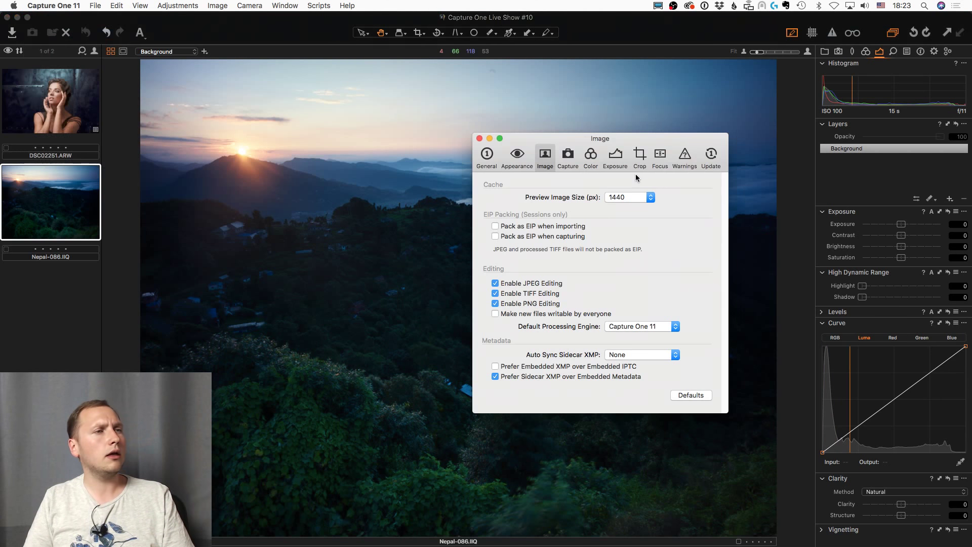
pyautogui.click(626, 198)
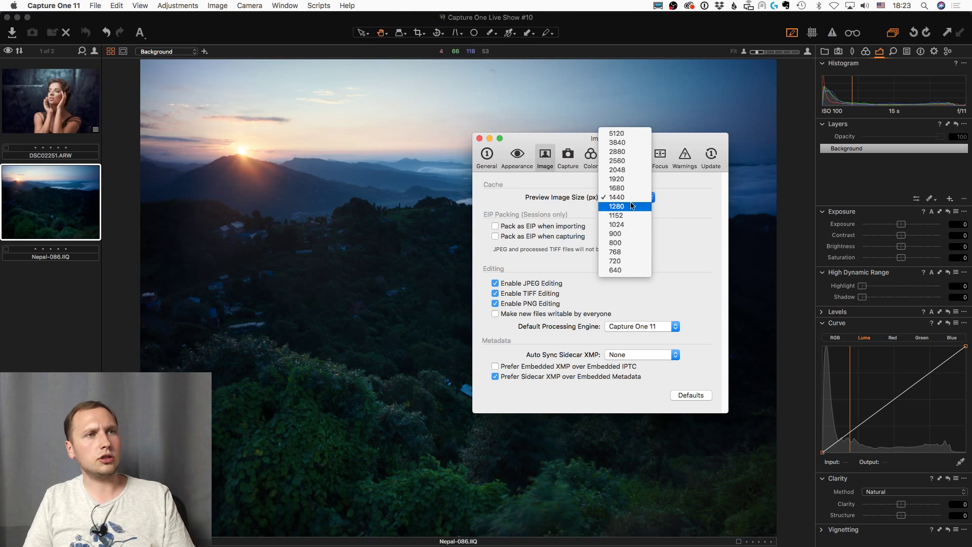
pyautogui.click(635, 206)
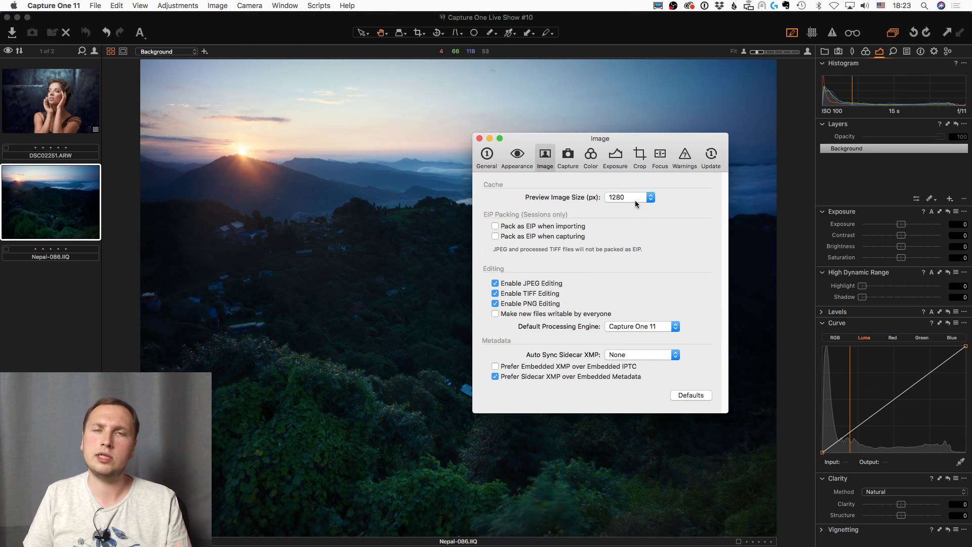
pyautogui.click(479, 138)
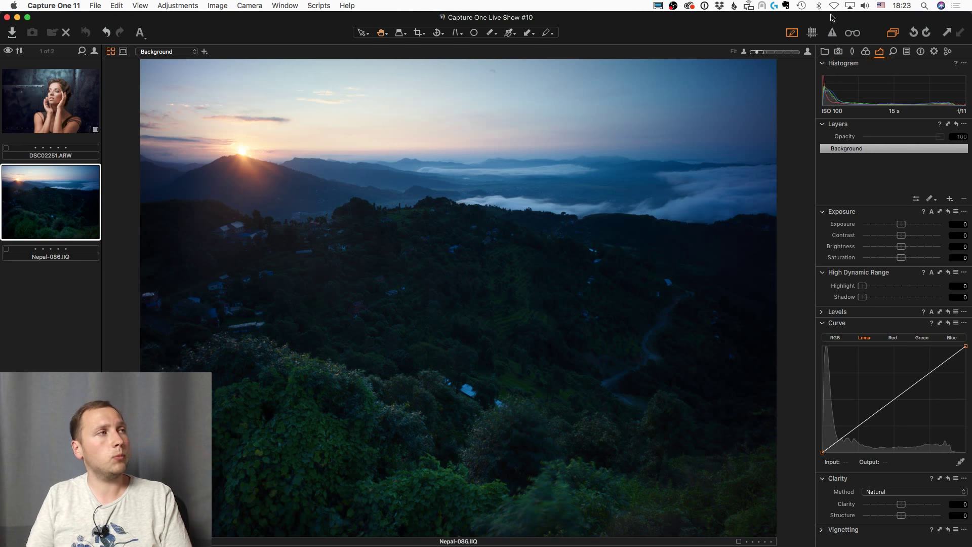
# Step: Review the hardware acceleration settings in the General preferences along with the Image preferences
pyautogui.click(76, 6)
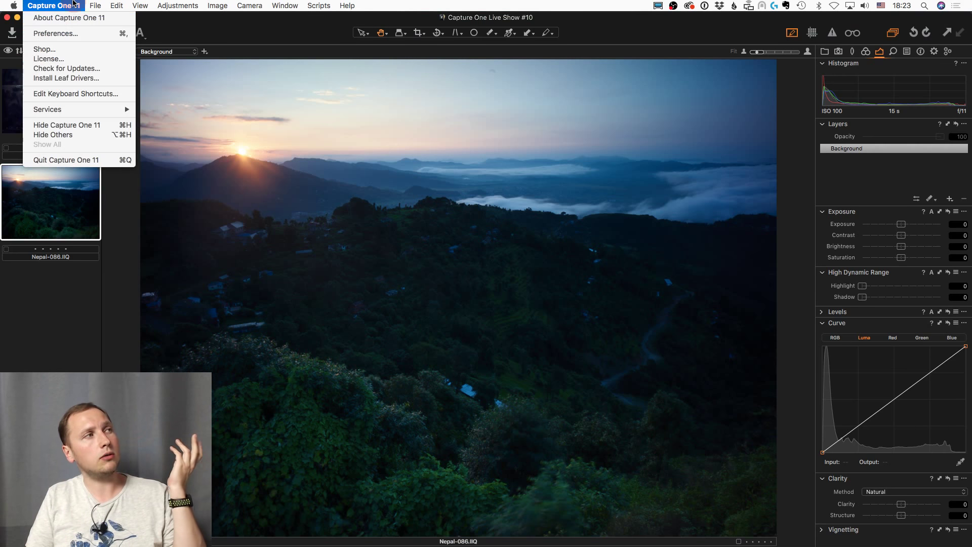
pyautogui.click(87, 36)
pyautogui.click(485, 156)
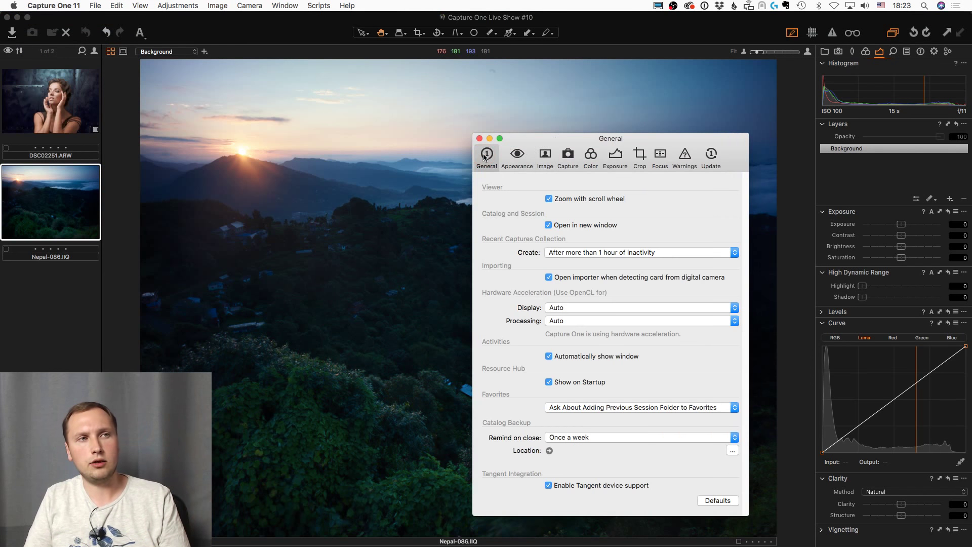
pyautogui.click(516, 156)
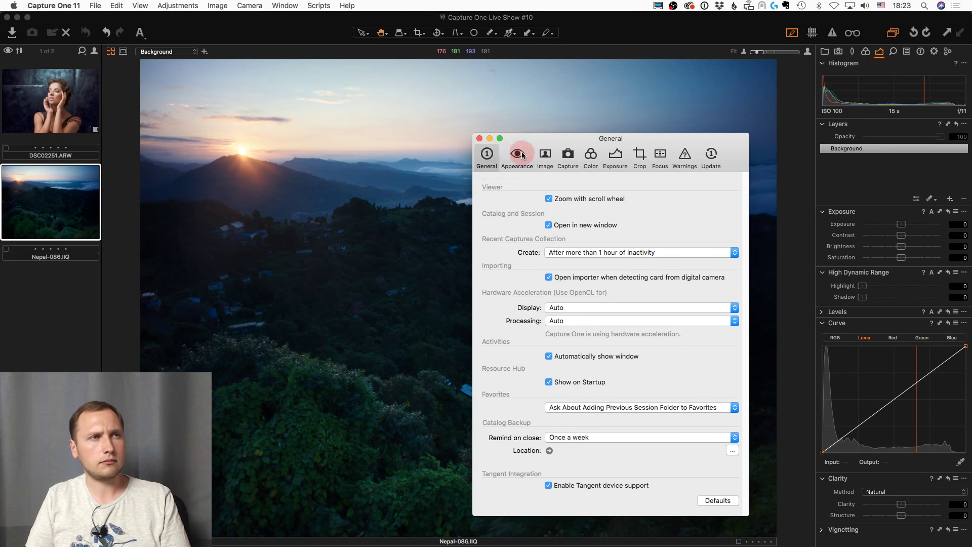
pyautogui.click(550, 155)
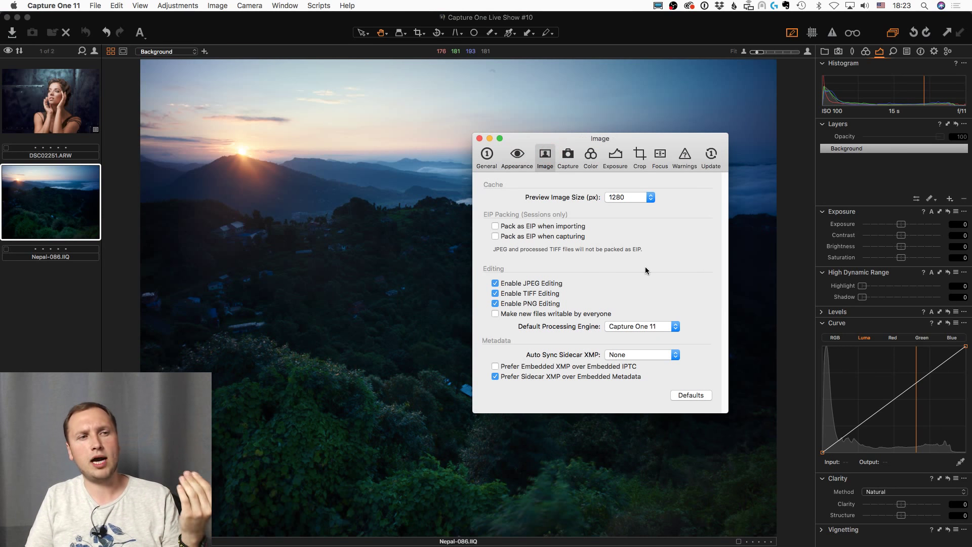
pyautogui.click(494, 160)
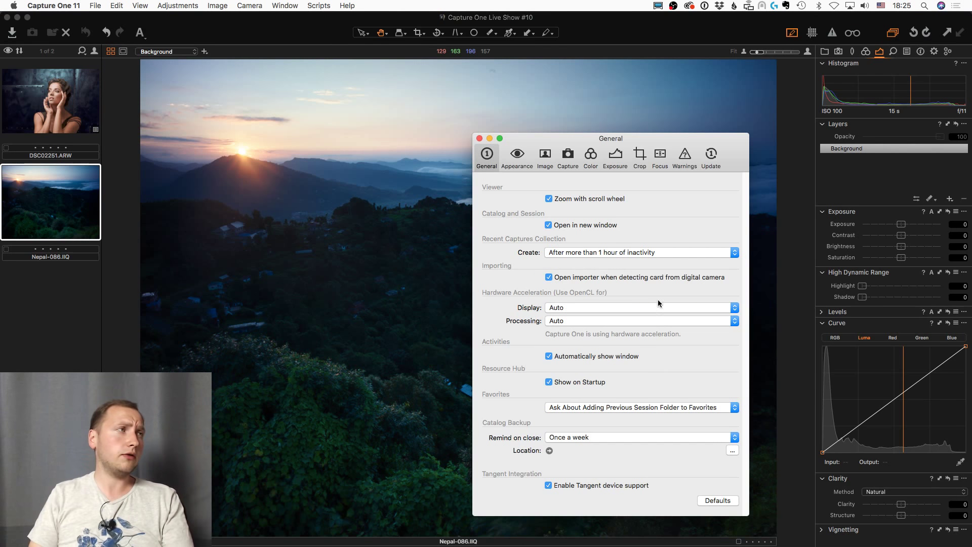
# Step: Revisit the portrait, and examine the landscape's clouds, mountain ridges and rising sun up close before returning to the full view
pyautogui.click(66, 122)
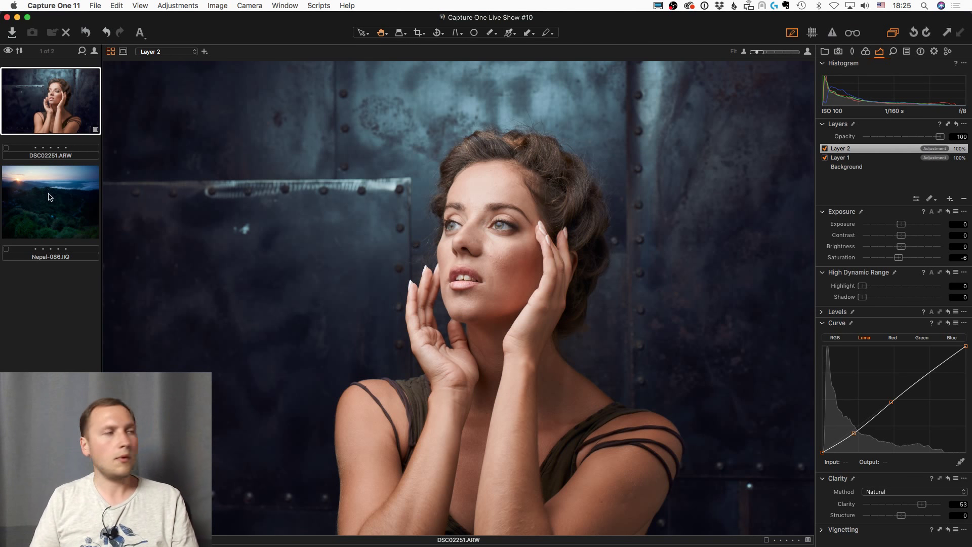
pyautogui.click(63, 222)
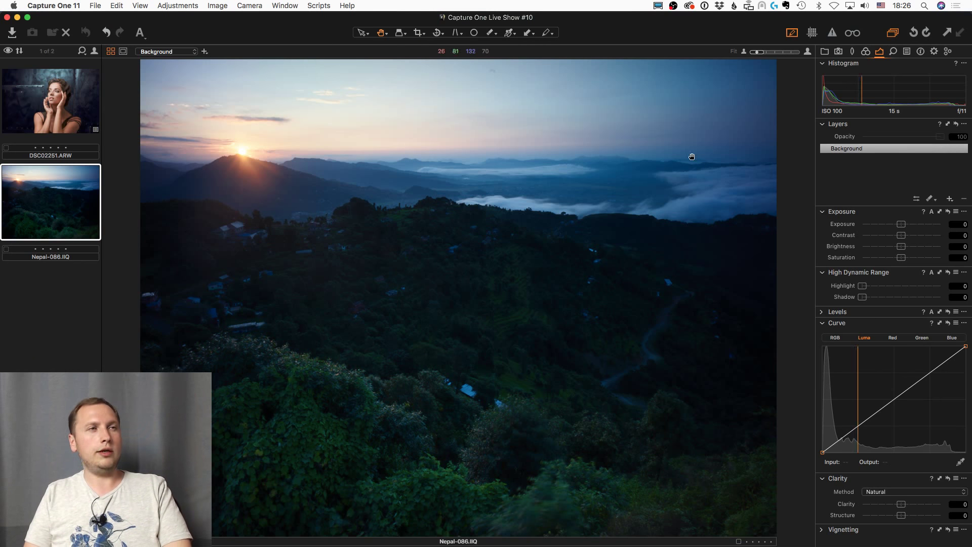
pyautogui.scroll(5, 432, 143)
pyautogui.scroll(1, 492, 218)
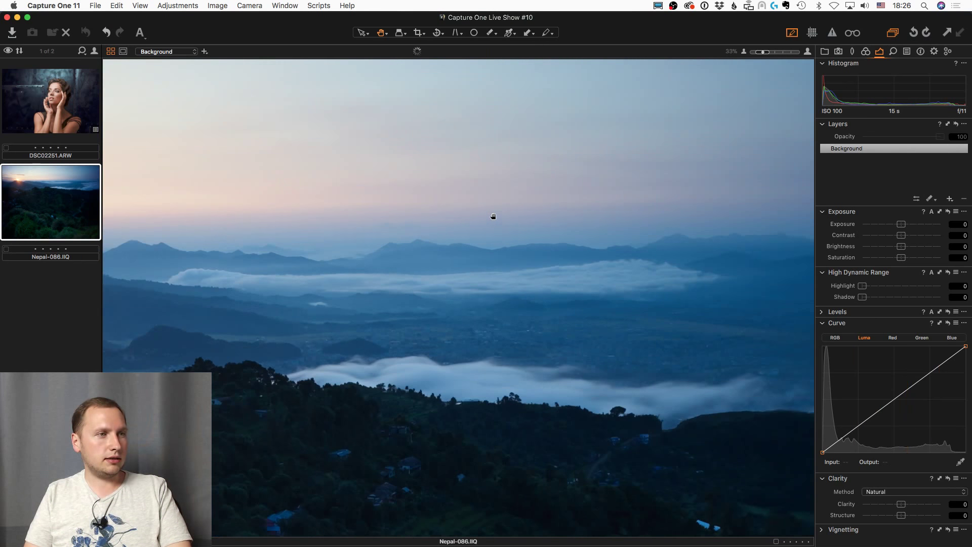
pyautogui.moveTo(409, 252); pyautogui.dragTo(615, 260)
pyautogui.moveTo(247, 263); pyautogui.dragTo(542, 267)
pyautogui.scroll(3, 517, 319)
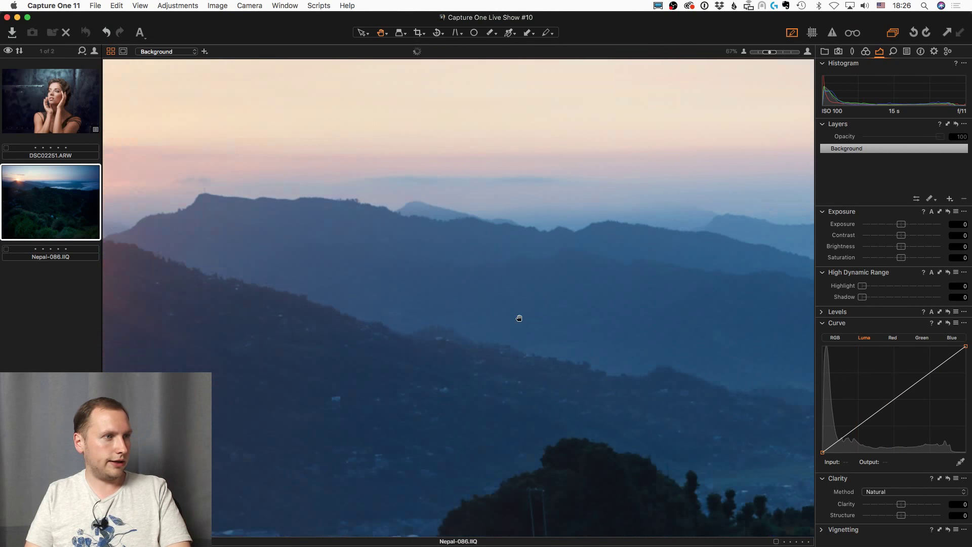
pyautogui.moveTo(631, 232); pyautogui.dragTo(553, 239)
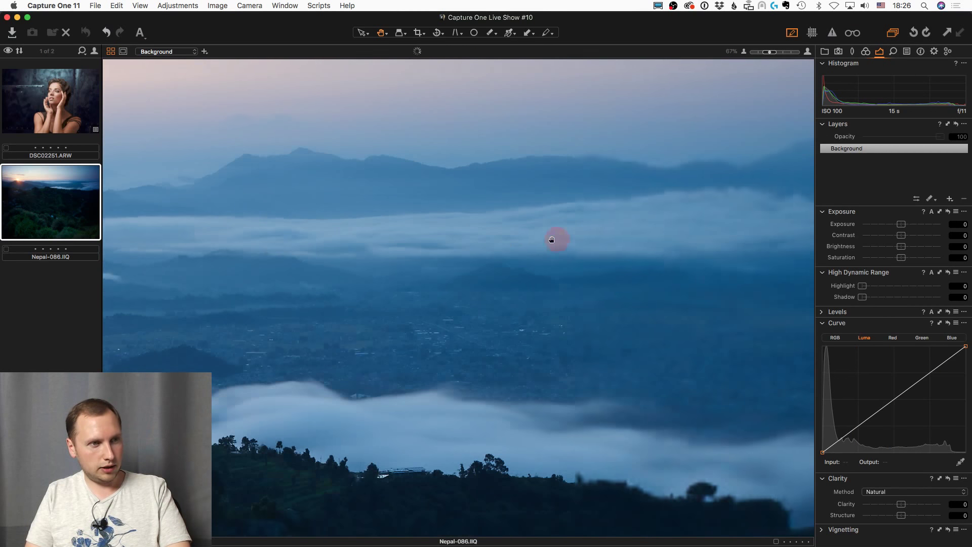
pyautogui.scroll(-1, 397, 245)
pyautogui.scroll(-3, 397, 246)
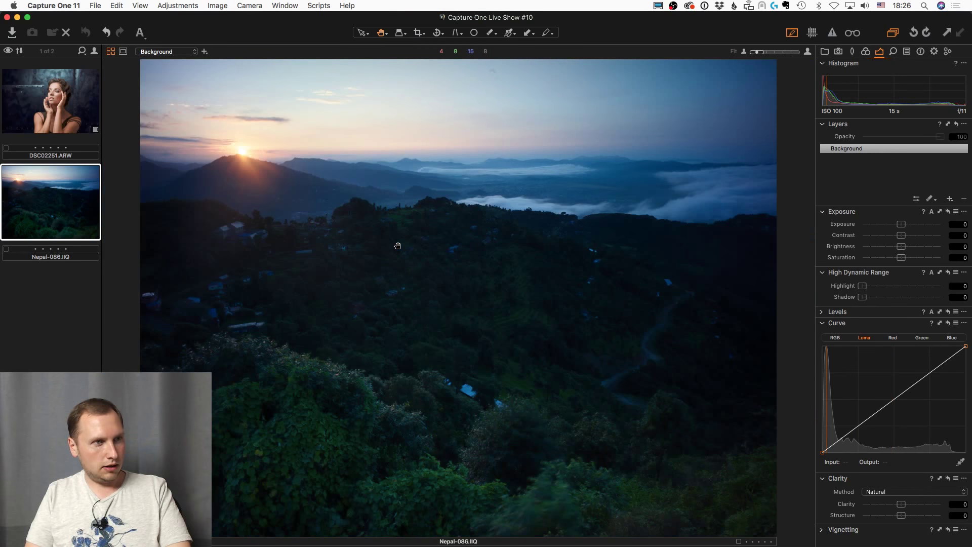
pyautogui.scroll(3, 408, 262)
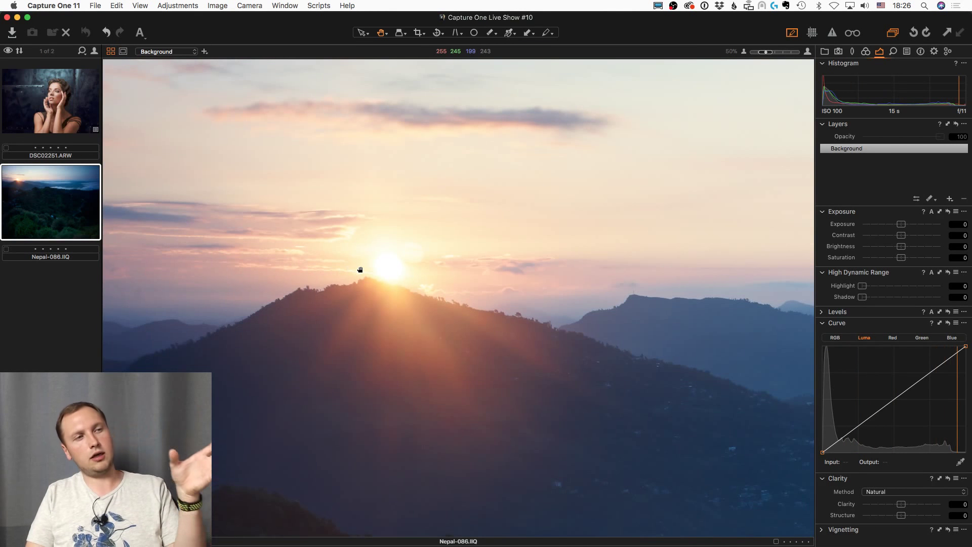
pyautogui.scroll(-2, 365, 288)
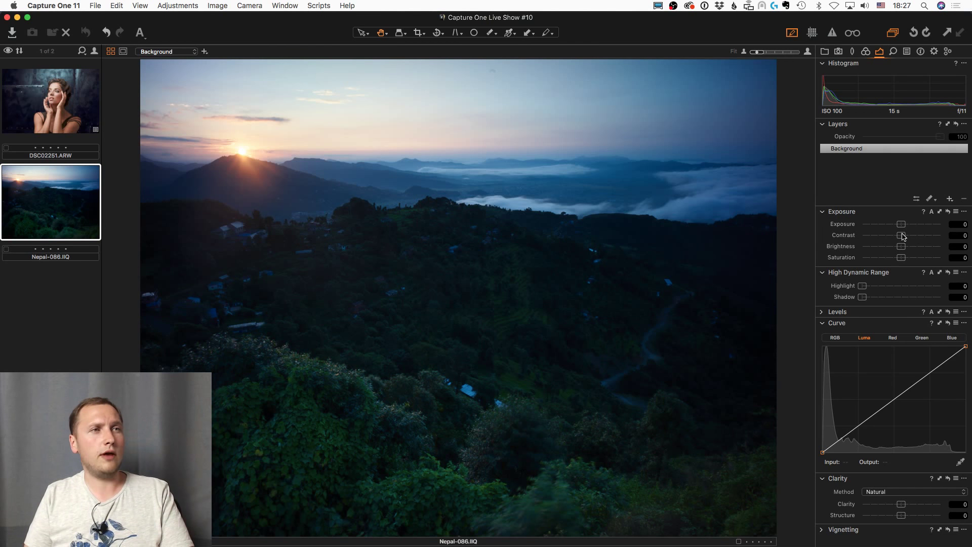
# Step: Go through the Red, Green and Blue channels of the landscape's Curve, ending on Blue
pyautogui.moveTo(890, 288); pyautogui.dragTo(834, 298)
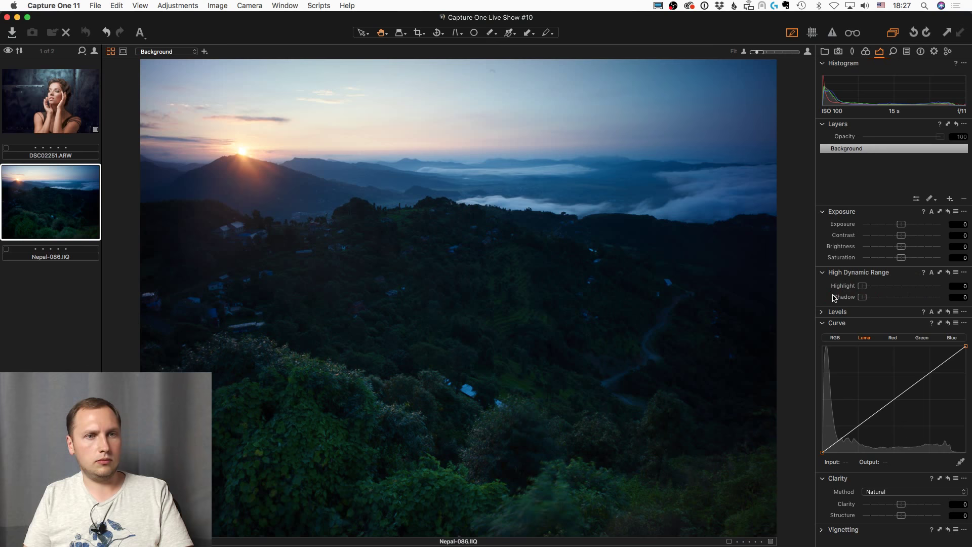
pyautogui.click(892, 338)
pyautogui.click(922, 337)
pyautogui.click(950, 337)
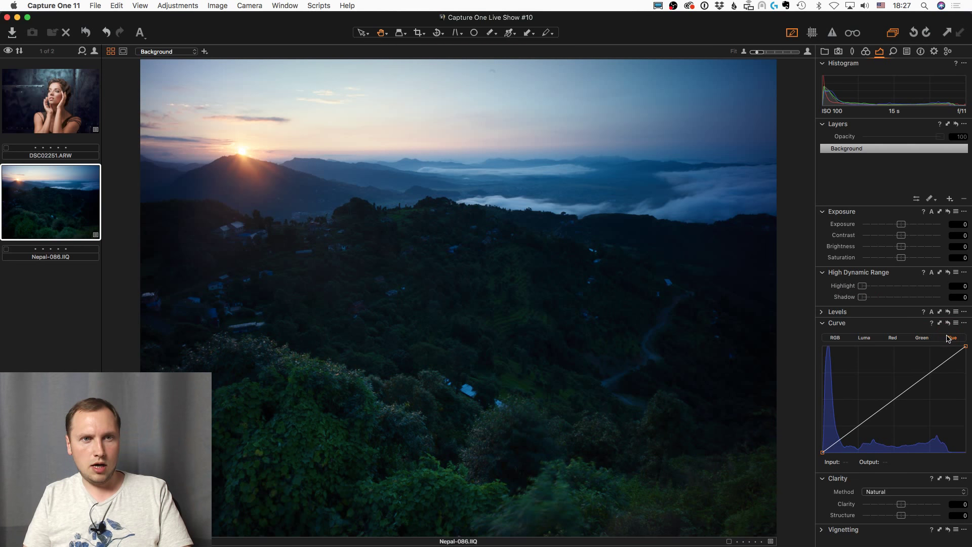
# Step: Expand Levels, show its Red channel and apply the automatic Levels adjustment to the landscape
pyautogui.click(825, 311)
pyautogui.click(906, 248)
pyautogui.click(879, 248)
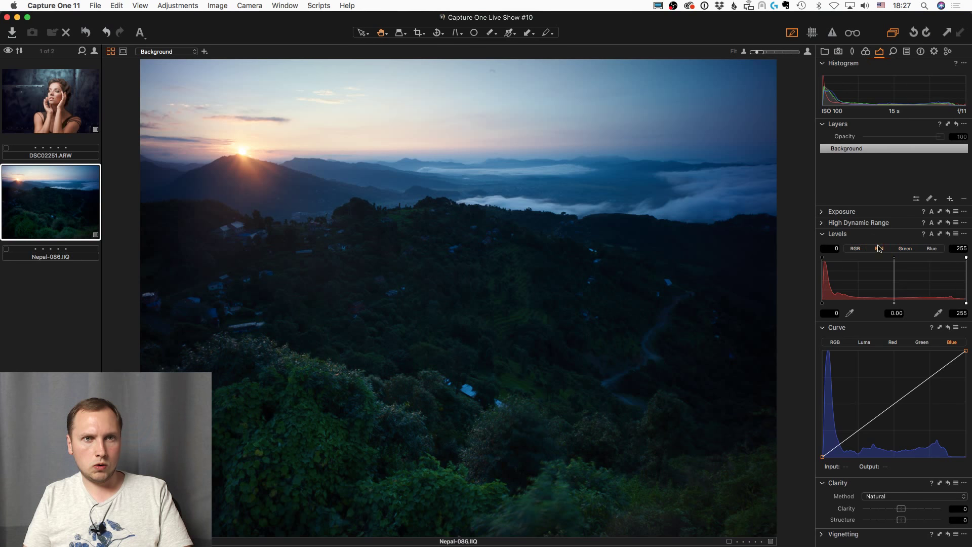
pyautogui.click(932, 234)
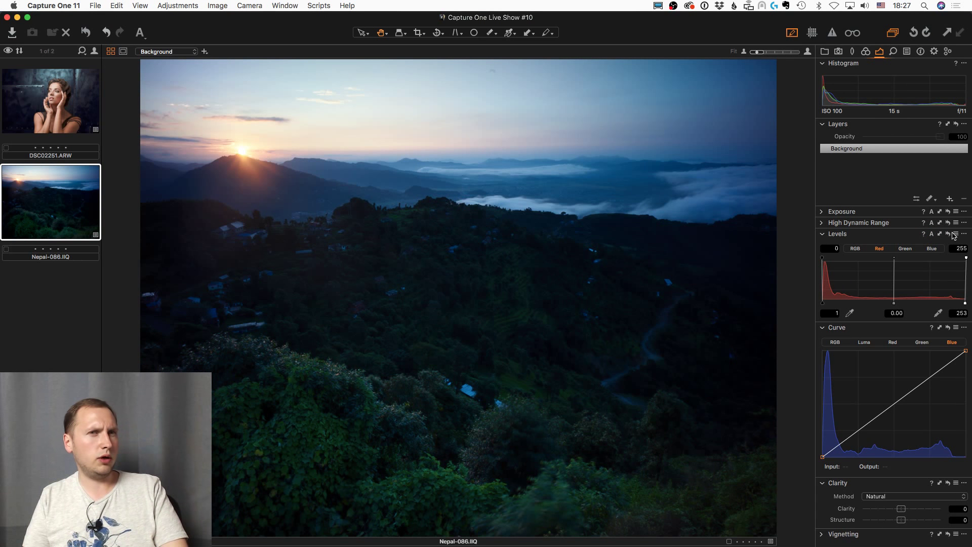
pyautogui.click(948, 234)
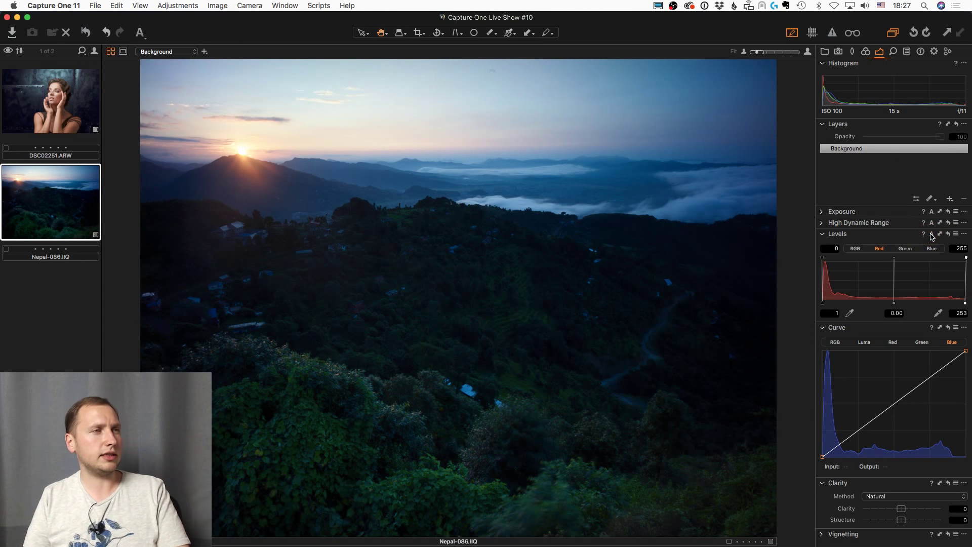
# Step: Collapse the Curve tool and set the High Dynamic Range Highlight to 34 on the landscape's Background layer
pyautogui.click(830, 224)
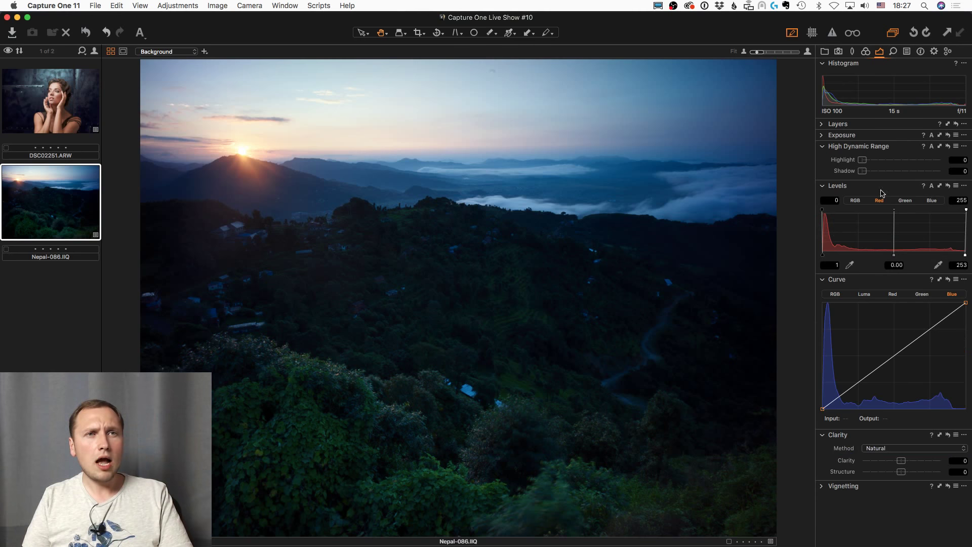
pyautogui.click(823, 281)
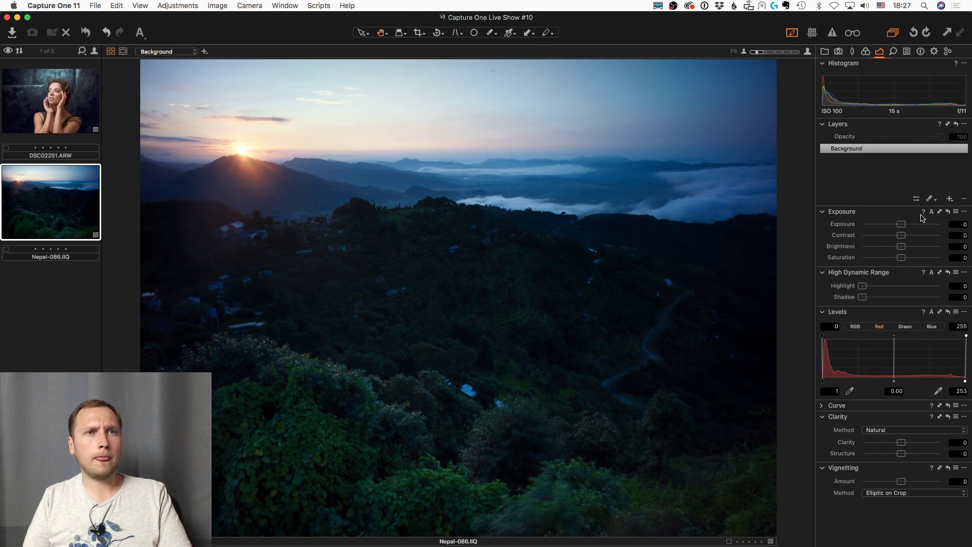
pyautogui.click(905, 287)
pyautogui.moveTo(909, 290); pyautogui.dragTo(889, 288)
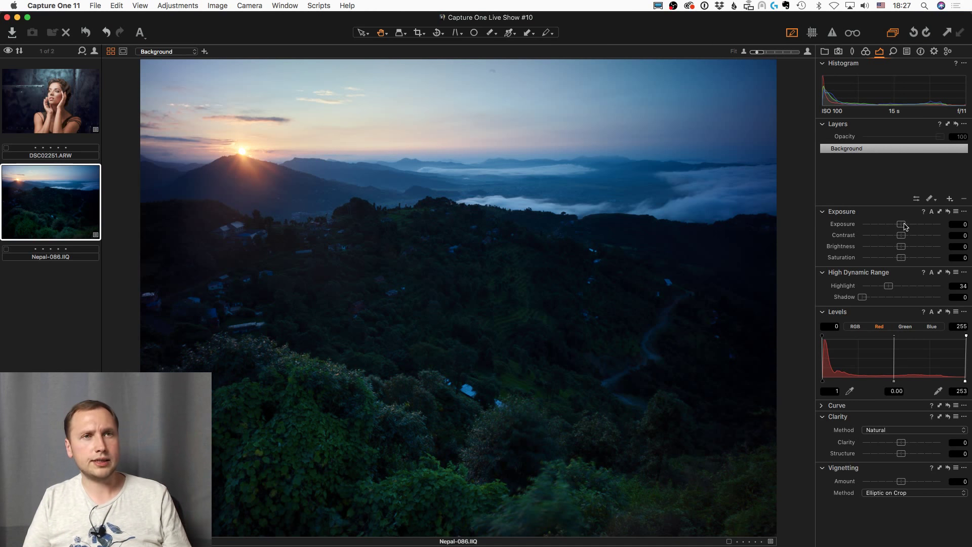
# Step: Add a new adjustment layer to the landscape and sample the foreground foliage green in the Advanced Color Editor
pyautogui.click(950, 198)
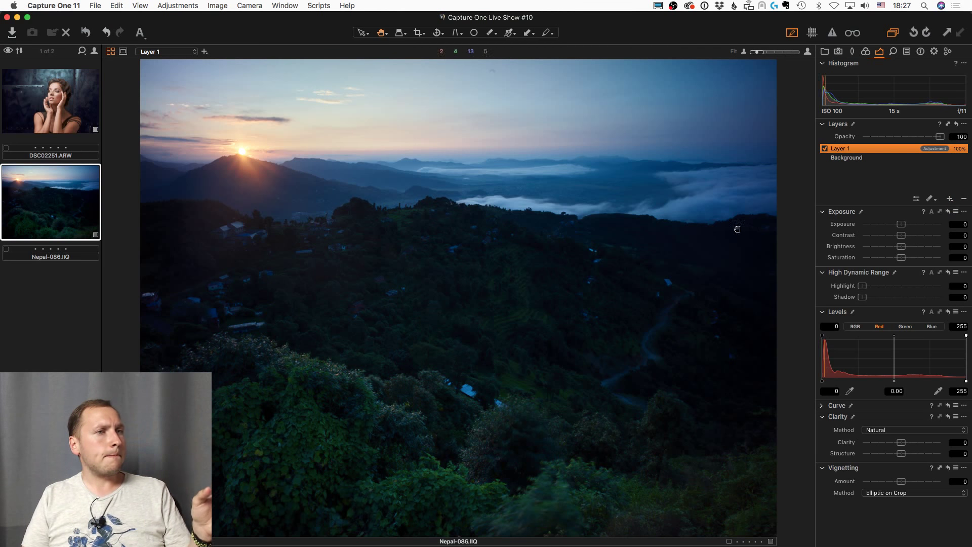
pyautogui.click(866, 52)
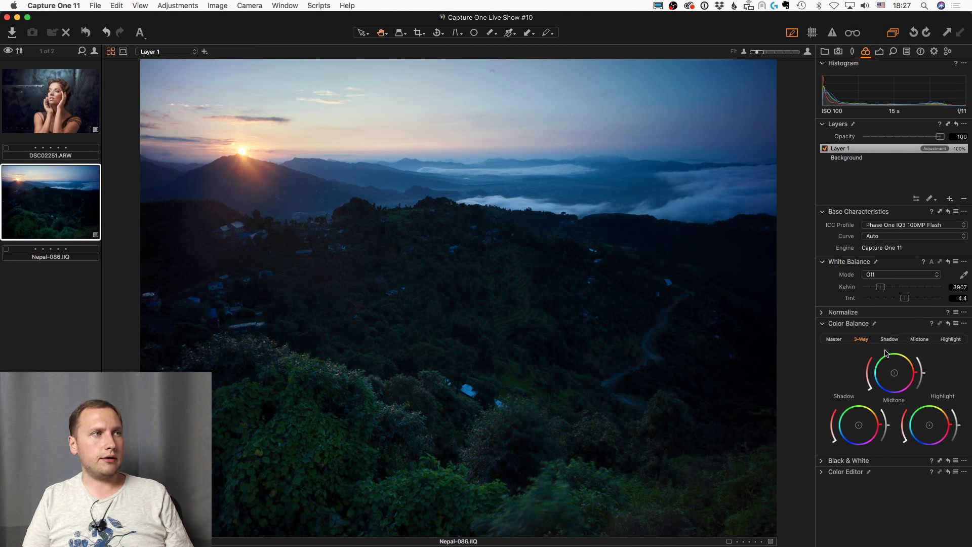
pyautogui.click(821, 471)
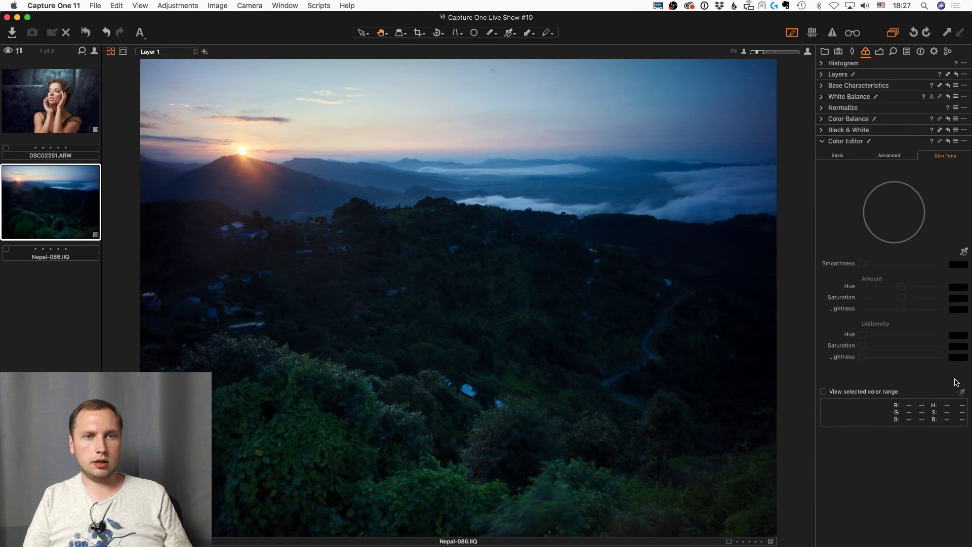
pyautogui.click(884, 156)
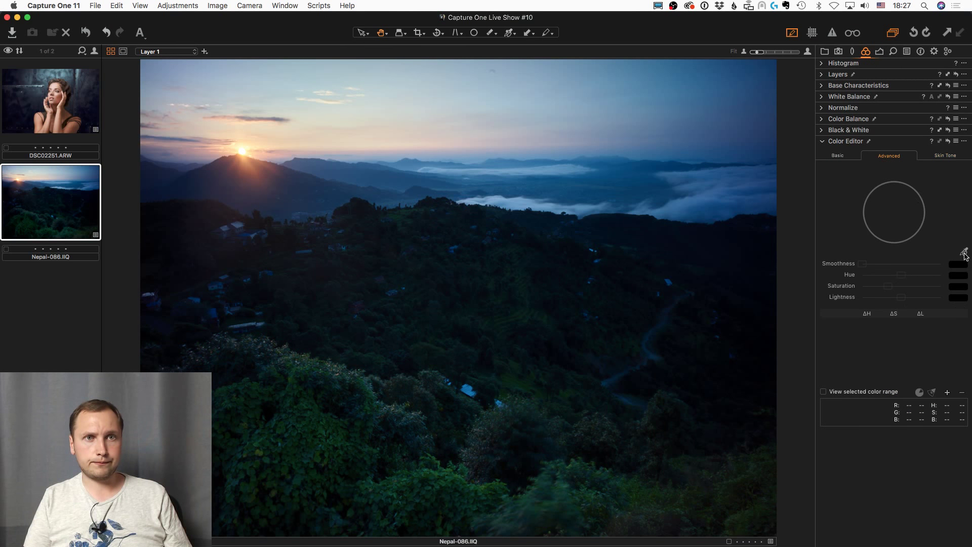
pyautogui.click(327, 446)
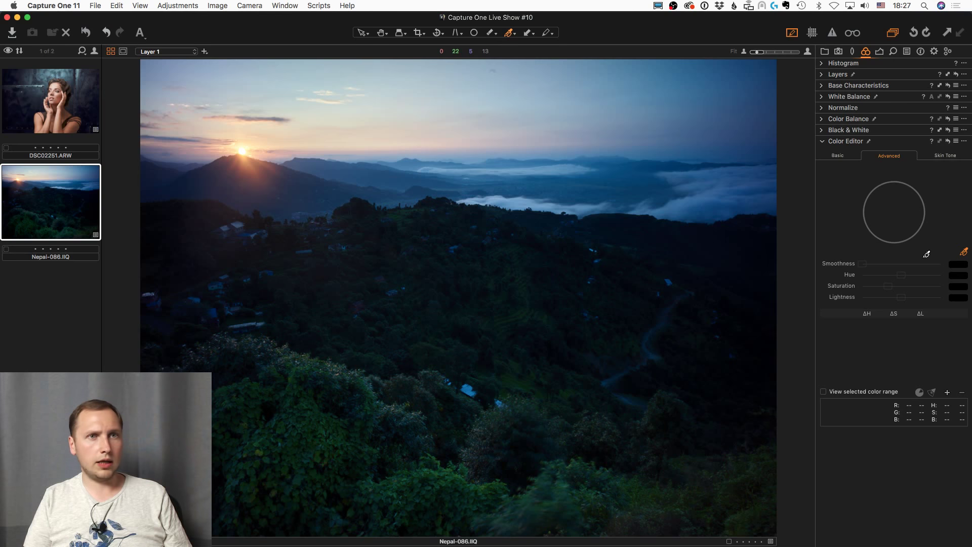
# Step: Try a masked layer made from the narrow green color selection, check its mask coverage and delete the layer
pyautogui.click(964, 141)
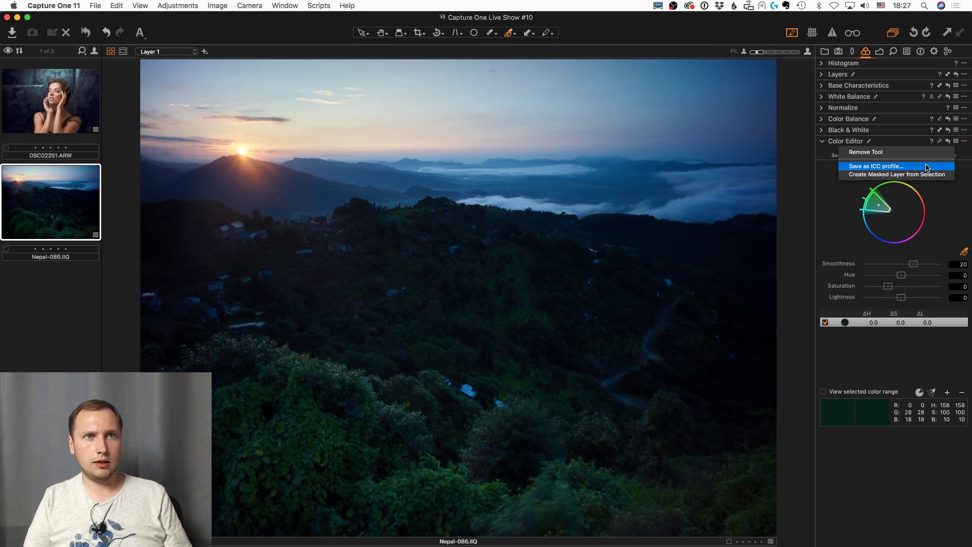
pyautogui.click(917, 174)
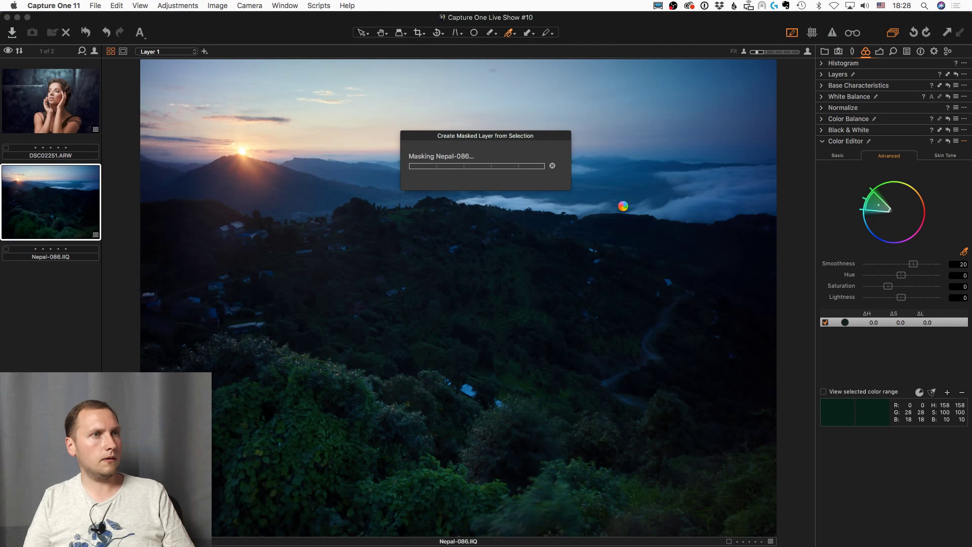
pyautogui.press('m')
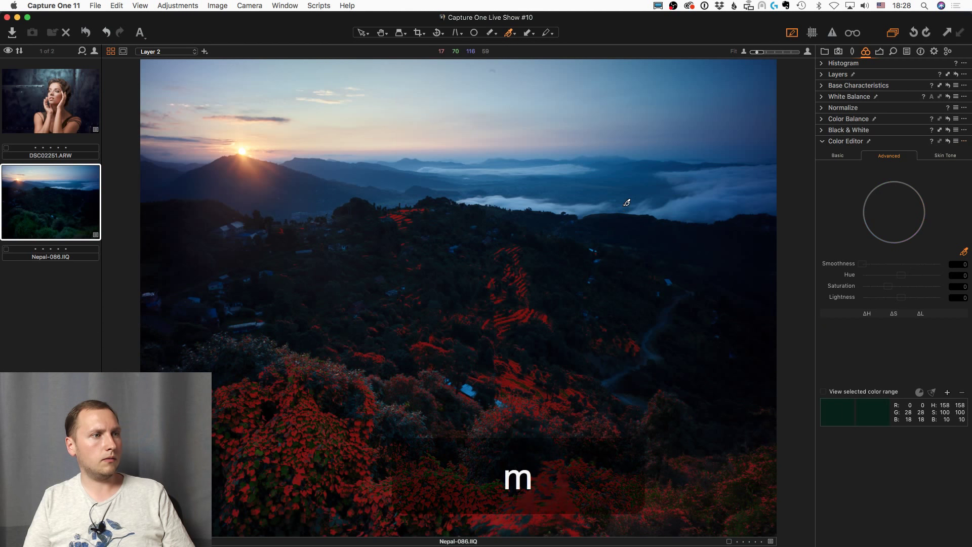
pyautogui.press('m')
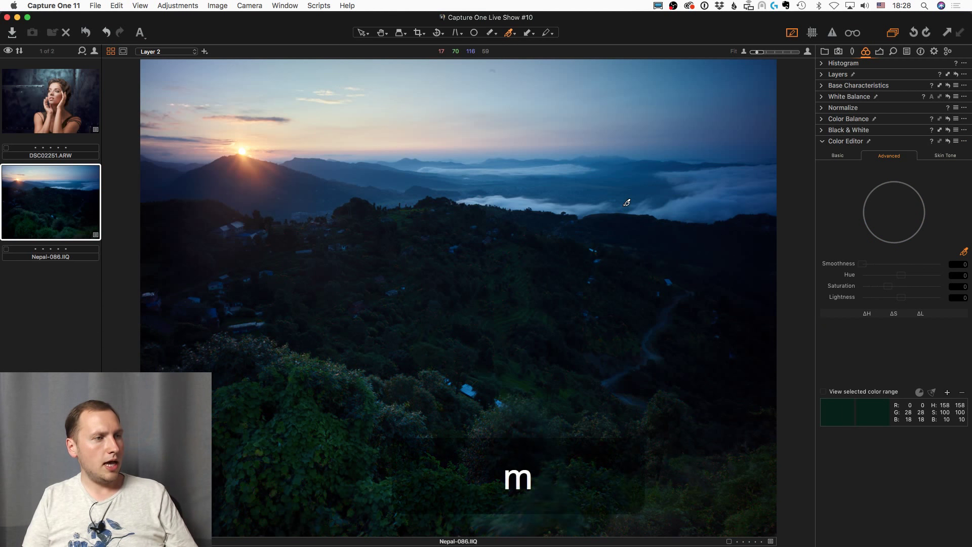
pyautogui.press('m')
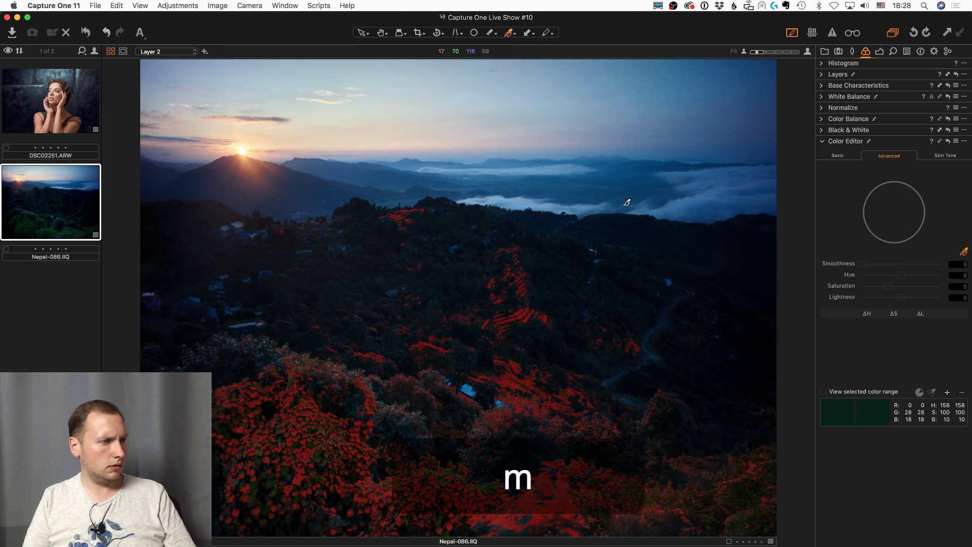
pyautogui.press('m')
pyautogui.press('m')
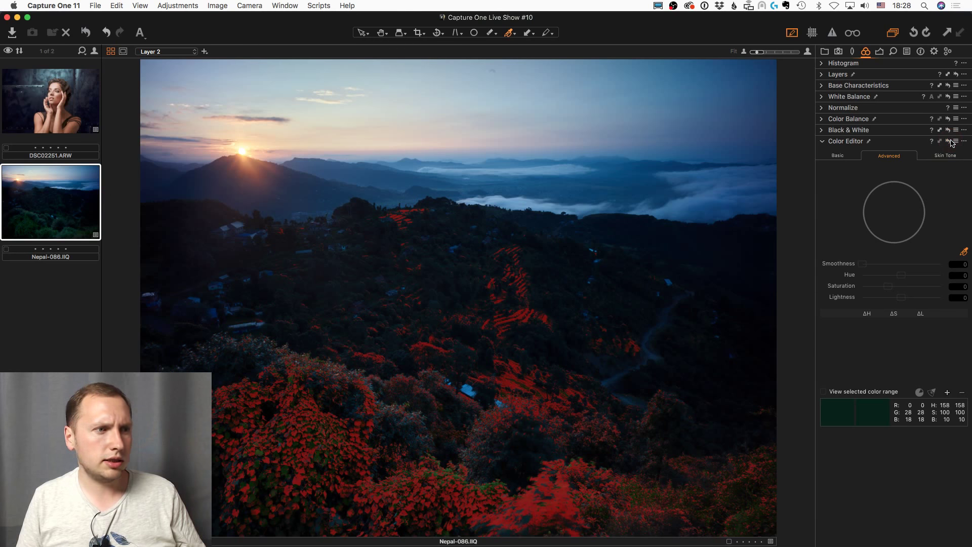
pyautogui.click(883, 51)
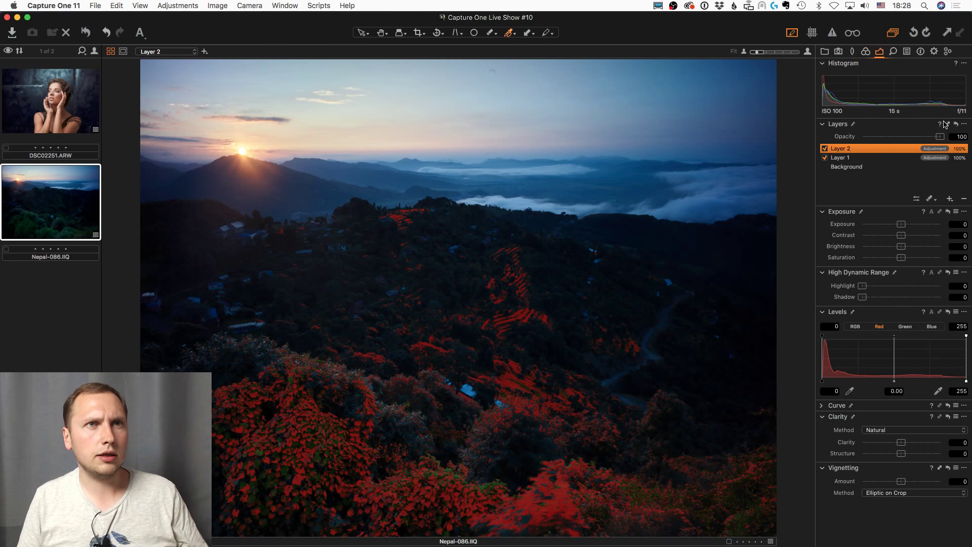
pyautogui.click(964, 198)
# Step: Widen the green color range to reach from cyan to yellow-green and create a masked layer from it
pyautogui.click(866, 52)
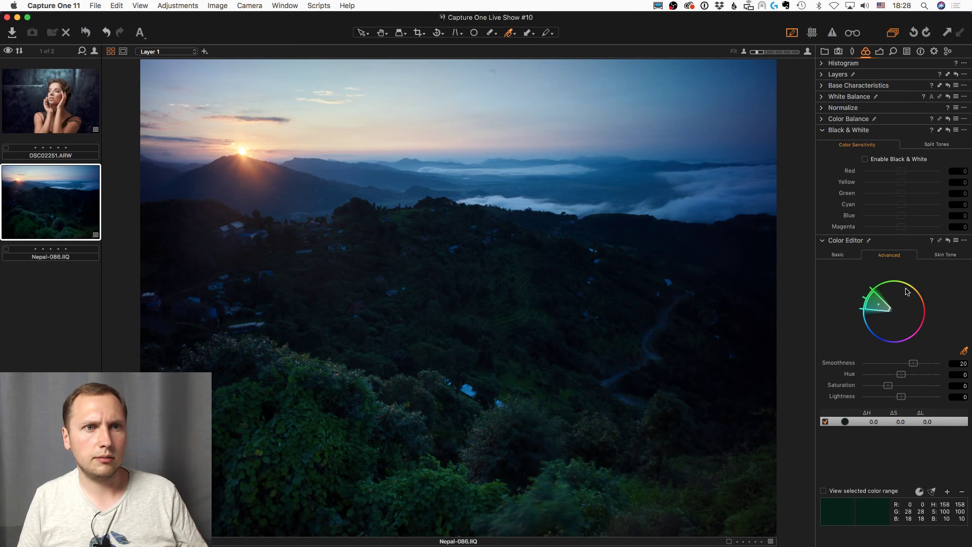
pyautogui.moveTo(884, 306); pyautogui.dragTo(862, 311)
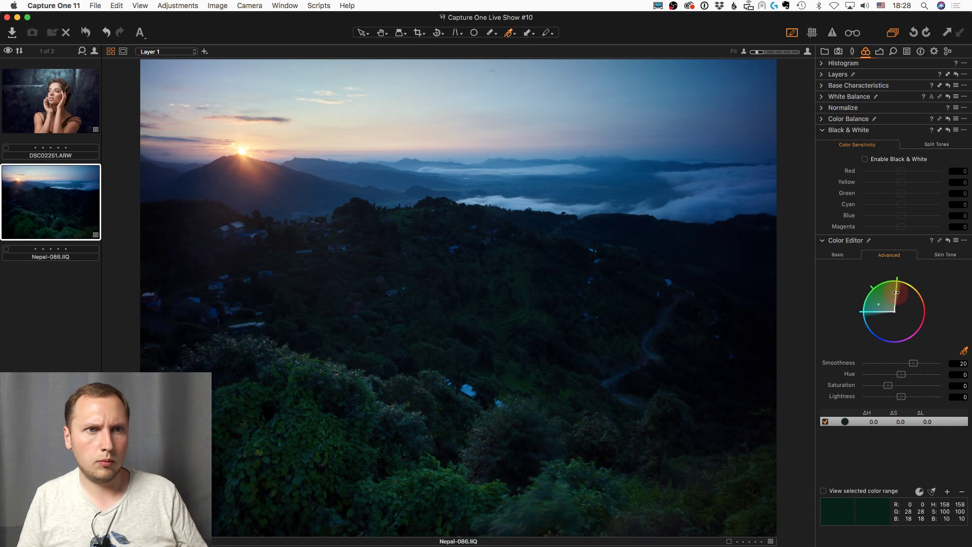
pyautogui.click(964, 241)
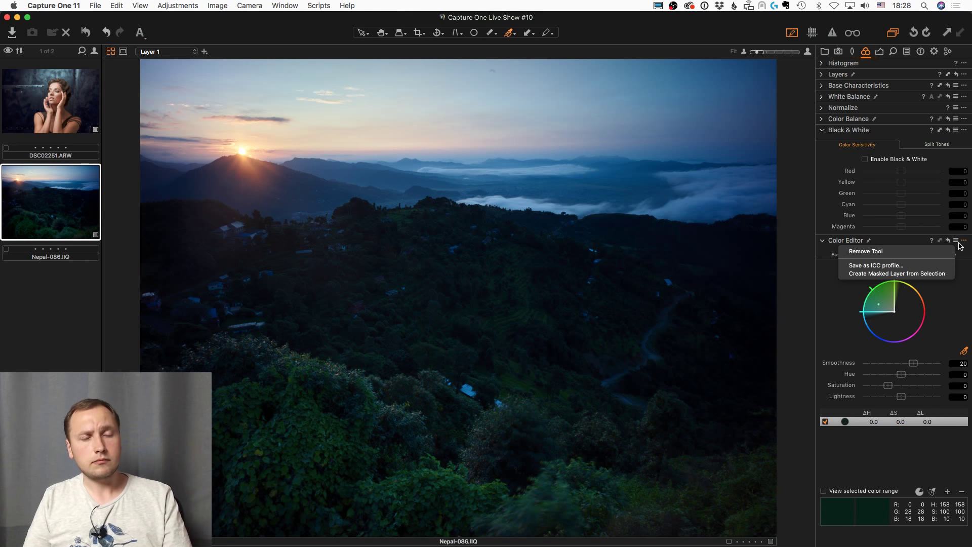
pyautogui.click(880, 274)
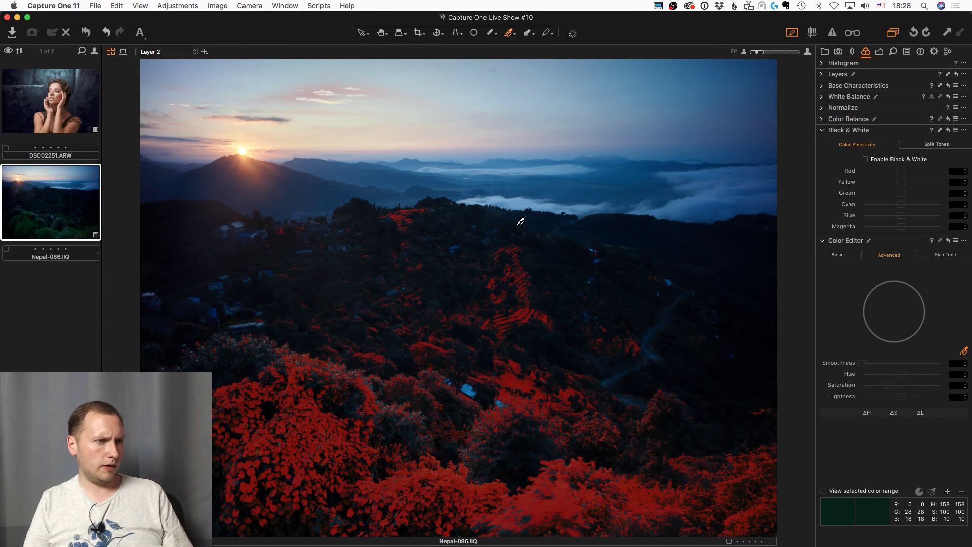
# Step: Refine the new foliage mask with a radius of 300 and compare the image with the mask shown and hidden
pyautogui.hotkey('ctrl', 'r')
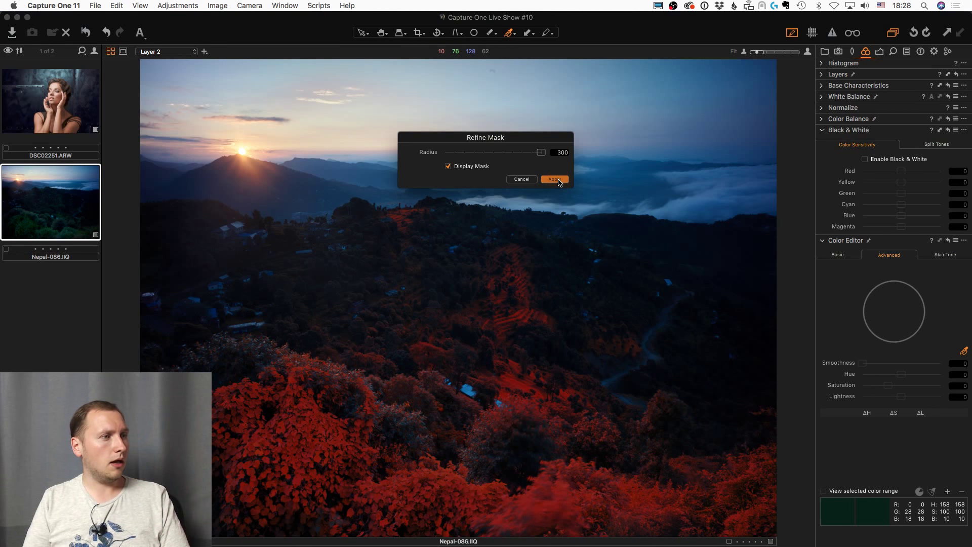
pyautogui.click(555, 180)
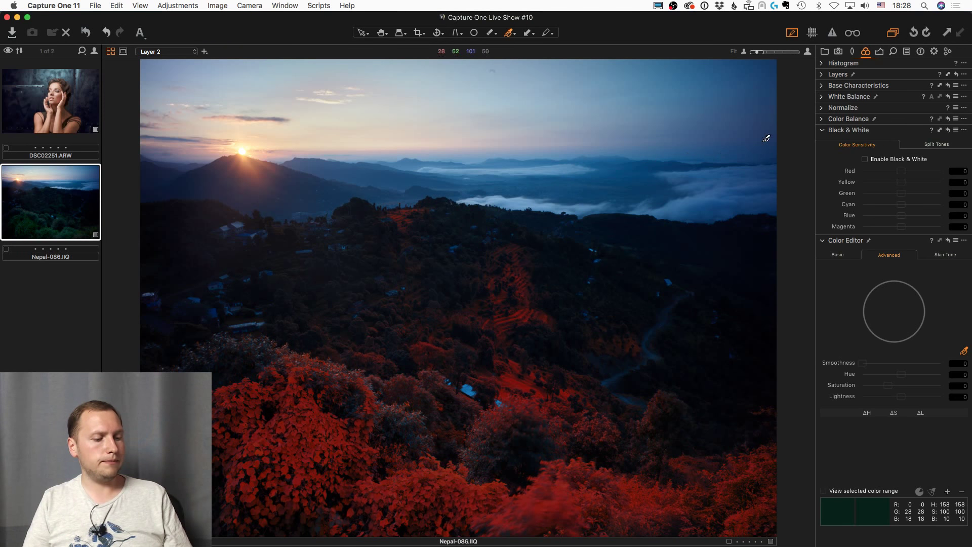
pyautogui.press('m')
pyautogui.press('m')
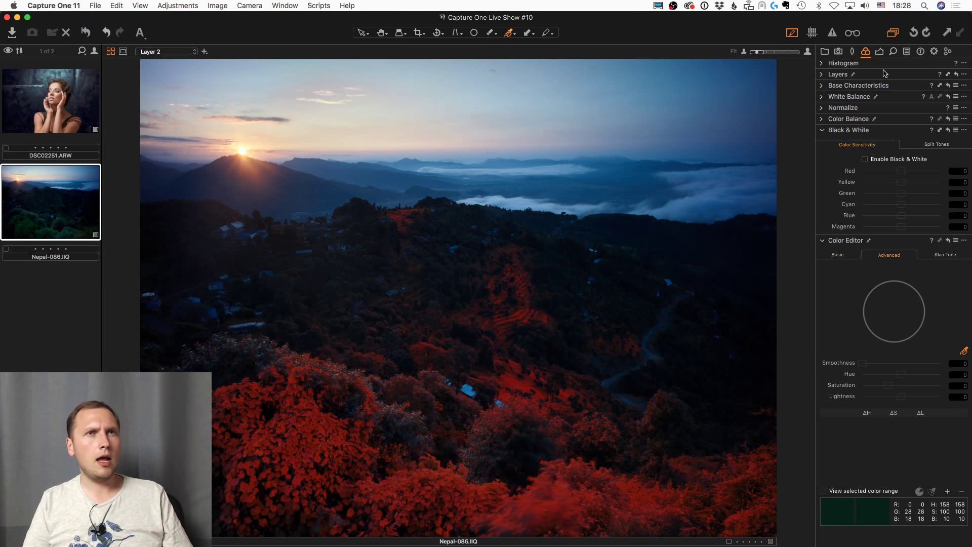
# Step: Hide the mask and set Exposure to 1.09, Contrast to 4 and Clarity to 12 on Layer 2
pyautogui.click(880, 52)
pyautogui.press('m')
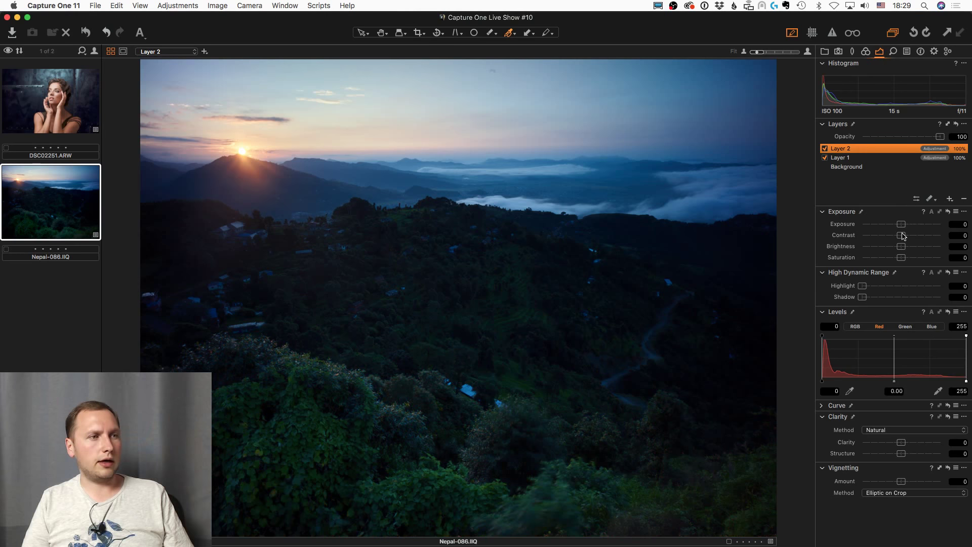
pyautogui.moveTo(901, 228); pyautogui.dragTo(913, 228)
pyautogui.moveTo(901, 442); pyautogui.dragTo(905, 445)
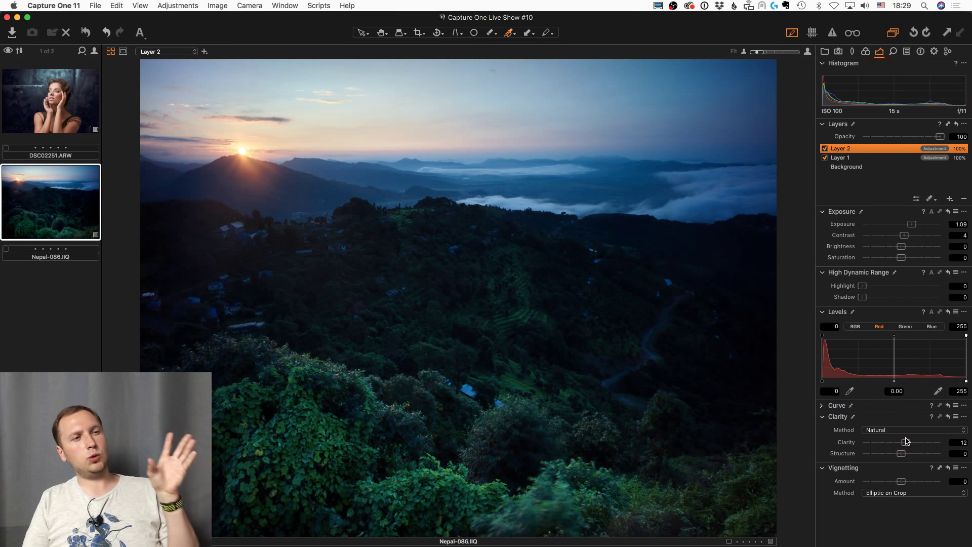
# Step: Warm the foliage layer's white balance to Kelvin 9935 with a Tint of 25.1
pyautogui.click(866, 51)
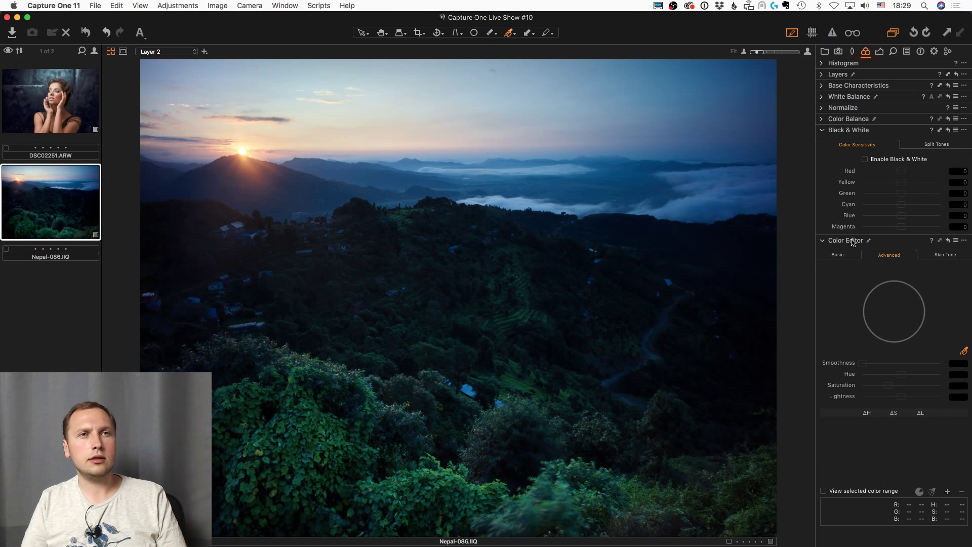
pyautogui.click(822, 96)
pyautogui.moveTo(881, 124); pyautogui.dragTo(917, 123)
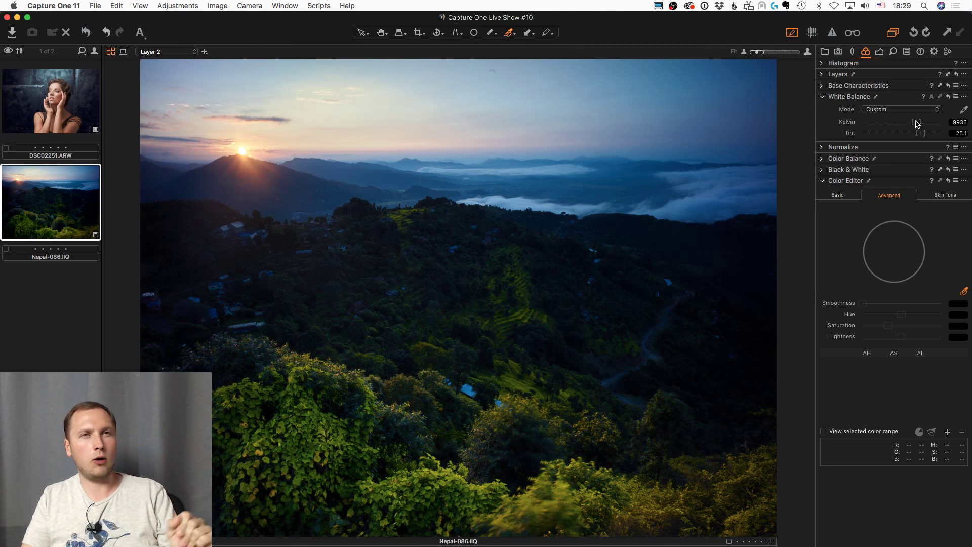
# Step: Color-balance the foliage layer with the 3-Way wheels: shadows slightly toward cyan, midtones slightly toward yellow, highlights strongly toward red
pyautogui.click(823, 160)
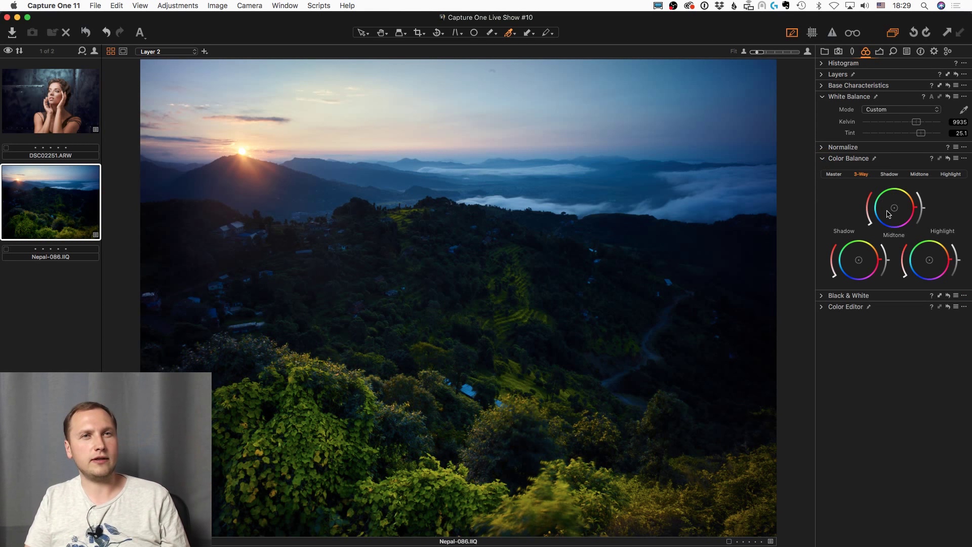
pyautogui.click(860, 261)
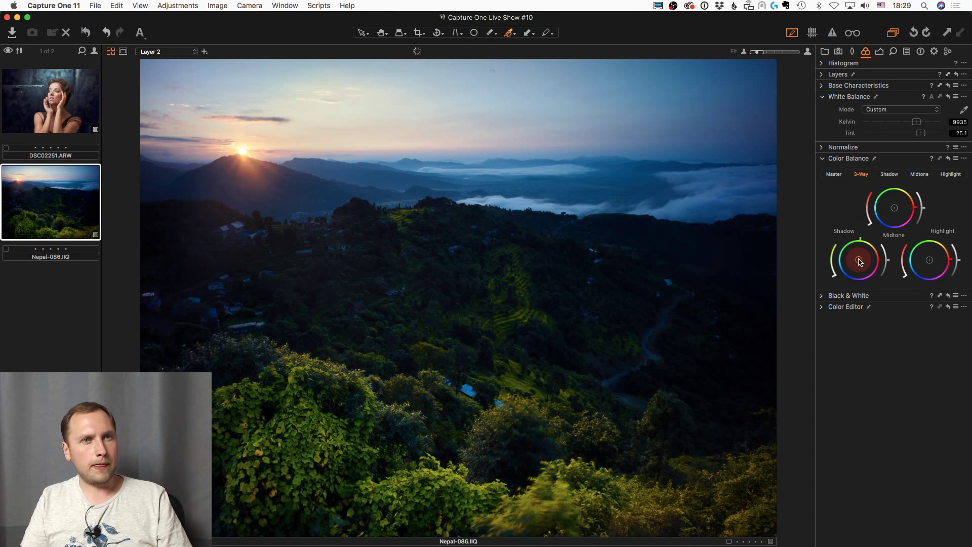
pyautogui.moveTo(860, 262)
pyautogui.mouseDown()
pyautogui.moveTo(852, 262)
pyautogui.moveTo(870, 254)
pyautogui.moveTo(852, 261)
pyautogui.mouseUp()
pyautogui.moveTo(896, 212); pyautogui.dragTo(905, 217)
pyautogui.moveTo(929, 261); pyautogui.dragTo(950, 258)
pyautogui.moveTo(898, 206); pyautogui.dragTo(896, 203)
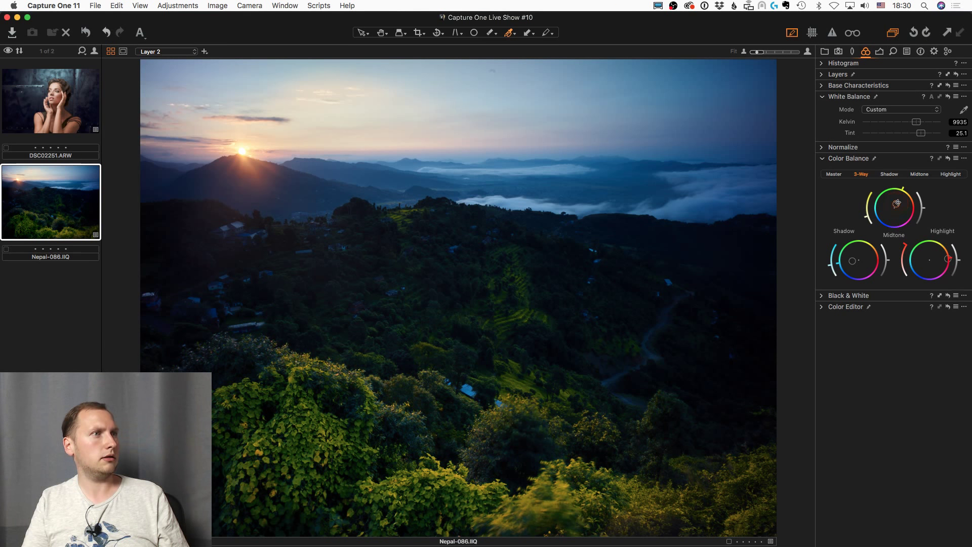
# Step: Fine-tune the foliage layer to Clarity 21, Contrast 7 and Exposure 1.04
pyautogui.click(880, 52)
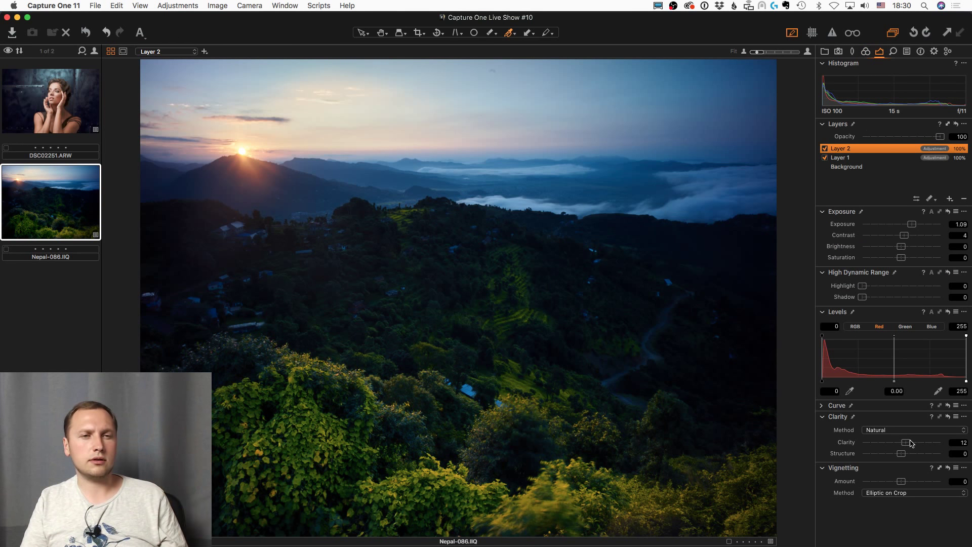
pyautogui.moveTo(908, 444); pyautogui.dragTo(911, 443)
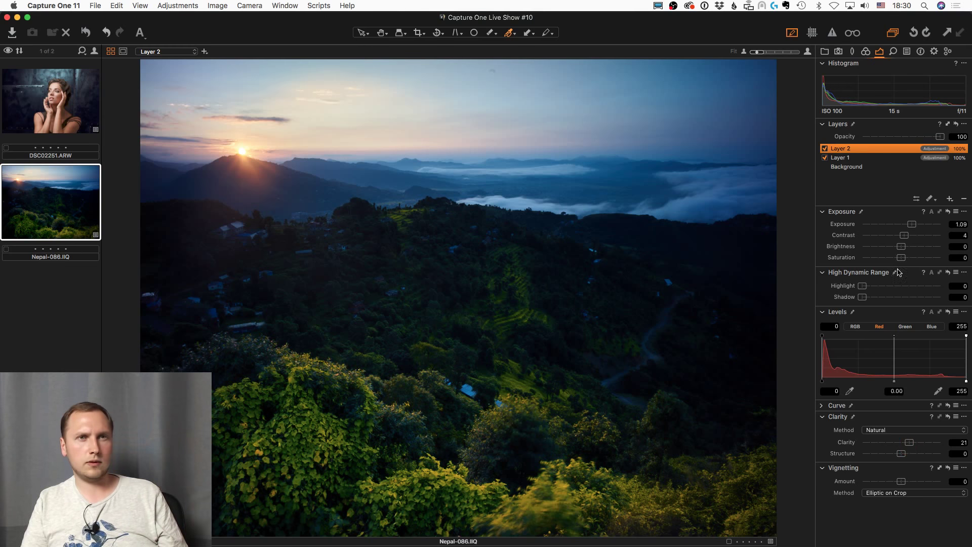
pyautogui.moveTo(904, 237); pyautogui.dragTo(911, 227)
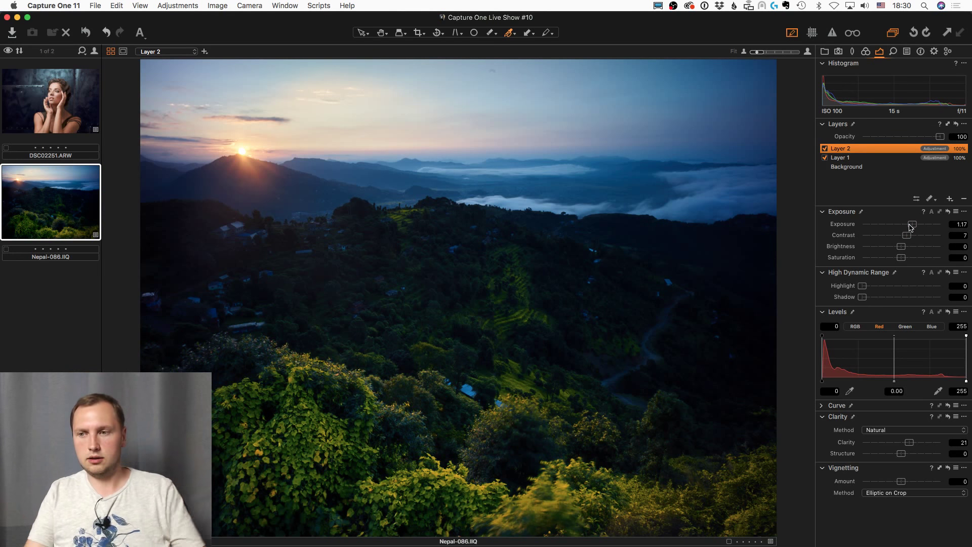
pyautogui.moveTo(913, 229); pyautogui.dragTo(911, 228)
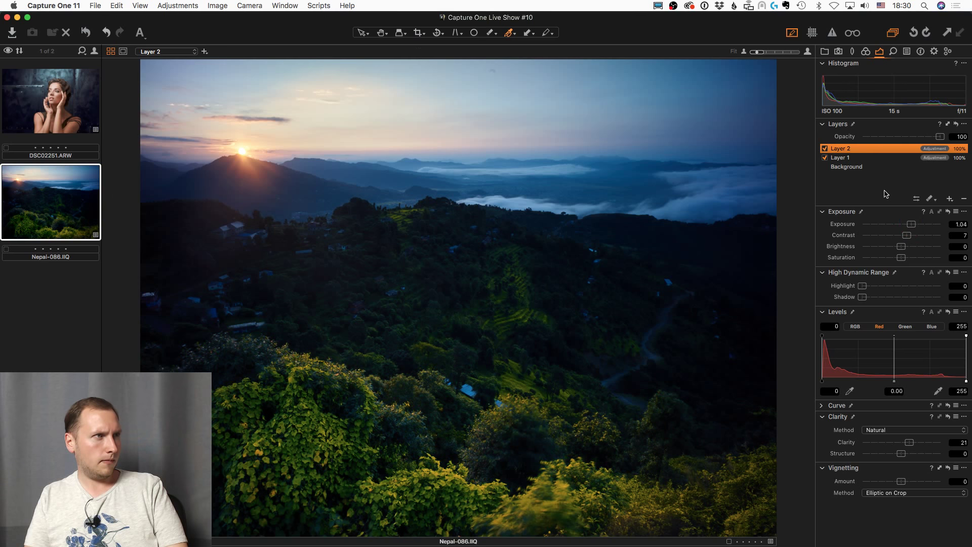
# Step: Check the foliage layer's mask, add a third adjustment layer and copy the mask from Layer 1 onto it
pyautogui.click(869, 158)
pyautogui.click(878, 150)
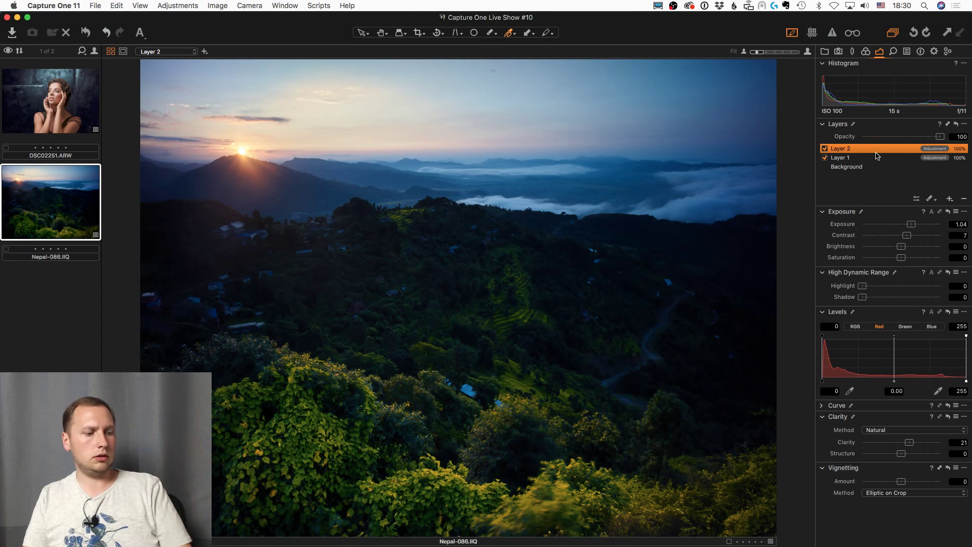
pyautogui.press('m')
pyautogui.click(950, 198)
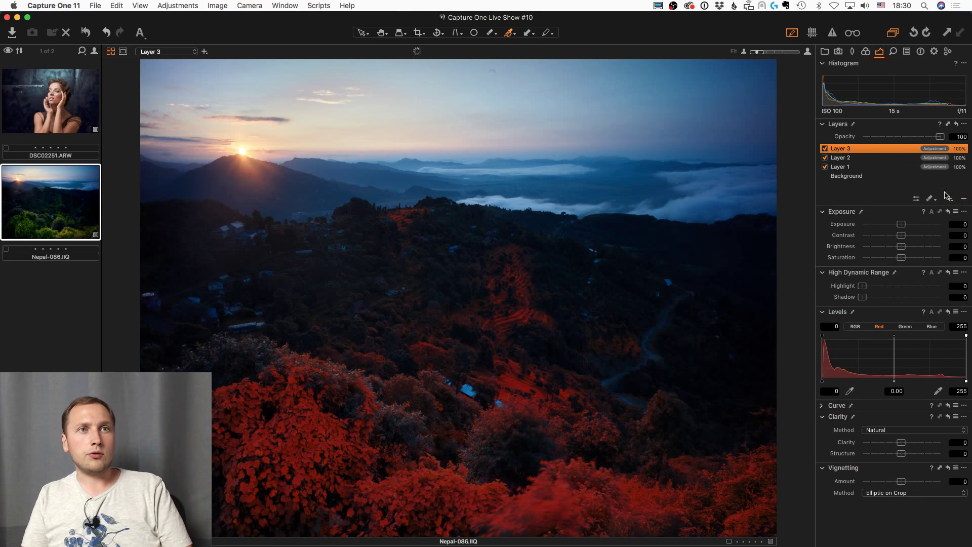
pyautogui.rightClick(892, 148)
pyautogui.moveTo(840, 198)
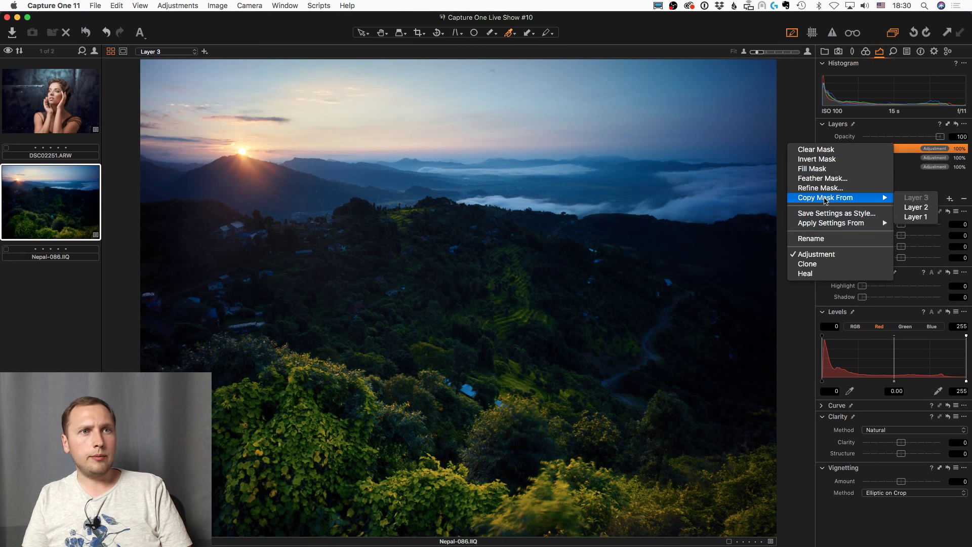
pyautogui.click(917, 216)
pyautogui.press('m')
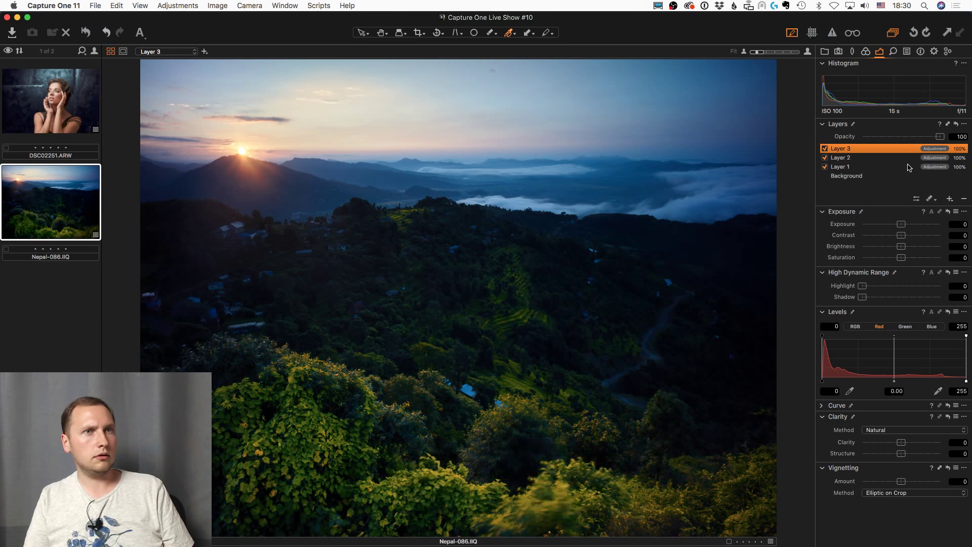
# Step: Display Layer 3's mask and erase it from the sky with a much larger eraser brush
pyautogui.press('m')
pyautogui.press('m')
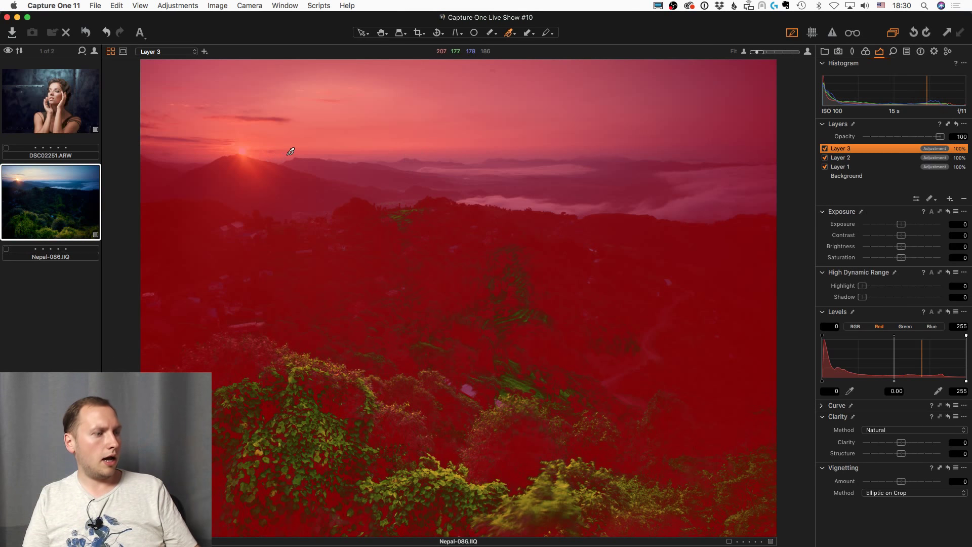
pyautogui.press('e')
pyautogui.press(']')
pyautogui.press(']')
pyautogui.press(']')
pyautogui.press(']')
pyautogui.press(']')
pyautogui.press(']')
pyautogui.press(']')
pyautogui.press(']')
pyautogui.press(']')
pyautogui.press(']')
pyautogui.press(']')
pyautogui.press(']')
pyautogui.press(']')
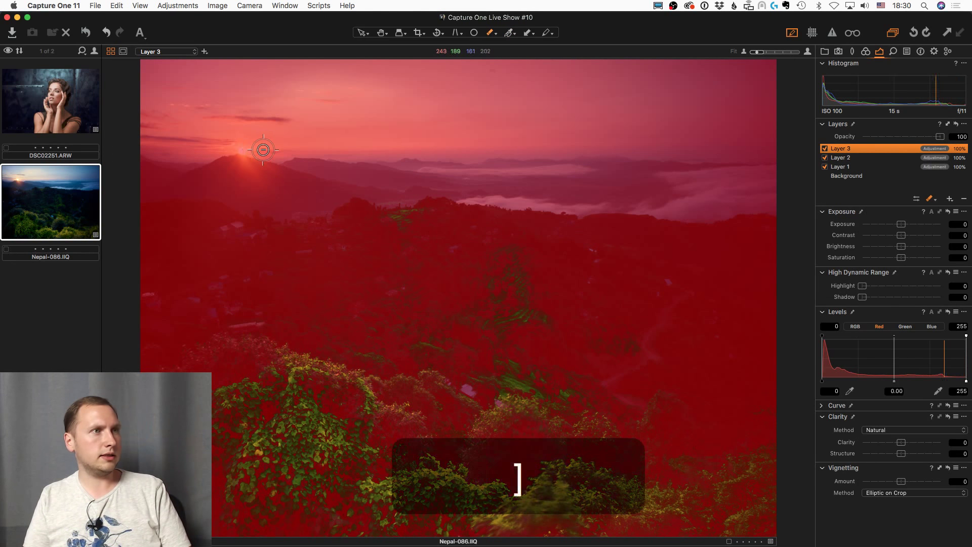
pyautogui.press(']')
pyautogui.press(']')
pyautogui.press(']')
pyautogui.press(']')
pyautogui.press(']')
pyautogui.press(']')
pyautogui.press(']')
pyautogui.press(']')
pyautogui.press(']')
pyautogui.press(']')
pyautogui.press(']')
pyautogui.press(']')
pyautogui.press(']')
pyautogui.press(']')
pyautogui.press(']')
pyautogui.press(']')
pyautogui.press(']')
pyautogui.press(']')
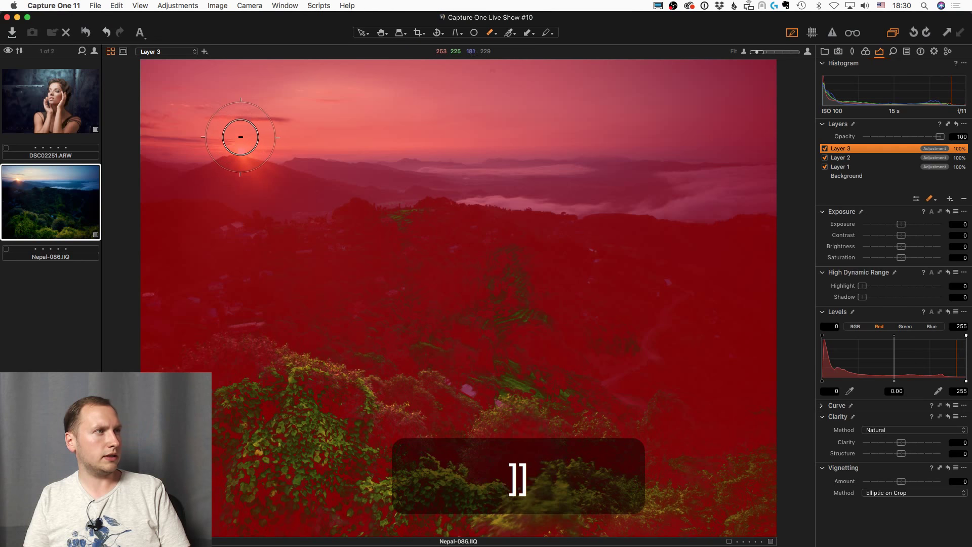
pyautogui.press(']')
pyautogui.press(']')
pyautogui.press(']')
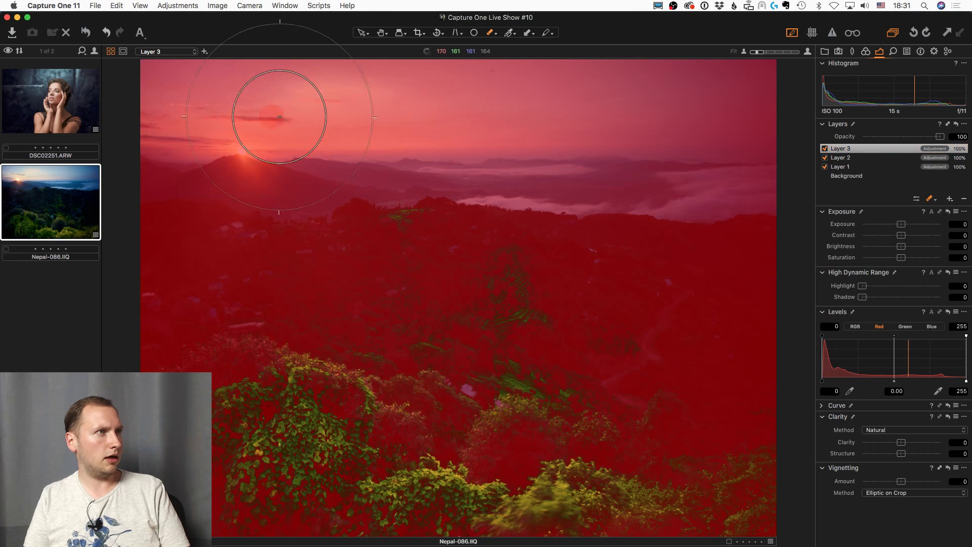
pyautogui.moveTo(249, 111)
pyautogui.mouseDown()
pyautogui.moveTo(206, 95)
pyautogui.moveTo(856, 97)
pyautogui.mouseUp()
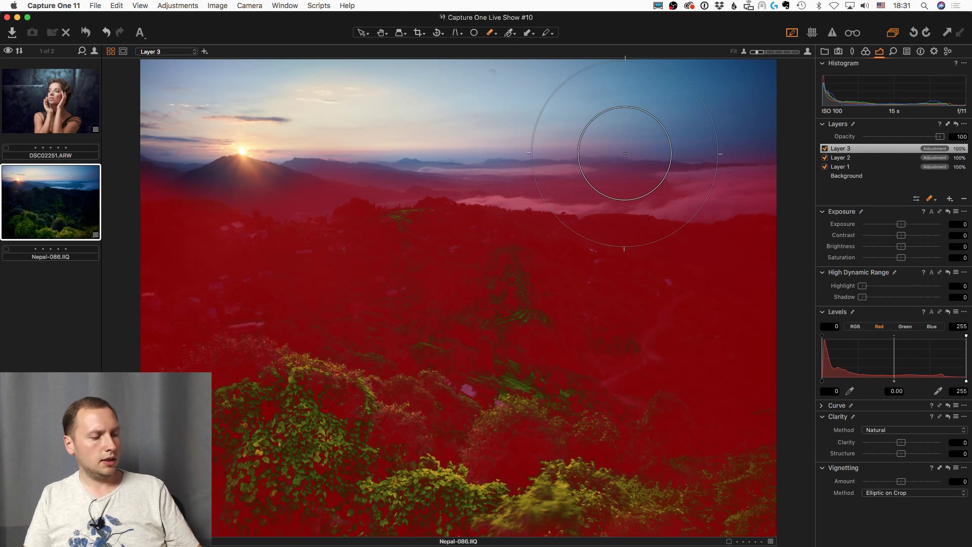
# Step: Refine Layer 3's mask with a radius of 300 and hide the mask overlay
pyautogui.hotkey('ctrl', 'r')
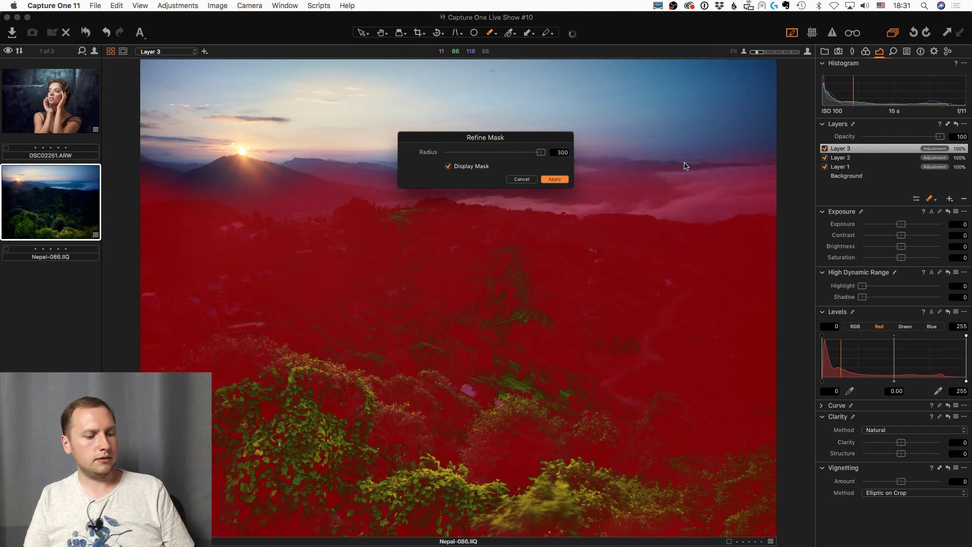
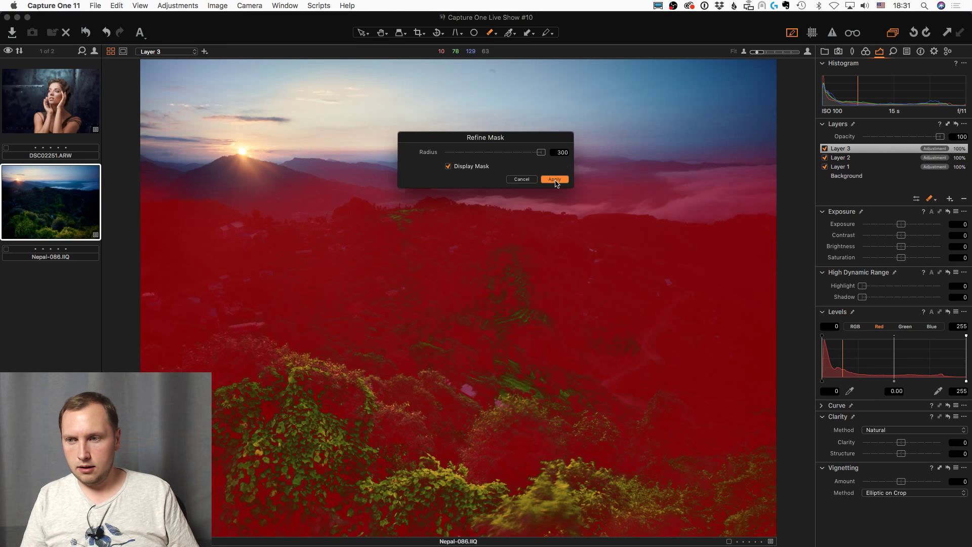
pyautogui.click(556, 180)
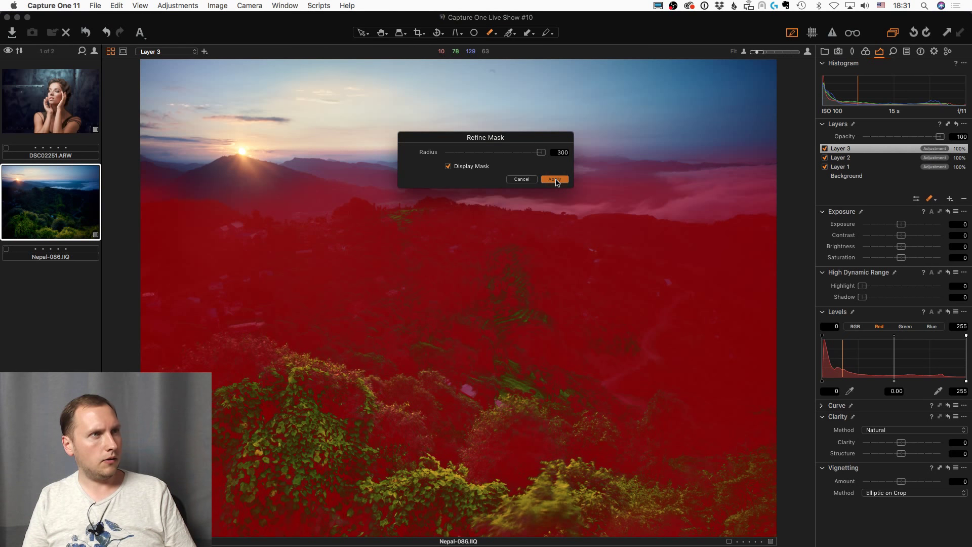
pyautogui.press('m')
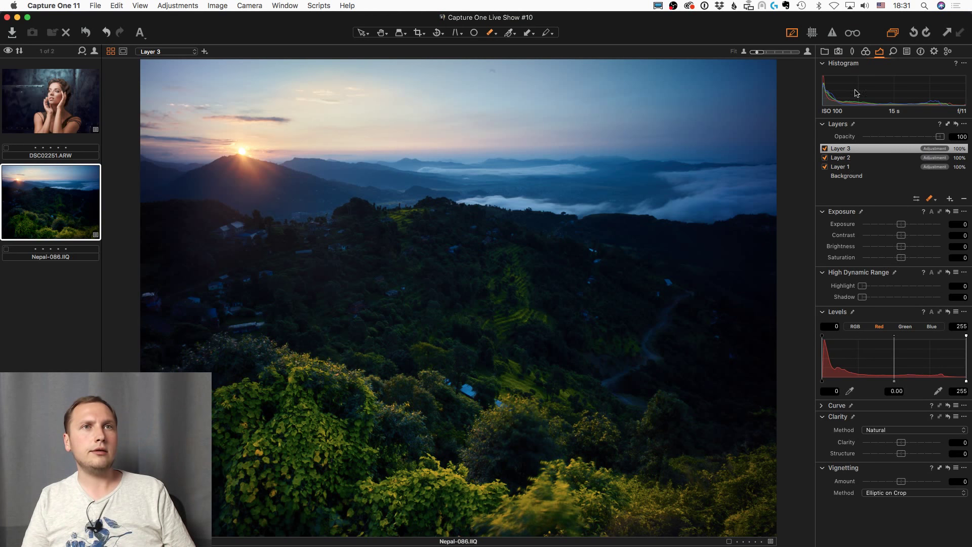
# Step: Set Layer 3's white balance to 3899 K and shift its shadows toward blue and its midtones and highlights toward cyan-blue
pyautogui.click(867, 51)
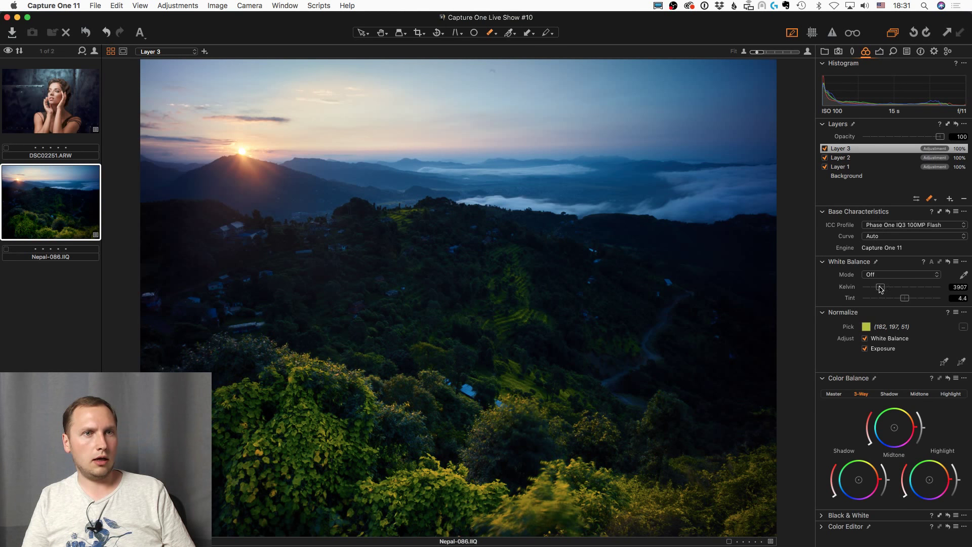
pyautogui.moveTo(878, 287); pyautogui.dragTo(881, 289)
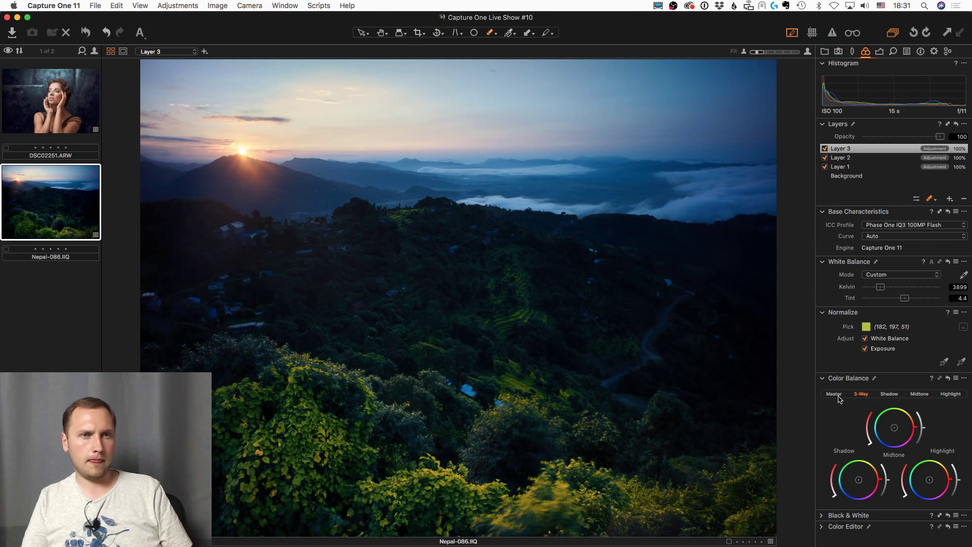
pyautogui.moveTo(859, 482); pyautogui.dragTo(860, 482)
pyautogui.moveTo(895, 427)
pyautogui.mouseDown()
pyautogui.moveTo(904, 421)
pyautogui.moveTo(891, 428)
pyautogui.mouseUp()
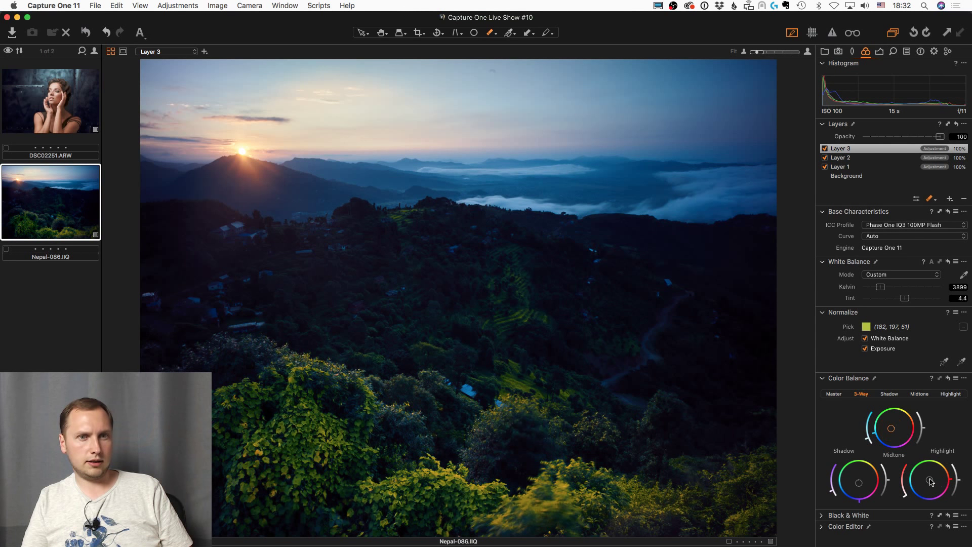
pyautogui.moveTo(929, 479)
pyautogui.mouseDown()
pyautogui.moveTo(922, 471)
pyautogui.moveTo(925, 481)
pyautogui.mouseUp()
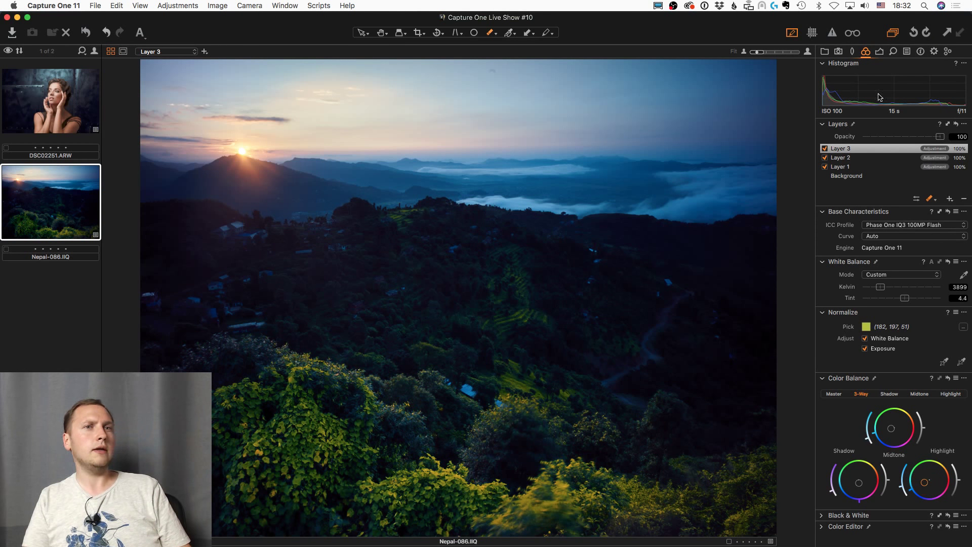
# Step: Set Layer 3's High Dynamic Range shadow to 6 and its clarity to 22
pyautogui.click(880, 52)
pyautogui.click(872, 298)
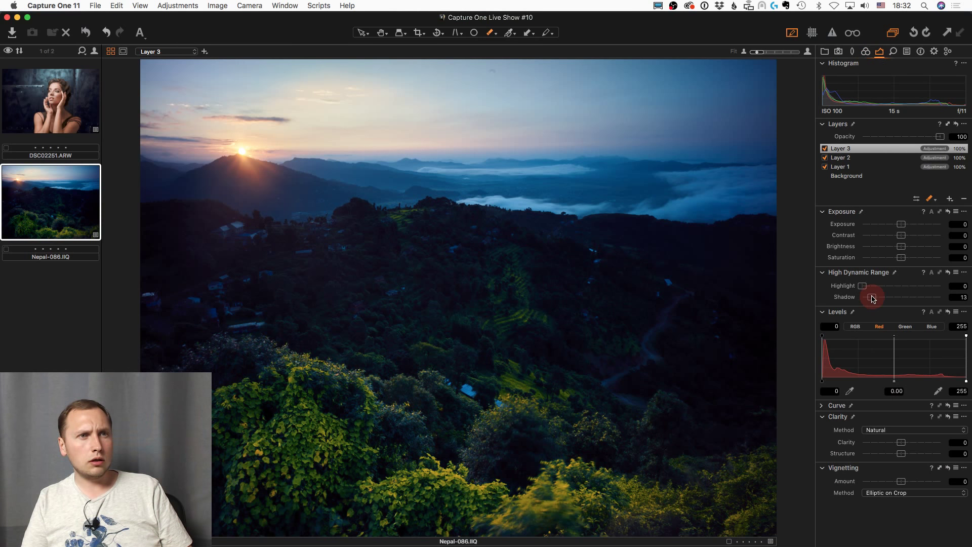
pyautogui.moveTo(872, 297); pyautogui.dragTo(867, 301)
pyautogui.moveTo(910, 442); pyautogui.dragTo(909, 445)
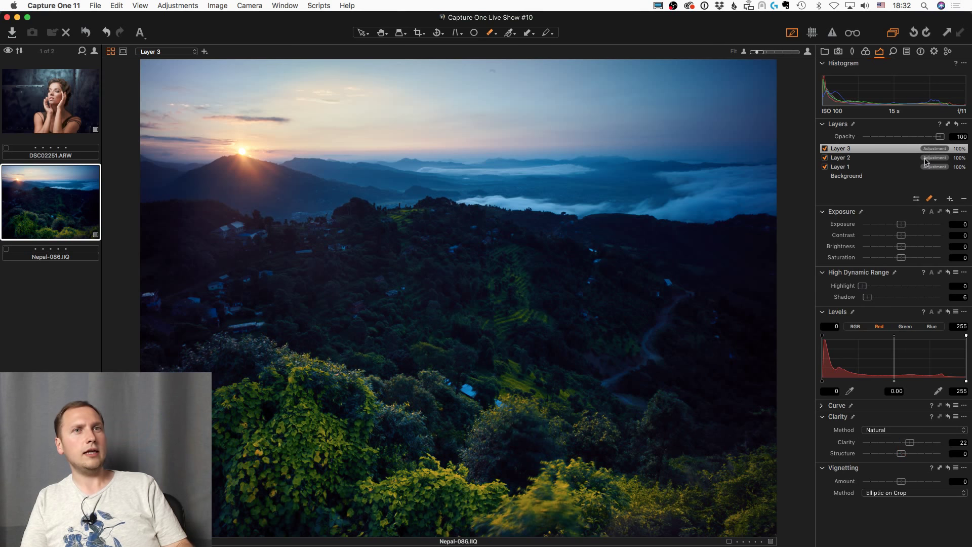
# Step: Add a new adjustment layer and mask the sky with a linear gradient fading down to the upper hillside, checking the mask overlay
pyautogui.click(949, 199)
pyautogui.press('g')
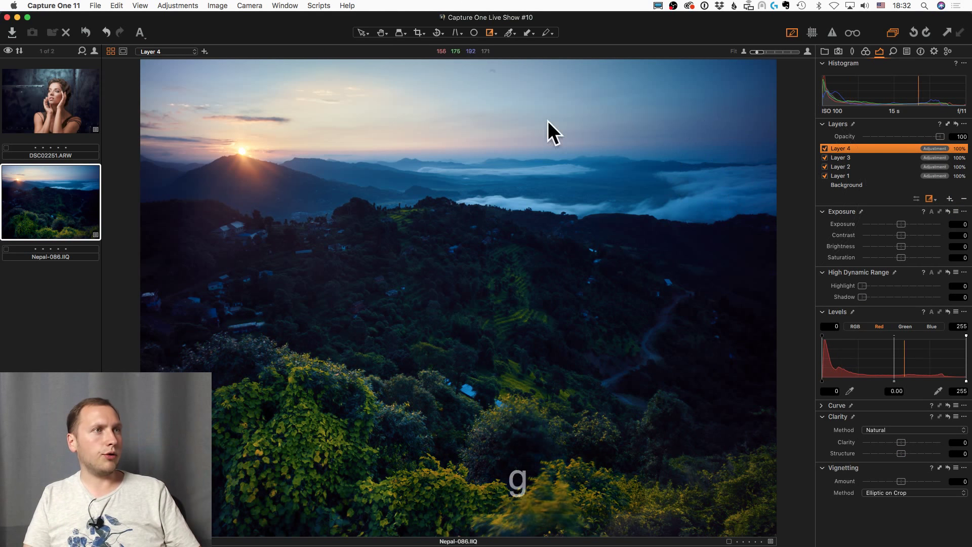
pyautogui.moveTo(489, 67); pyautogui.dragTo(486, 269)
pyautogui.press('m')
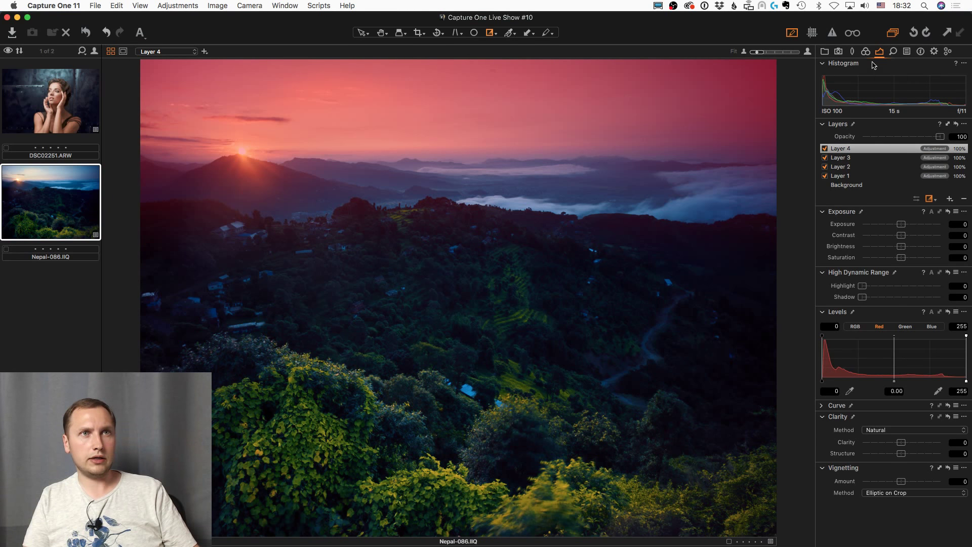
pyautogui.press('m')
# Step: Adjust the sky layer to saturation 45, contrast 11, clarity 14, highlight 29 and shadow 11
pyautogui.click(917, 258)
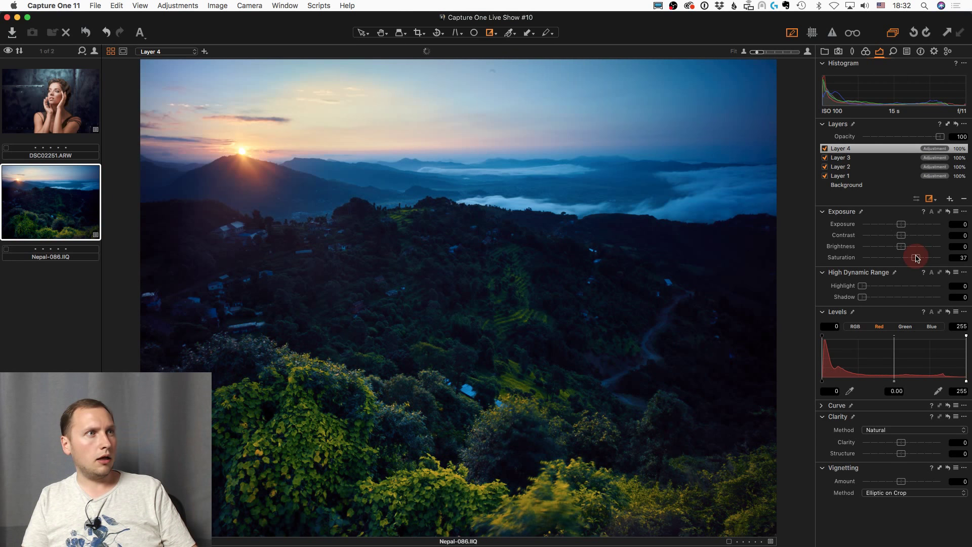
pyautogui.moveTo(918, 258); pyautogui.dragTo(911, 236)
pyautogui.moveTo(902, 442); pyautogui.dragTo(907, 442)
pyautogui.moveTo(863, 286)
pyautogui.mouseDown()
pyautogui.moveTo(937, 287)
pyautogui.moveTo(871, 299)
pyautogui.mouseUp()
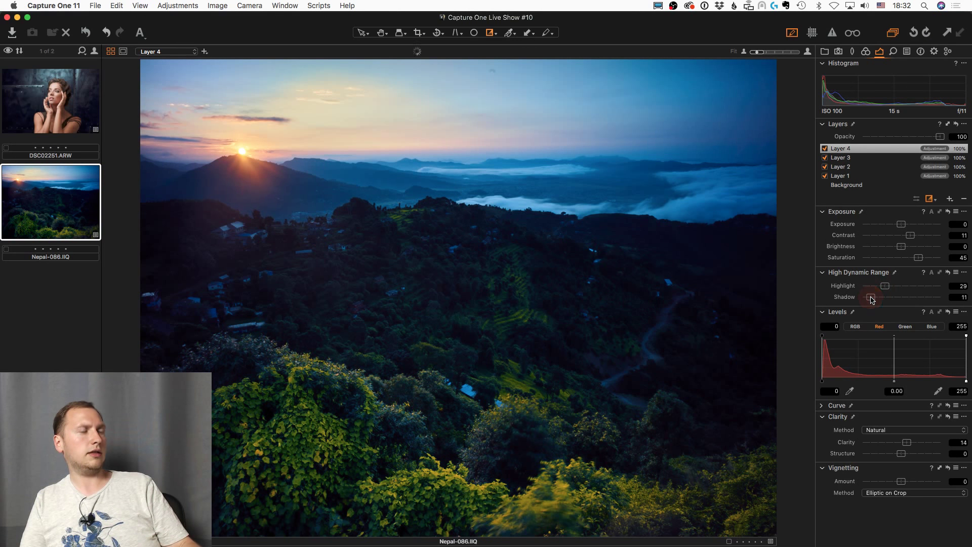
# Step: Compare the landscape with and without its adjustments by temporarily resetting and restoring them
pyautogui.click(86, 32)
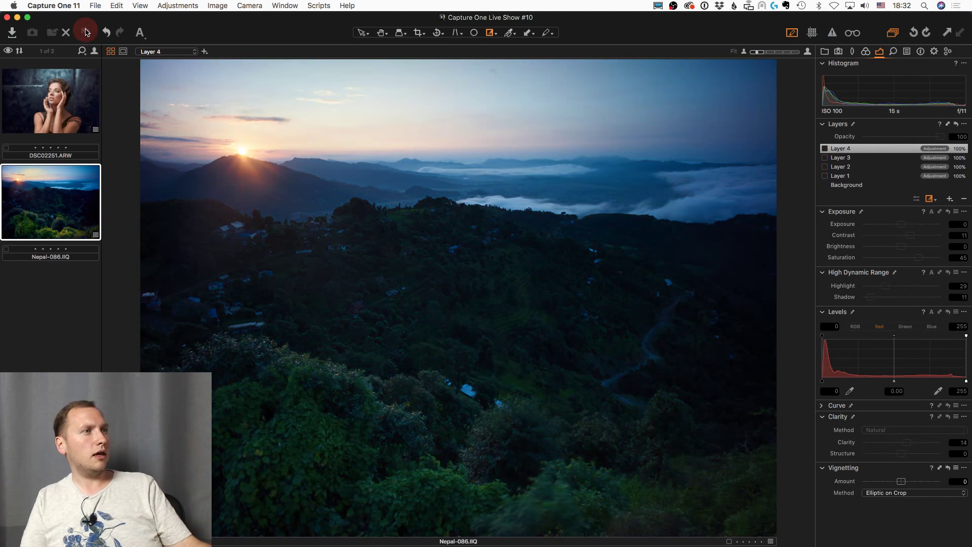
pyautogui.click(86, 32)
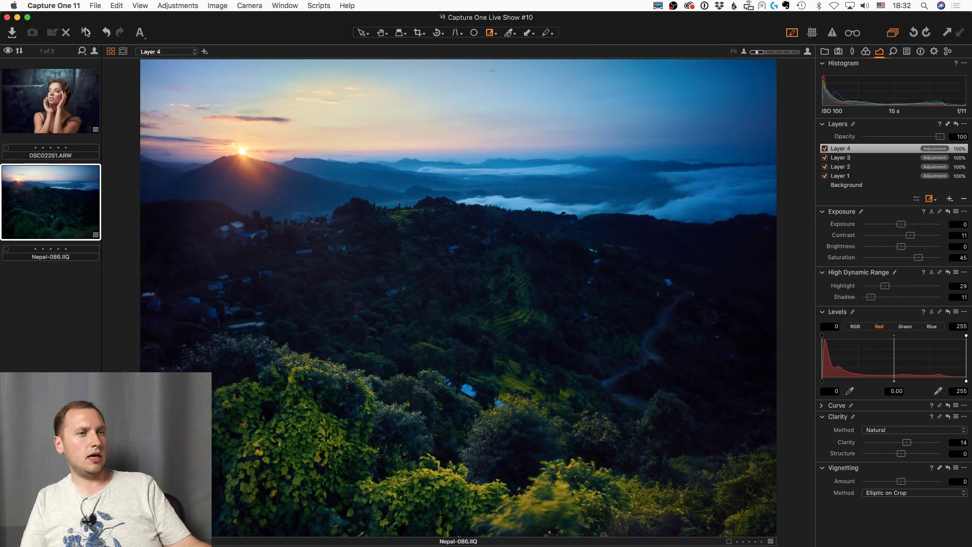
pyautogui.click(86, 32)
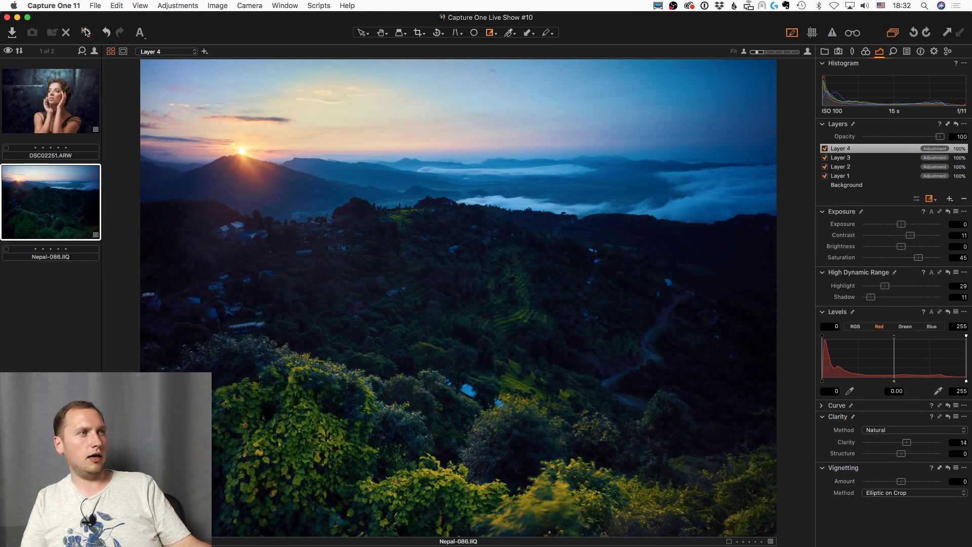
pyautogui.click(381, 33)
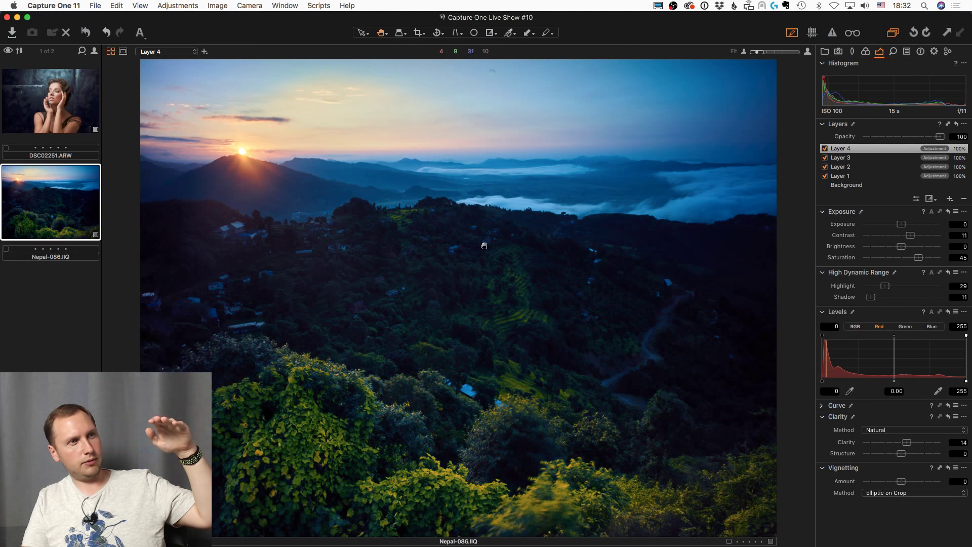
pyautogui.click(517, 294)
pyautogui.click(508, 314)
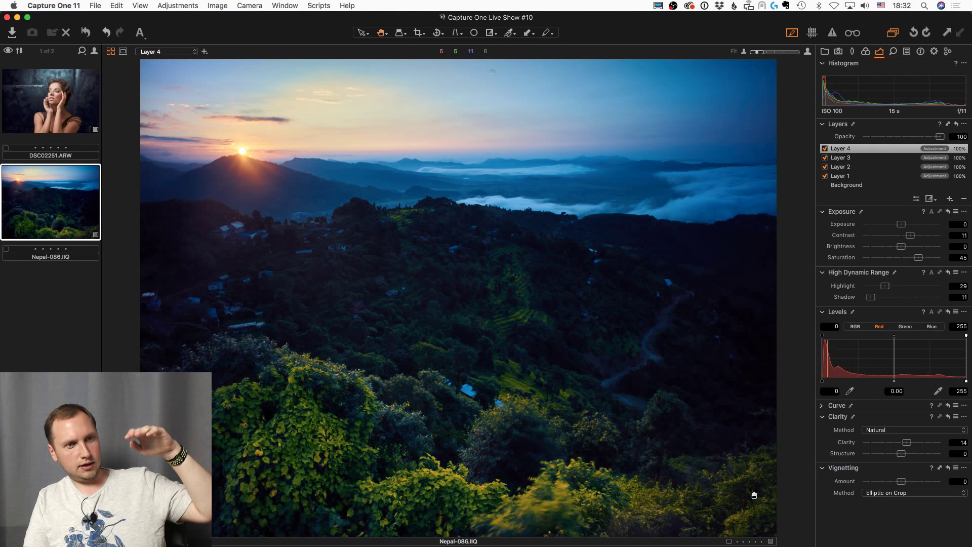
pyautogui.click(85, 33)
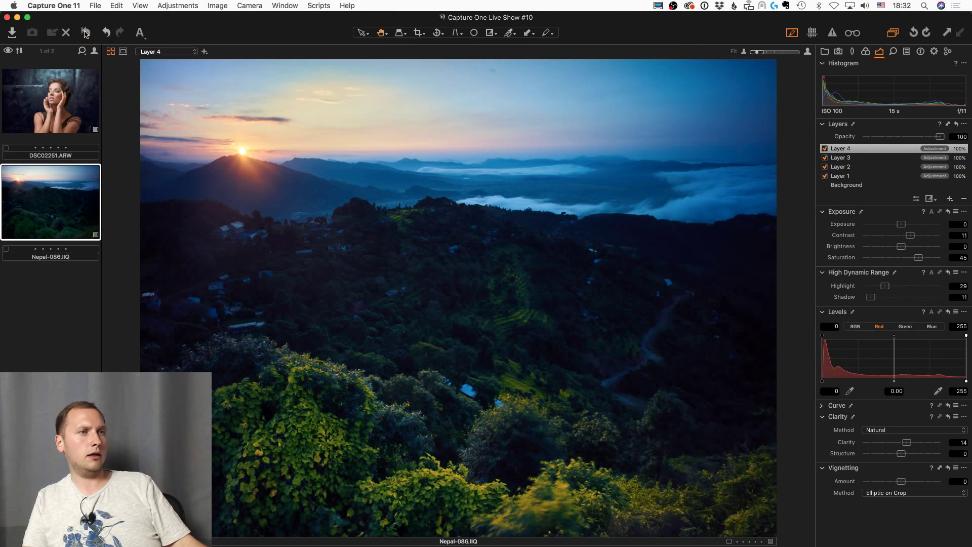
pyautogui.click(85, 34)
pyautogui.click(85, 34)
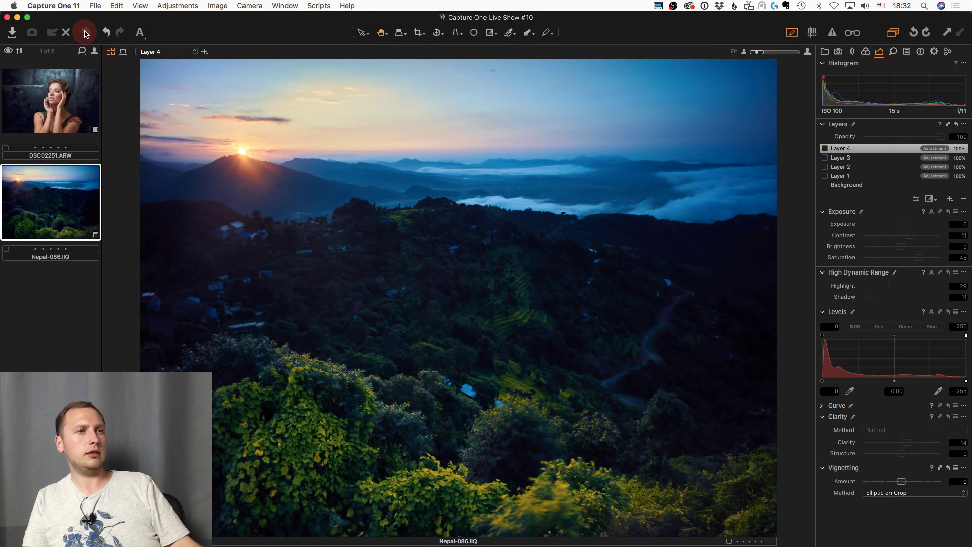
pyautogui.click(85, 33)
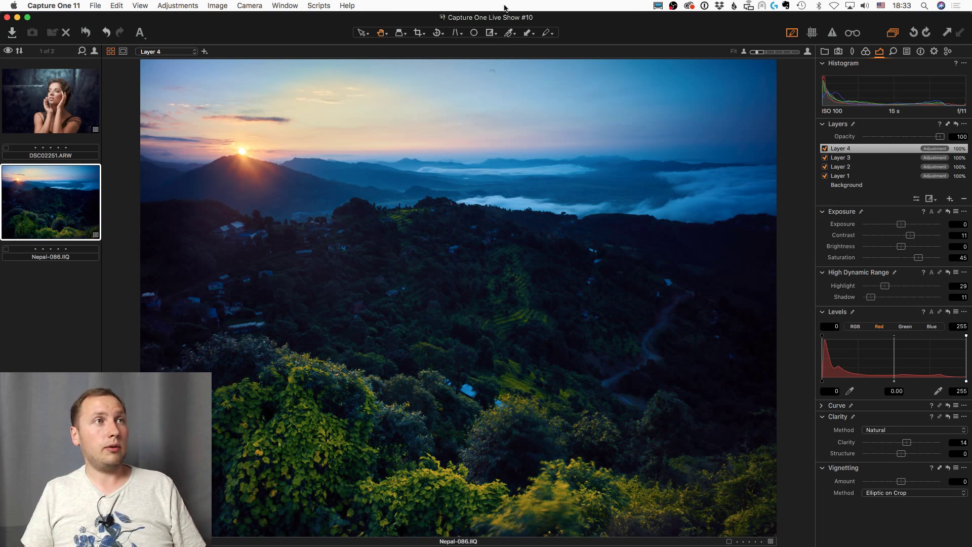
# Step: Show all images of the catalog in the library
pyautogui.click(827, 51)
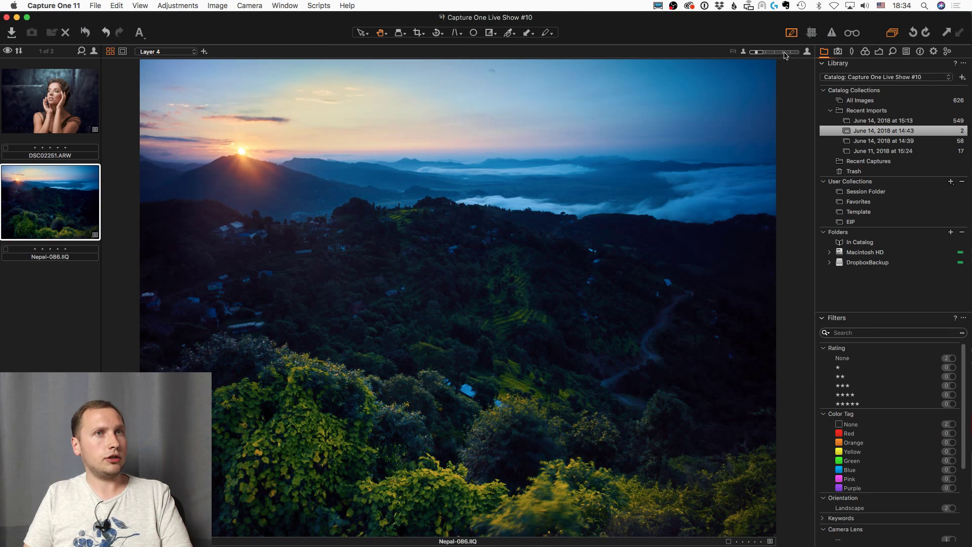
pyautogui.click(878, 101)
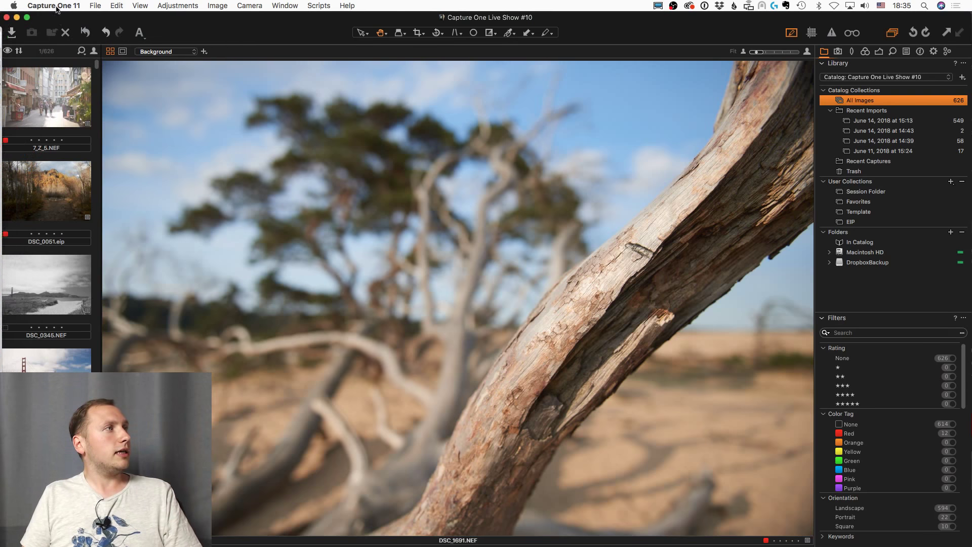
# Step: Create a new session named AlexSession from the Blank template and open it in a new window
pyautogui.click(94, 6)
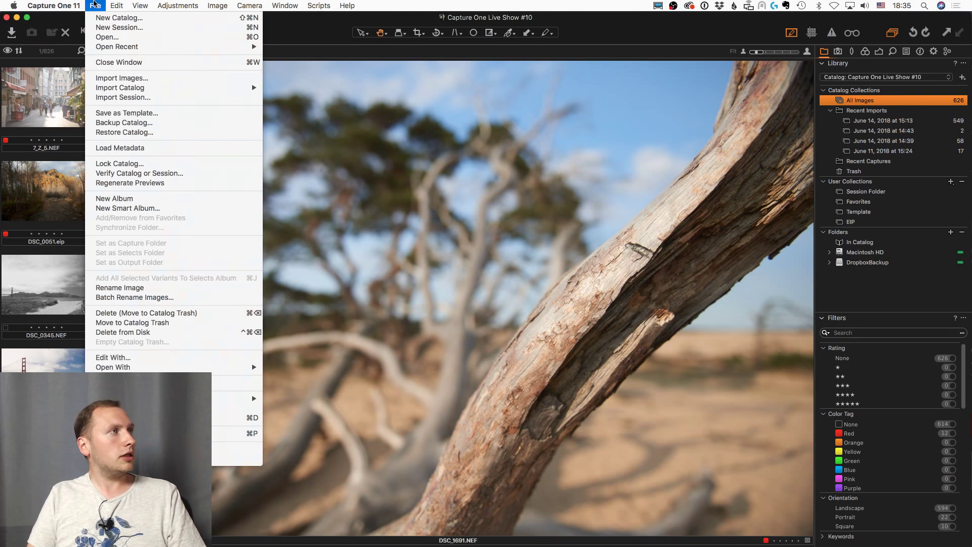
pyautogui.click(103, 28)
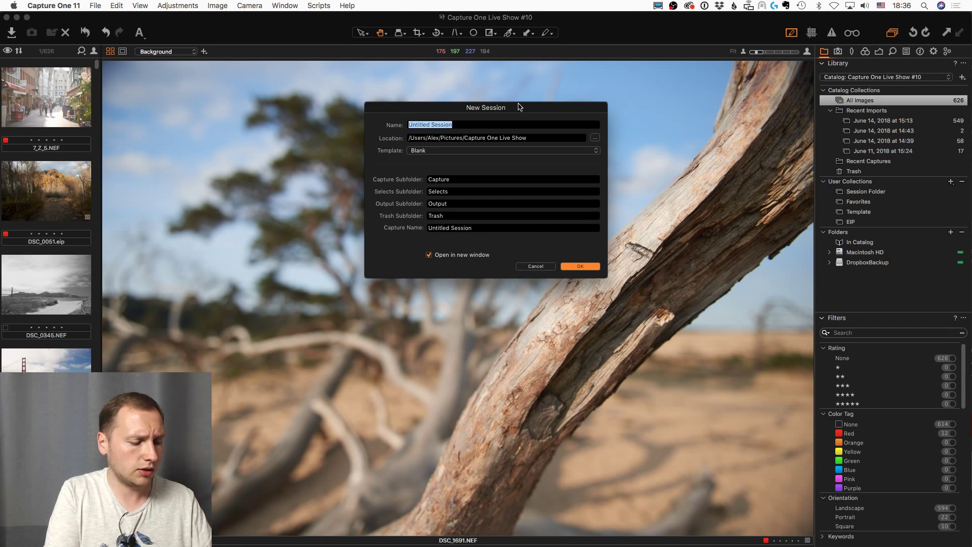
pyautogui.write('AlexSe')
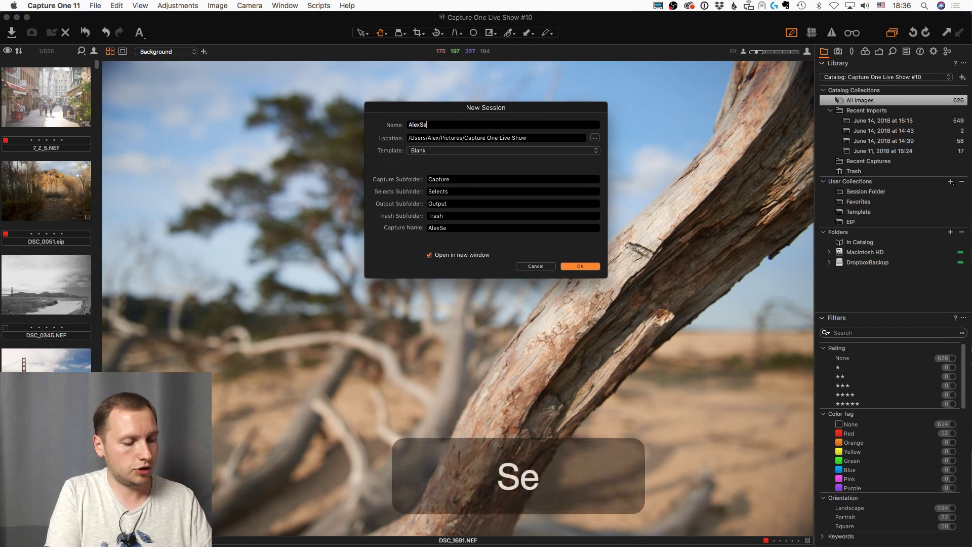
pyautogui.write('ssion')
pyautogui.press('Return')
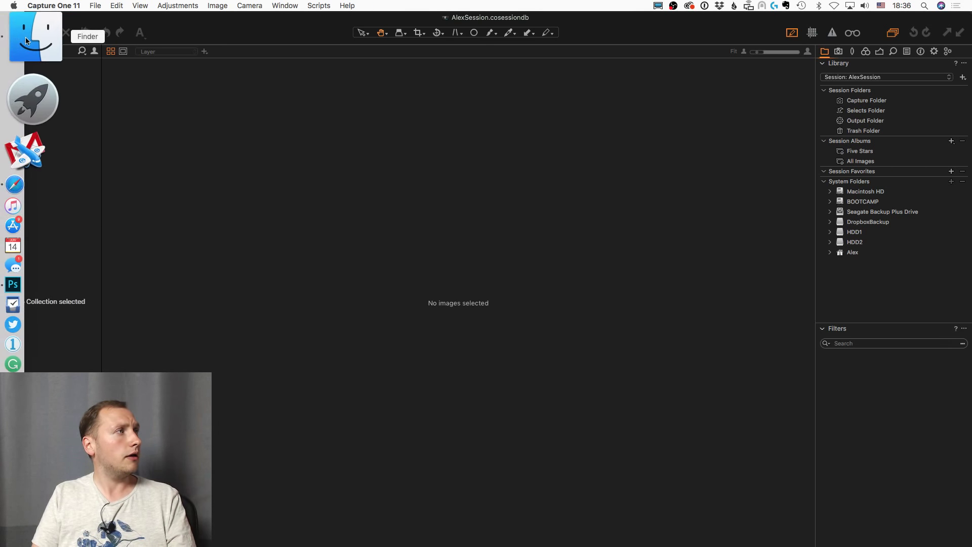
# Step: Switch to Finder and open the Capture One Live Show folder
pyautogui.click(26, 41)
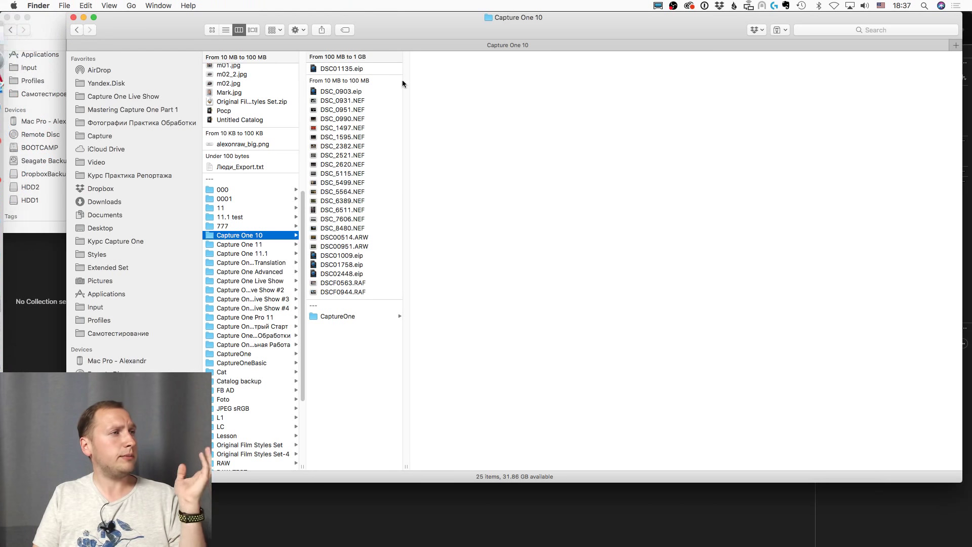
pyautogui.click(153, 97)
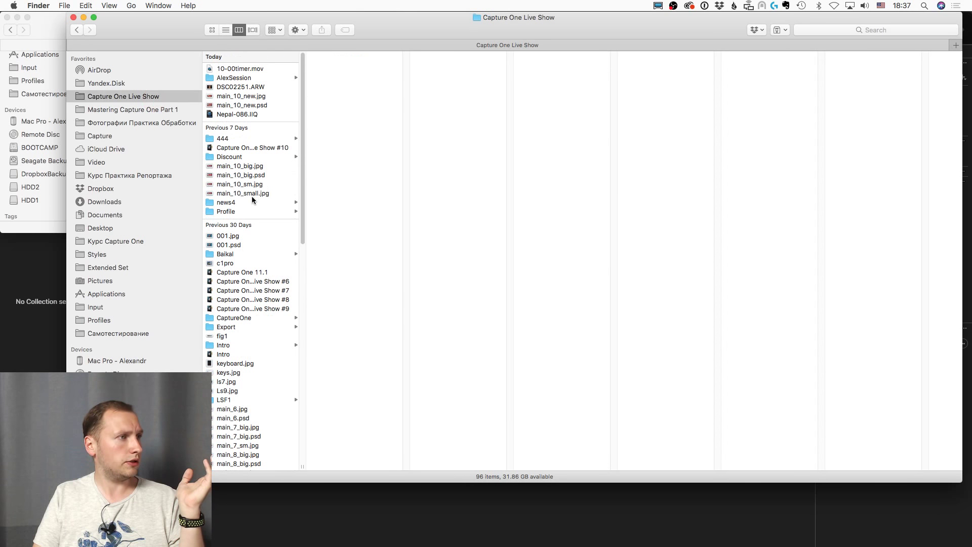
# Step: Examine the AlexSession folder's contents: the session database file and the Capture, Output, Selects and Trash subfolders
pyautogui.scroll(-10, 252, 200)
pyautogui.scroll(10, 252, 200)
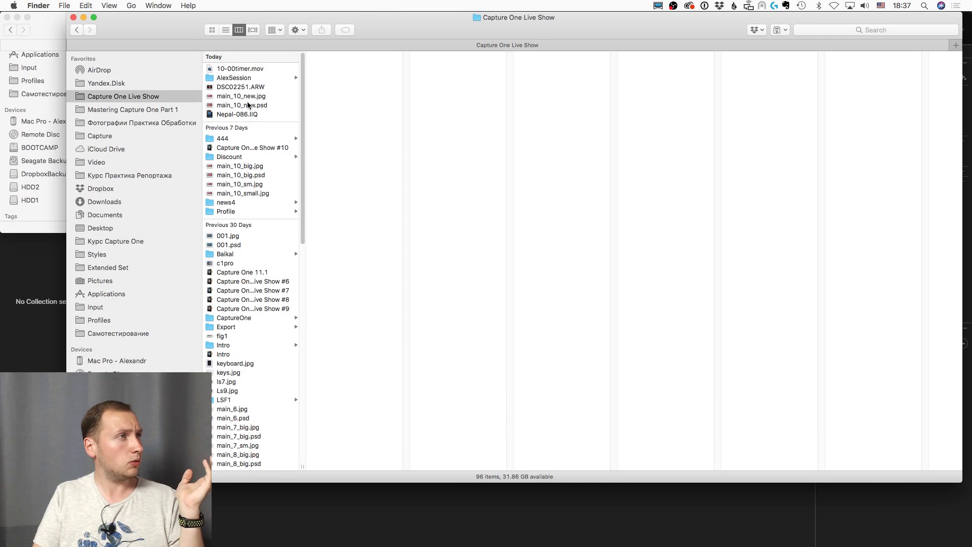
pyautogui.click(251, 79)
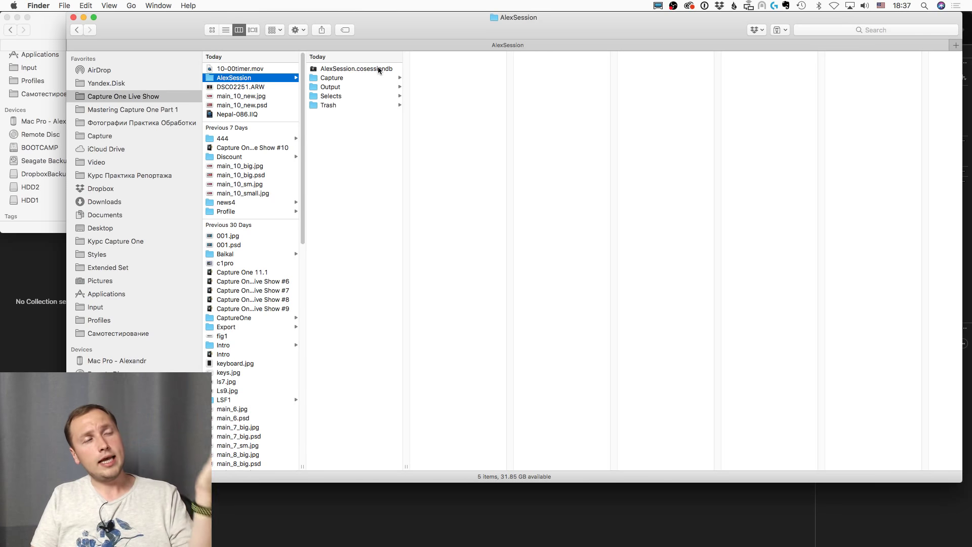
pyautogui.click(379, 70)
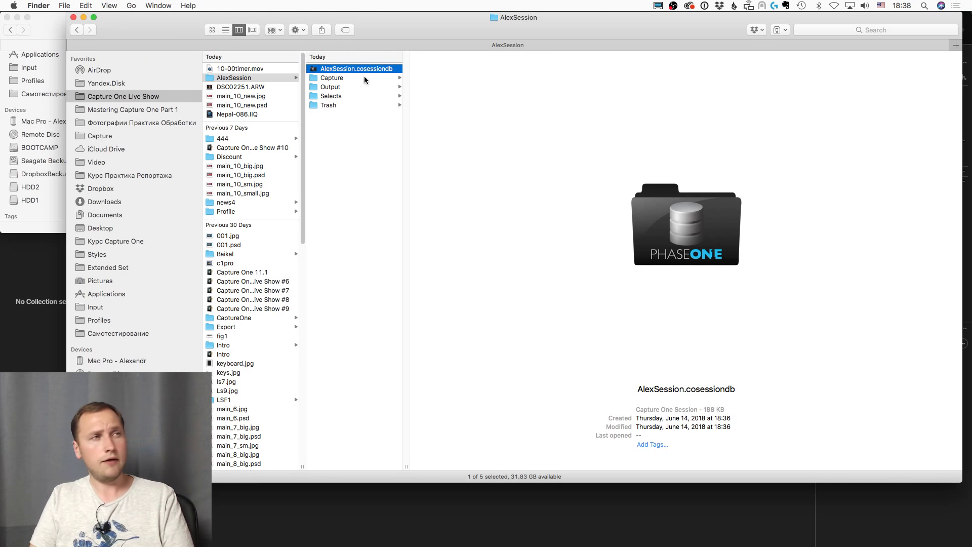
pyautogui.click(364, 78)
pyautogui.click(373, 86)
pyautogui.click(371, 94)
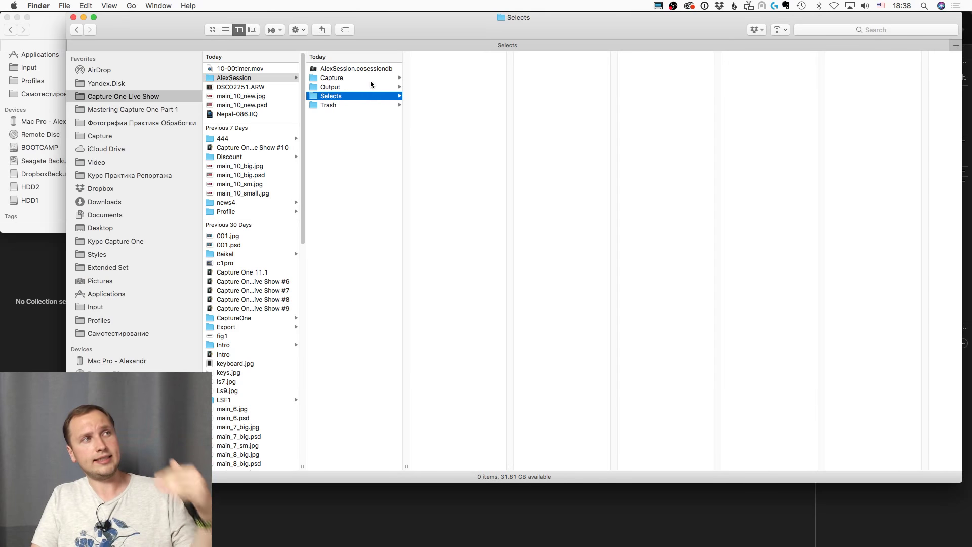
pyautogui.click(370, 79)
pyautogui.click(366, 104)
pyautogui.click(359, 79)
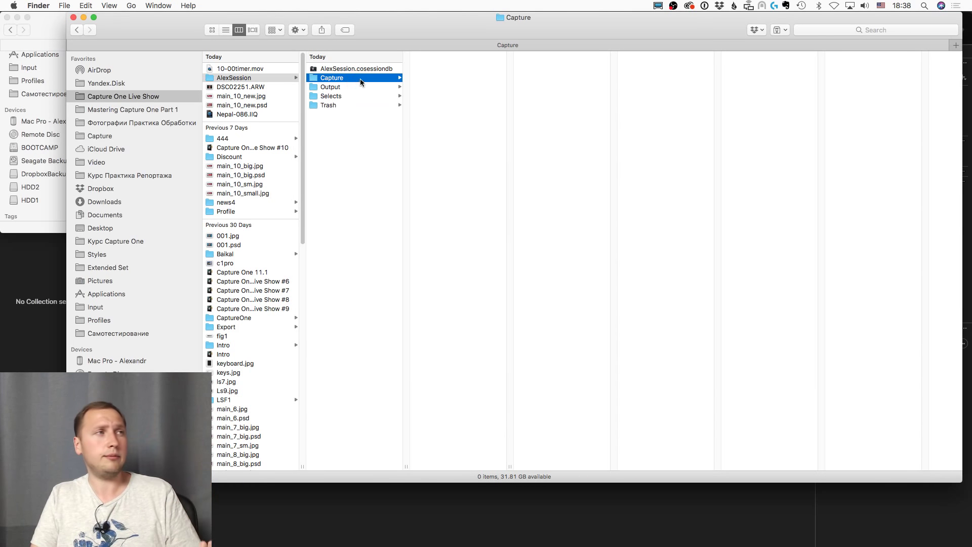
# Step: Look for sample photos in the Baikal, Test Session, Untitled Session and test folders and in the Pictures folder
pyautogui.scroll(-5, 254, 314)
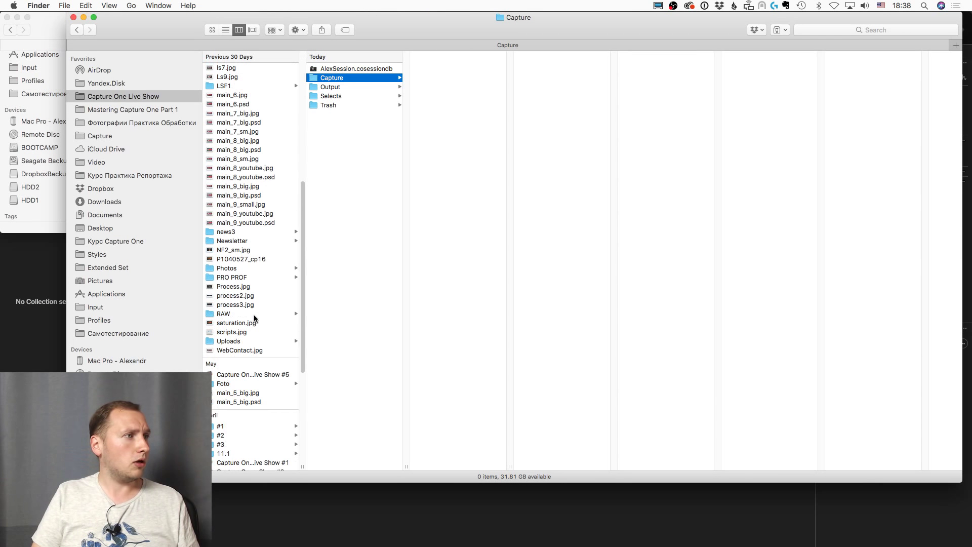
pyautogui.scroll(5, 248, 253)
pyautogui.click(242, 254)
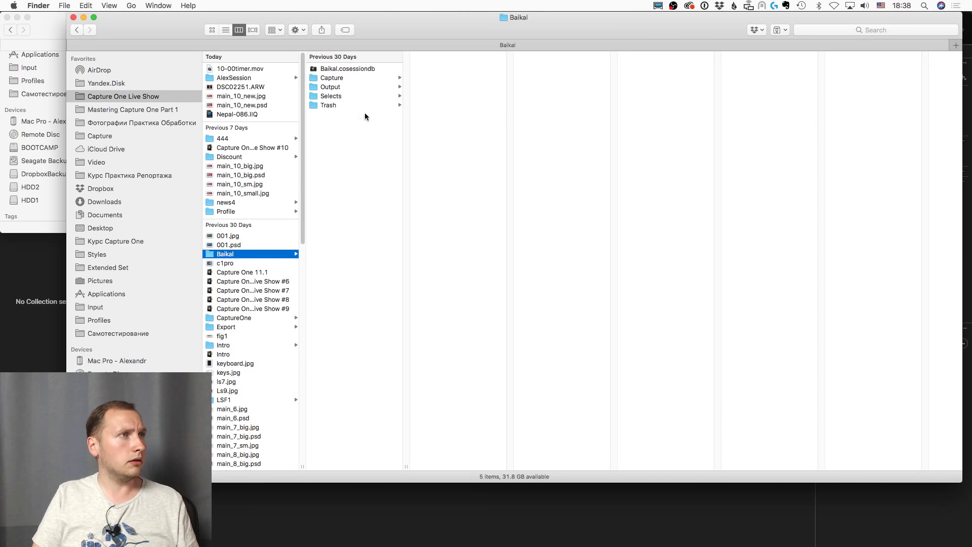
pyautogui.scroll(-10, 238, 281)
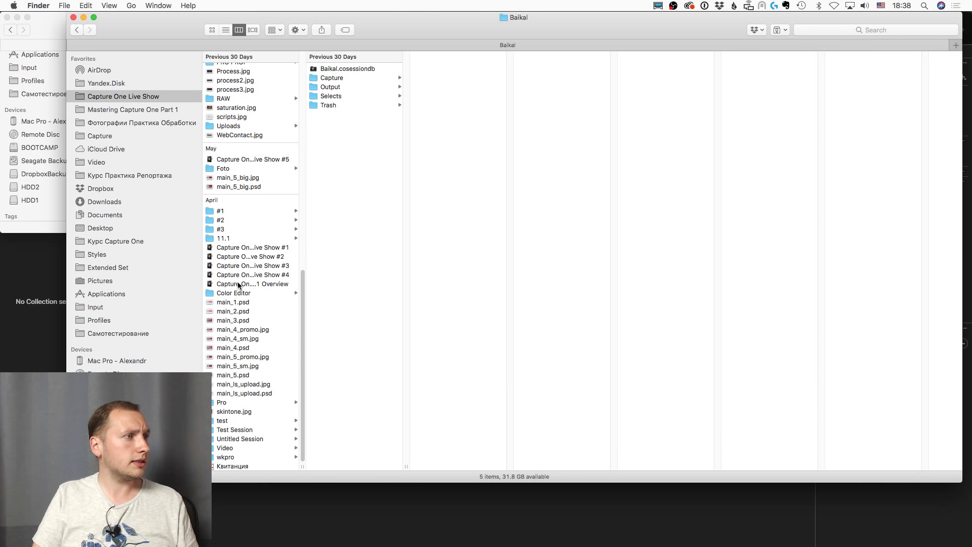
pyautogui.click(250, 430)
pyautogui.click(251, 440)
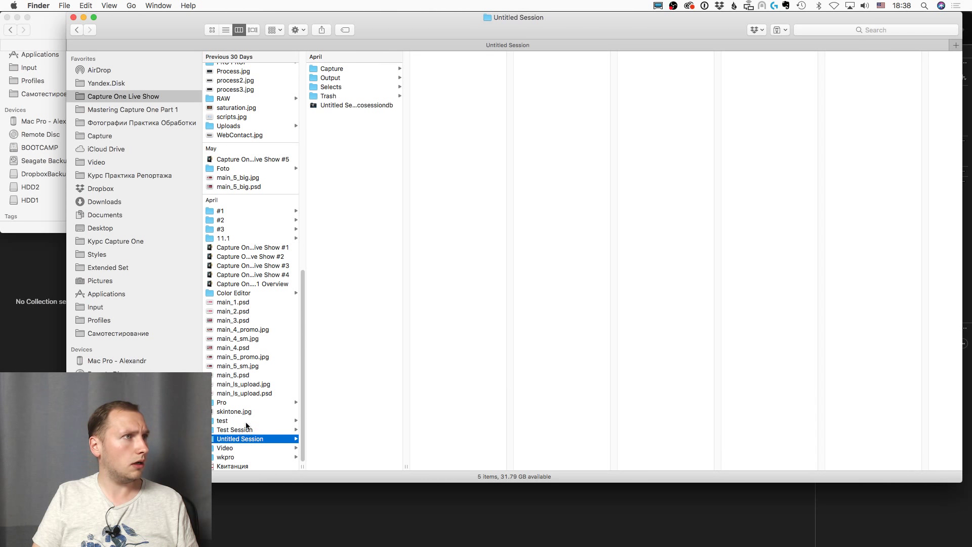
pyautogui.click(246, 421)
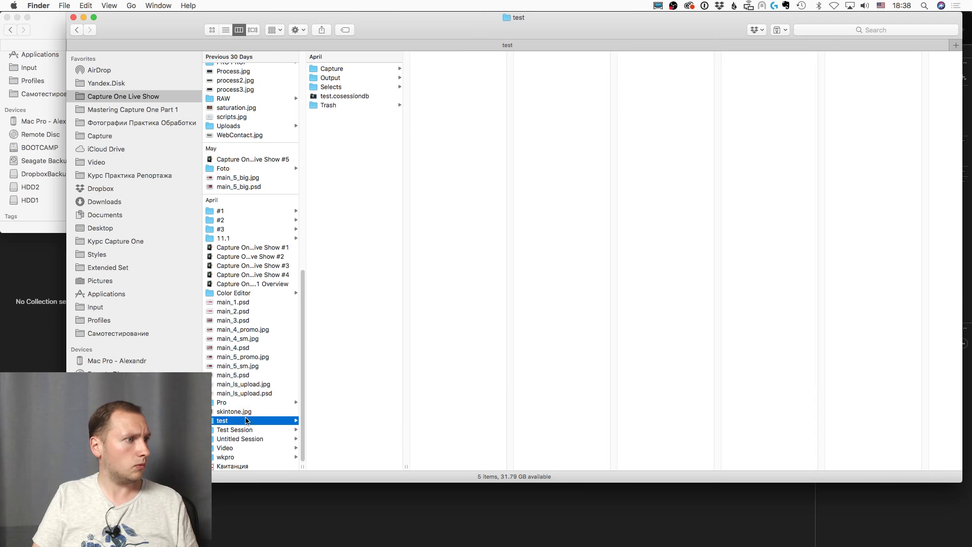
pyautogui.click(115, 280)
pyautogui.scroll(-15, 302, 193)
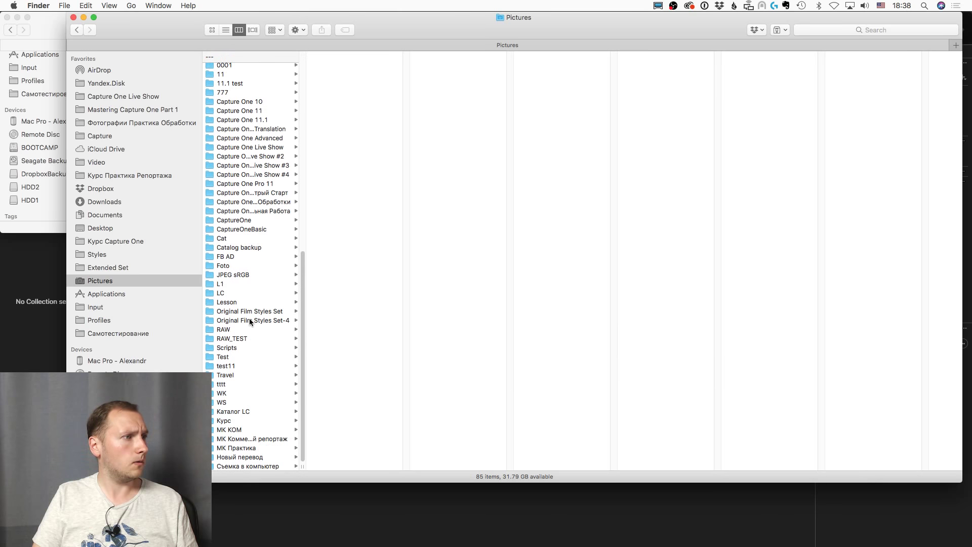
pyautogui.scroll(15, 249, 329)
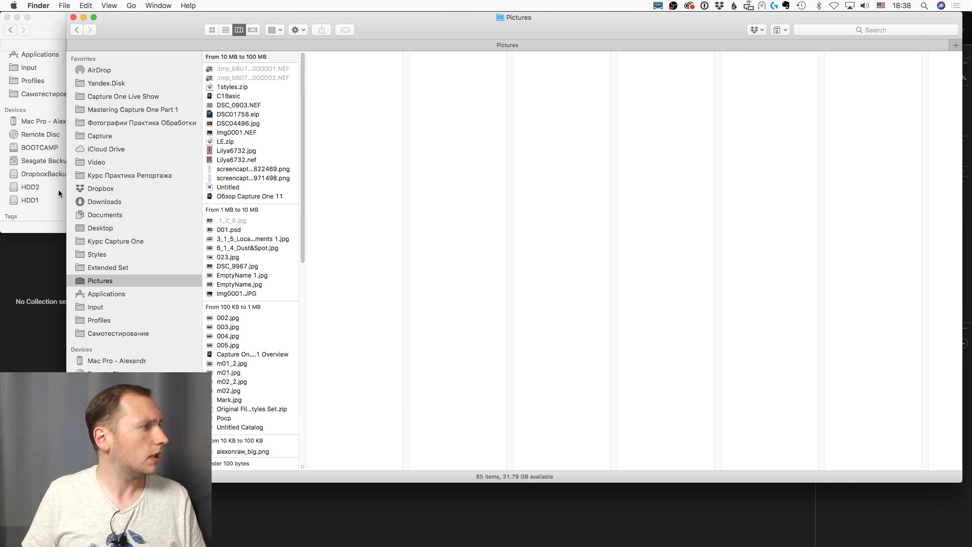
# Step: Copy DSC_0257.NEF, DSC_0315.NEF, DSC_1197.NEF, DSC_8525.NEF and DSC_9272.NEF from the Быстрая обработка folder in Фотографии Практика Обработки
pyautogui.click(150, 124)
pyautogui.click(273, 93)
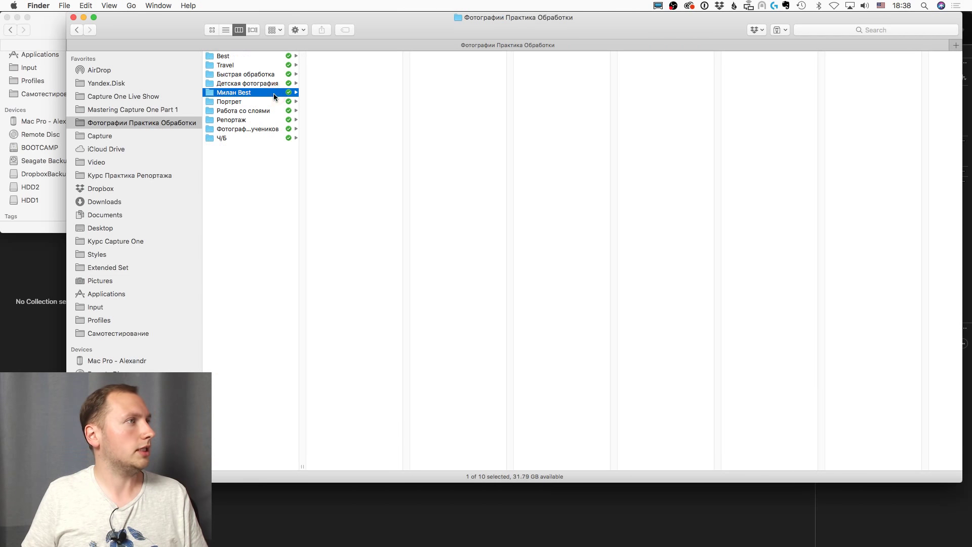
pyautogui.click(294, 83)
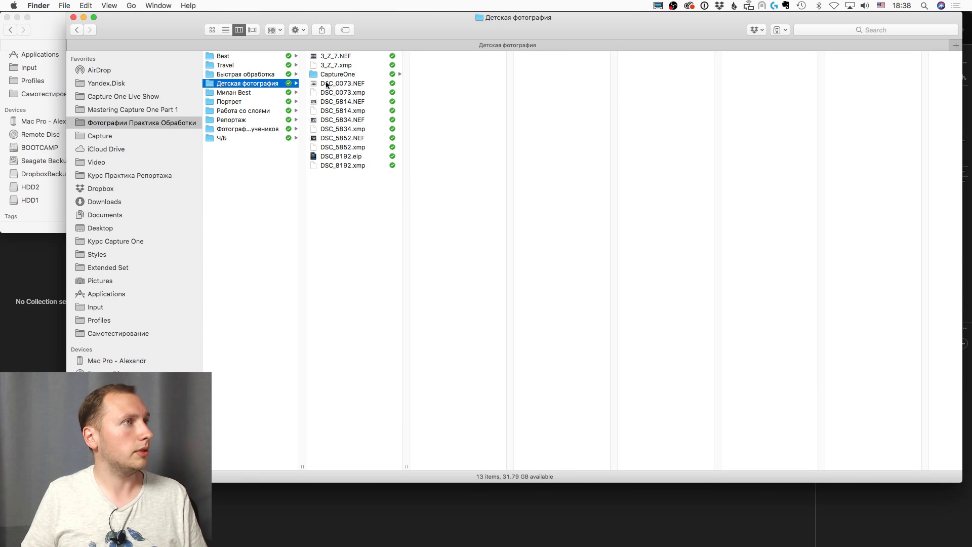
pyautogui.click(266, 74)
pyautogui.click(363, 83)
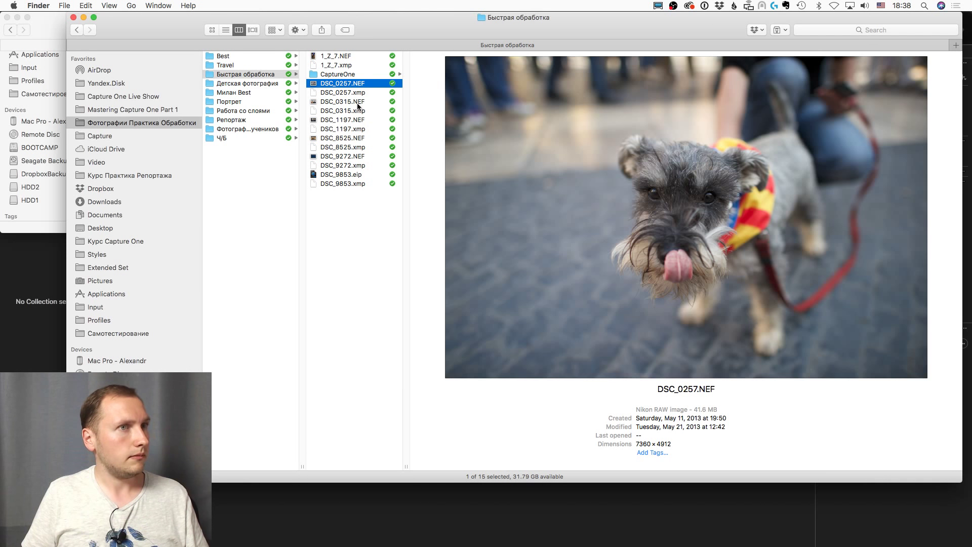
pyautogui.keyDown('super'); pyautogui.click(358, 102); pyautogui.keyUp('super')
pyautogui.keyDown('super'); pyautogui.click(361, 120); pyautogui.keyUp('super')
pyautogui.keyDown('super'); pyautogui.click(363, 138); pyautogui.keyUp('super')
pyautogui.keyDown('super'); pyautogui.click(363, 157); pyautogui.keyUp('super')
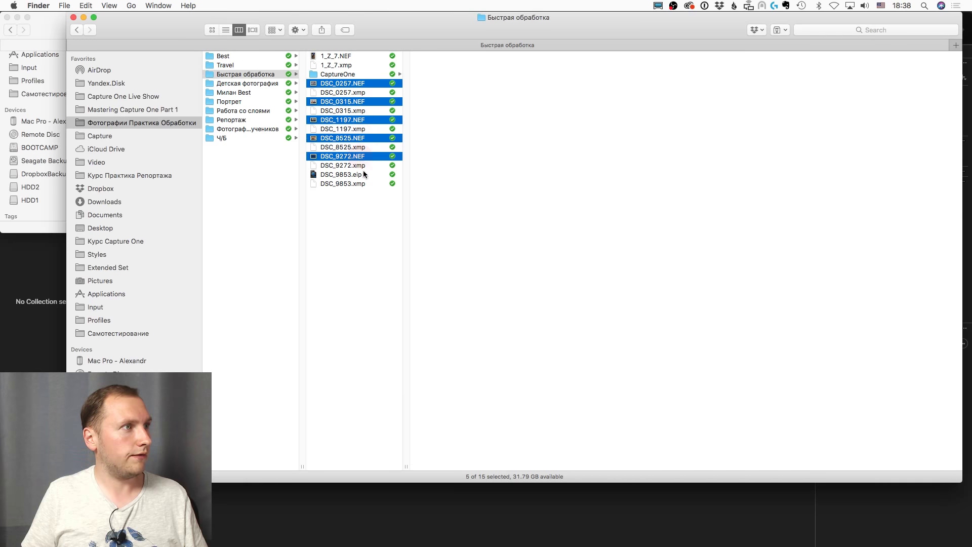
pyautogui.press('super+c')
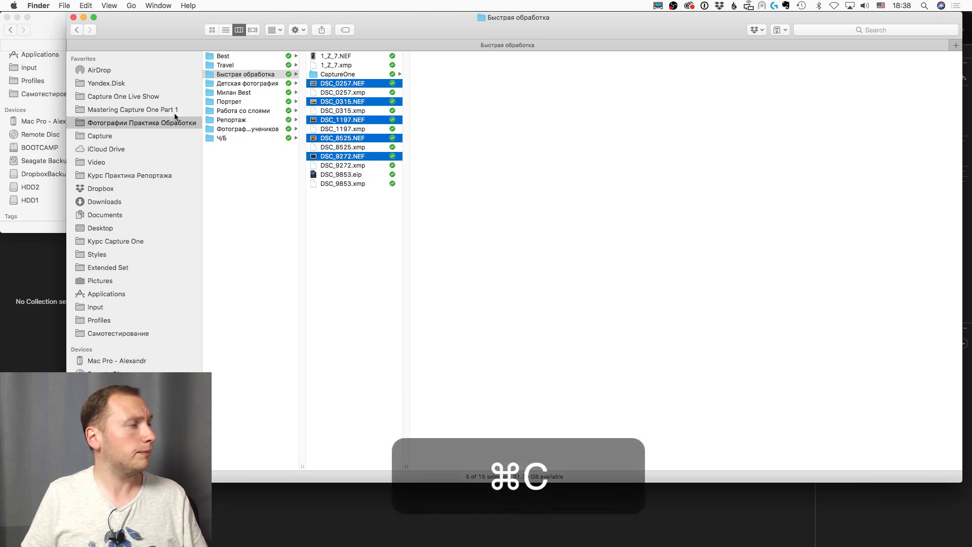
# Step: Paste the copied NEF files into AlexSession's Capture folder inside Capture One Live Show
pyautogui.click(150, 96)
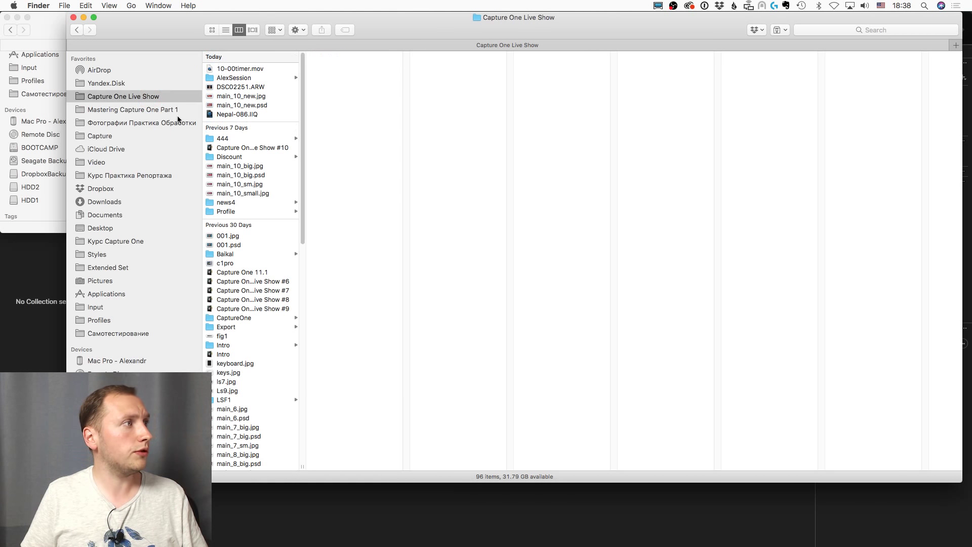
pyautogui.click(266, 77)
pyautogui.click(362, 77)
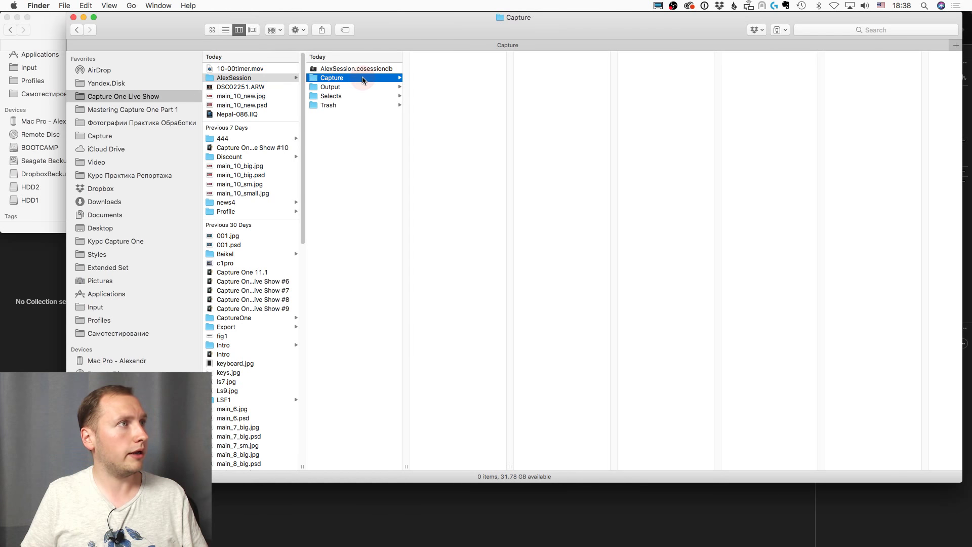
pyautogui.press('super+v')
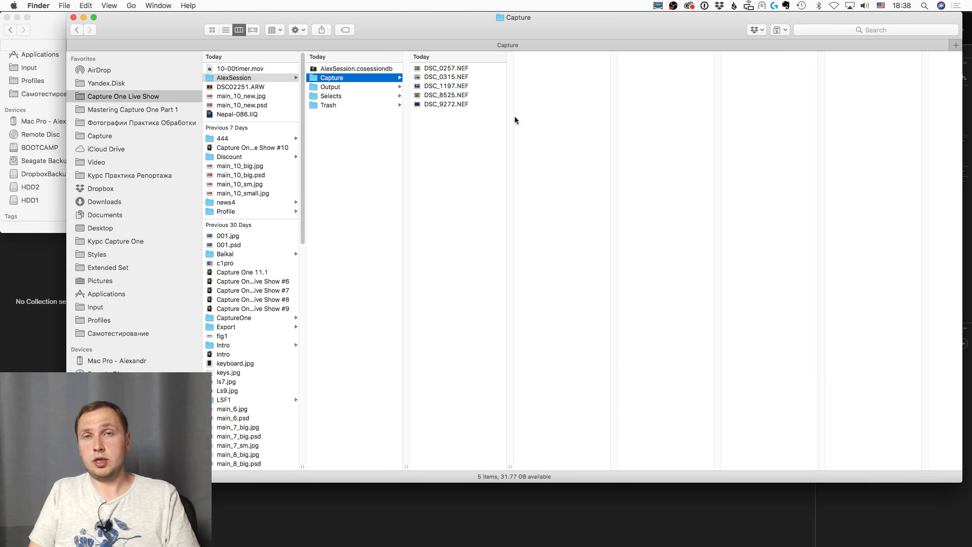
# Step: Switch to Capture One, show the session's Capture Folder and display DSC_0257.NEF in the viewer
pyautogui.click(576, 510)
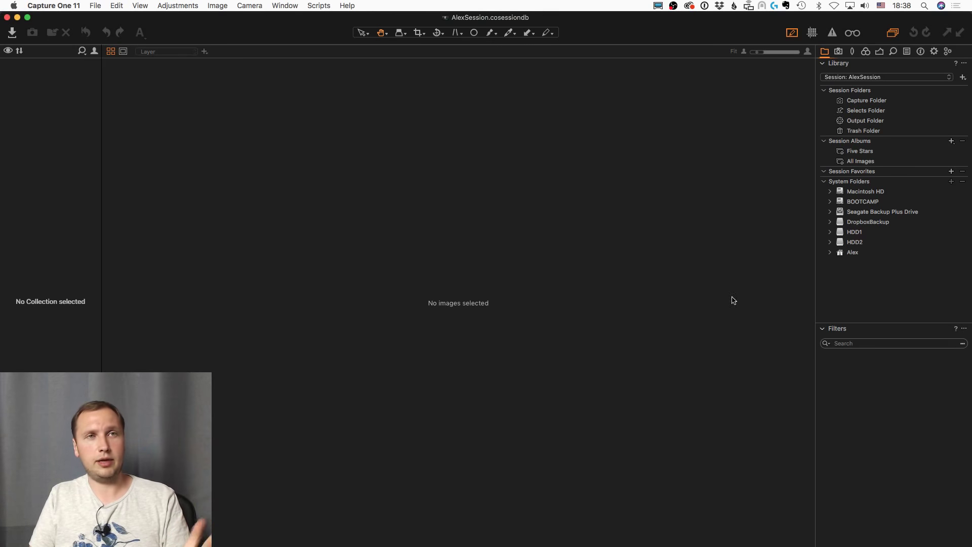
pyautogui.click(880, 103)
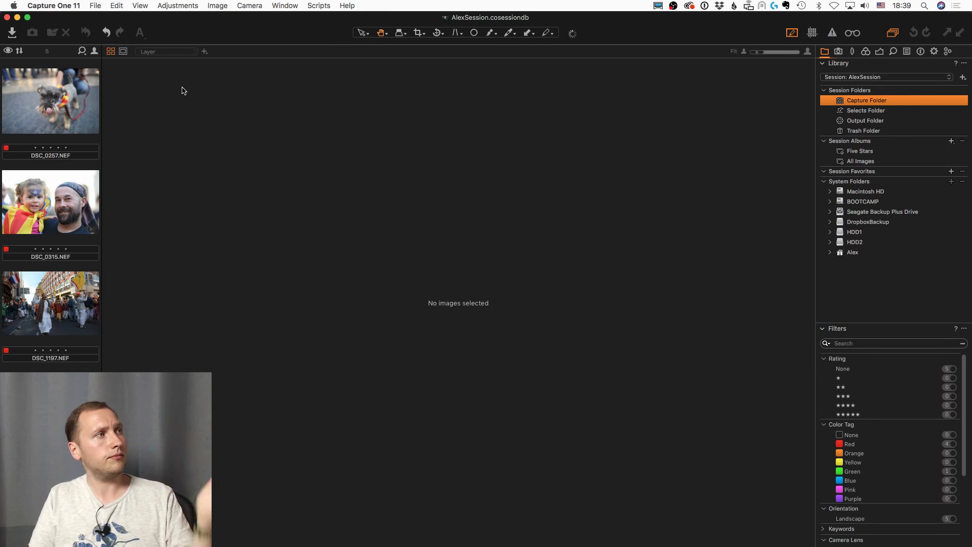
pyautogui.click(57, 109)
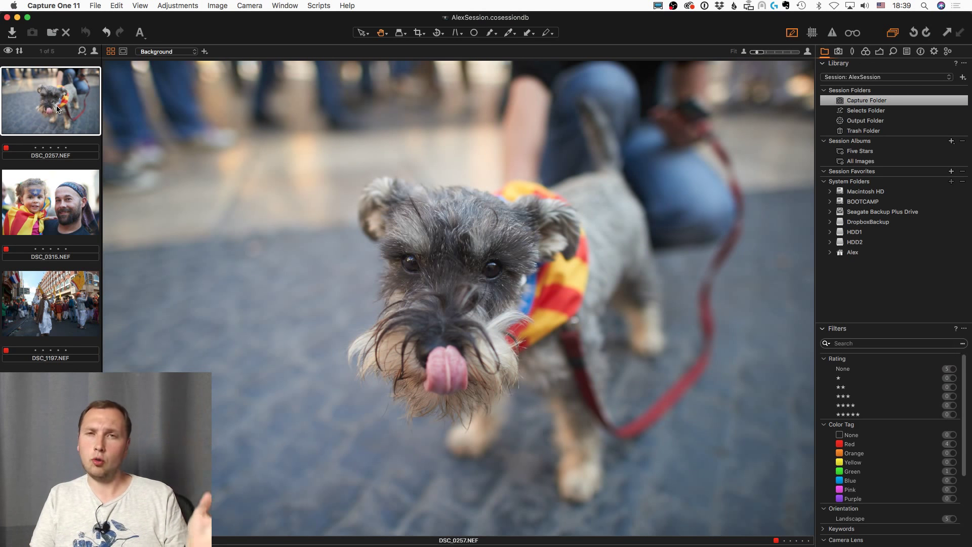
# Step: Switch to Finder and examine the CaptureOne subfolder inside the session's Capture folder
pyautogui.click(27, 31)
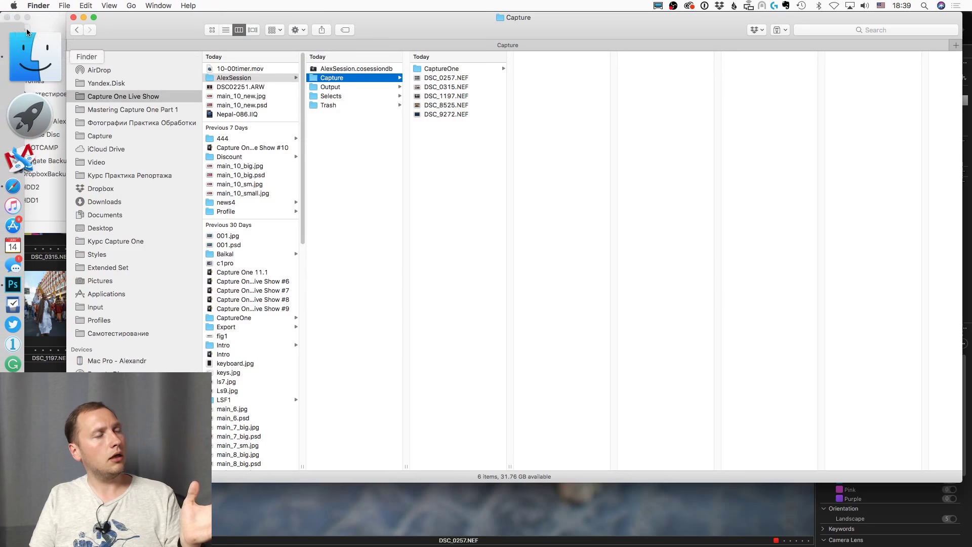
pyautogui.click(468, 71)
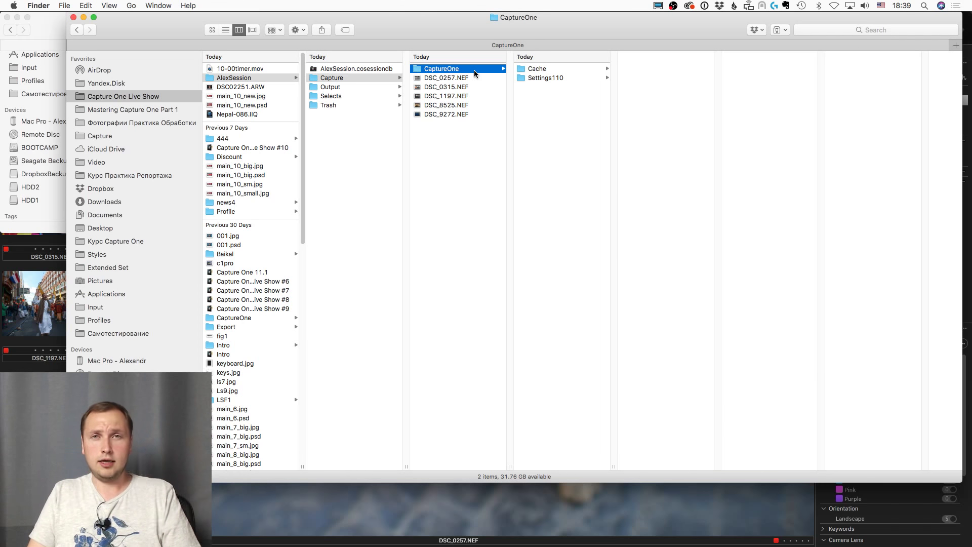
pyautogui.click(456, 259)
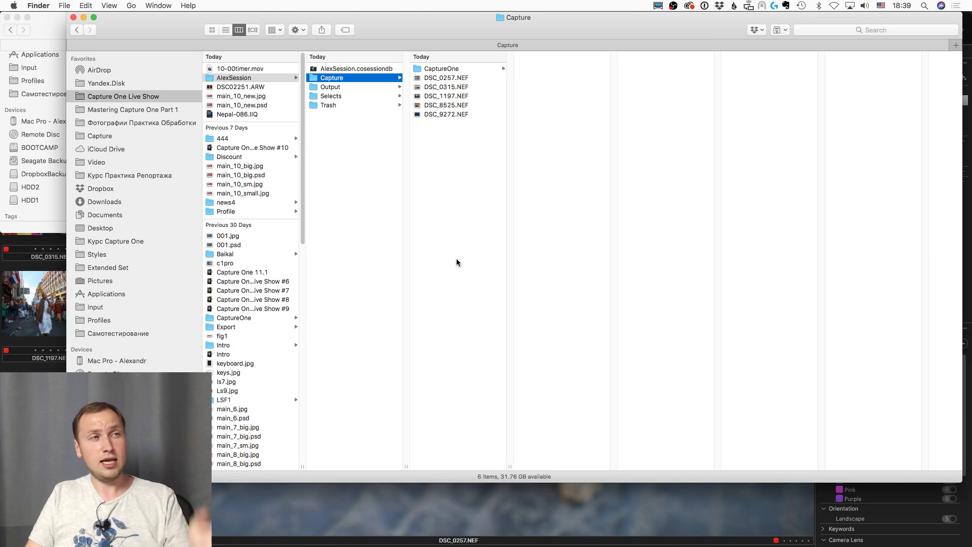
pyautogui.click(469, 66)
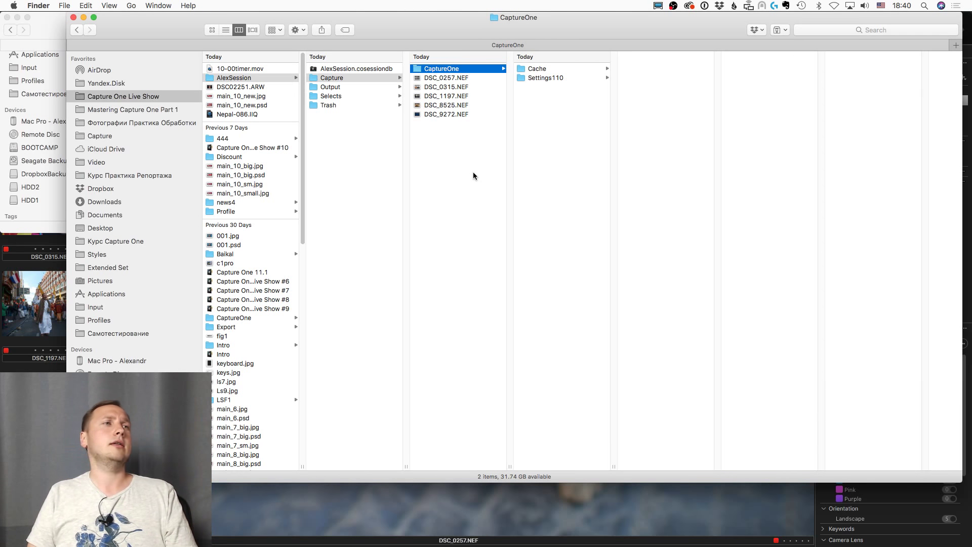
pyautogui.press('Left')
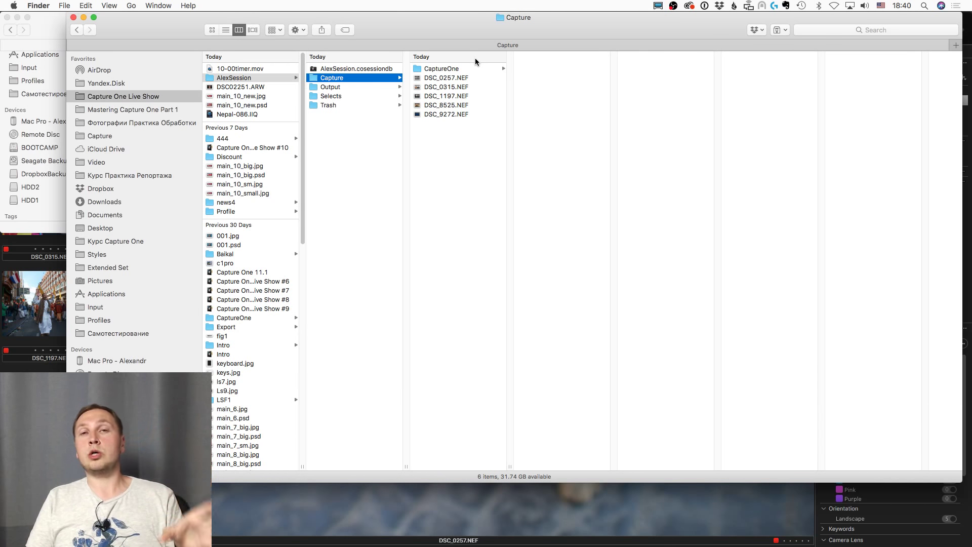
pyautogui.click(468, 69)
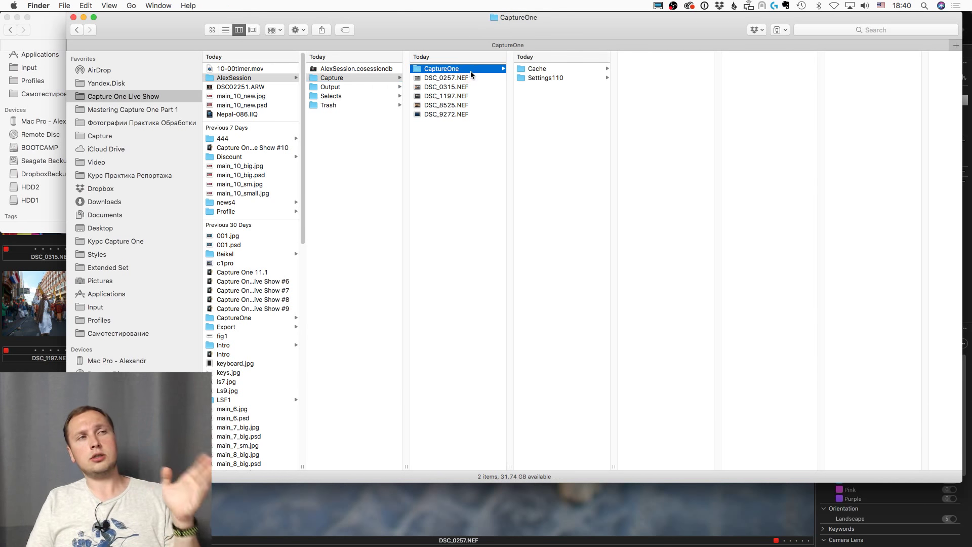
pyautogui.click(464, 172)
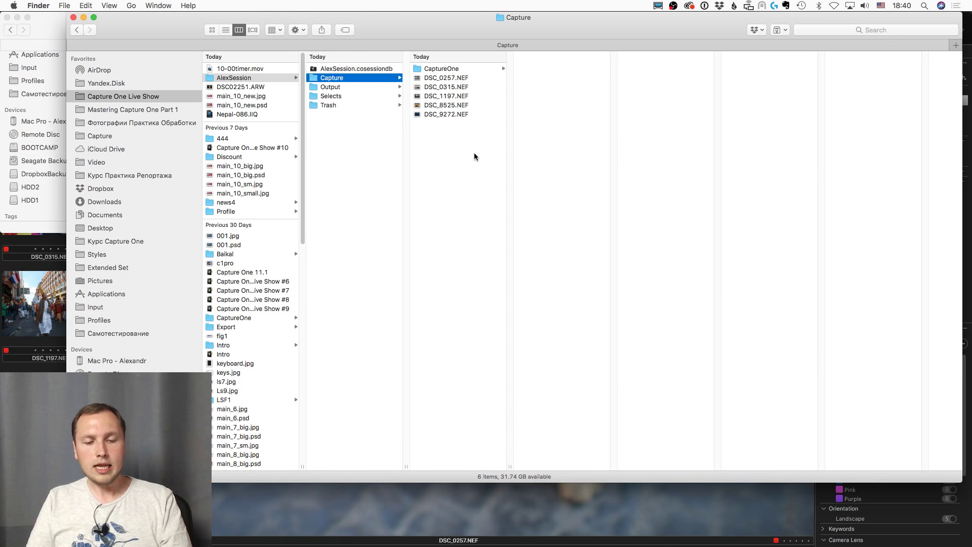
# Step: Review AlexSession's Capture, Output and Selects folders on disk, including DSC_0315.NEF, and return to Capture One
pyautogui.click(380, 130)
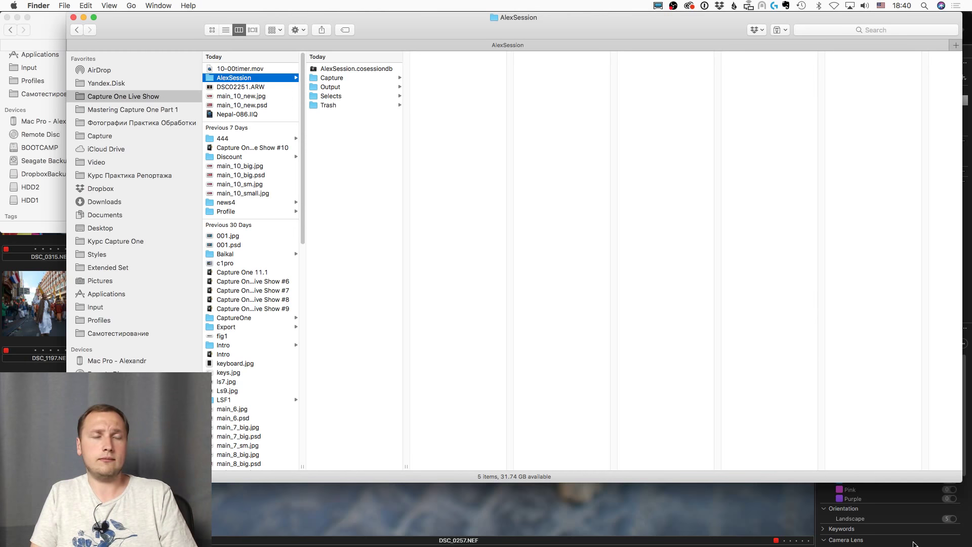
pyautogui.click(374, 80)
pyautogui.click(433, 87)
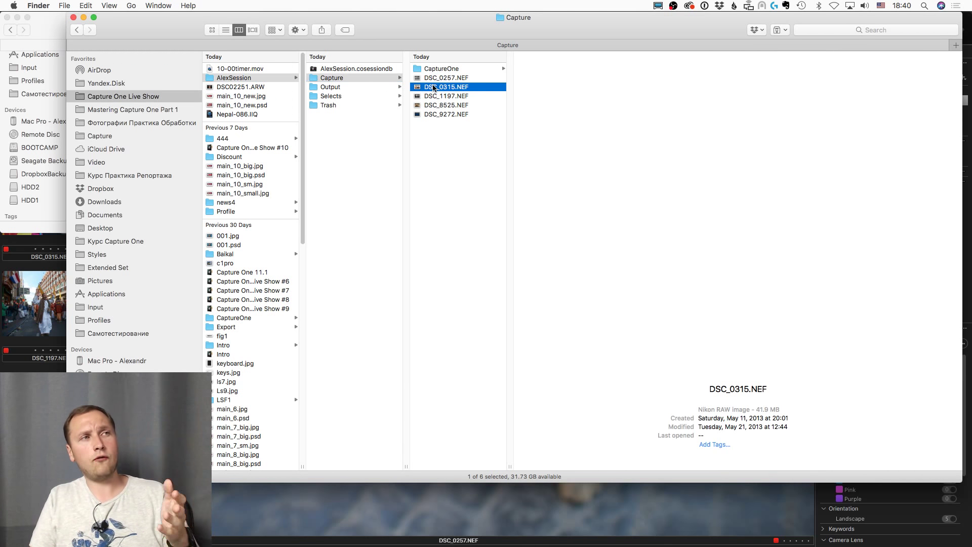
pyautogui.click(372, 87)
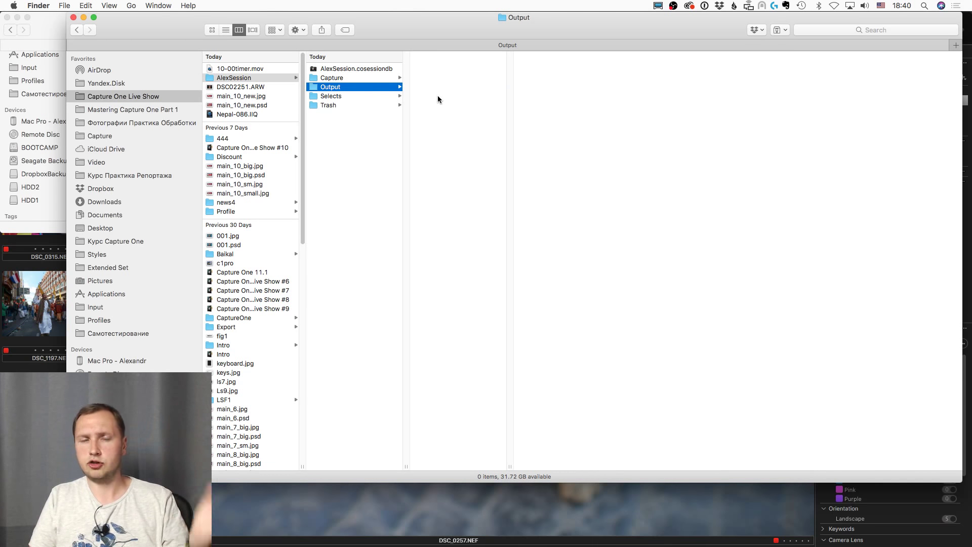
pyautogui.click(387, 96)
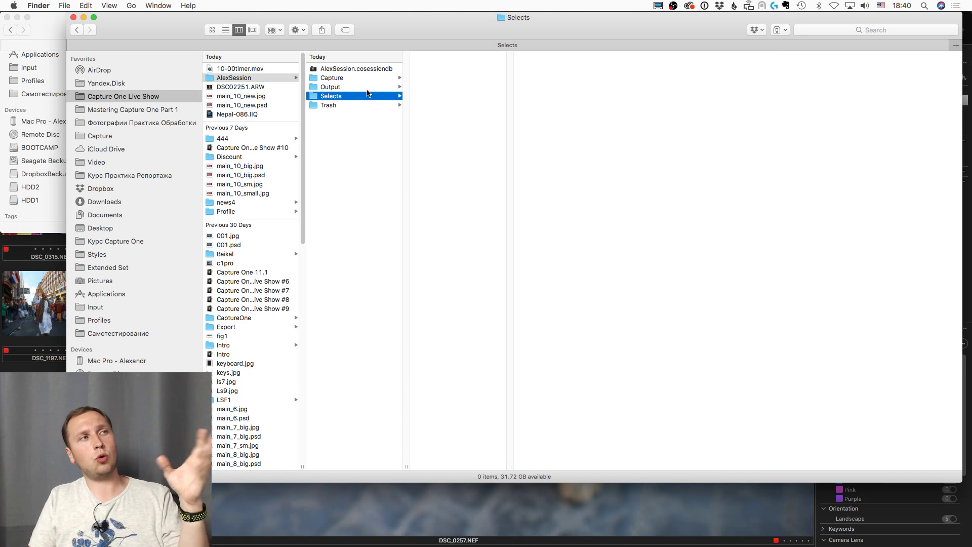
pyautogui.click(921, 544)
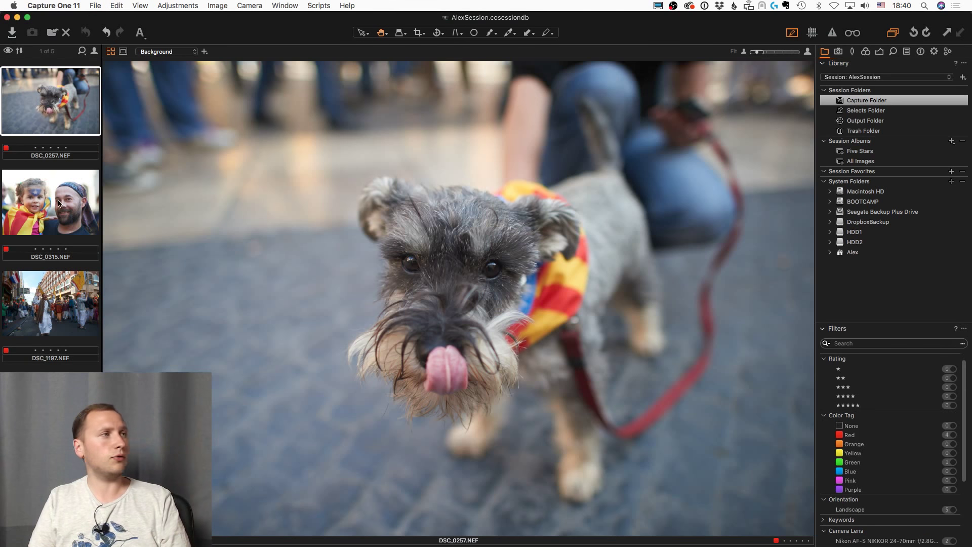
# Step: Move DSC_0257.NEF from the Capture Folder to the session's Selects Folder, accepting the file move
pyautogui.rightClick(84, 104)
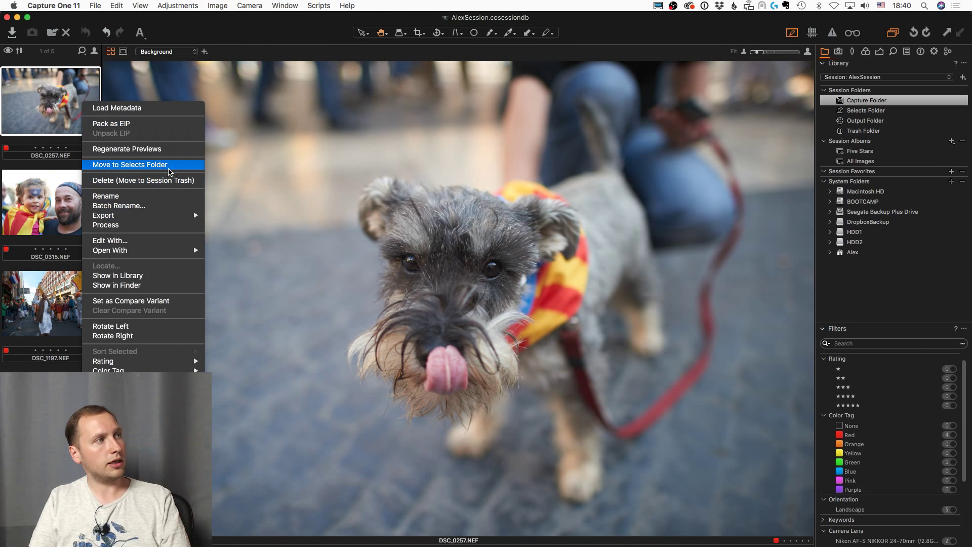
pyautogui.click(171, 167)
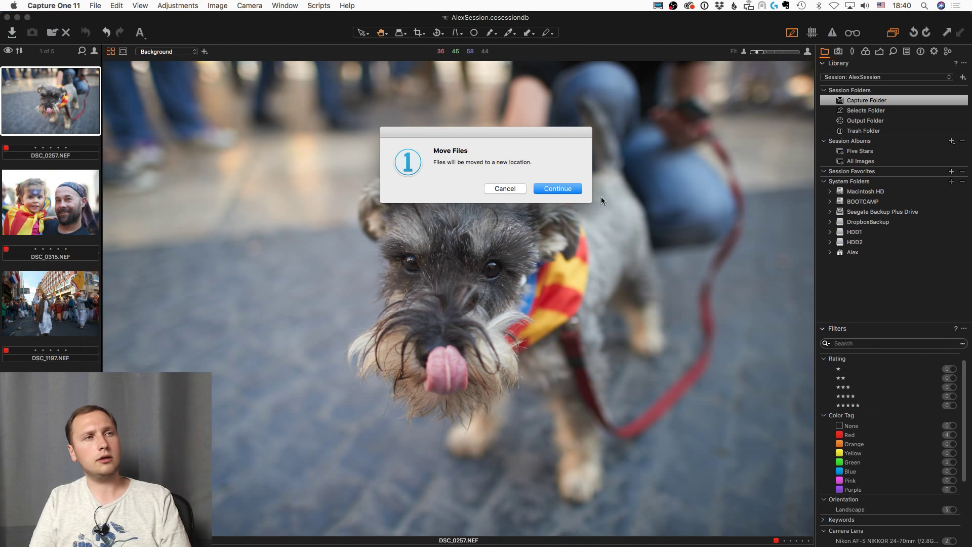
pyautogui.click(568, 189)
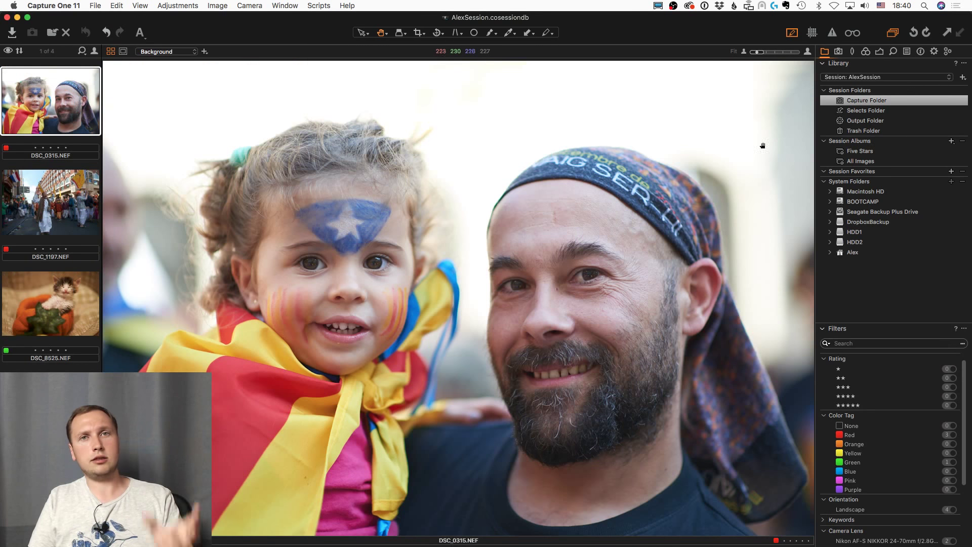
# Step: Display DSC_8525.NEF, examine AlexSession's Selects, Trash and Capture folders in Finder, and return to Capture One
pyautogui.click(41, 306)
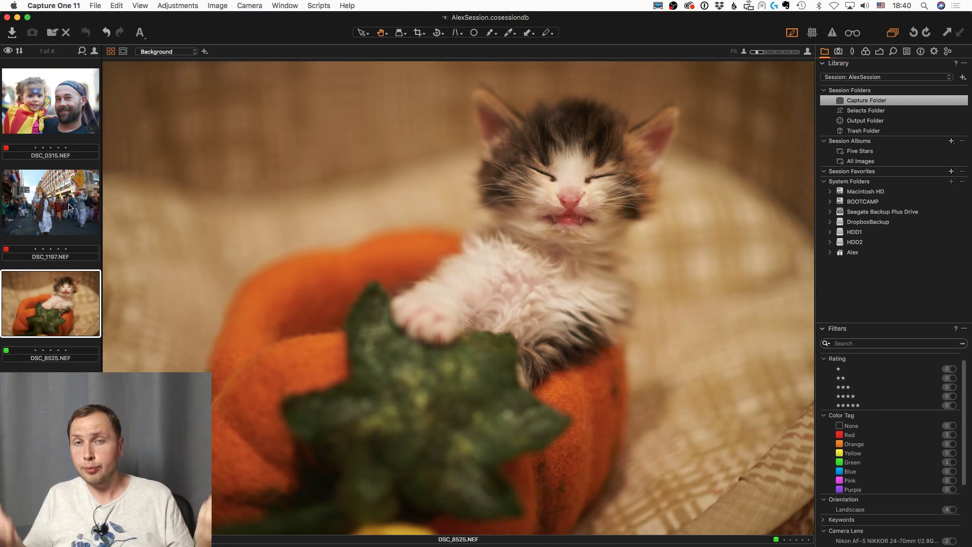
pyautogui.click(13, 36)
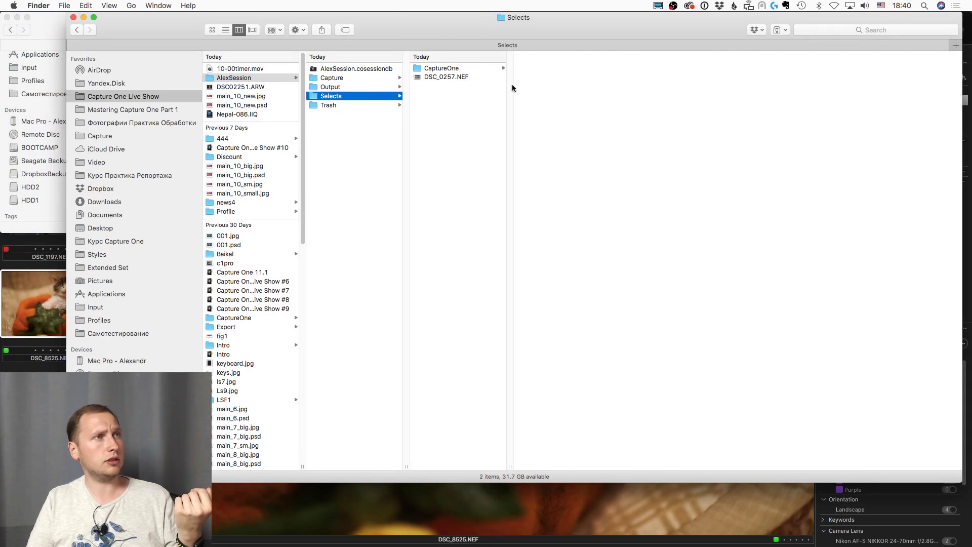
pyautogui.click(462, 71)
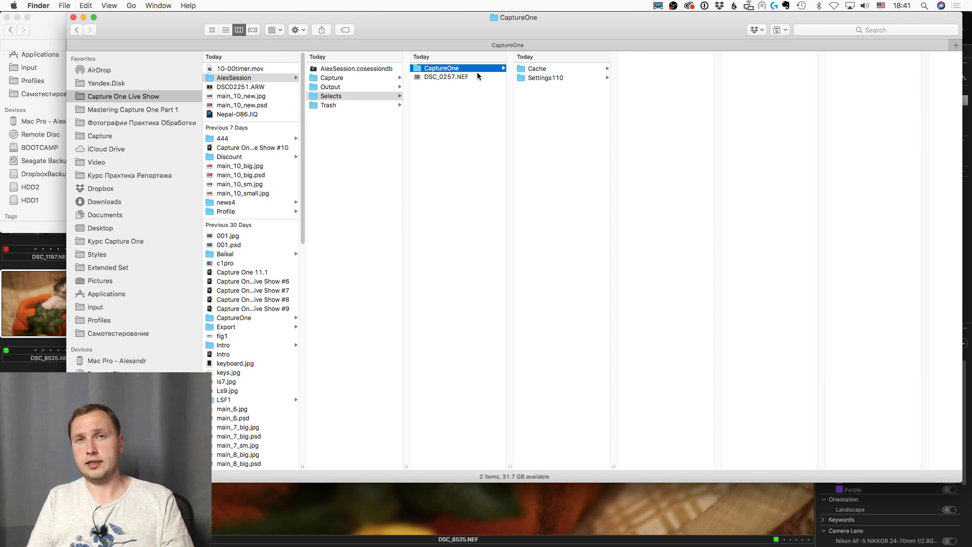
pyautogui.click(384, 105)
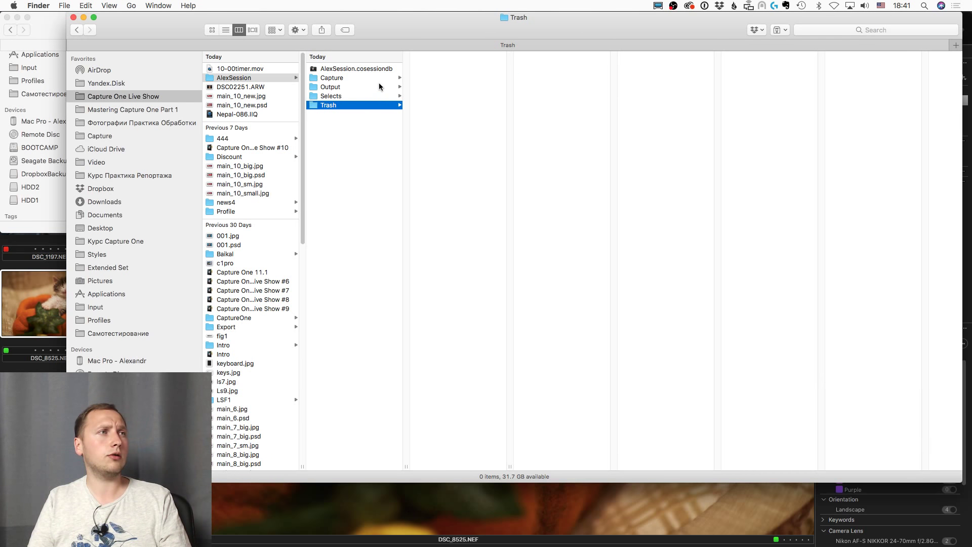
pyautogui.click(379, 84)
pyautogui.click(378, 78)
pyautogui.click(60, 257)
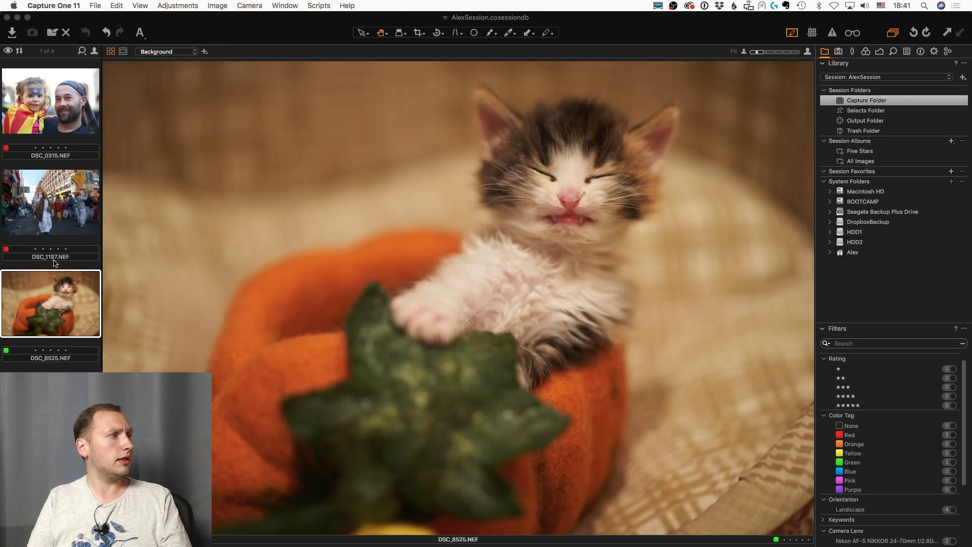
# Step: Delete the kitten photo DSC_8525.NEF to the session trash
pyautogui.click(73, 219)
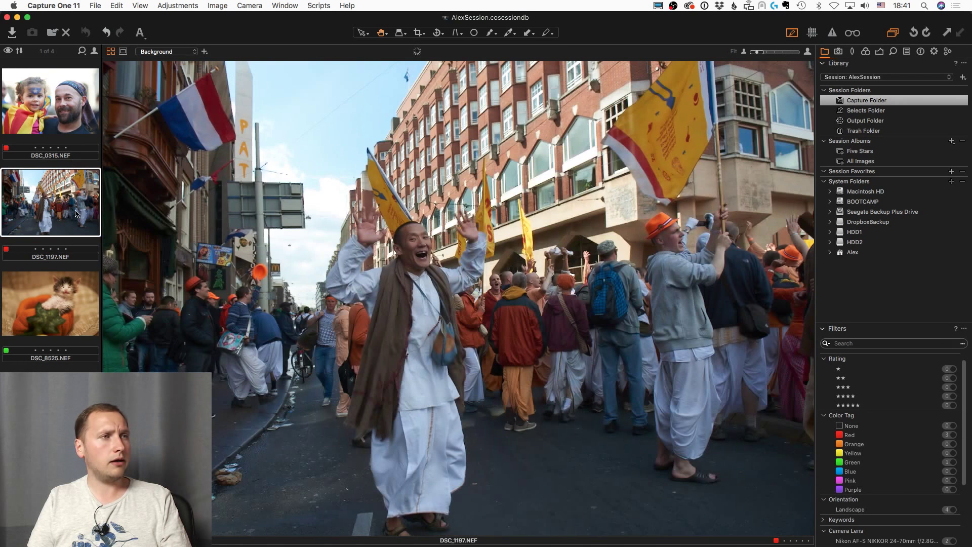
pyautogui.click(66, 310)
pyautogui.rightClick(66, 310)
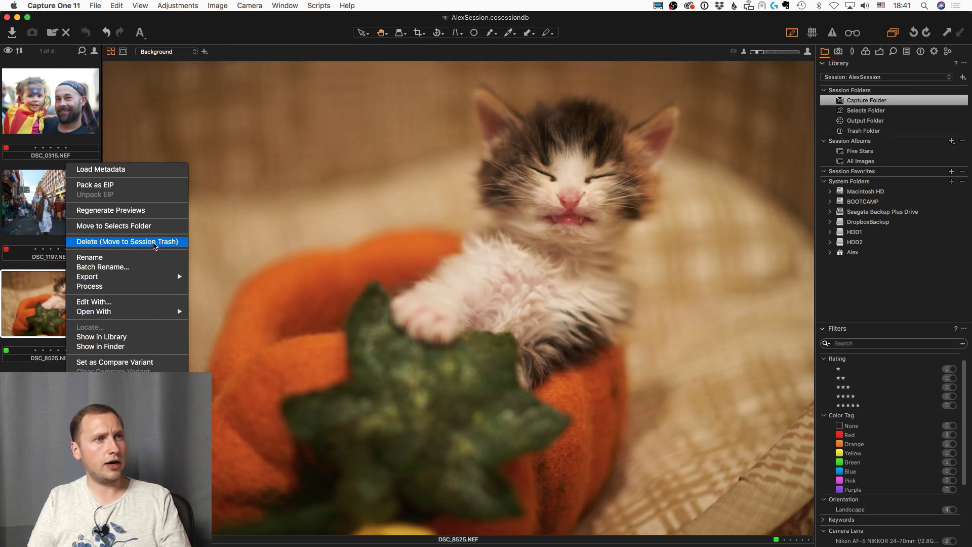
pyautogui.click(153, 242)
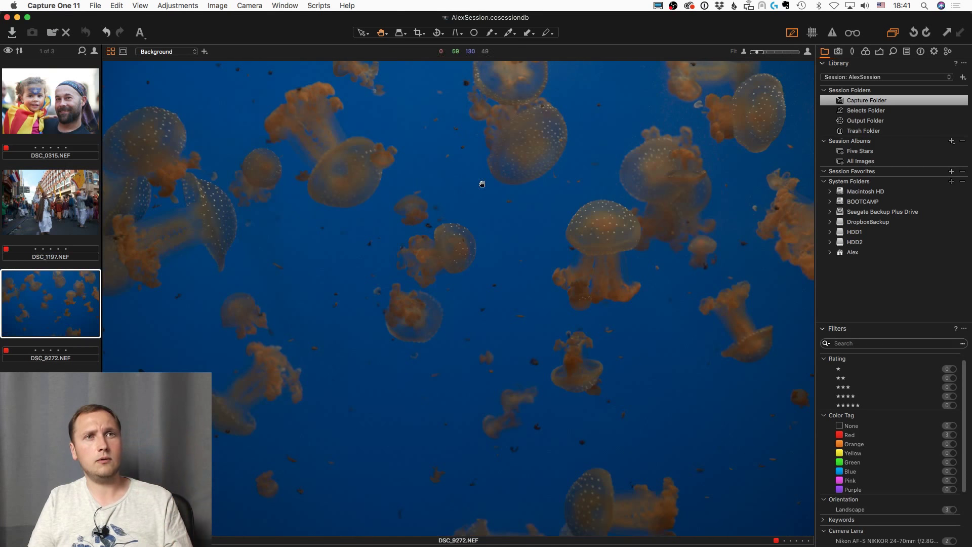
# Step: Switch to Finder, check AlexSession's Trash and Capture folders on disk, and return to Capture One
pyautogui.click(23, 28)
pyautogui.click(363, 105)
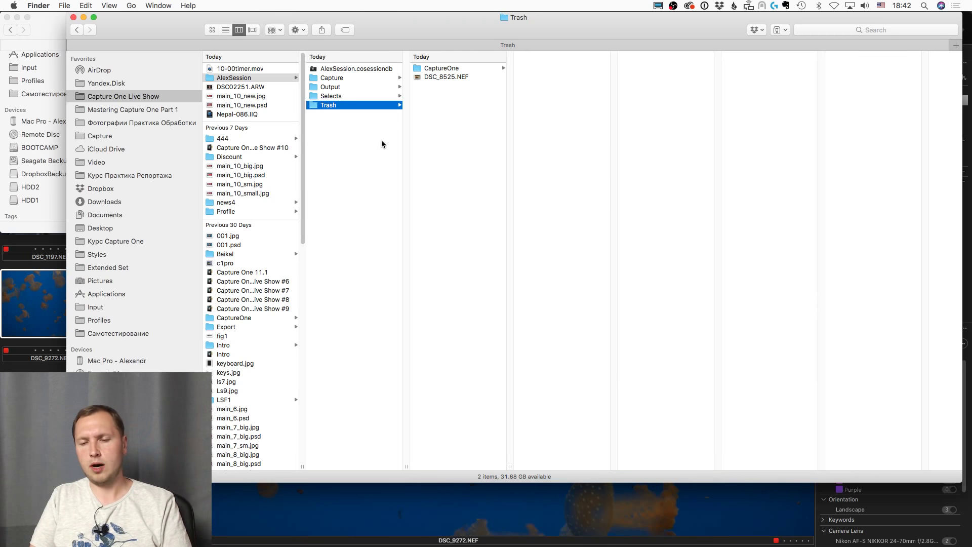
pyautogui.press('Left')
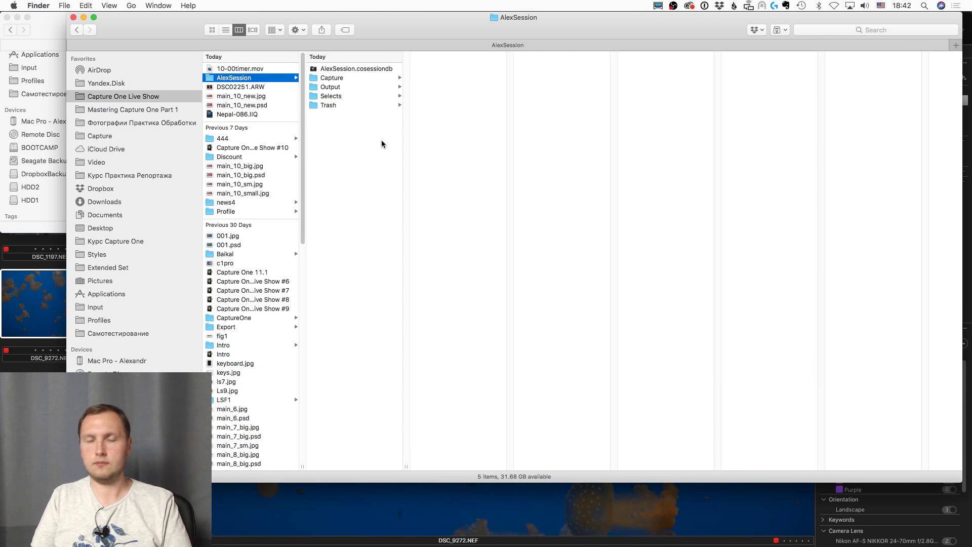
pyautogui.click(376, 81)
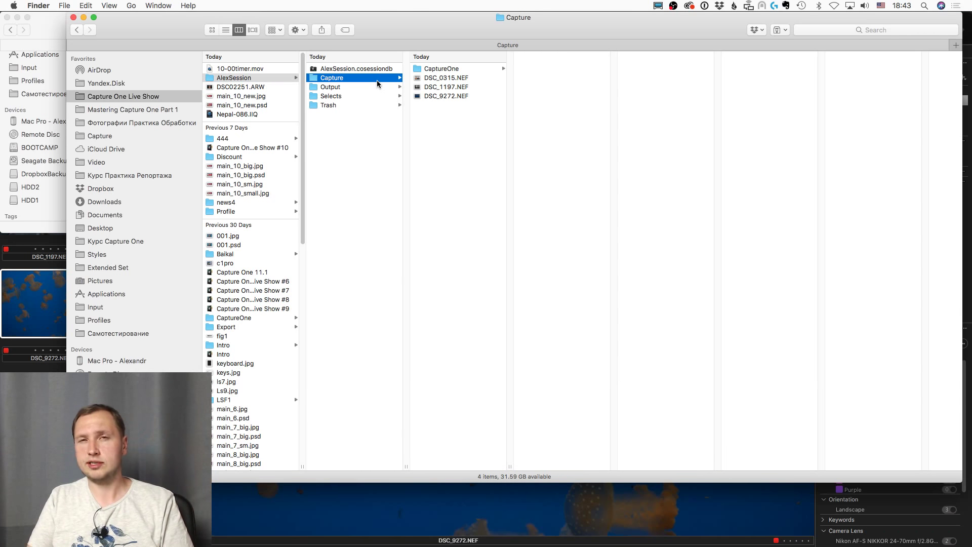
pyautogui.click(836, 542)
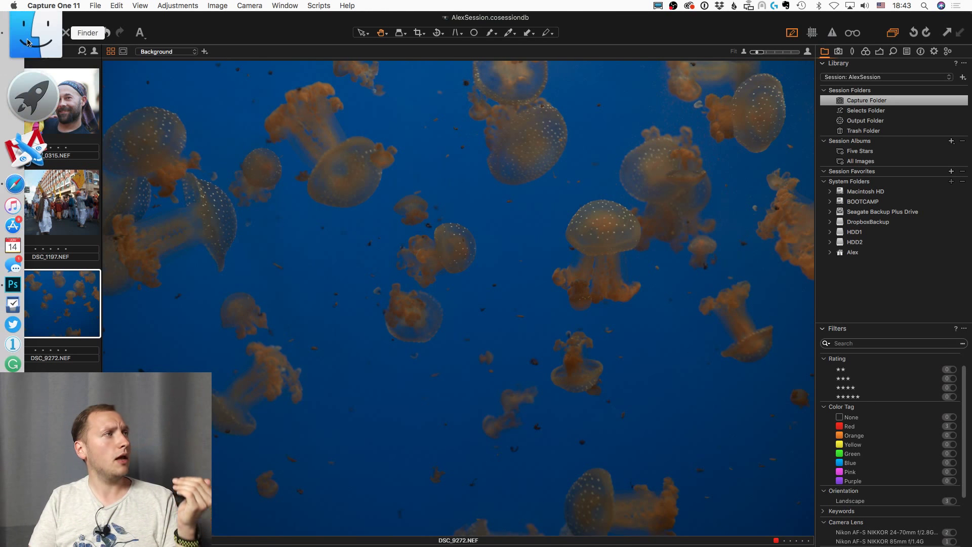
# Step: Switch to Finder and open the Travel folder inside Фотографии Практика Обработки, moving the window aside
pyautogui.click(28, 42)
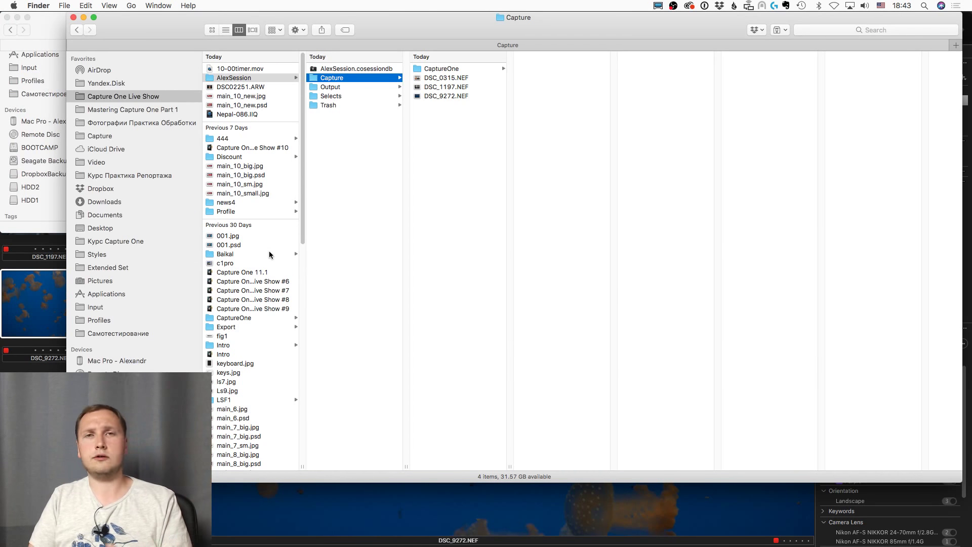
pyautogui.click(152, 123)
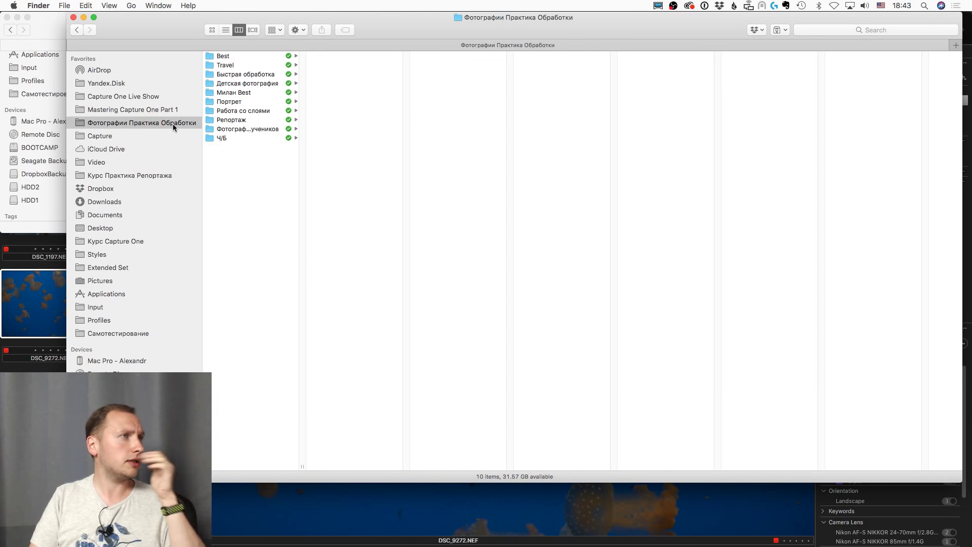
pyautogui.click(271, 58)
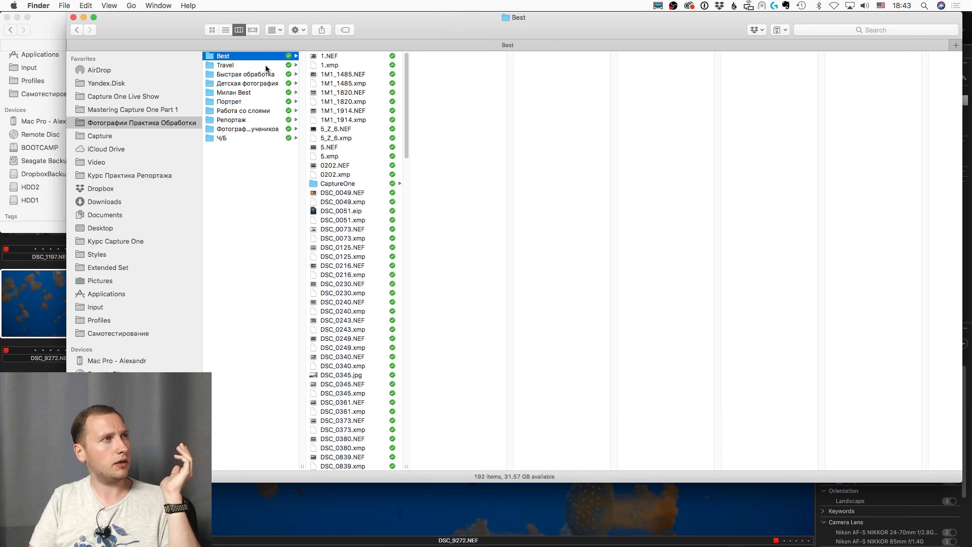
pyautogui.click(267, 66)
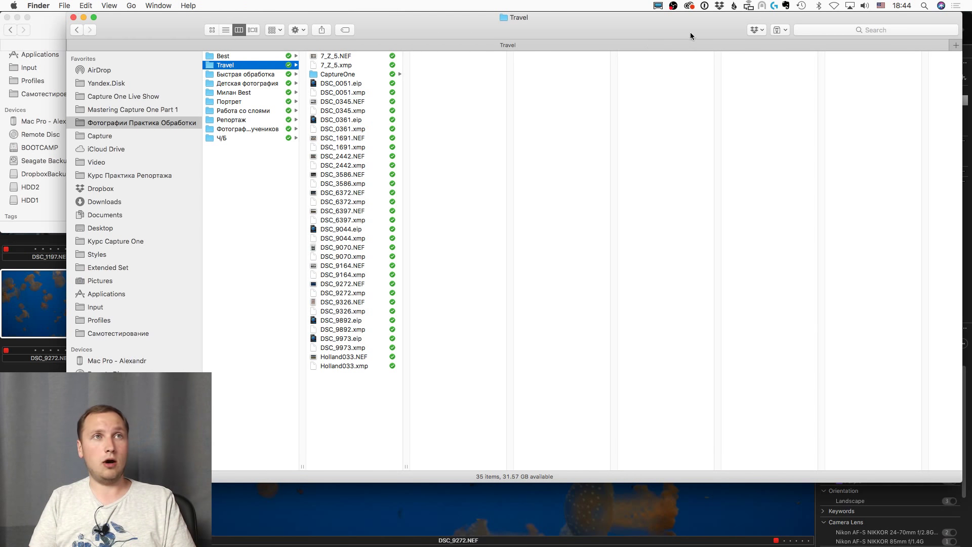
pyautogui.moveTo(691, 33); pyautogui.dragTo(558, 34)
# Step: Switch to Capture One and browse System Folders through Macintosh HD and Users into the home folder
pyautogui.press('super+Tab')
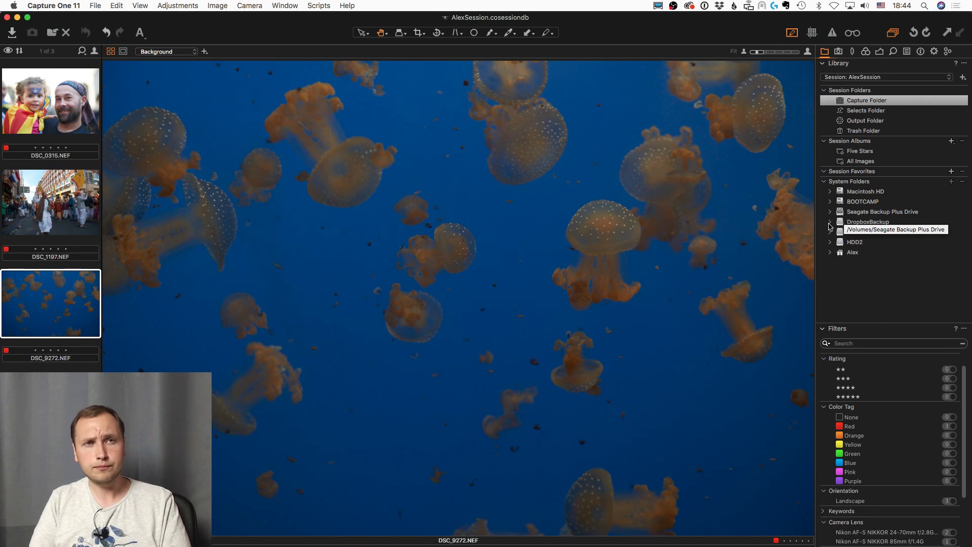
pyautogui.click(830, 192)
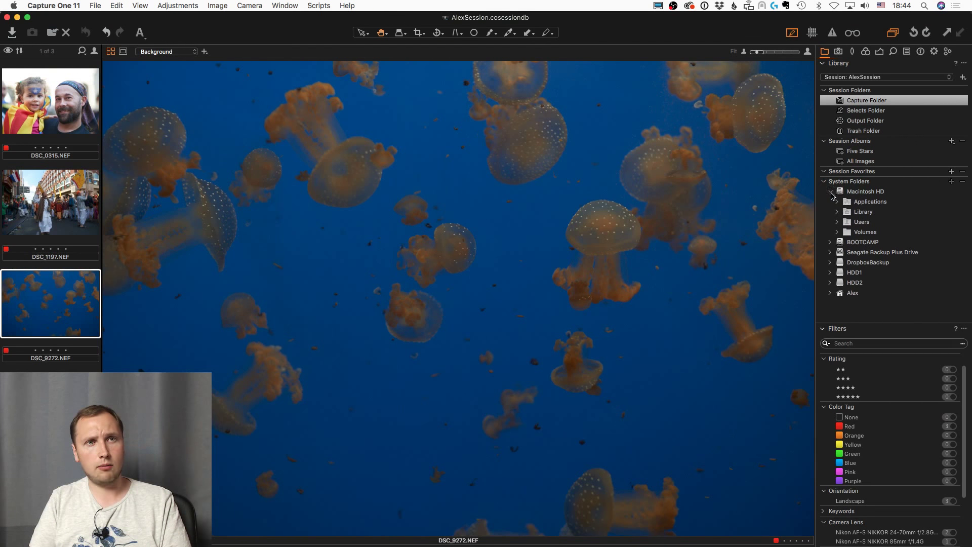
pyautogui.click(838, 222)
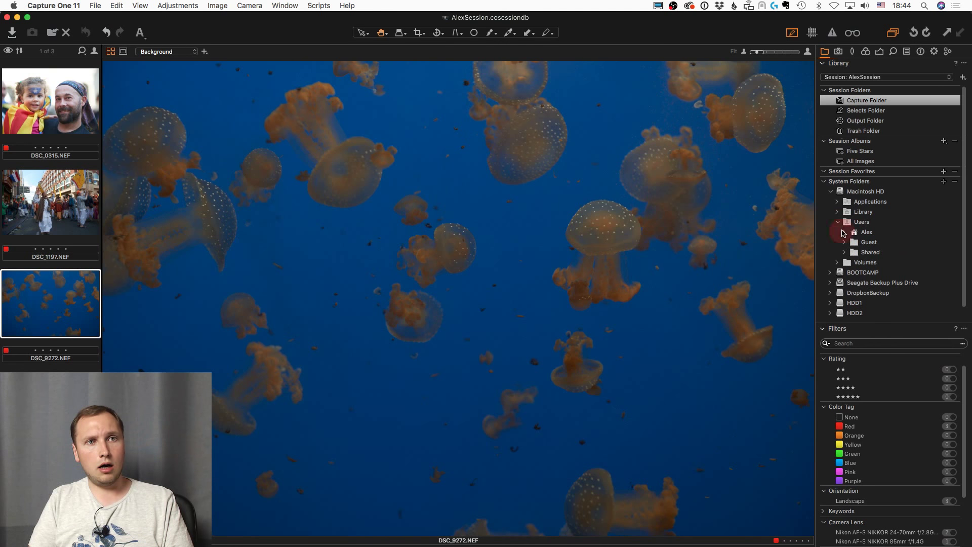
pyautogui.click(844, 232)
pyautogui.scroll(-3, 861, 248)
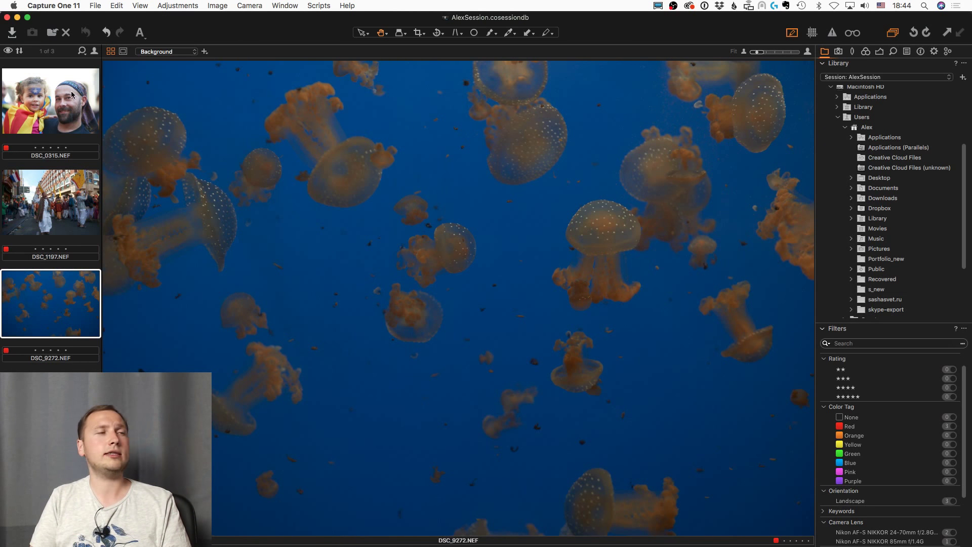
pyautogui.scroll(5, 833, 177)
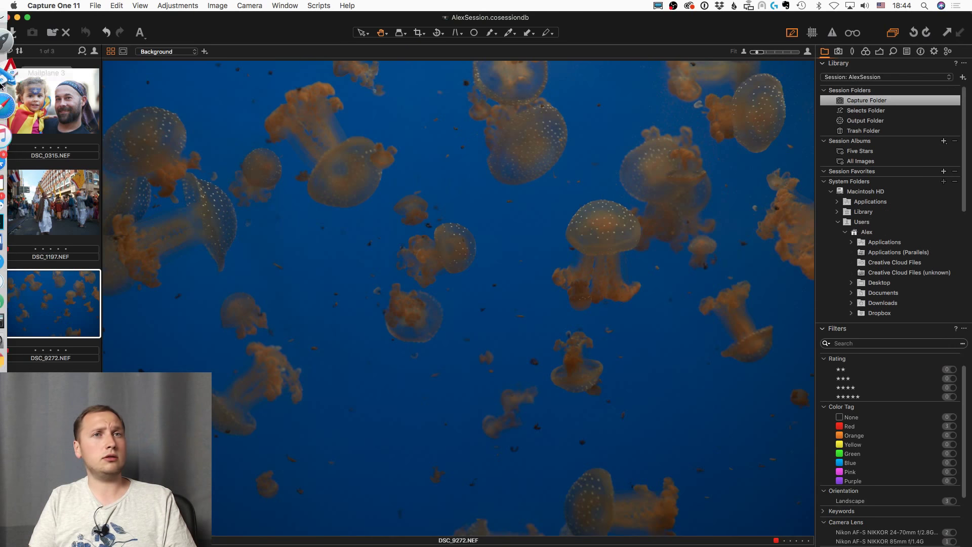
# Step: Switch to Finder, shrink its window, add the Travel folder to Capture One's Session Favorites and show its images
pyautogui.click(35, 39)
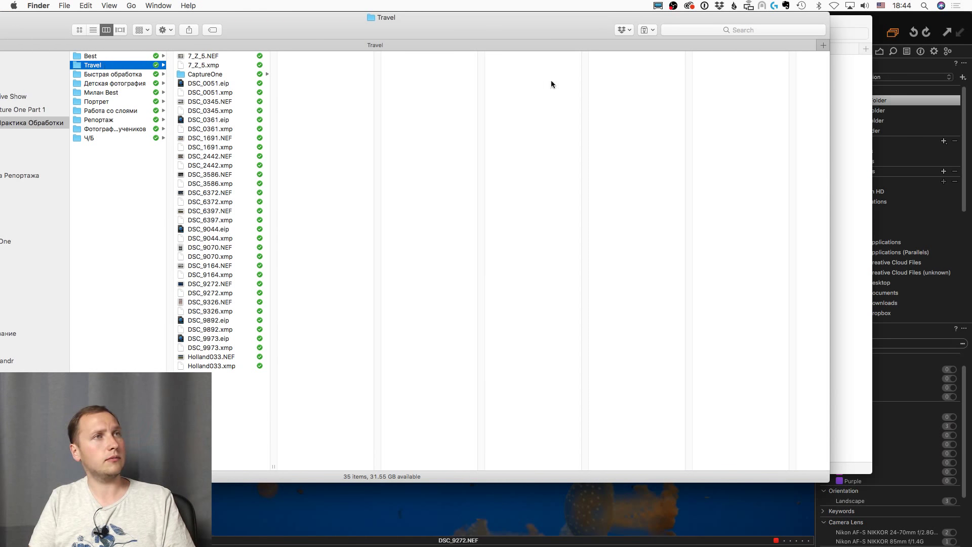
pyautogui.press('super+n')
pyautogui.click(259, 21)
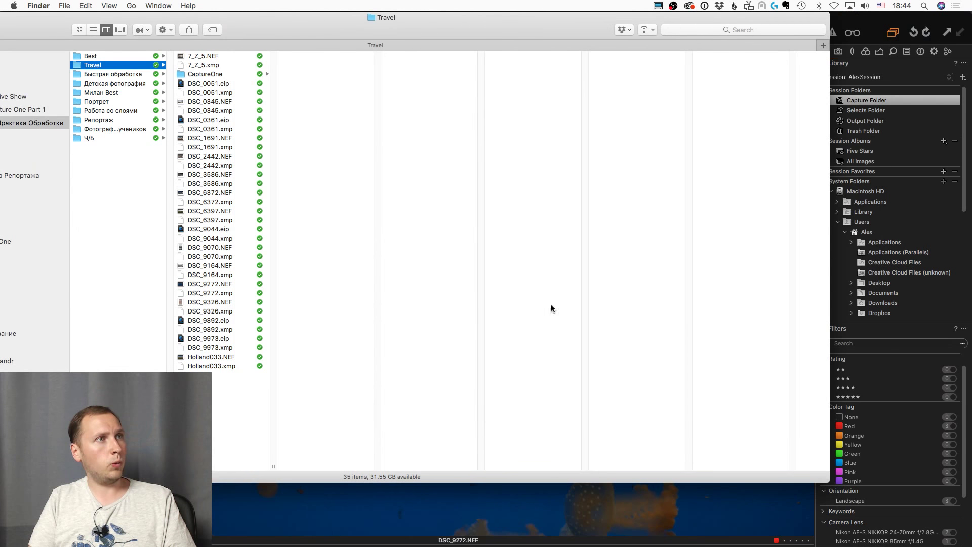
pyautogui.moveTo(828, 481); pyautogui.dragTo(515, 468)
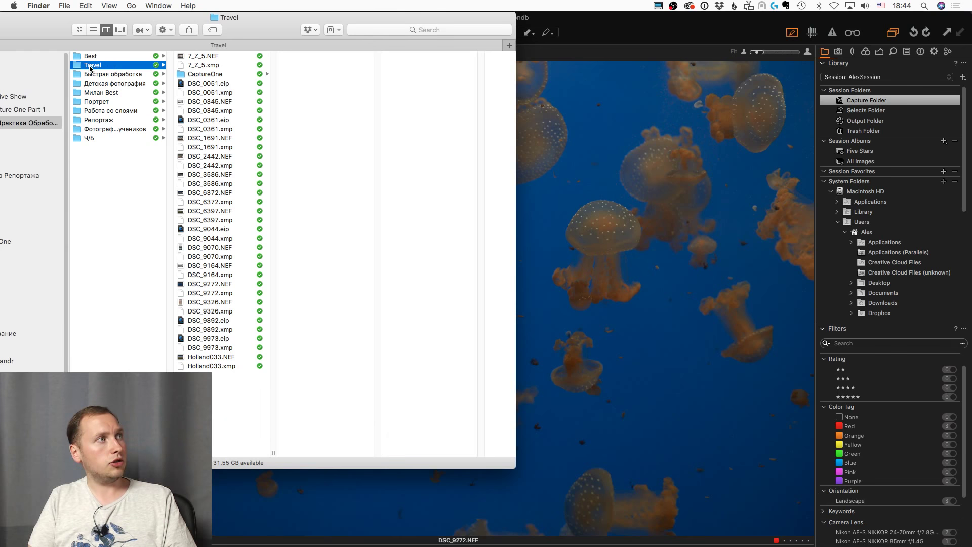
pyautogui.moveTo(91, 67); pyautogui.dragTo(841, 180)
pyautogui.click(869, 185)
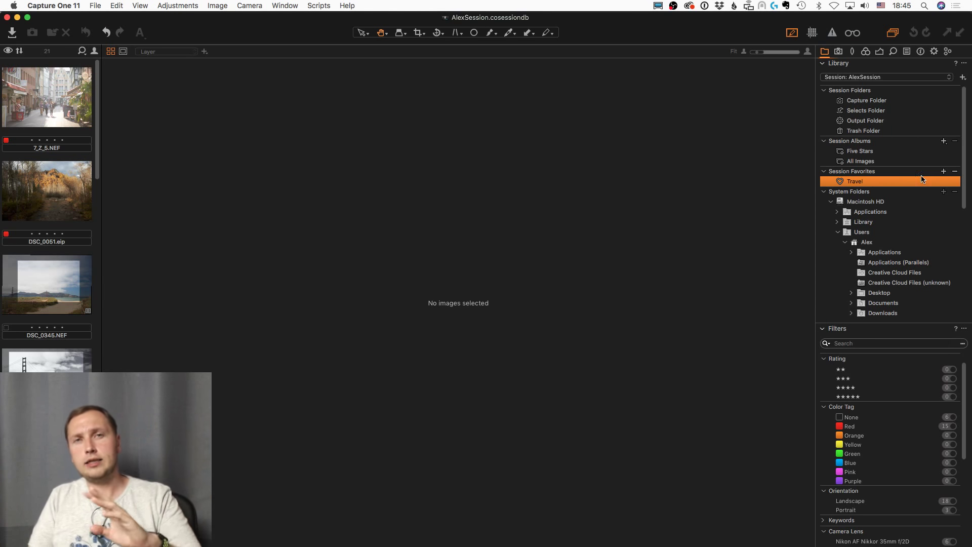
# Step: View the folder chooser for adding a session favorite, cancel it, and look over the System Folders tree
pyautogui.click(943, 171)
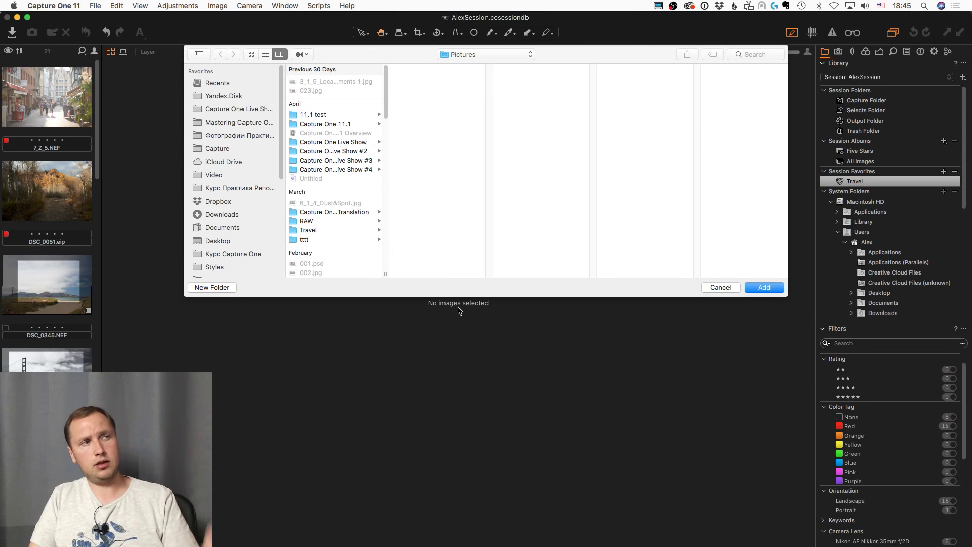
pyautogui.click(724, 289)
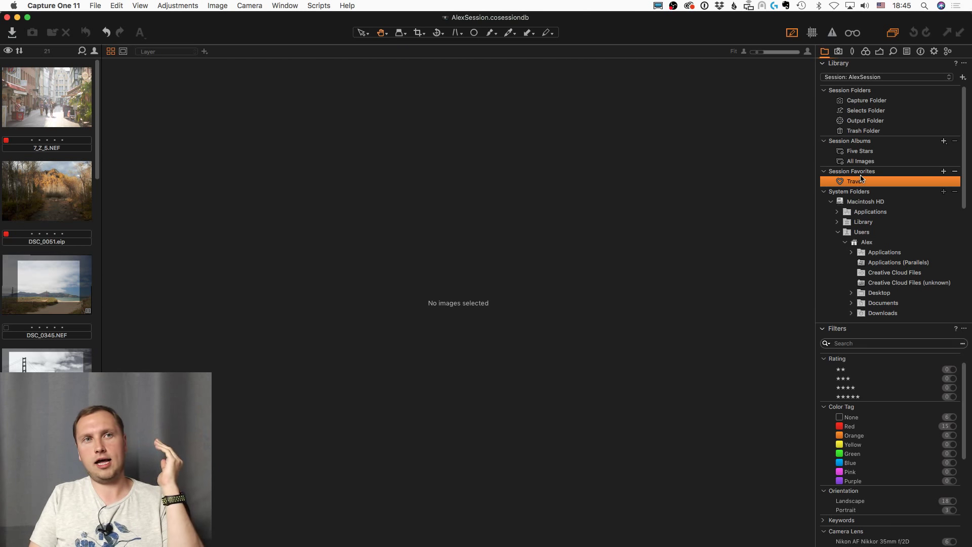
pyautogui.scroll(-5, 866, 192)
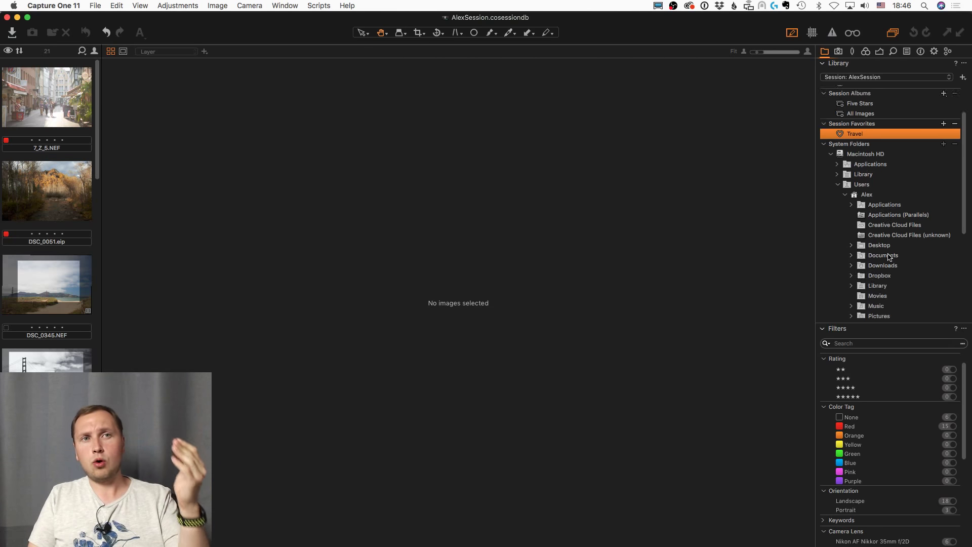
pyautogui.scroll(3, 873, 219)
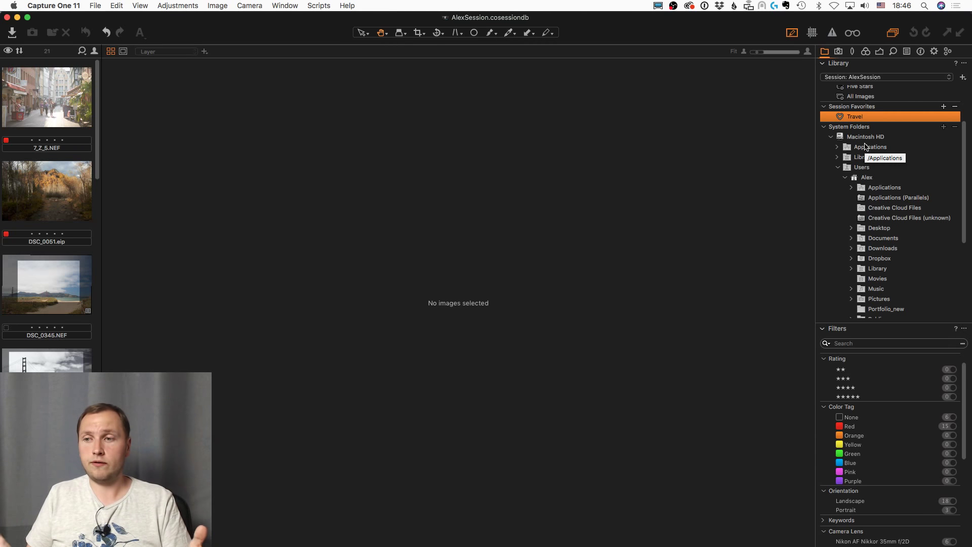
pyautogui.scroll(3, 866, 147)
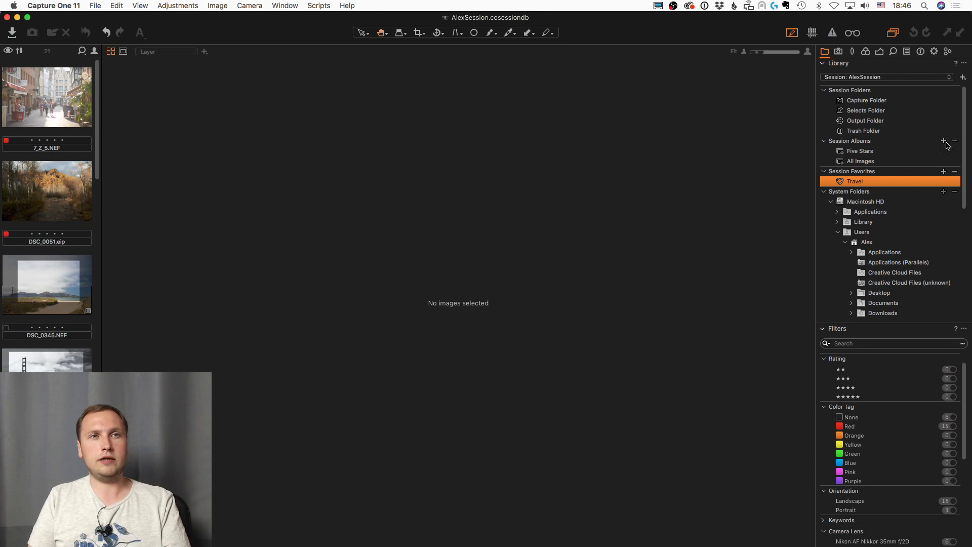
# Step: View the contents of the Five Stars and All Images session albums
pyautogui.click(895, 160)
pyautogui.click(895, 154)
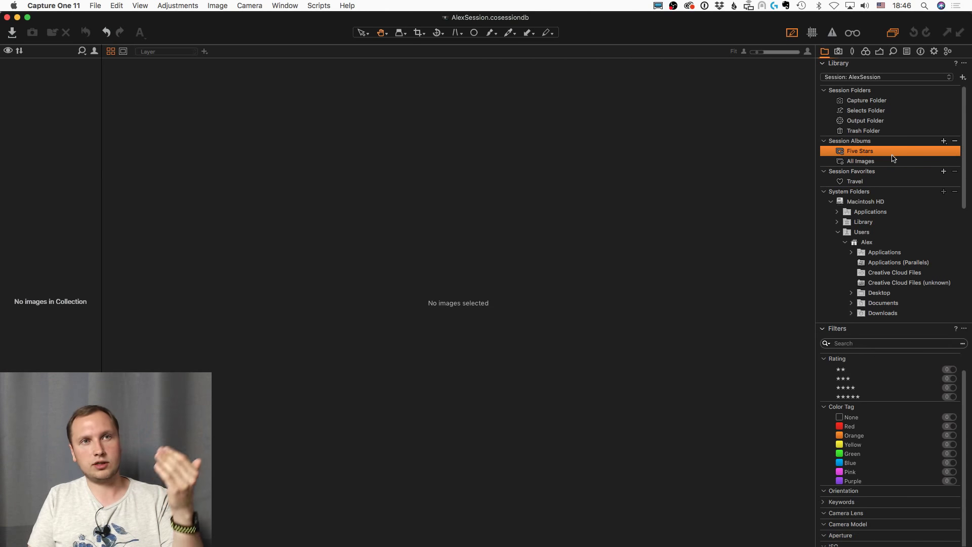
pyautogui.click(893, 161)
pyautogui.press('Up')
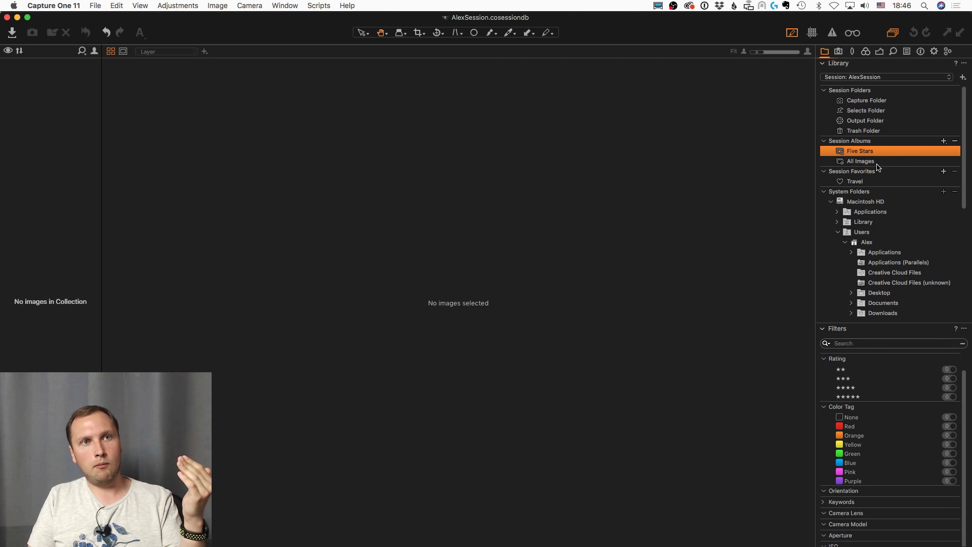
# Step: Give five stars to four Travel favorite photos, including DSC_0051.eip, DSC_0361.eip and DSC_1691.NEF, and show the Five Stars album
pyautogui.click(870, 181)
pyautogui.click(70, 190)
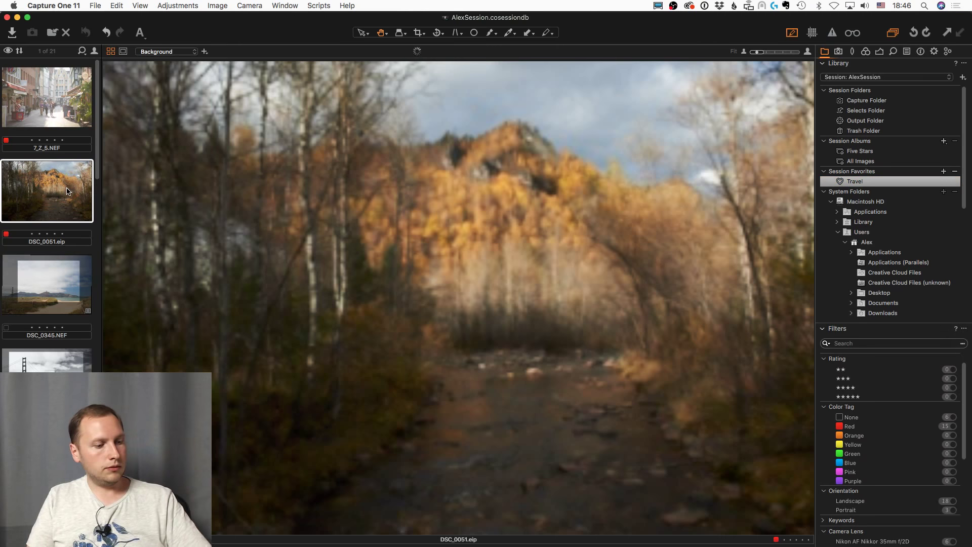
pyautogui.press('5')
pyautogui.press('Down')
pyautogui.press('Down')
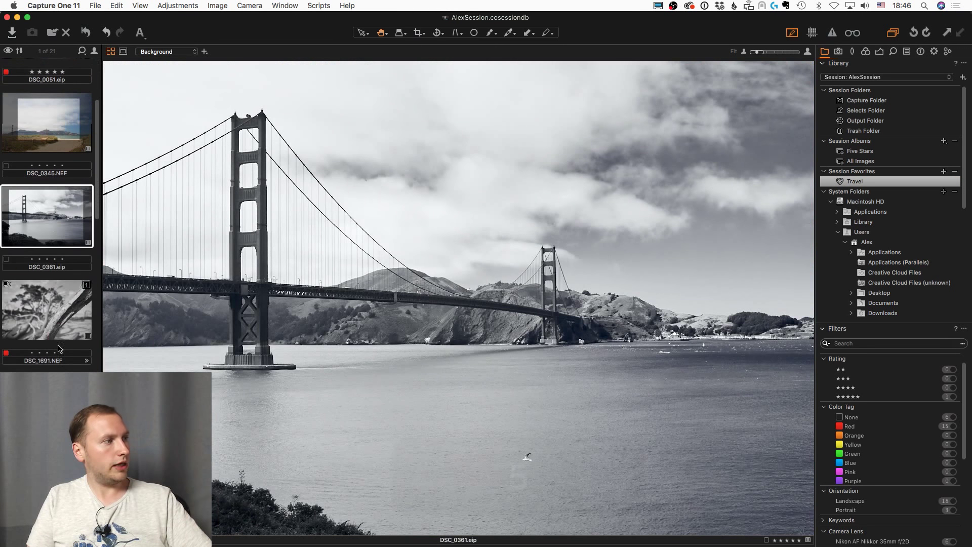
pyautogui.press('5')
pyautogui.press('Down')
pyautogui.press('5')
pyautogui.press('Down')
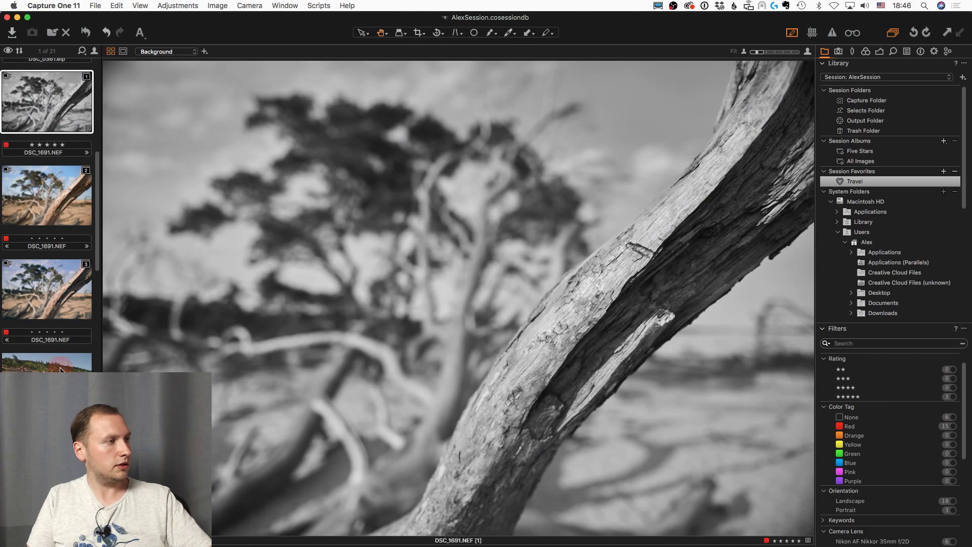
pyautogui.press('5')
pyautogui.click(868, 152)
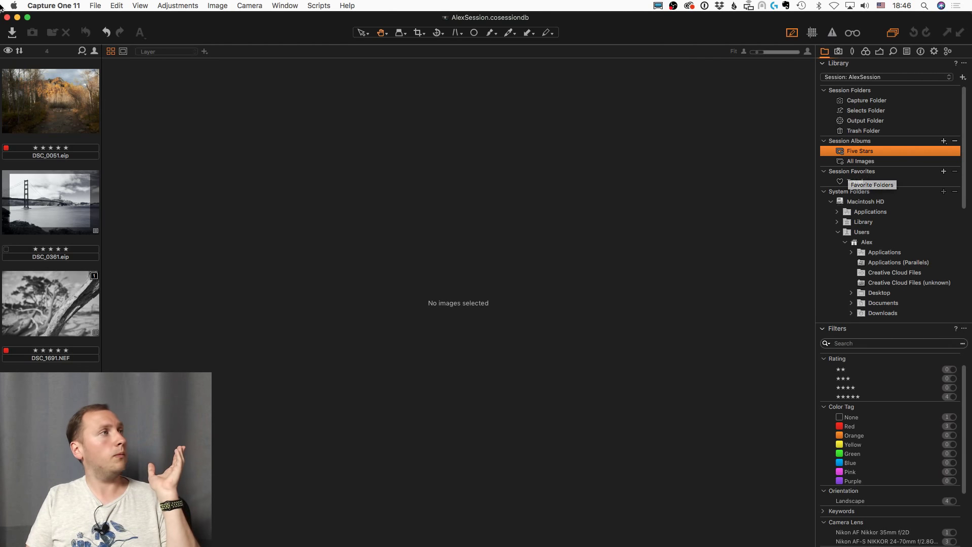
# Step: Switch to Finder, look through the photo folders, move the window fully into view and open the Ч/Б folder
pyautogui.moveTo(1, 36)
pyautogui.click(33, 45)
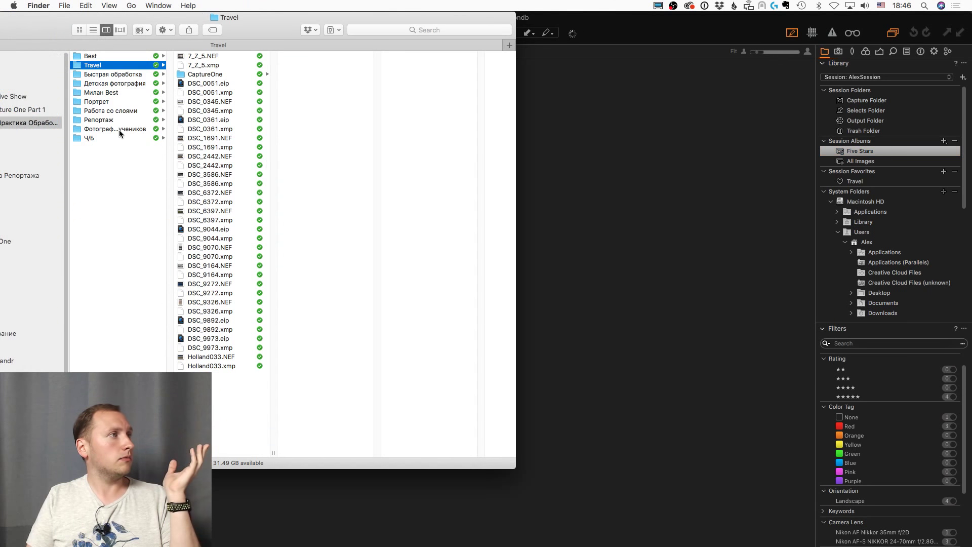
pyautogui.click(100, 138)
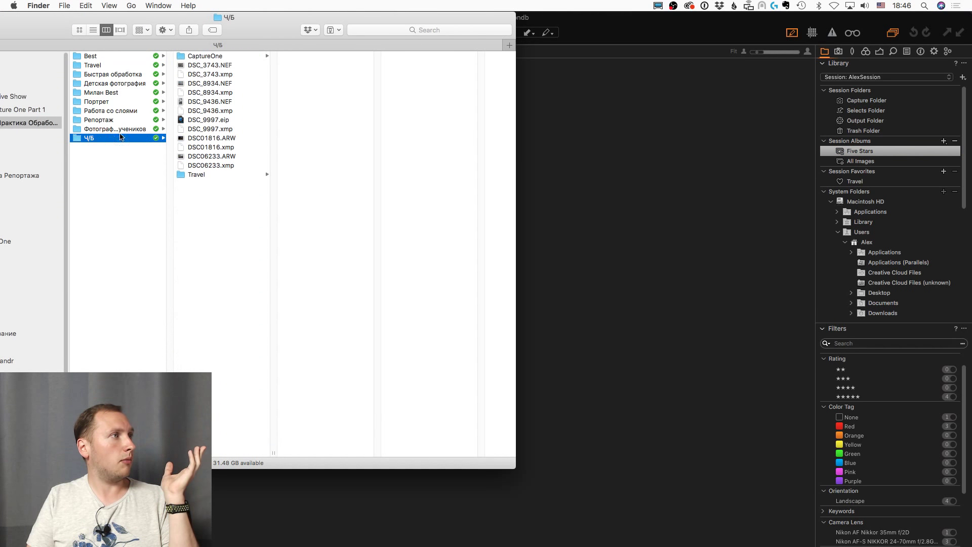
pyautogui.click(119, 129)
pyautogui.press('Up')
pyautogui.click(117, 111)
pyautogui.click(110, 102)
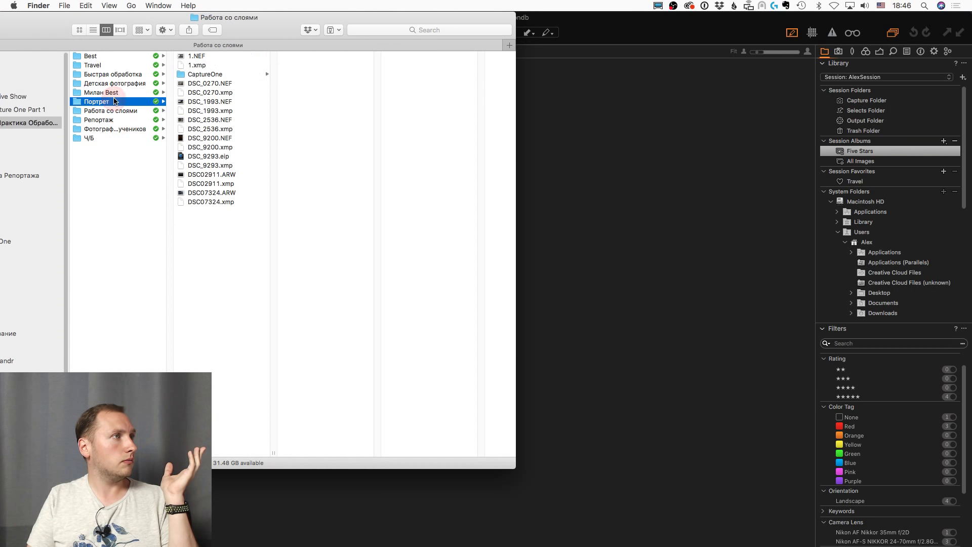
pyautogui.moveTo(71, 27); pyautogui.dragTo(193, 40)
pyautogui.click(212, 152)
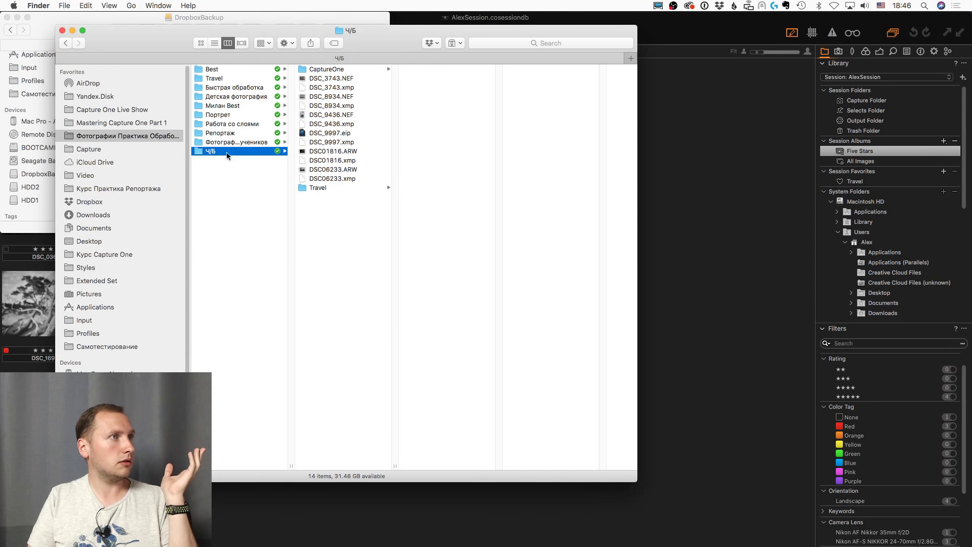
# Step: Copy DSC_9436.NEF, DSC01816.ARW and DSC06233.ARW from the Ч/Б folder
pyautogui.click(330, 178)
pyautogui.click(335, 170)
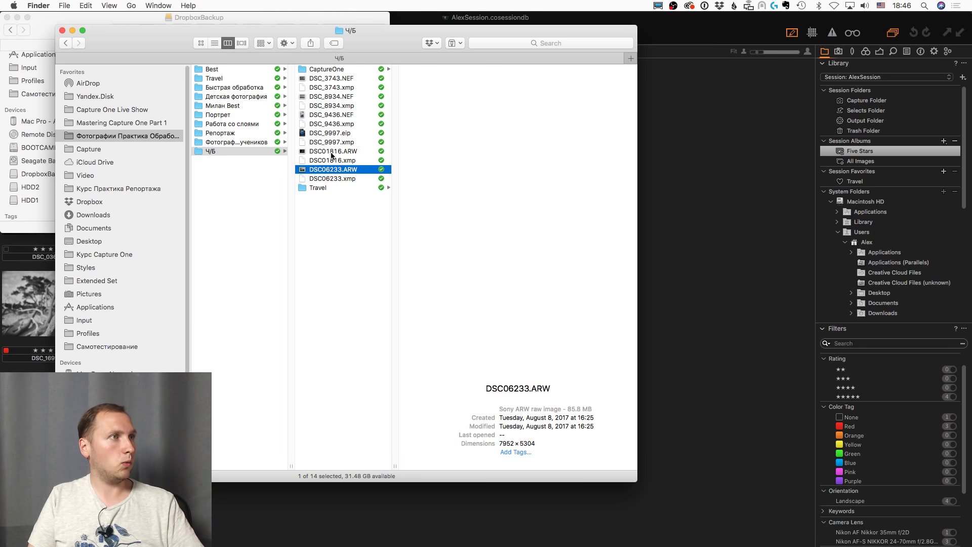
pyautogui.keyDown('super'); pyautogui.click(338, 151); pyautogui.keyUp('super')
pyautogui.keyDown('super'); pyautogui.click(342, 125); pyautogui.keyUp('super')
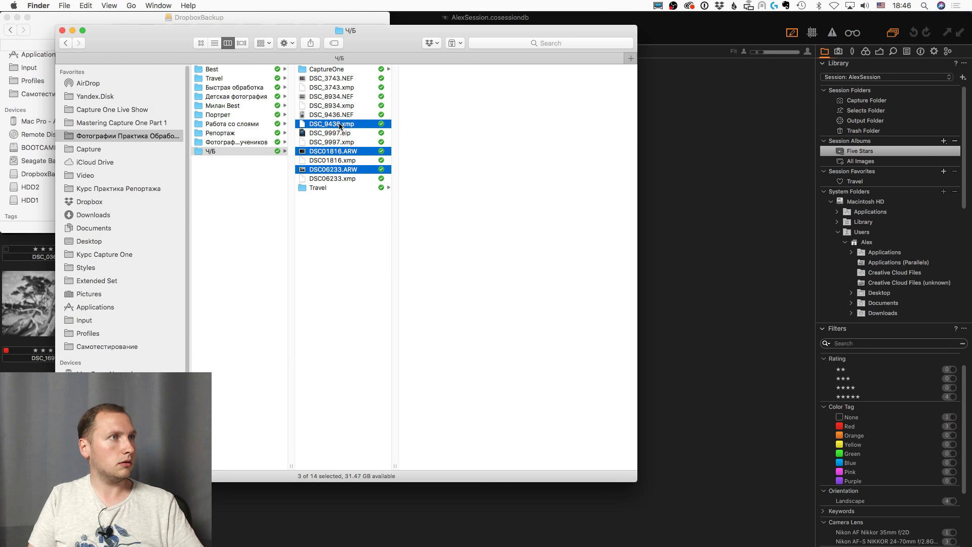
pyautogui.press('super+c')
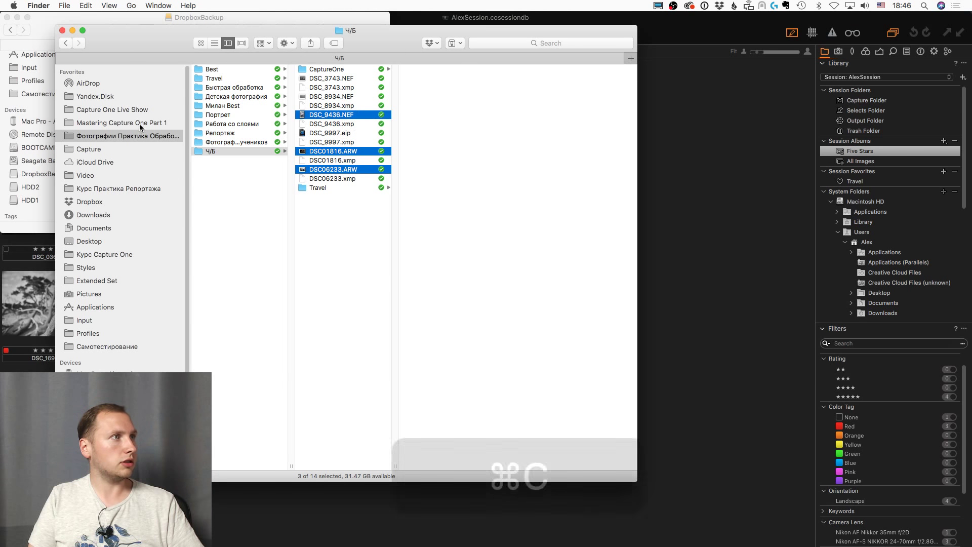
# Step: Create a folder named Portrait in the Capture One Live Show folder and paste the three copied raw files into it
pyautogui.click(111, 110)
pyautogui.click(287, 43)
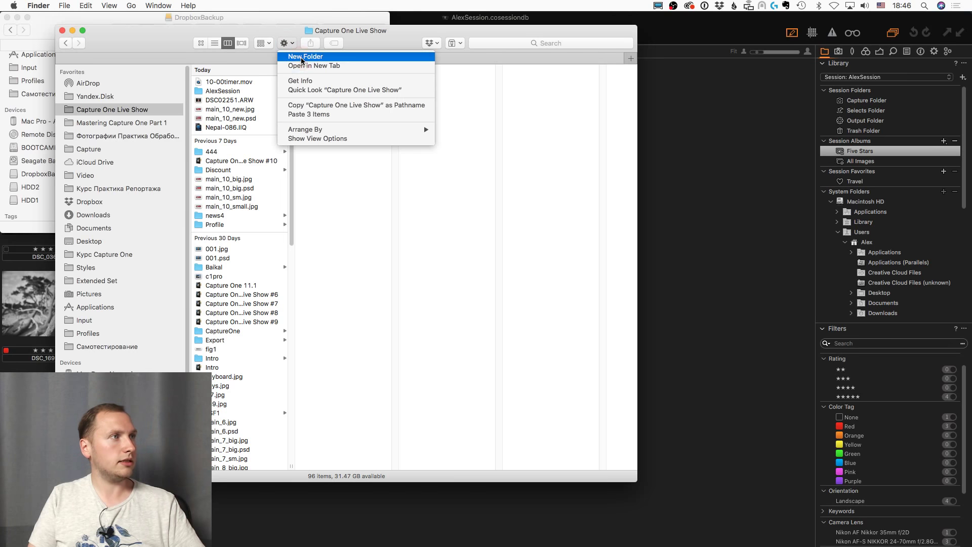
pyautogui.click(302, 60)
pyautogui.write('P')
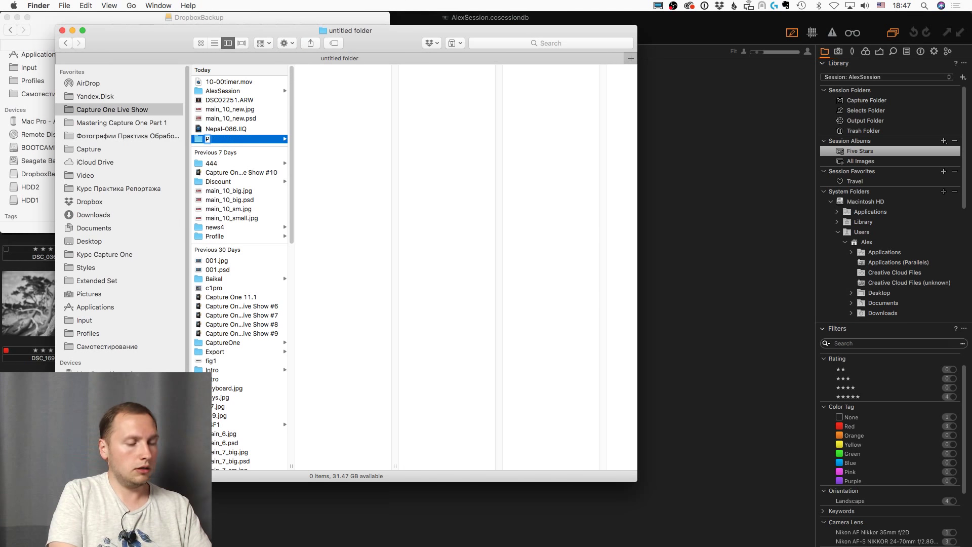
pyautogui.write('ort')
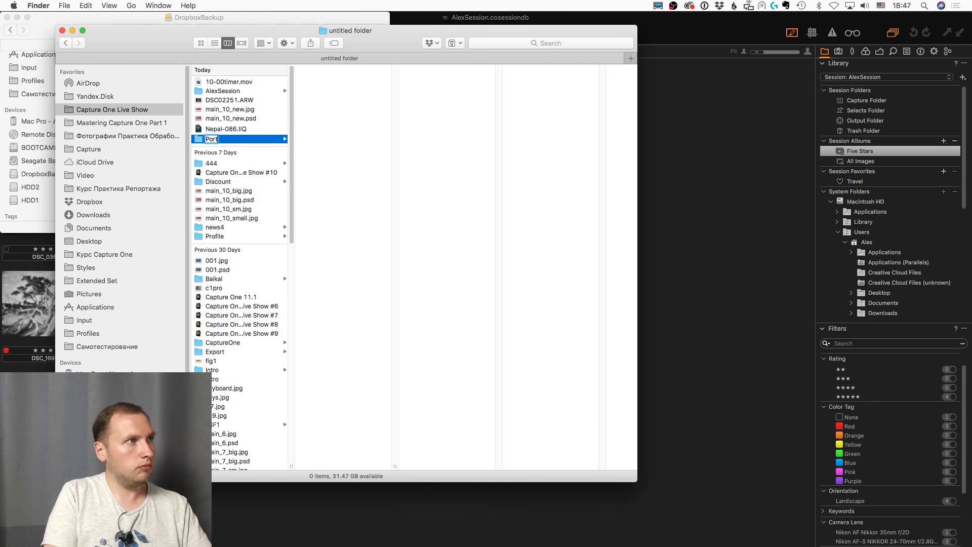
pyautogui.write('rait')
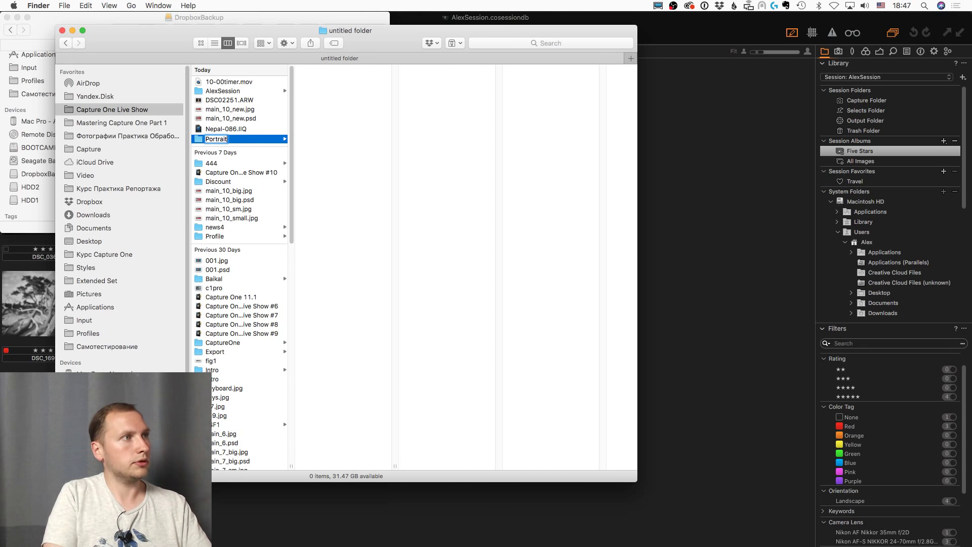
pyautogui.press('Return')
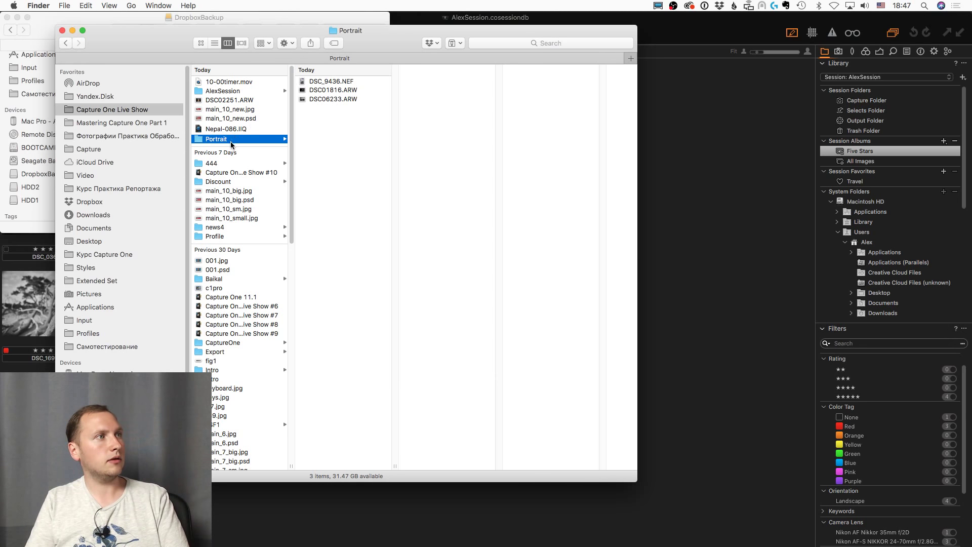
# Step: Add the Portrait folder to Capture One's Session Favorites and view its DSC06233.ARW and DSC01816.ARW photos
pyautogui.moveTo(216, 142); pyautogui.dragTo(845, 179)
pyautogui.click(857, 182)
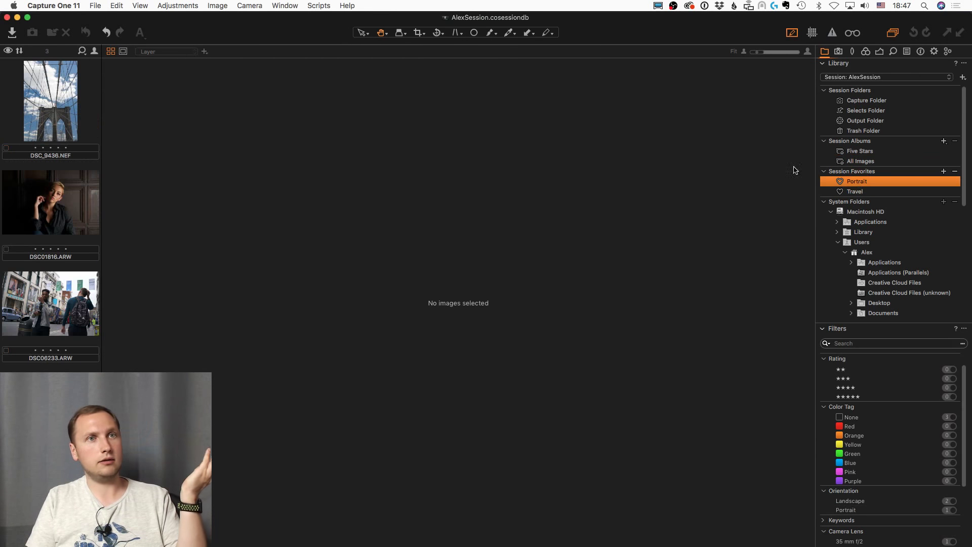
pyautogui.click(65, 205)
pyautogui.click(78, 297)
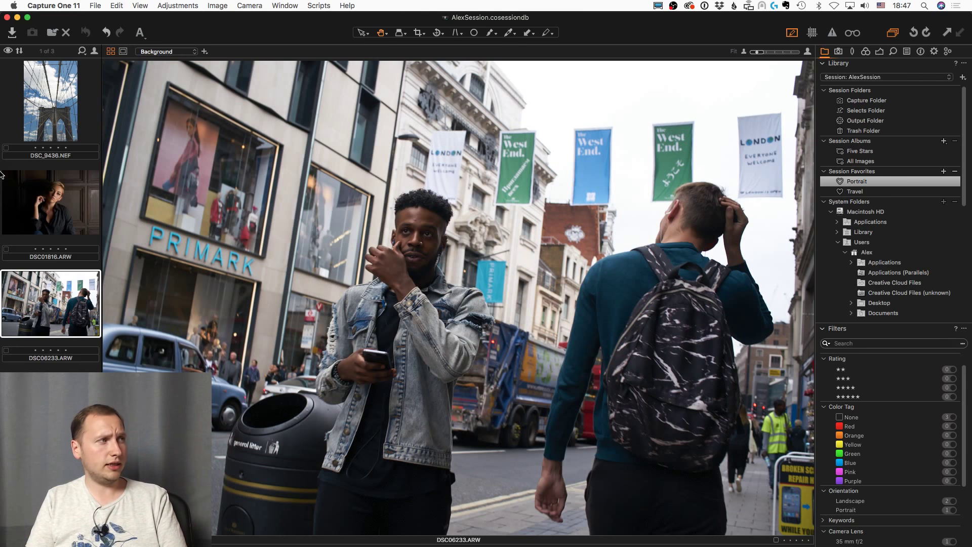
pyautogui.click(39, 188)
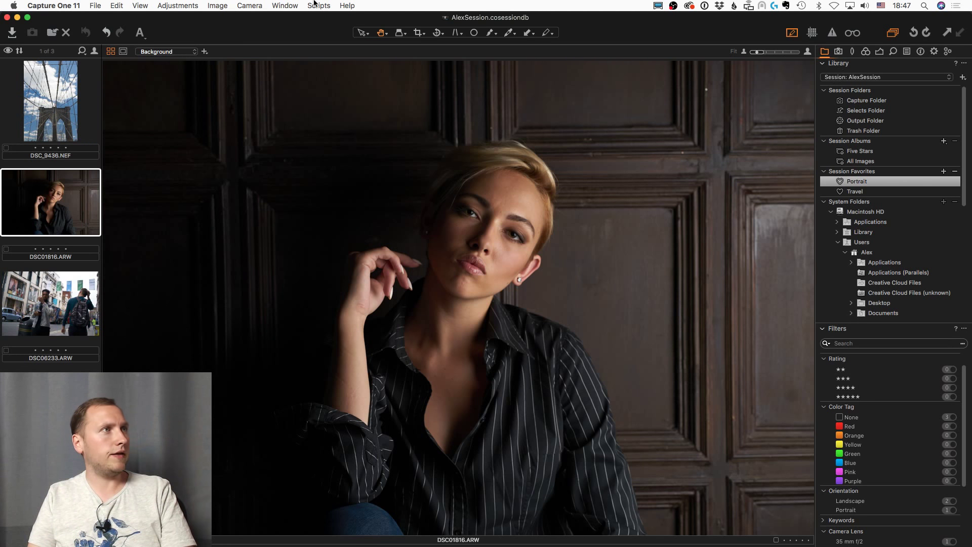
# Step: View the open Capture One Live Show #10 catalog for comparison and return to the AlexSession window
pyautogui.click(285, 6)
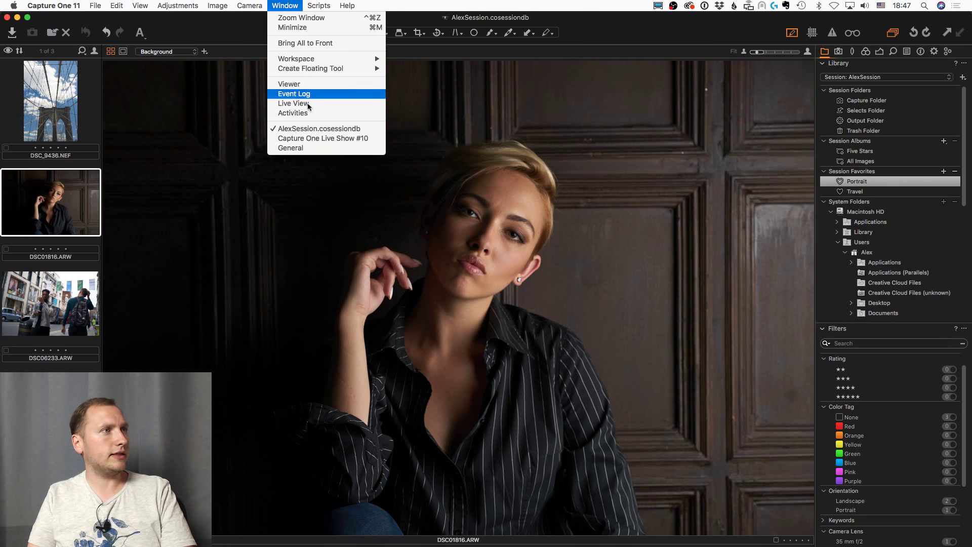
pyautogui.click(310, 140)
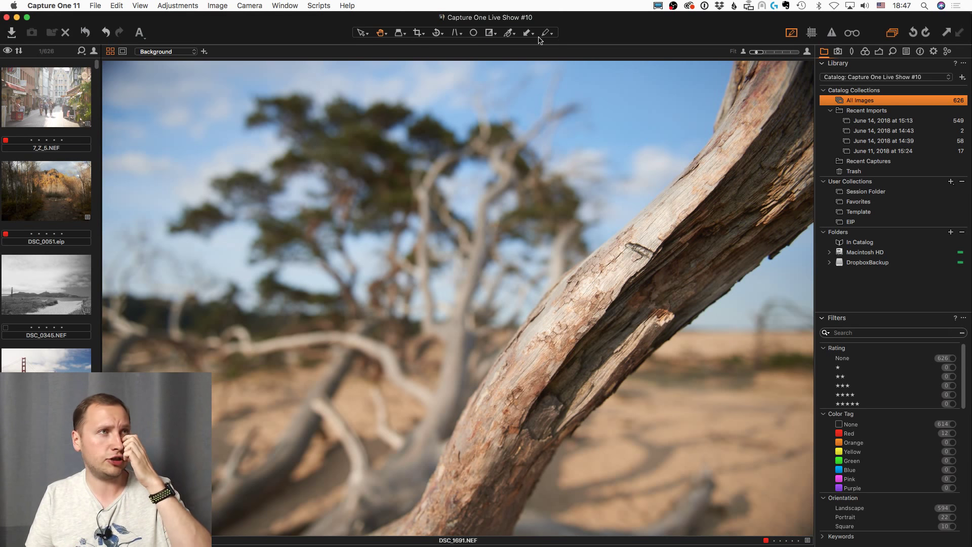
pyautogui.click(296, 5)
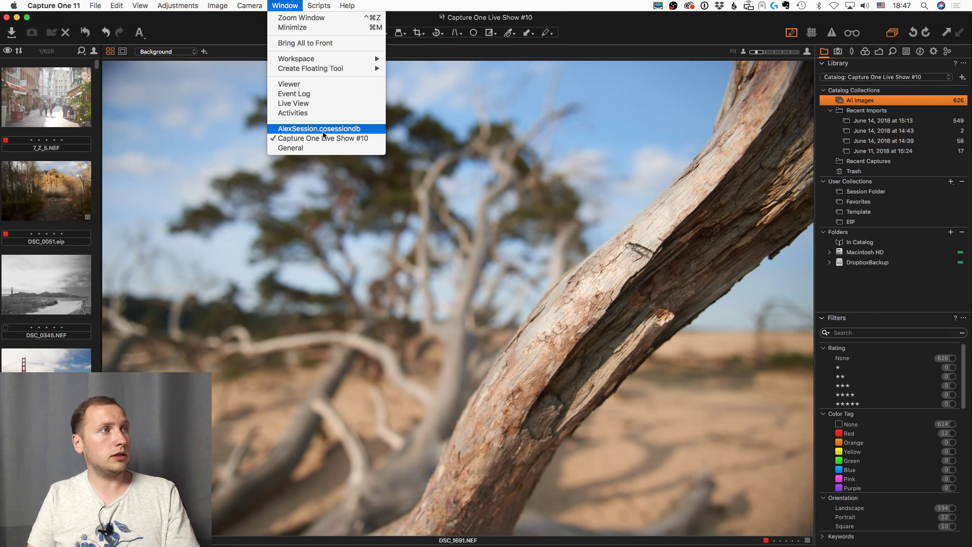
pyautogui.click(323, 130)
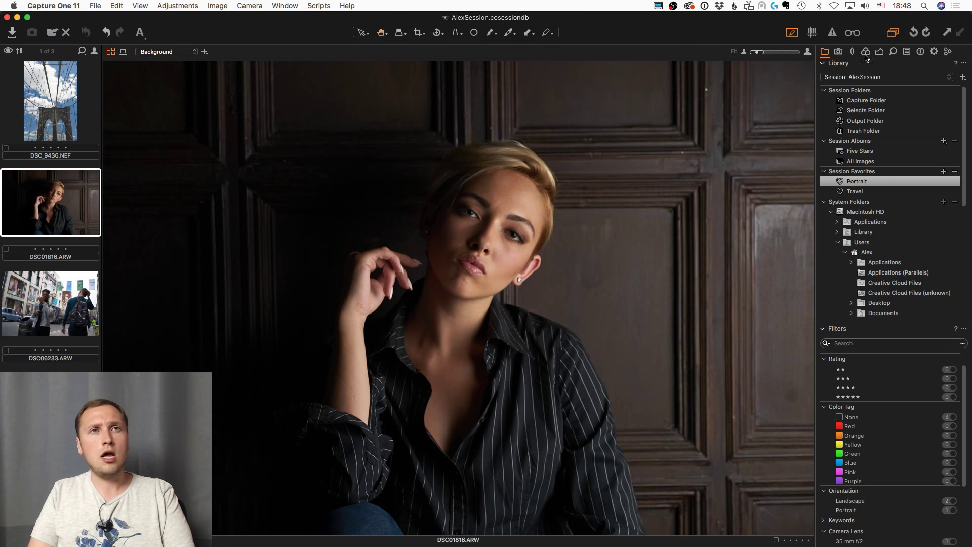
# Step: Look over the tethered capture tools, expanding Next Capture Location and Capture Pilot, and return to the Library
pyautogui.click(838, 51)
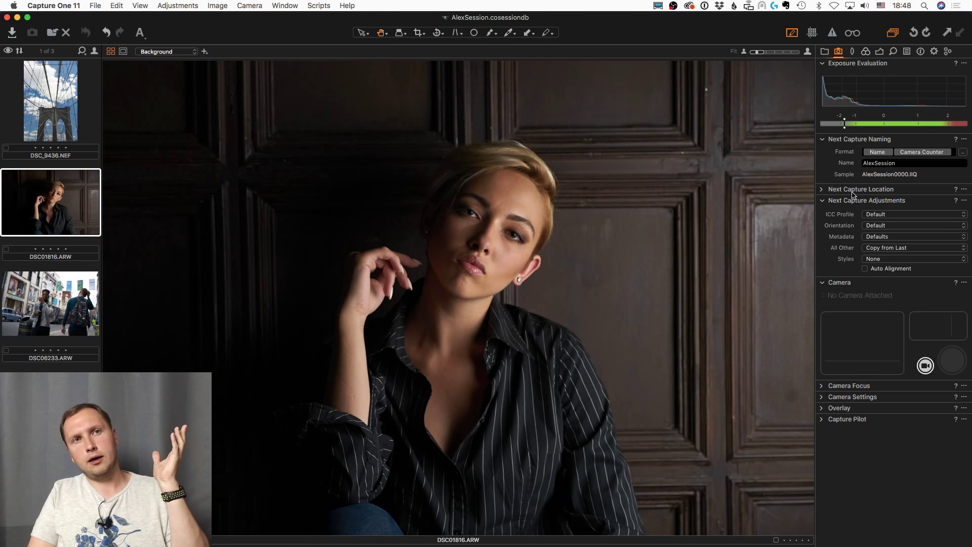
pyautogui.click(825, 190)
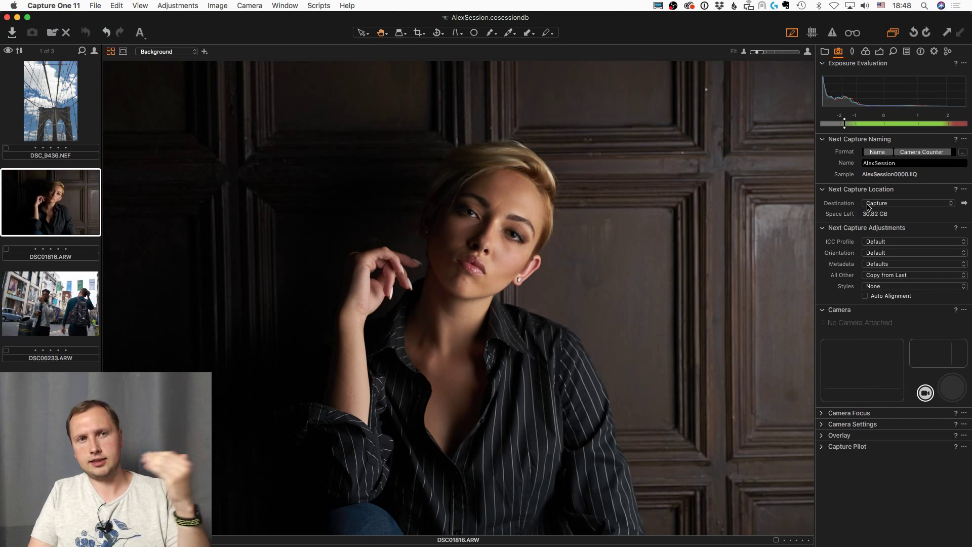
pyautogui.click(822, 446)
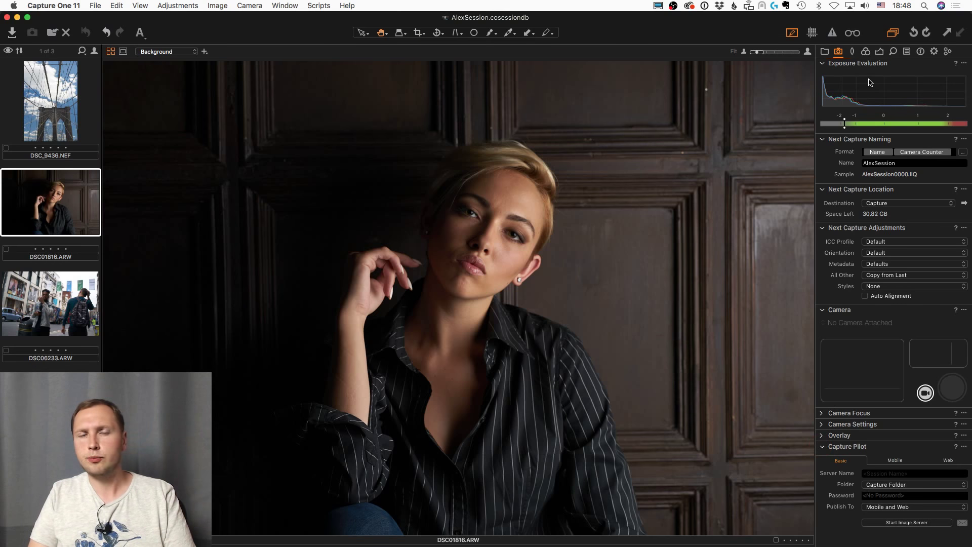
pyautogui.click(825, 51)
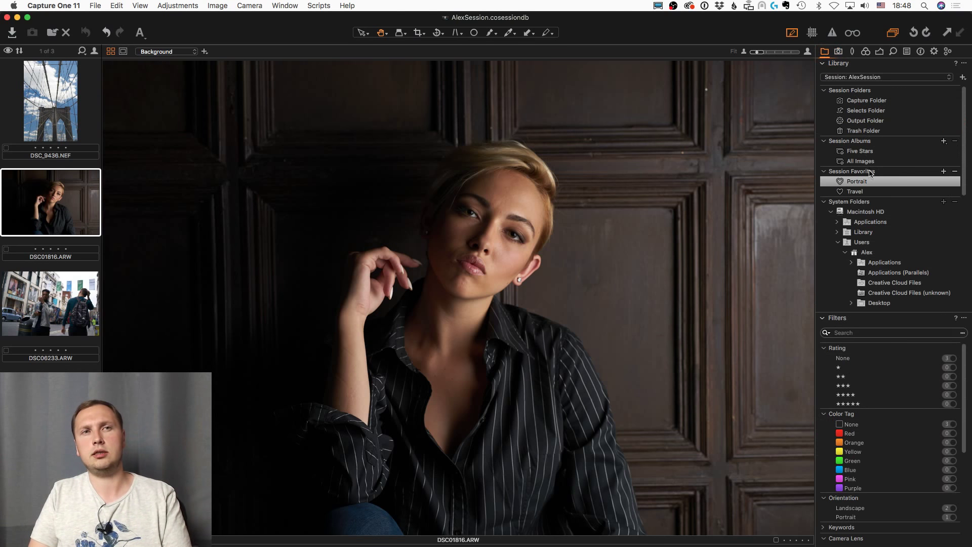
# Step: Create a regular session album named "For 500.px"
pyautogui.click(944, 142)
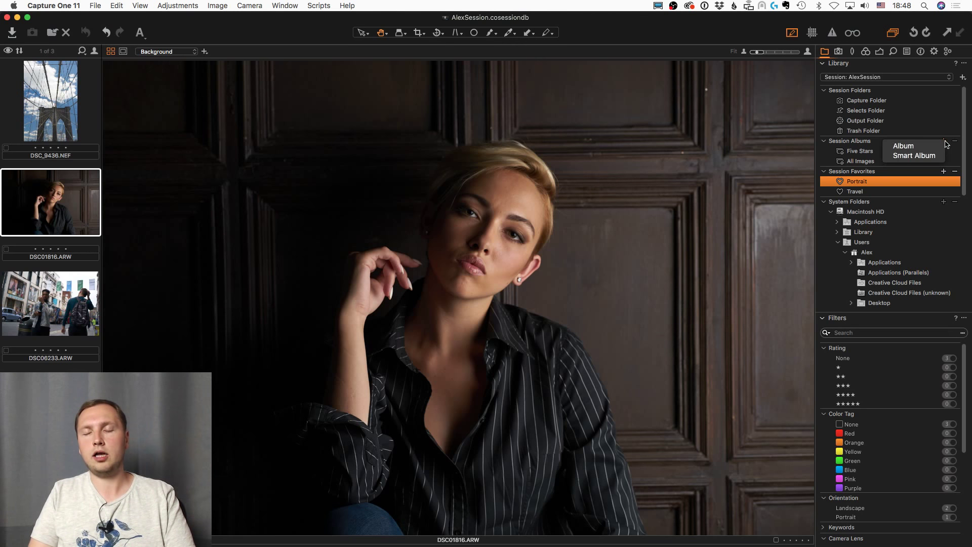
pyautogui.click(922, 145)
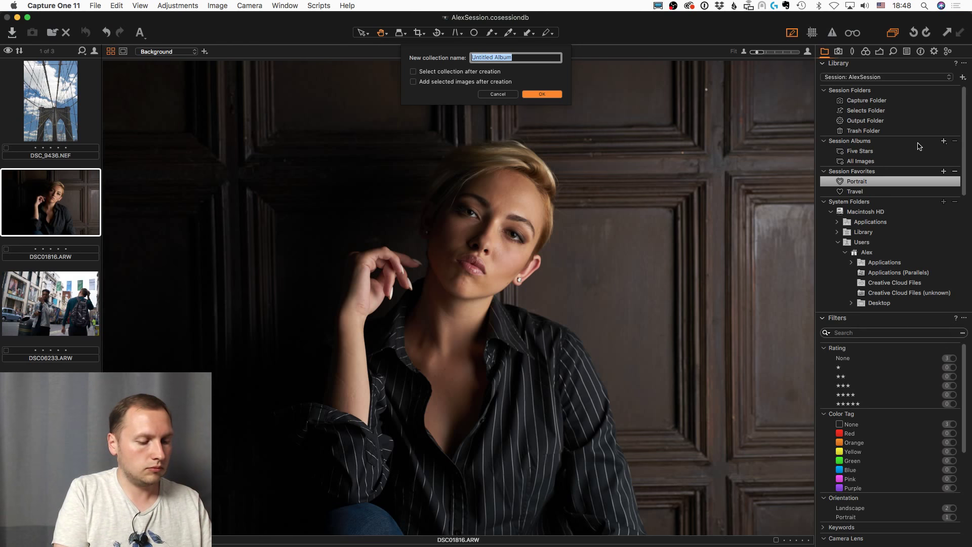
pyautogui.write('For')
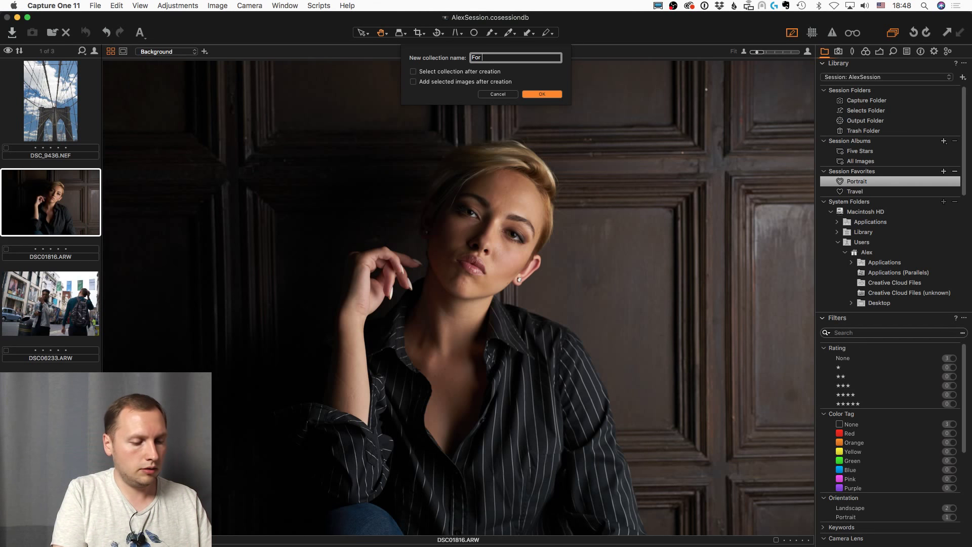
pyautogui.write(' 500')
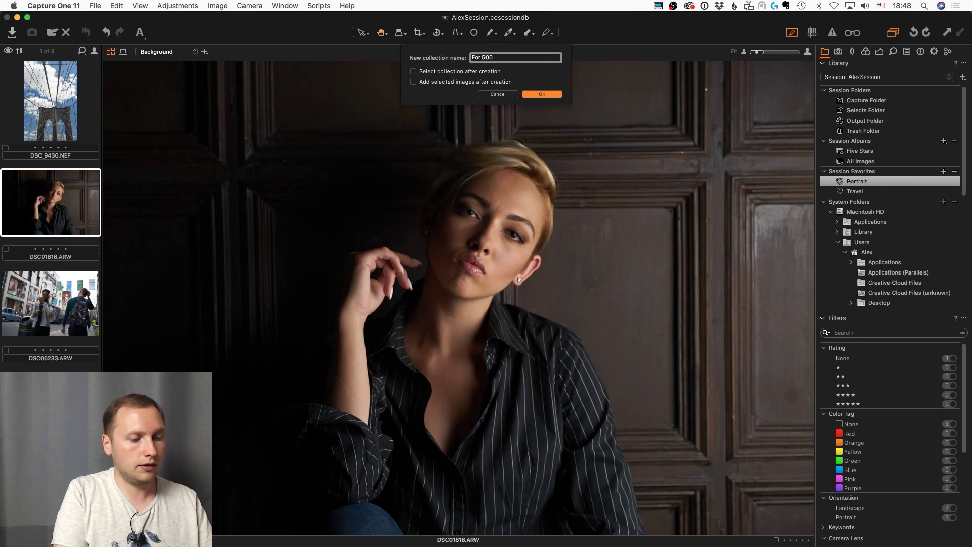
pyautogui.write(' px')
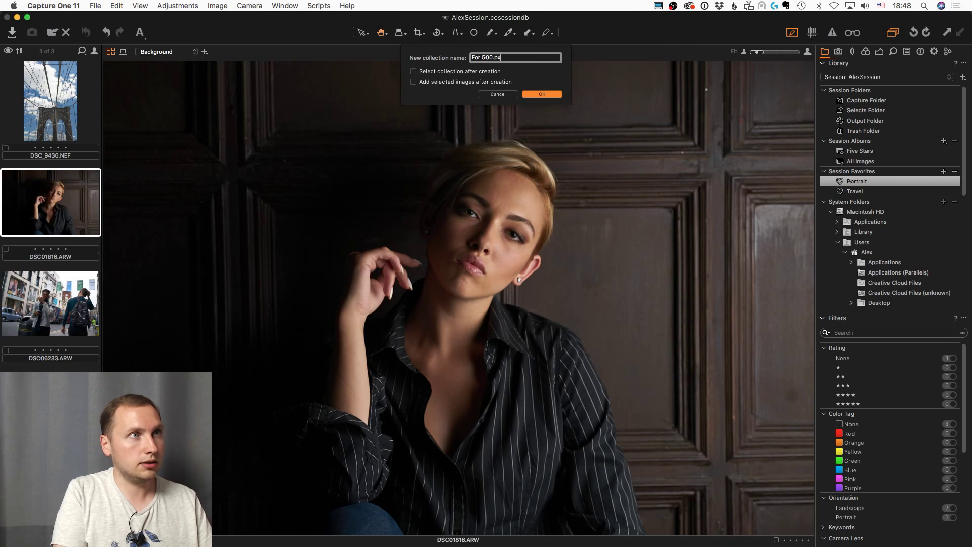
pyautogui.press('Return')
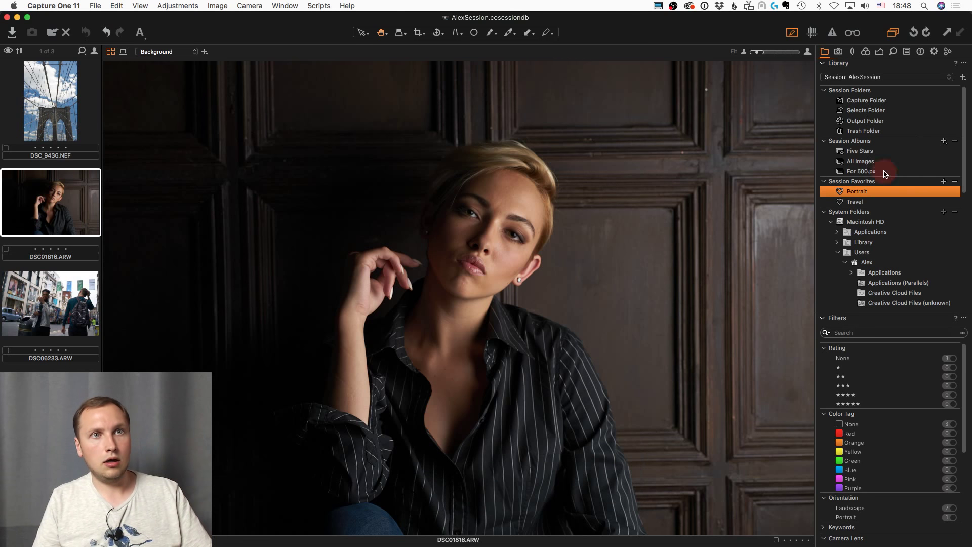
# Step: Rename the "For 500.px" session album as "For 500px.com"
pyautogui.click(884, 173)
pyautogui.press('Return')
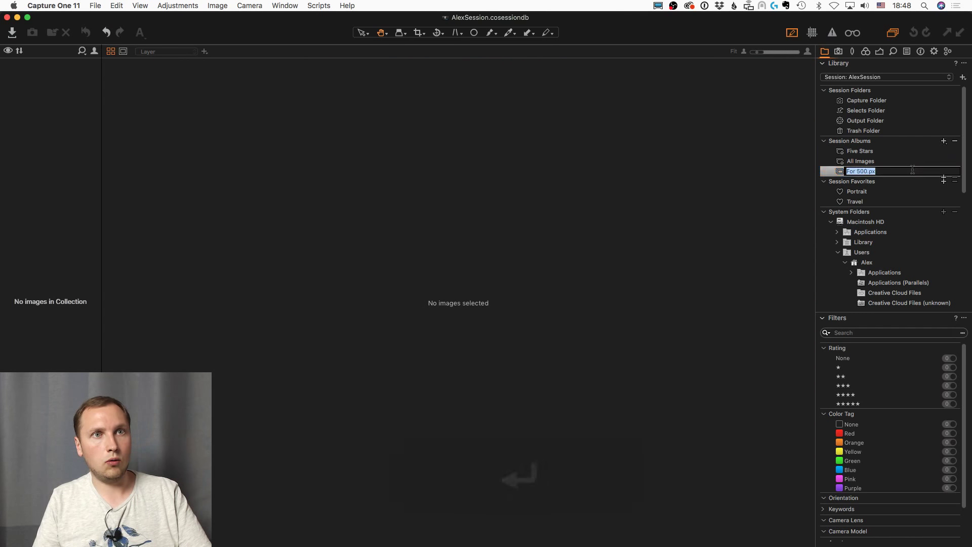
pyautogui.press('Right')
pyautogui.press('Left')
pyautogui.press('Left')
pyautogui.press('BackSpace')
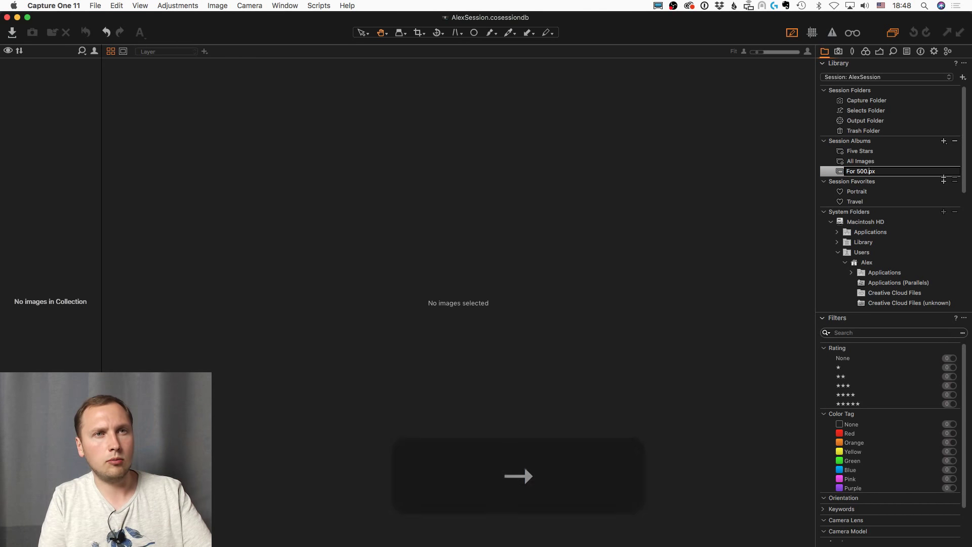
pyautogui.press('Right')
pyautogui.press('Right')
pyautogui.write('.com')
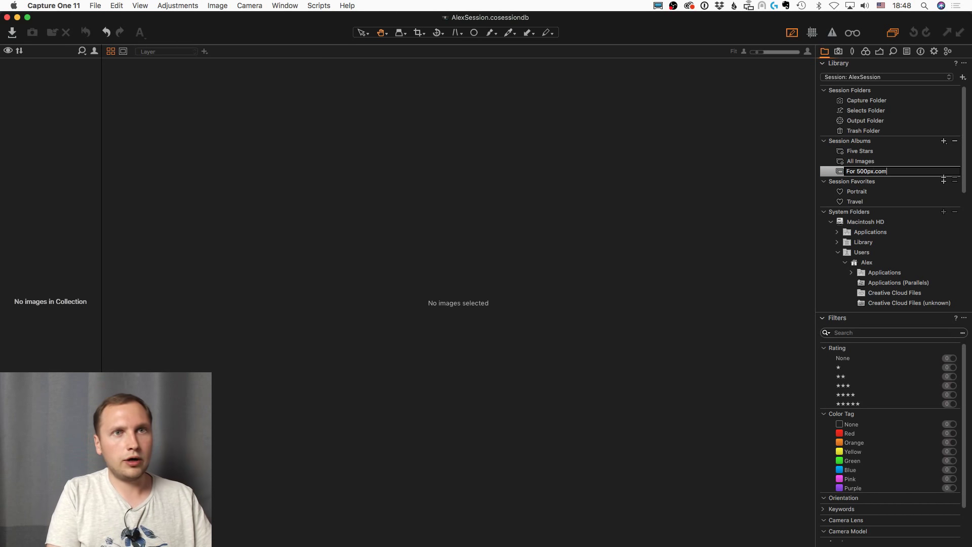
pyautogui.press('Return')
# Step: Create a regular session album named "Drafts"
pyautogui.click(944, 141)
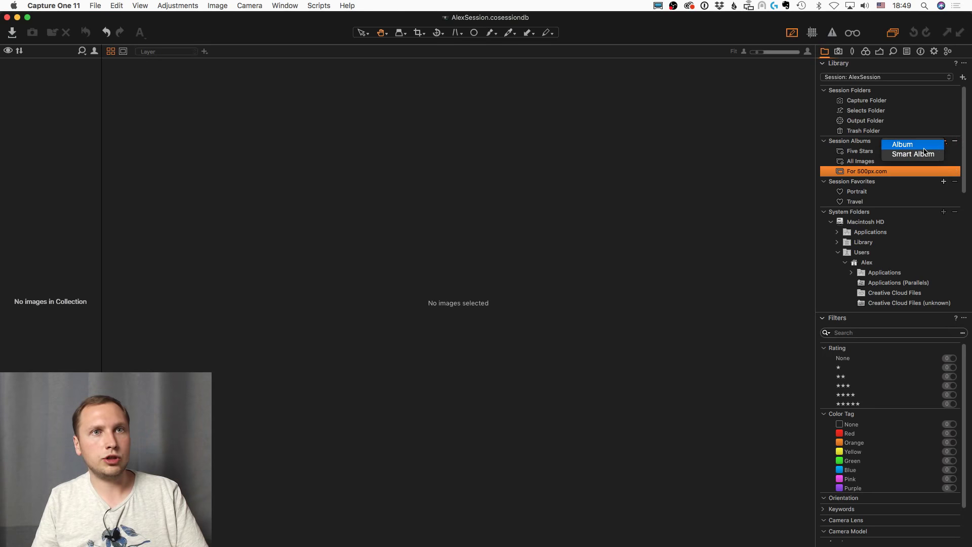
pyautogui.click(924, 150)
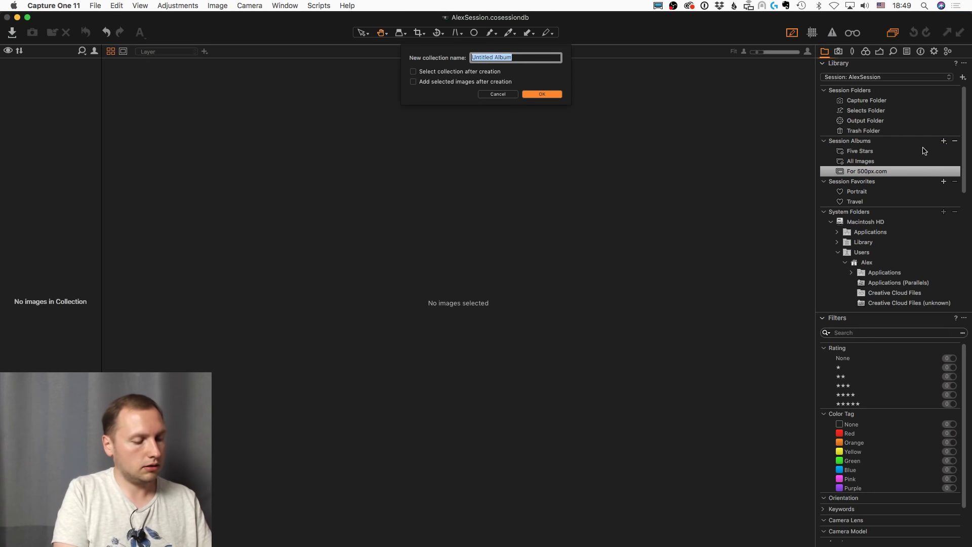
pyautogui.write('Drafts')
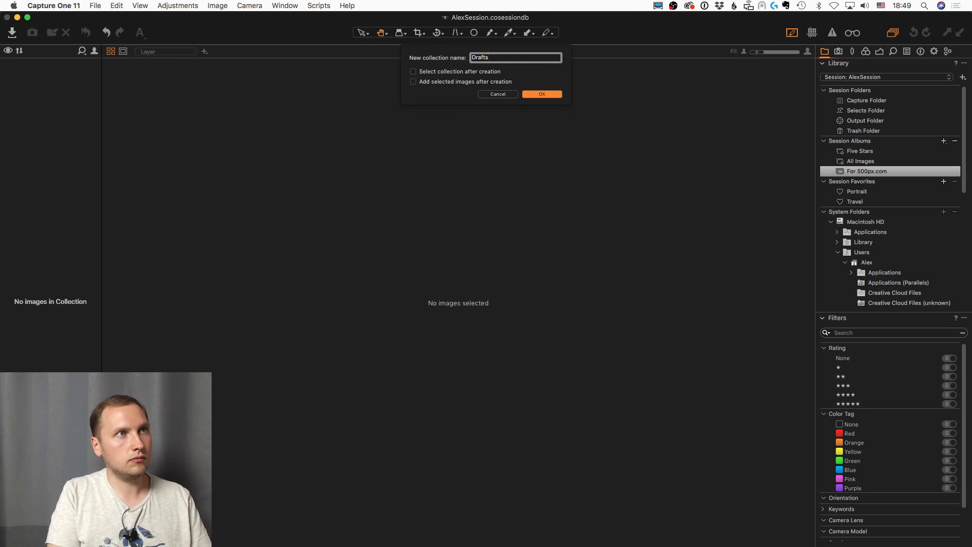
pyautogui.press('Return')
# Step: Create a smart album named "For Print" in the Session Albums, without adding any search criteria
pyautogui.click(944, 141)
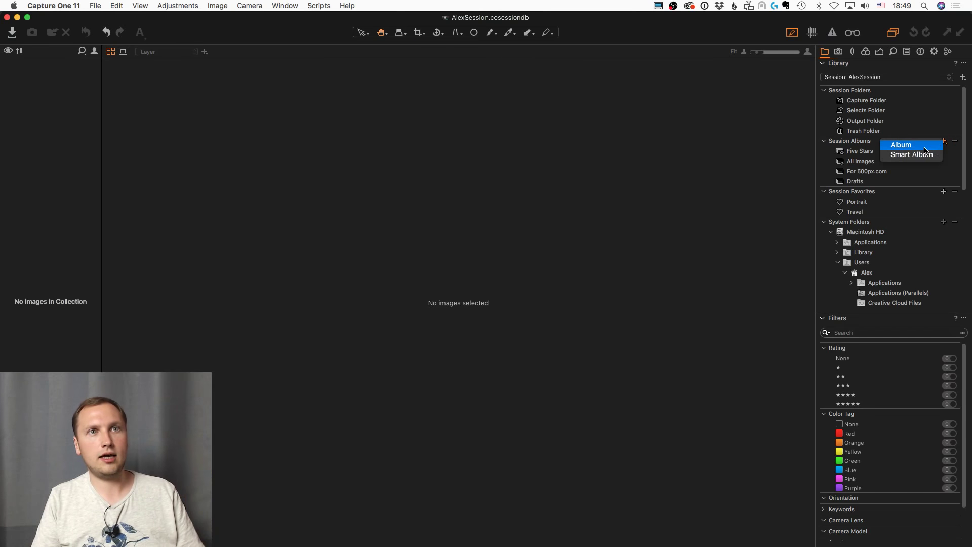
pyautogui.click(925, 155)
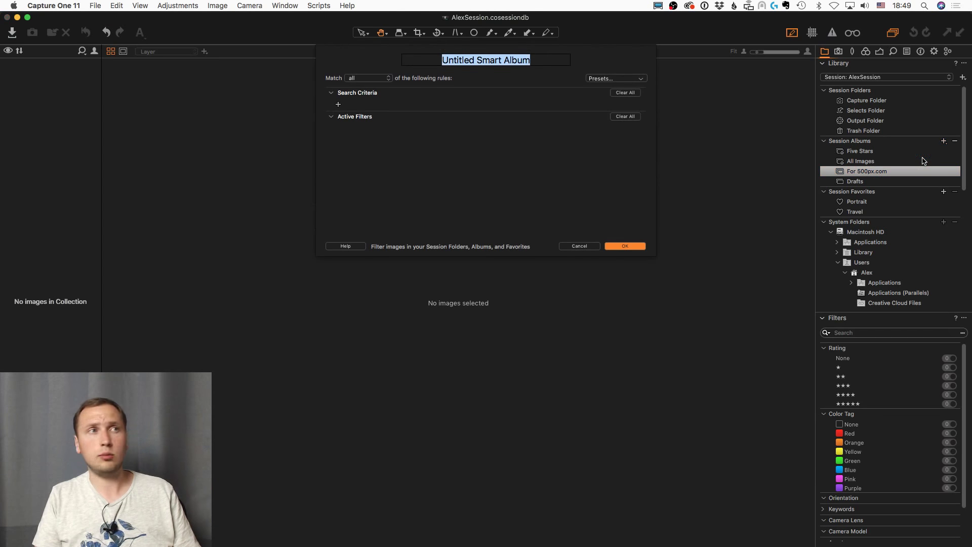
pyautogui.write('For Print')
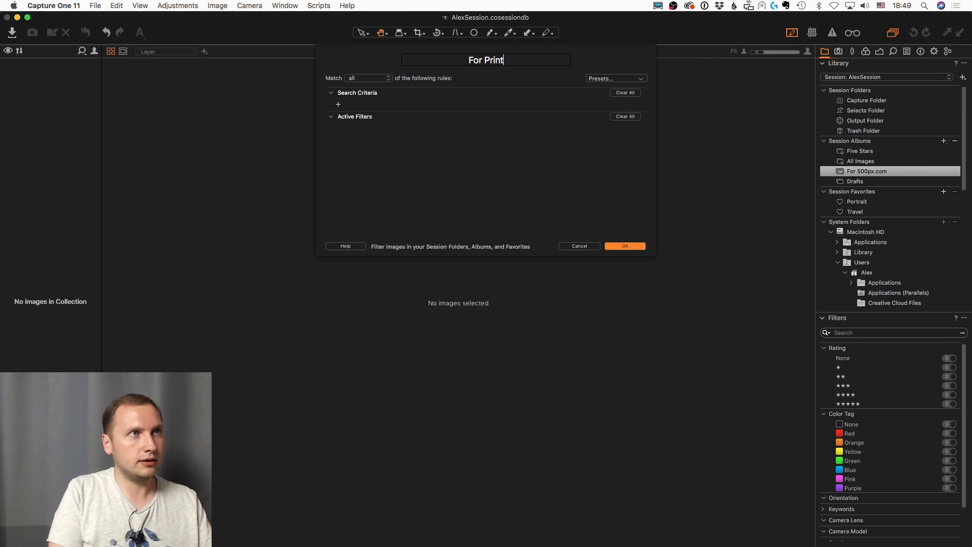
pyautogui.press('Return')
# Step: Create another smart album without search criteria and name it "For Client"
pyautogui.click(944, 141)
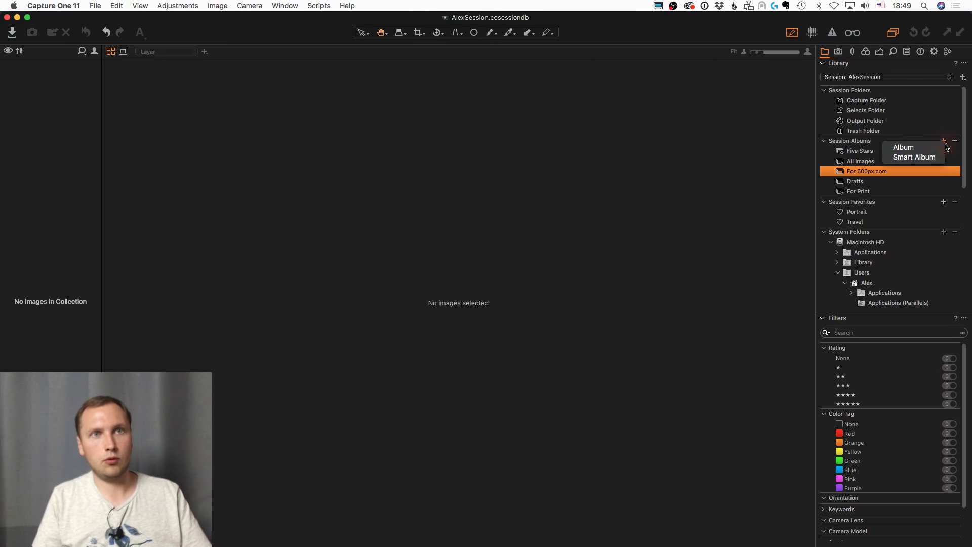
pyautogui.click(924, 157)
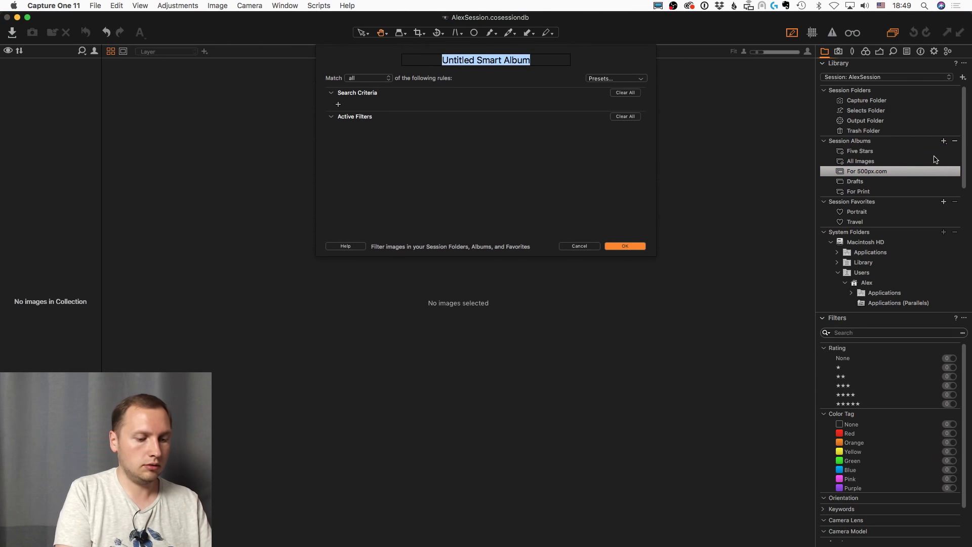
pyautogui.write('For ')
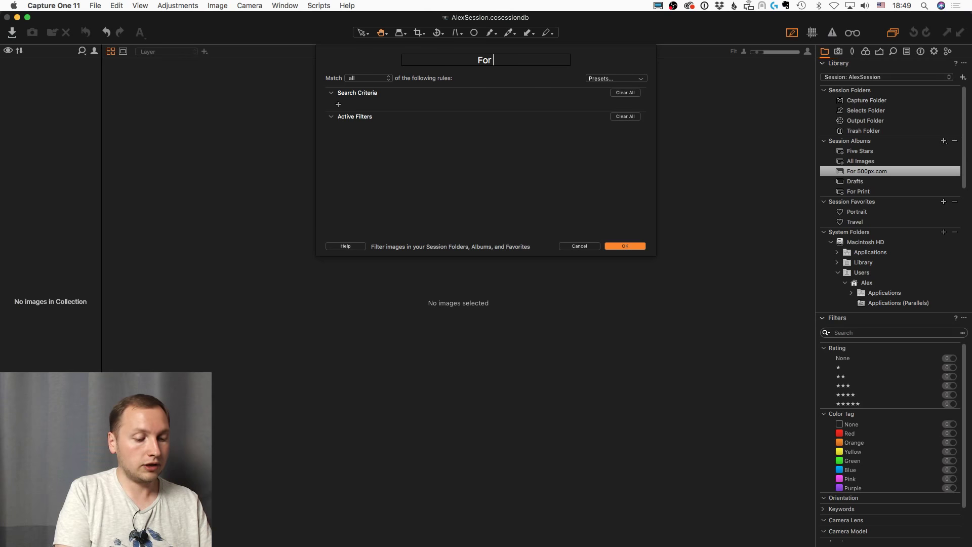
pyautogui.write('Client')
pyautogui.press('Return')
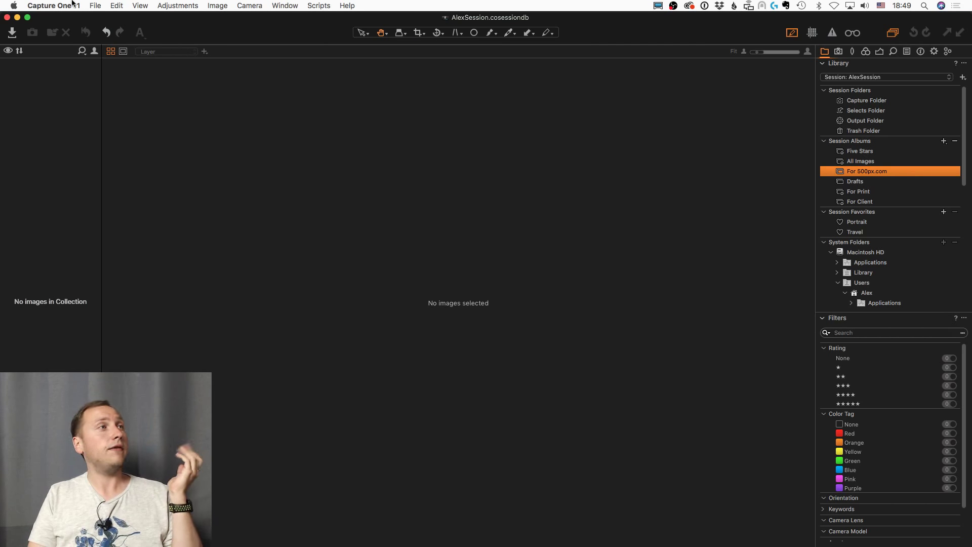
# Step: Save the AlexSession structure as a session template named "AlexOnRAW" in the Templates folder
pyautogui.click(95, 5)
pyautogui.click(123, 102)
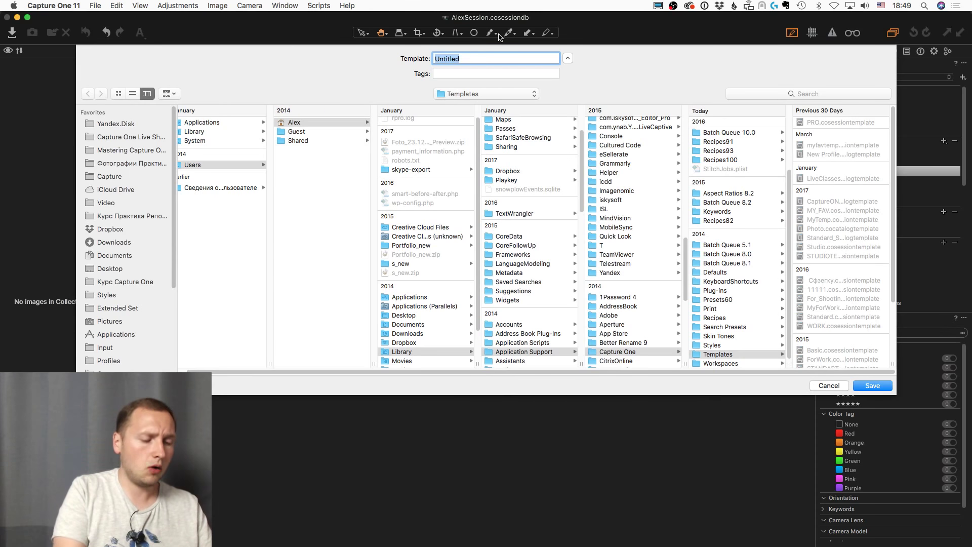
pyautogui.write('AlexOnRAW')
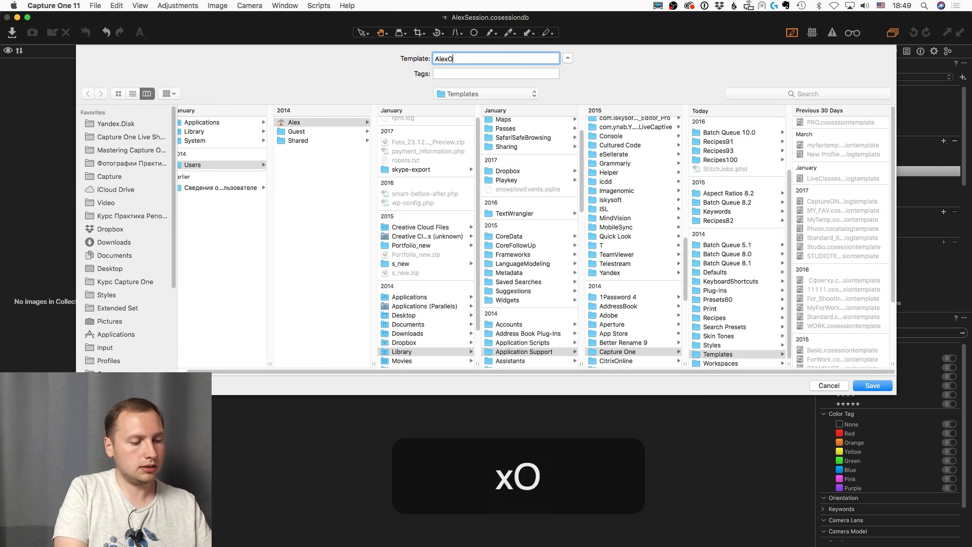
pyautogui.press('Return')
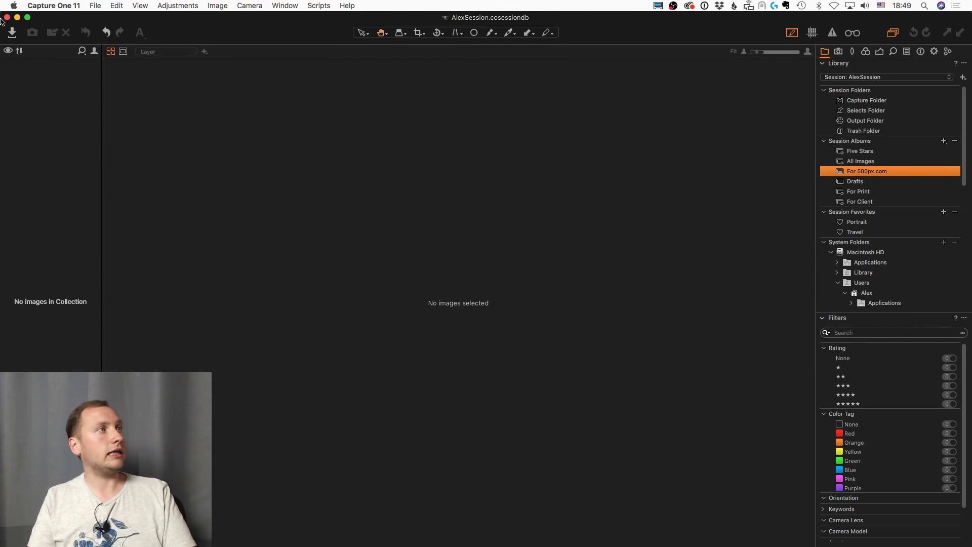
# Step: Create a new session named "Alex2" from the AlexOnRAW template and open it in a new window
pyautogui.click(95, 5)
pyautogui.moveTo(113, 13)
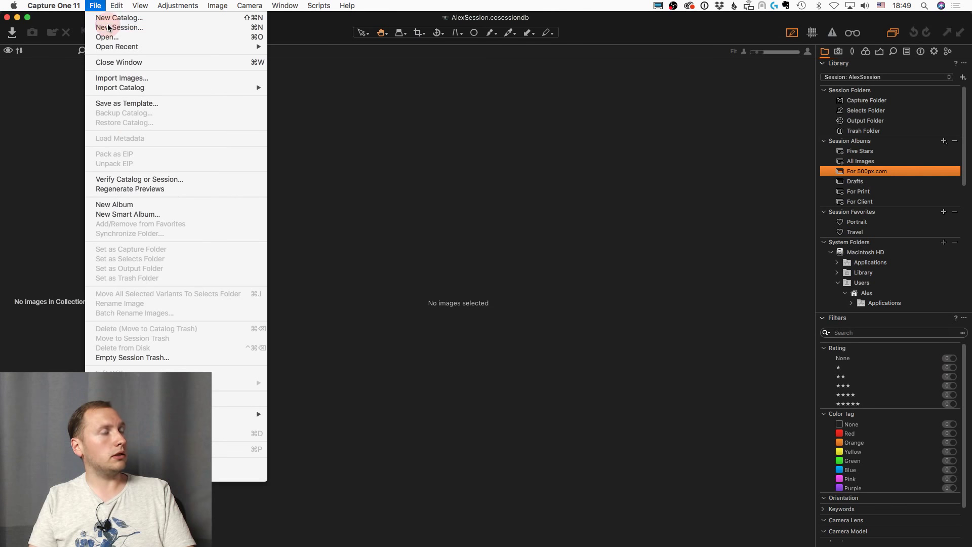
pyautogui.click(109, 27)
pyautogui.click(474, 150)
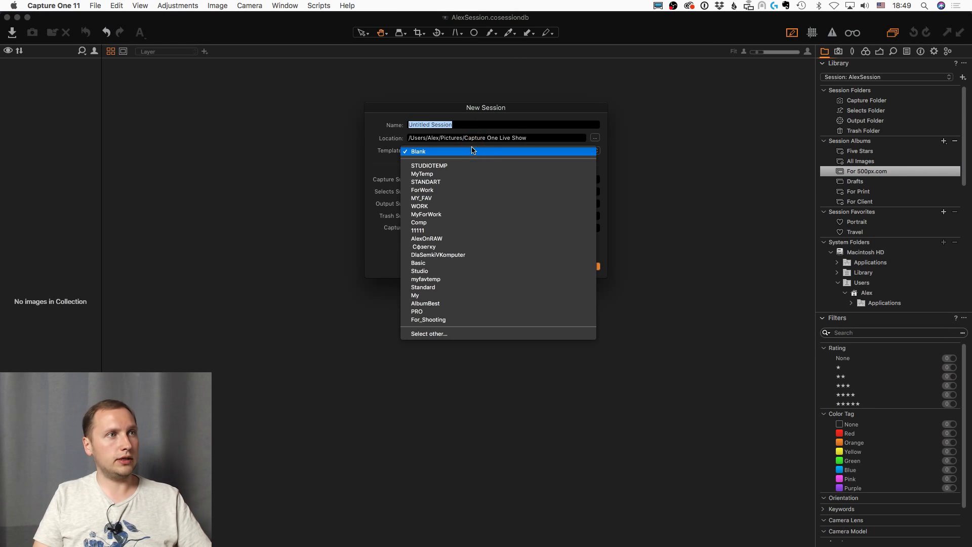
pyautogui.click(441, 238)
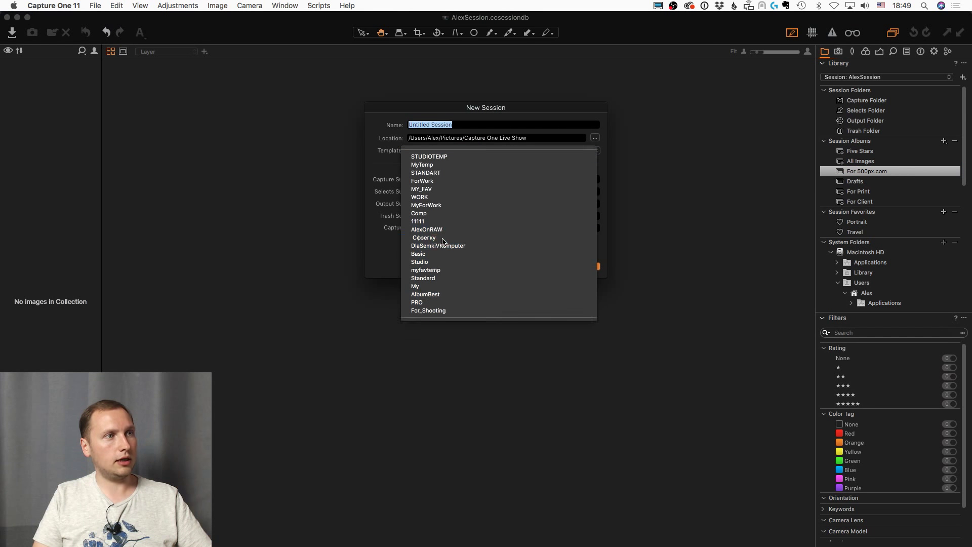
pyautogui.write('Alex')
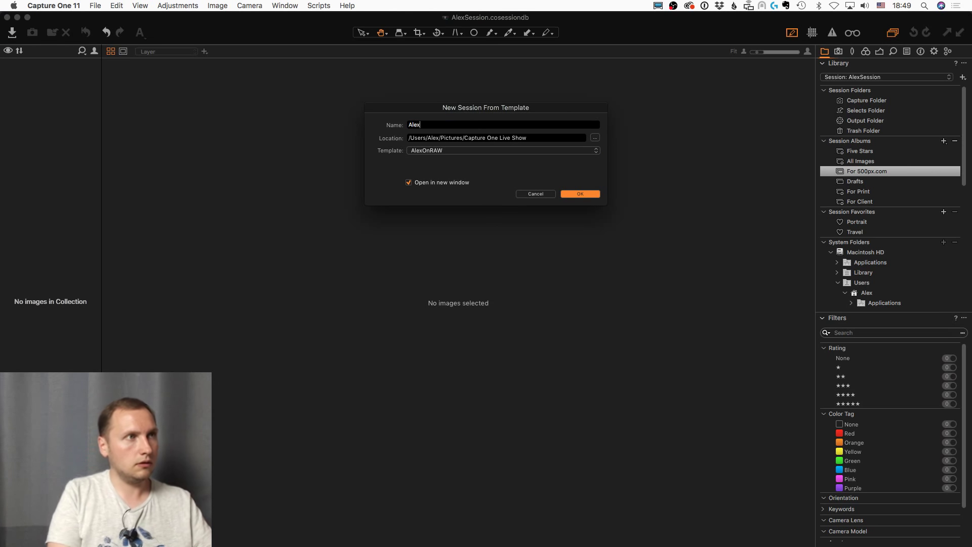
pyautogui.press('Return')
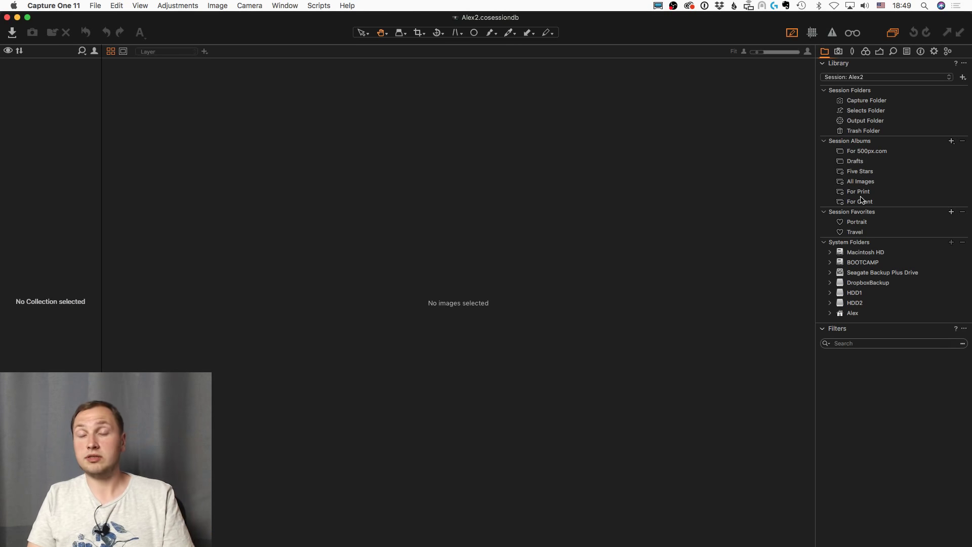
# Step: Check the tethered capture tools of the Alex2 session and return to its Library
pyautogui.click(839, 52)
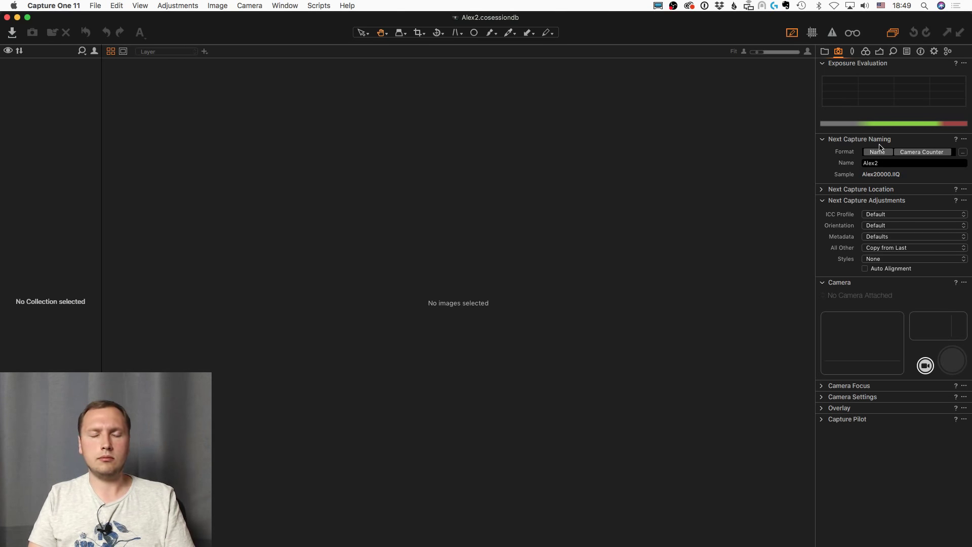
pyautogui.click(826, 52)
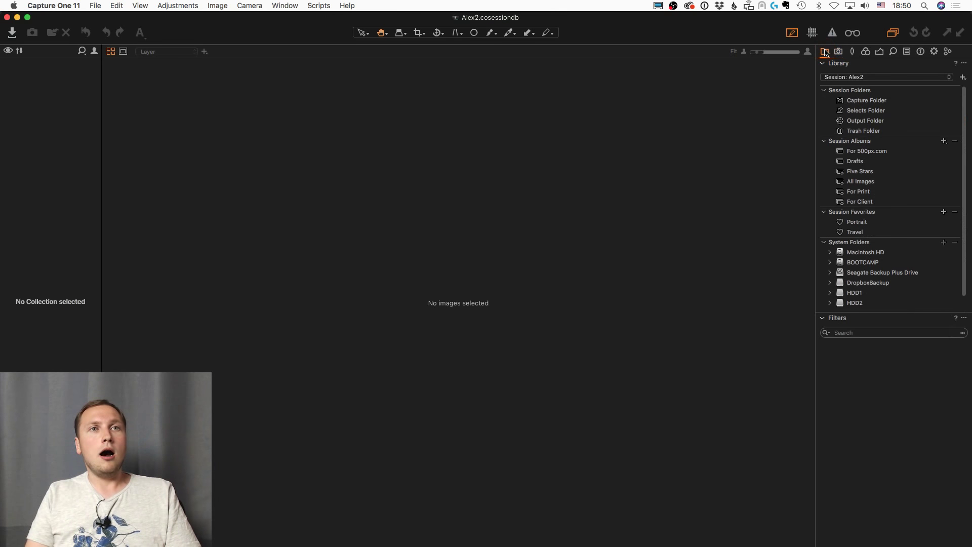
# Step: View the open Capture One Live Show #10 catalog and switch to the AlexSession window
pyautogui.click(285, 6)
pyautogui.click(317, 149)
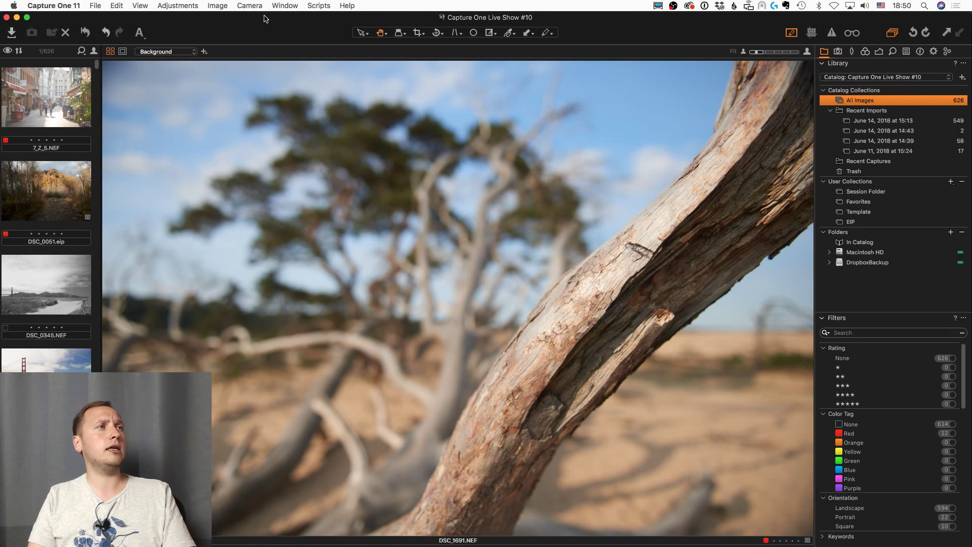
pyautogui.click(286, 5)
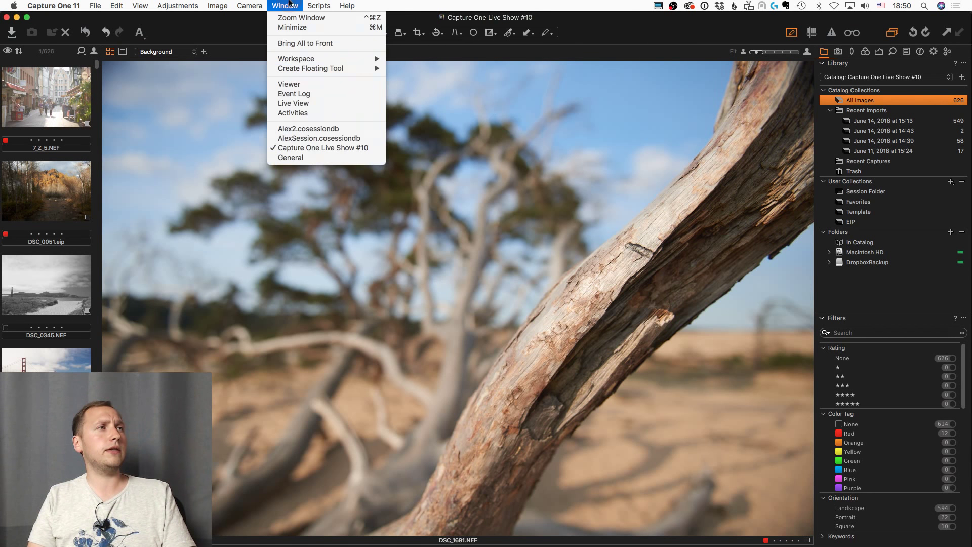
pyautogui.click(301, 138)
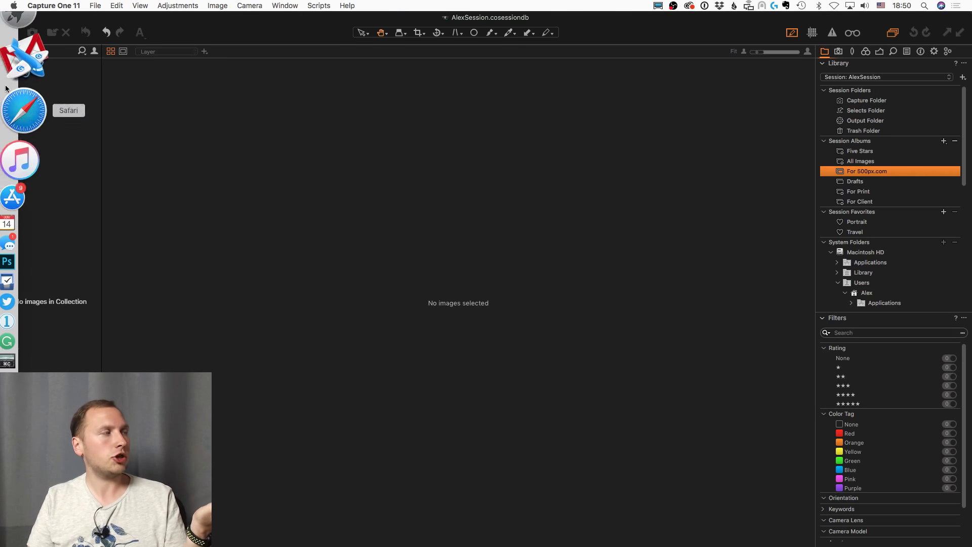
# Step: Switch to Finder and examine the Capture subfolders of the Alex2 and AlexSession folders
pyautogui.click(30, 39)
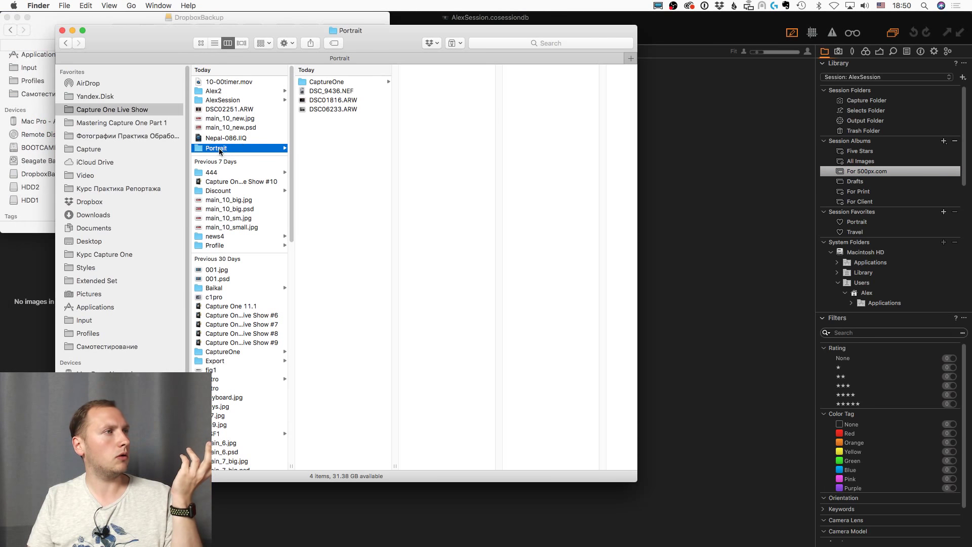
pyautogui.click(232, 92)
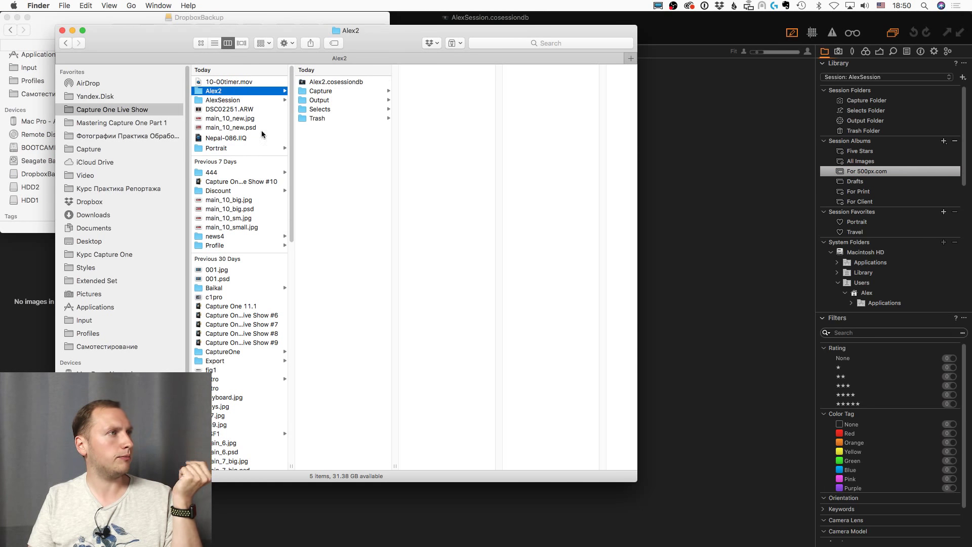
pyautogui.click(329, 100)
pyautogui.click(332, 92)
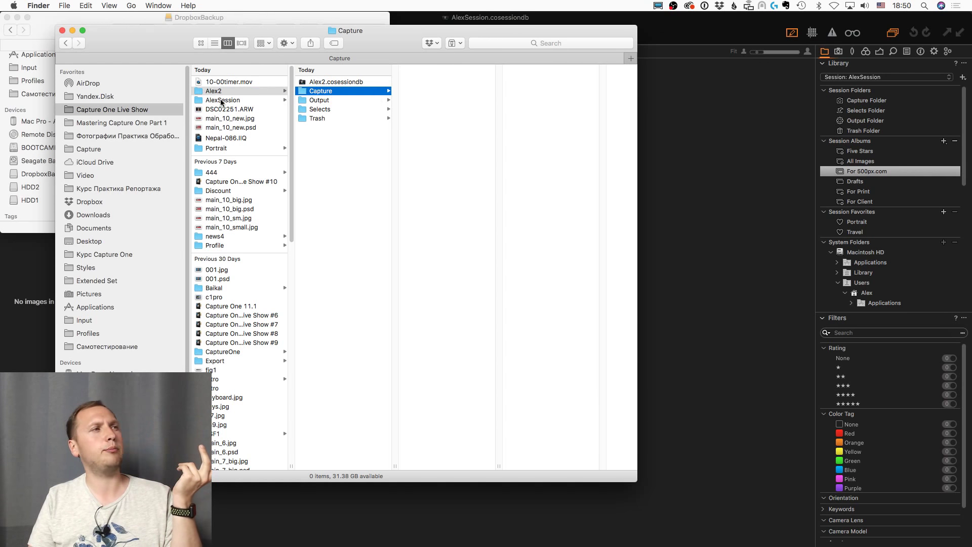
pyautogui.click(222, 100)
pyautogui.click(349, 91)
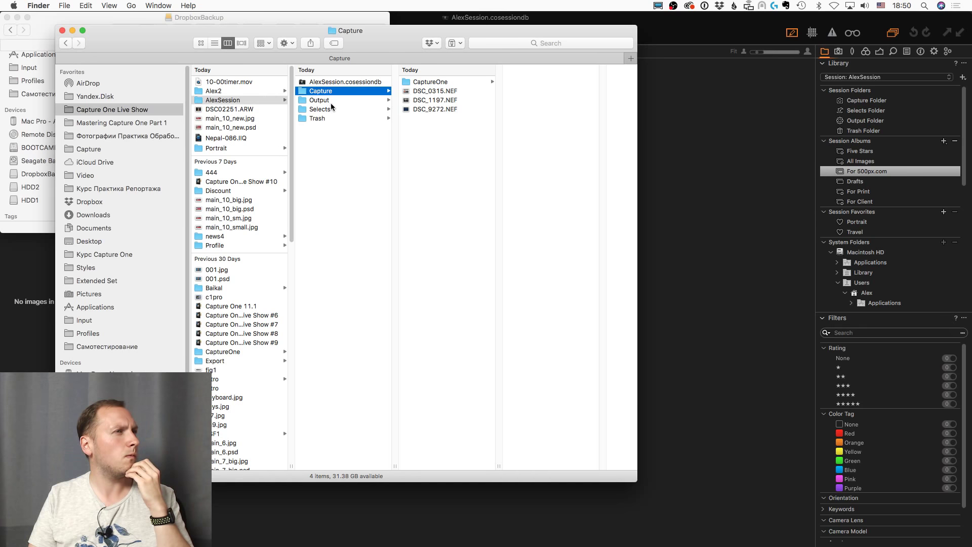
# Step: Return to Capture One, reveal the Travel favorite's folder in Finder, and enlarge the window and its columns to examine the files
pyautogui.click(885, 172)
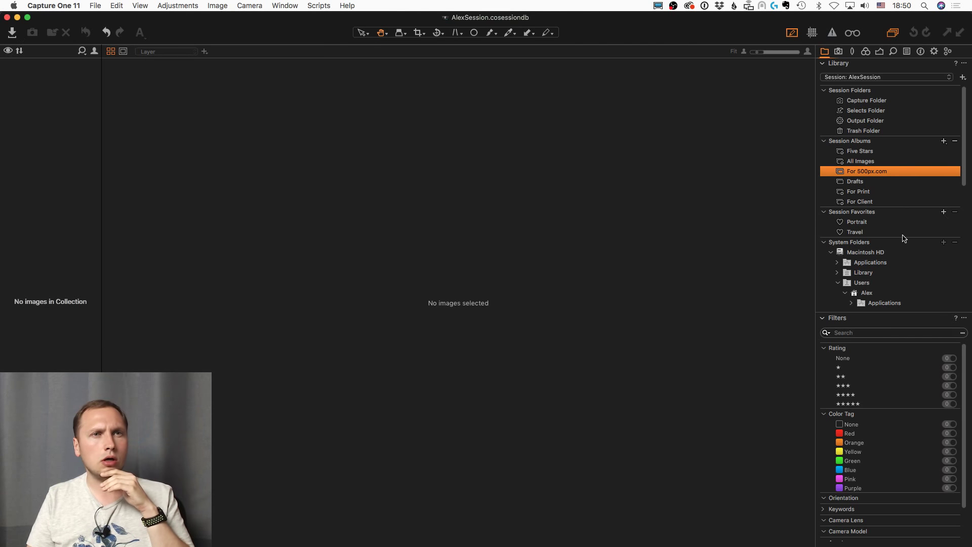
pyautogui.rightClick(863, 233)
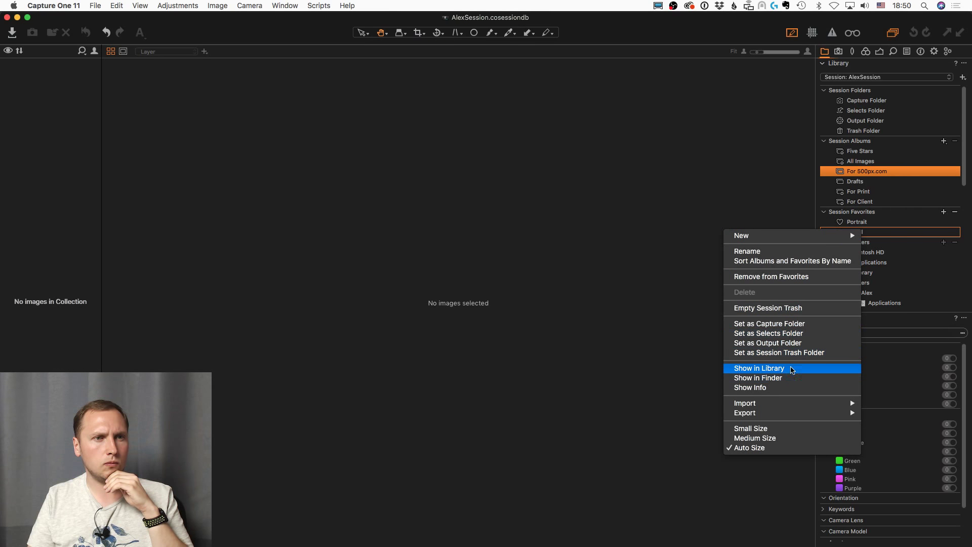
pyautogui.click(784, 378)
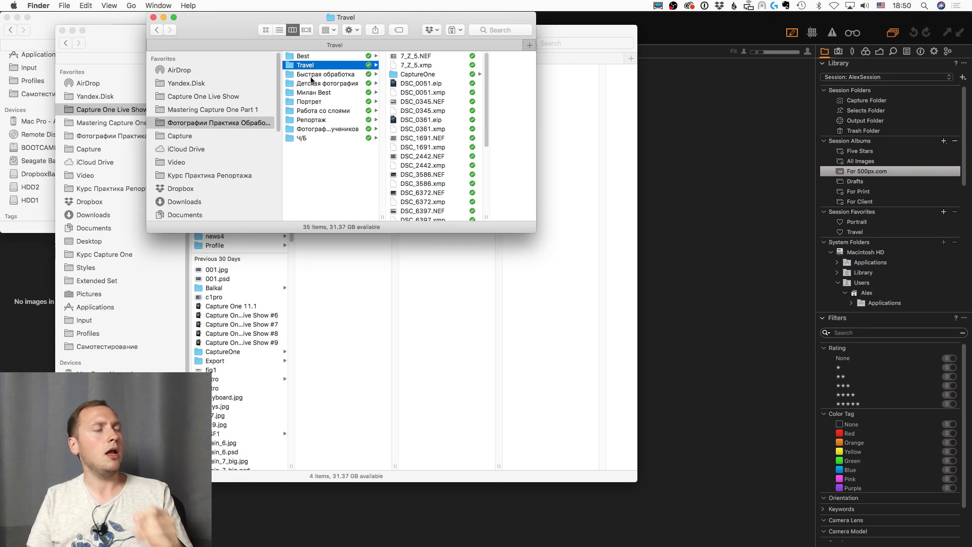
pyautogui.moveTo(536, 232); pyautogui.dragTo(657, 381)
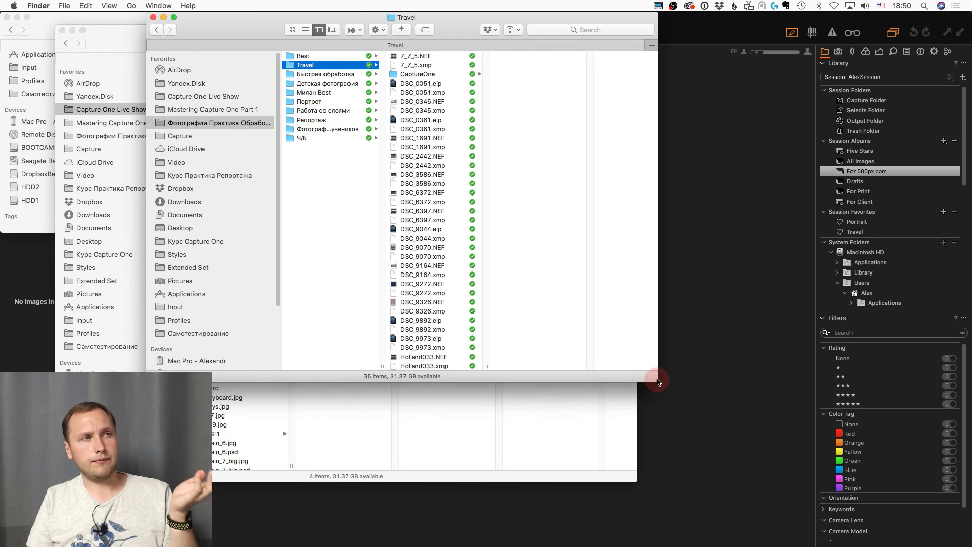
pyautogui.moveTo(485, 365); pyautogui.dragTo(527, 366)
pyautogui.moveTo(382, 366); pyautogui.dragTo(393, 365)
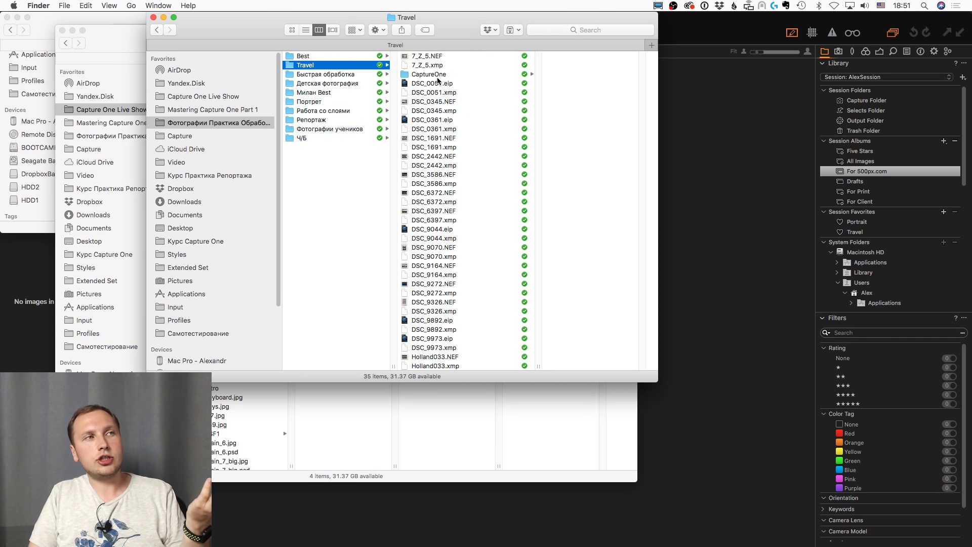
# Step: Preview DSC_6372.NEF and inspect the contents of the CaptureOne subfolder inside the Travel folder
pyautogui.click(446, 194)
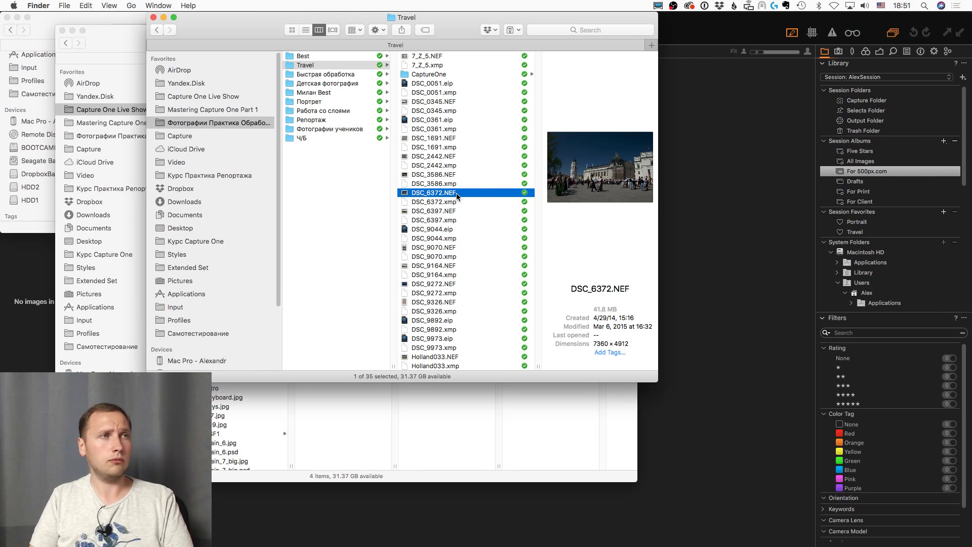
pyautogui.click(467, 75)
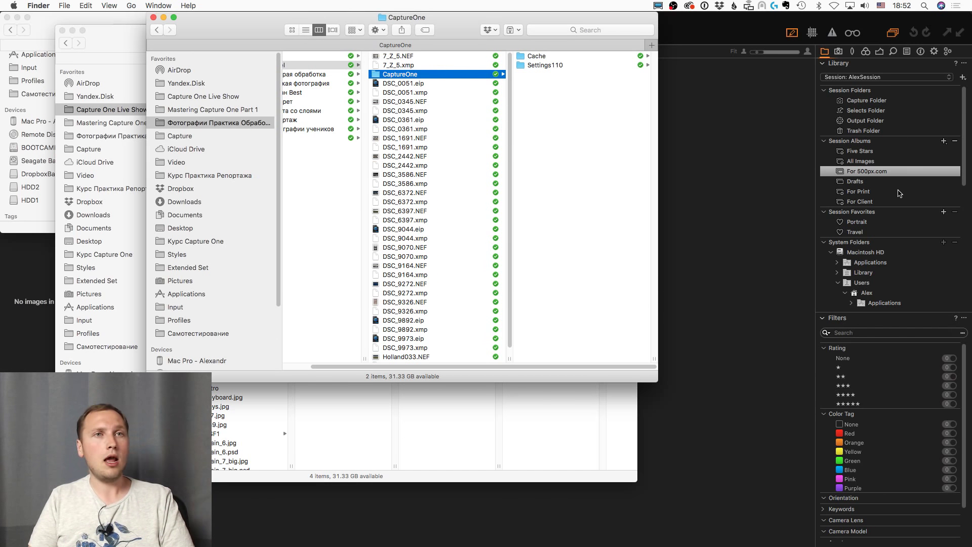
# Step: Switch to Capture One, open the Travel favorite, reveal DSC_2442.NEF in Finder to inspect it, and return to Capture One
pyautogui.click(877, 228)
pyautogui.click(870, 232)
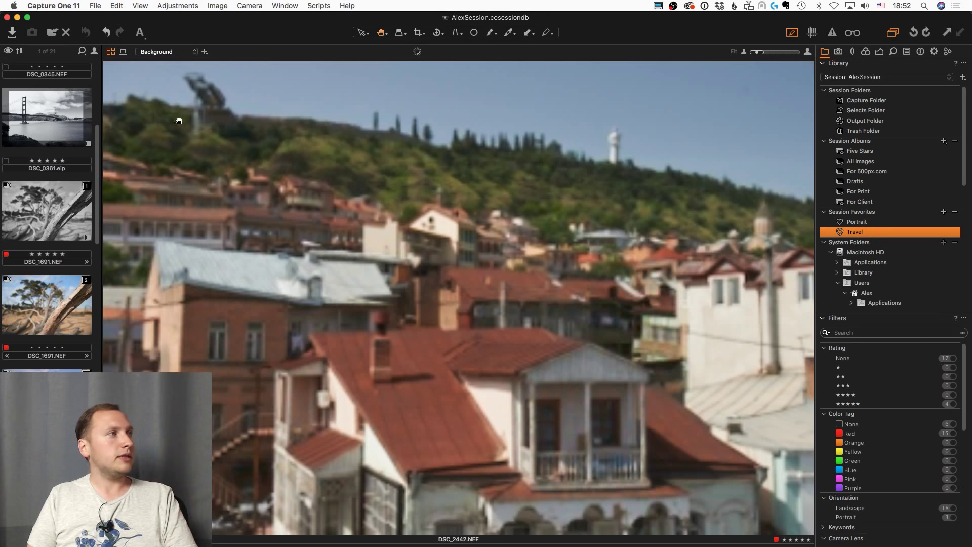
pyautogui.scroll(-1, 42, 220)
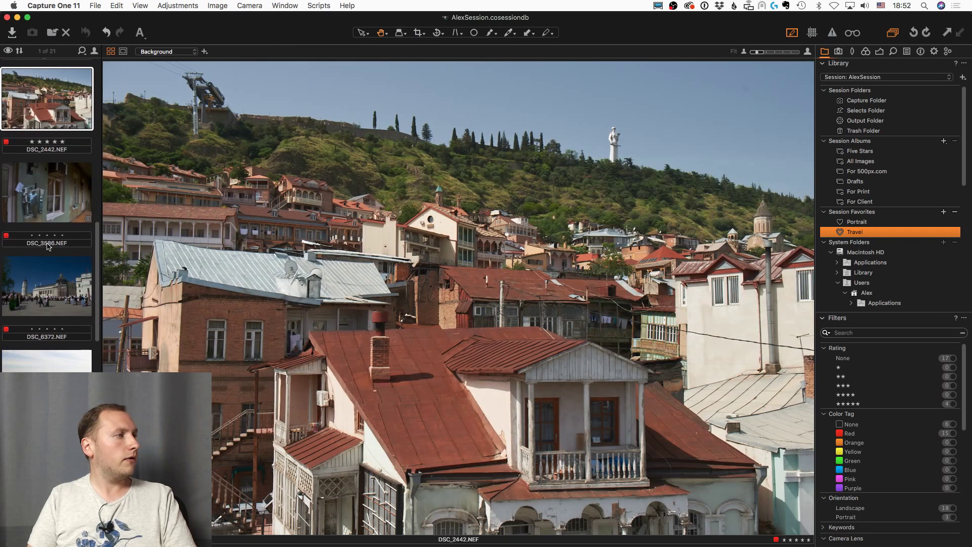
pyautogui.click(61, 108)
pyautogui.rightClick(59, 116)
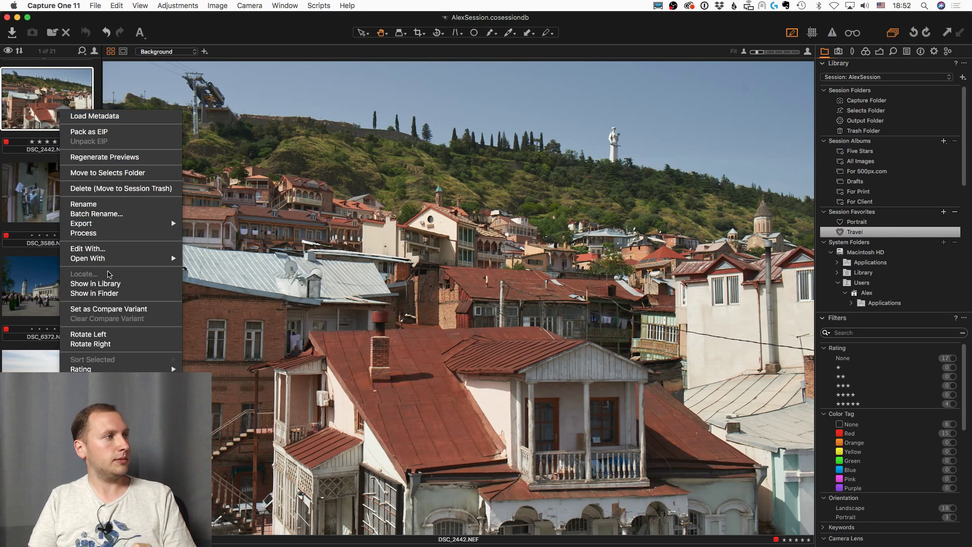
pyautogui.click(116, 296)
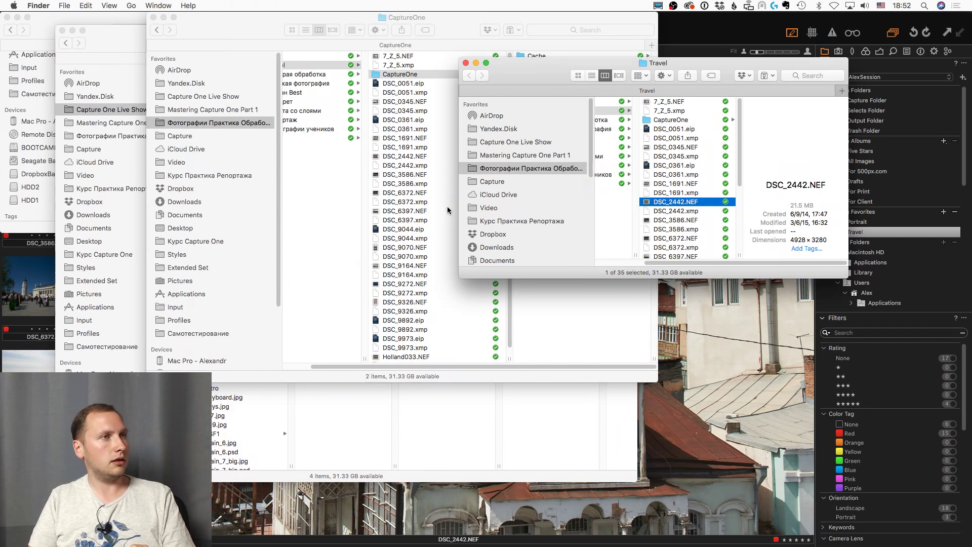
pyautogui.moveTo(719, 76); pyautogui.dragTo(502, 62)
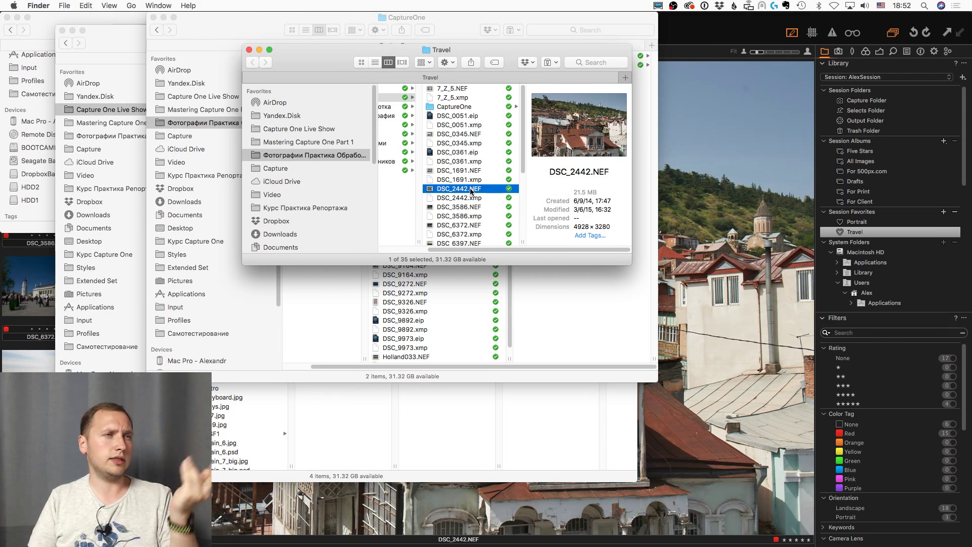
pyautogui.click(701, 23)
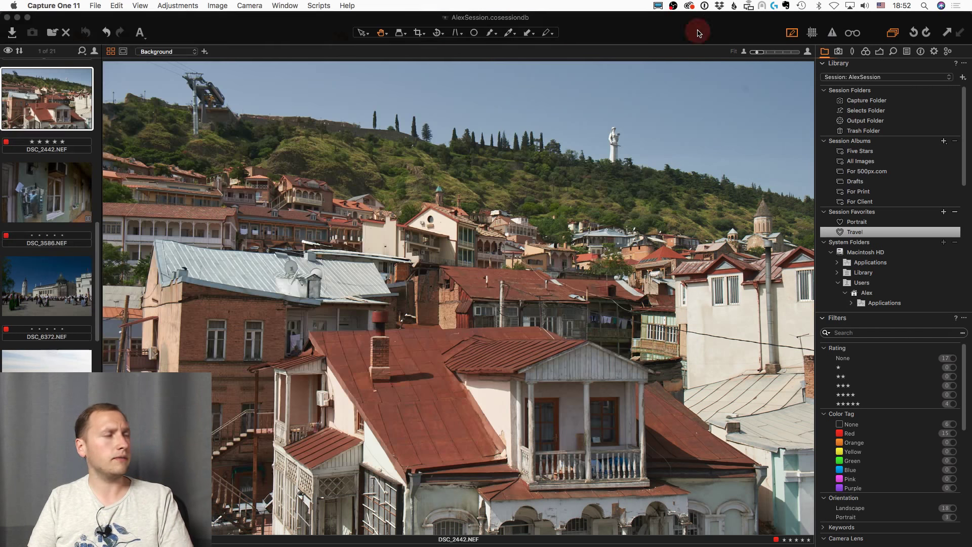
# Step: Reduce the saturation of DSC_2442.NEF to -57 and pack the image as an EIP
pyautogui.rightClick(63, 101)
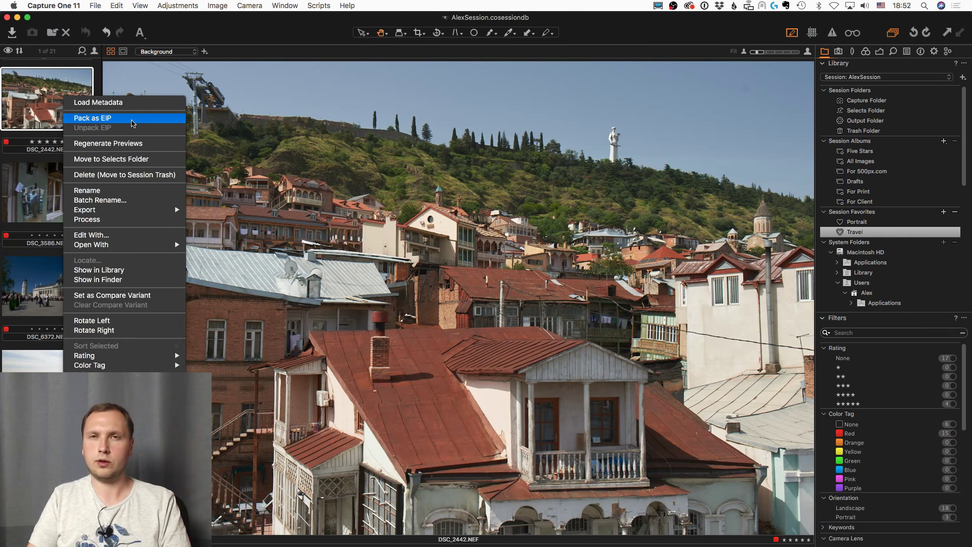
pyautogui.click(132, 118)
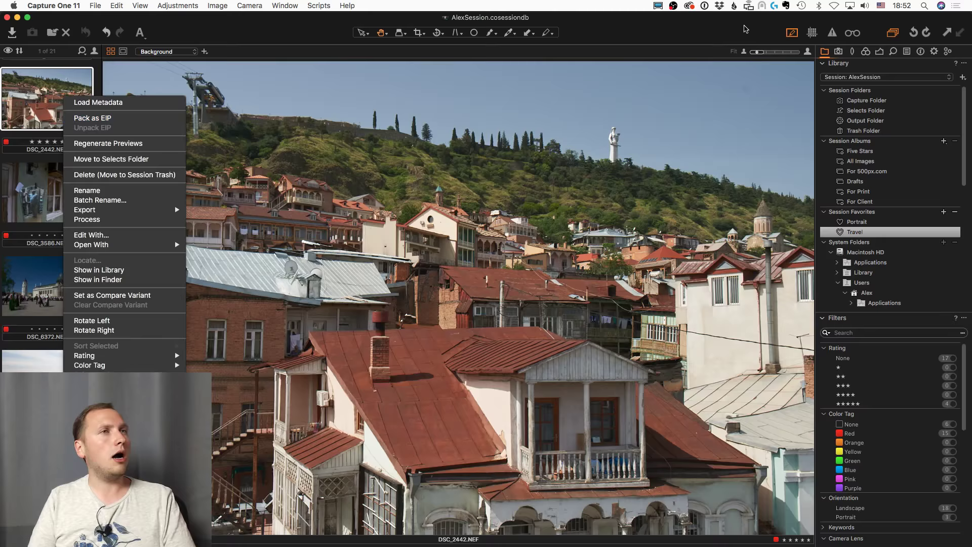
pyautogui.click(880, 51)
pyautogui.moveTo(901, 223)
pyautogui.mouseDown()
pyautogui.moveTo(888, 223)
pyautogui.moveTo(903, 229)
pyautogui.moveTo(874, 256)
pyautogui.moveTo(910, 233)
pyautogui.moveTo(899, 223)
pyautogui.mouseUp()
pyautogui.rightClick(72, 100)
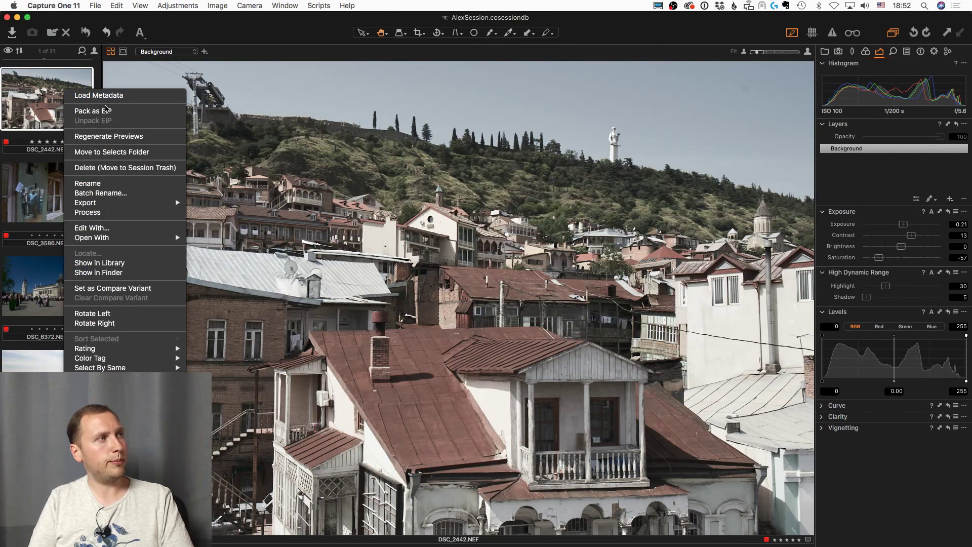
pyautogui.click(106, 112)
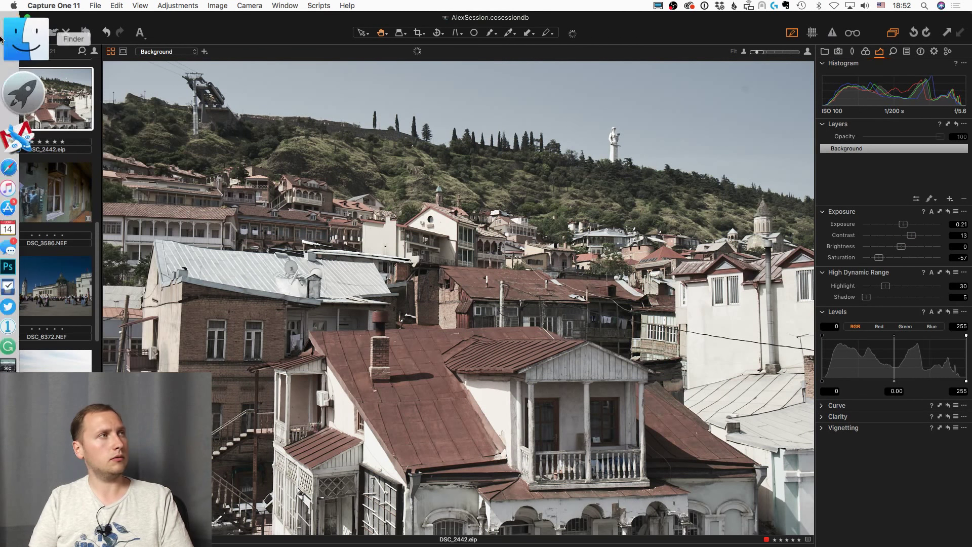
# Step: Reveal the packed DSC_2442.eip file in Finder
pyautogui.click(23, 38)
pyautogui.click(738, 34)
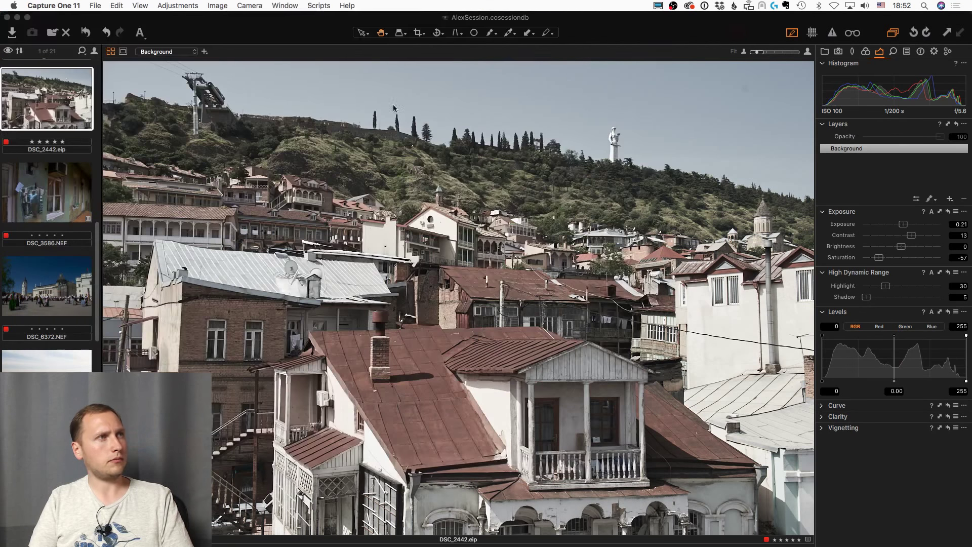
pyautogui.rightClick(74, 97)
pyautogui.click(121, 279)
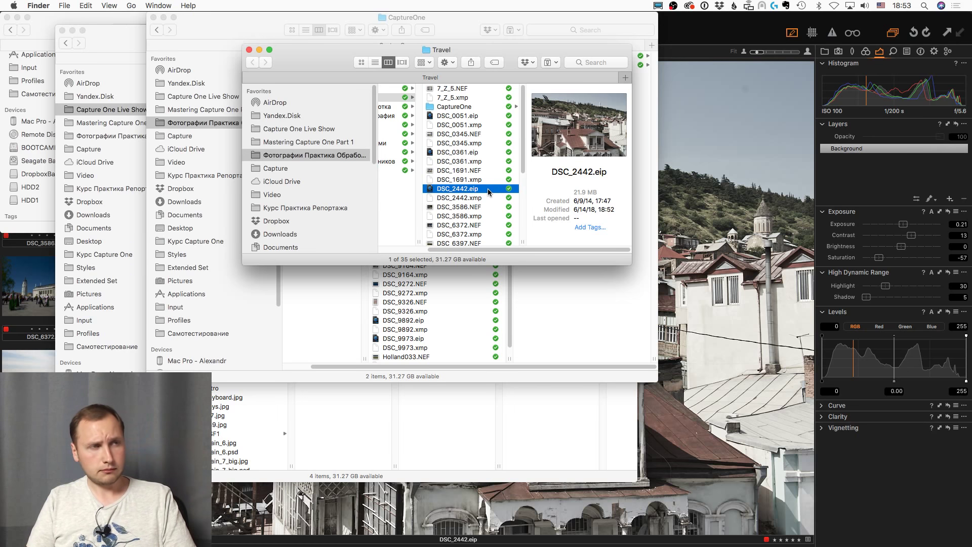
# Step: Copy DSC_2442.eip from the Travel folder into the Capture folder of AlexSession
pyautogui.press('super+c')
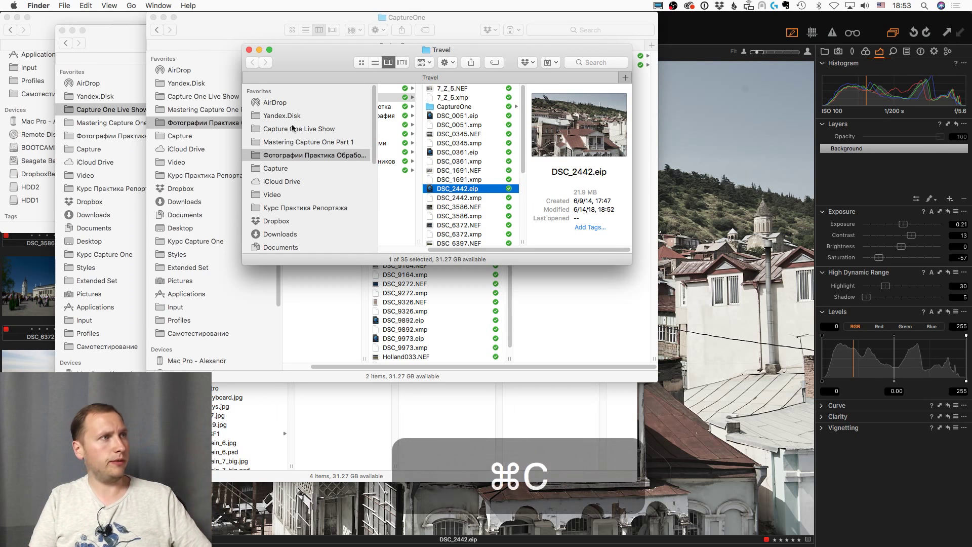
pyautogui.press('super+w')
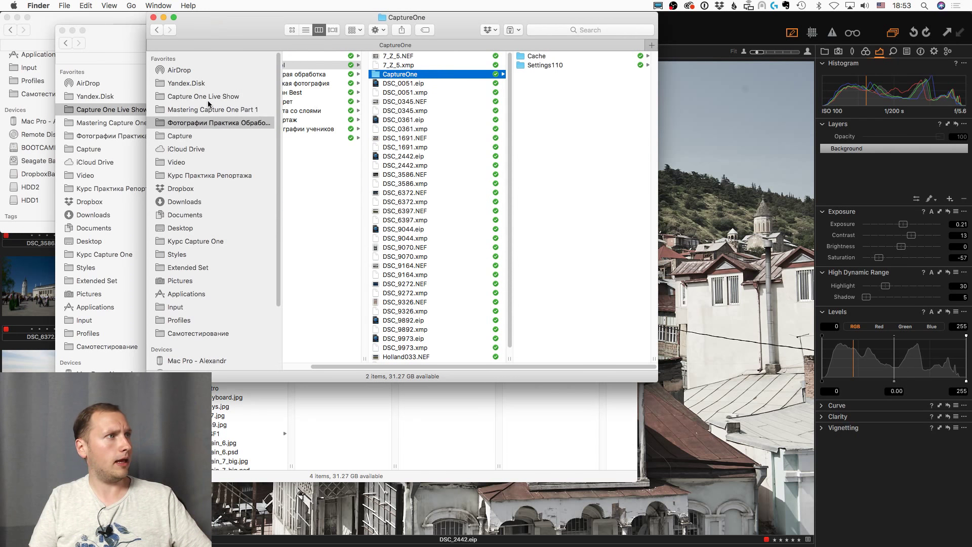
pyautogui.click(110, 47)
pyautogui.click(324, 144)
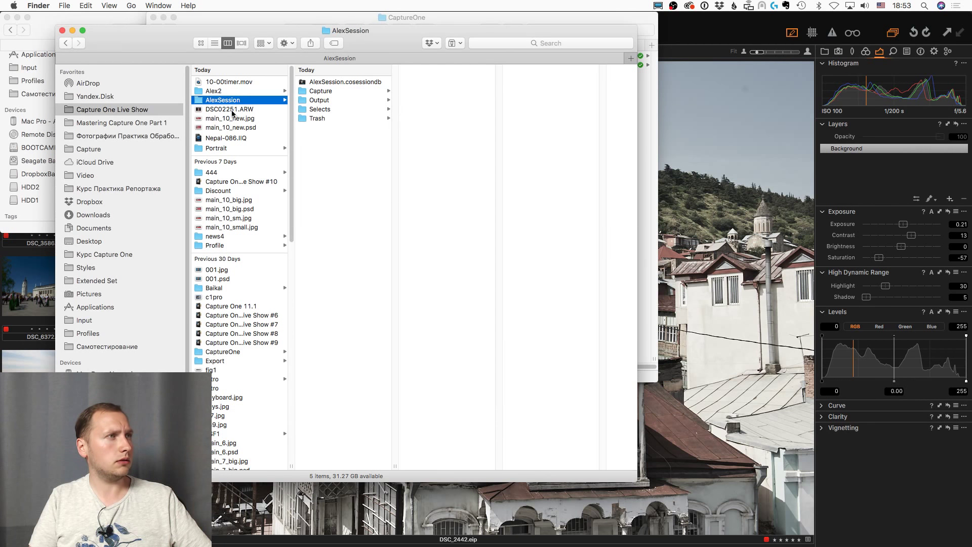
pyautogui.click(344, 96)
pyautogui.press('super+v')
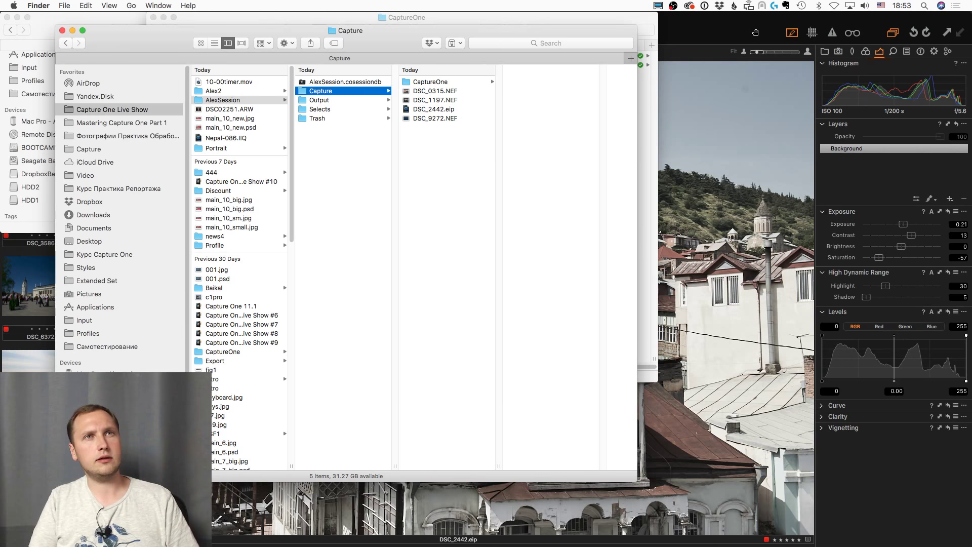
# Step: Switch to Capture One, open the session's Capture Folder, and unpack DSC_2442.eip
pyautogui.click(754, 33)
pyautogui.click(824, 52)
pyautogui.click(867, 100)
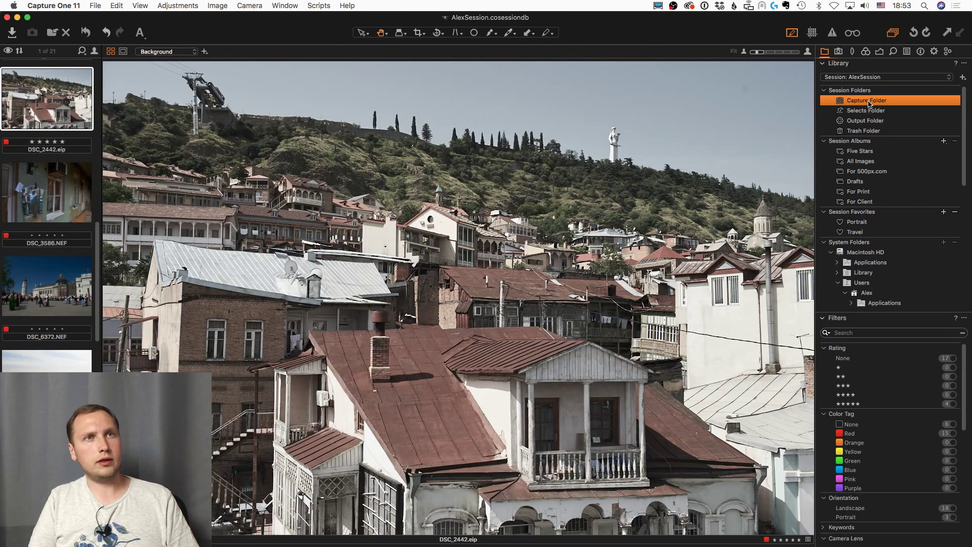
pyautogui.click(64, 330)
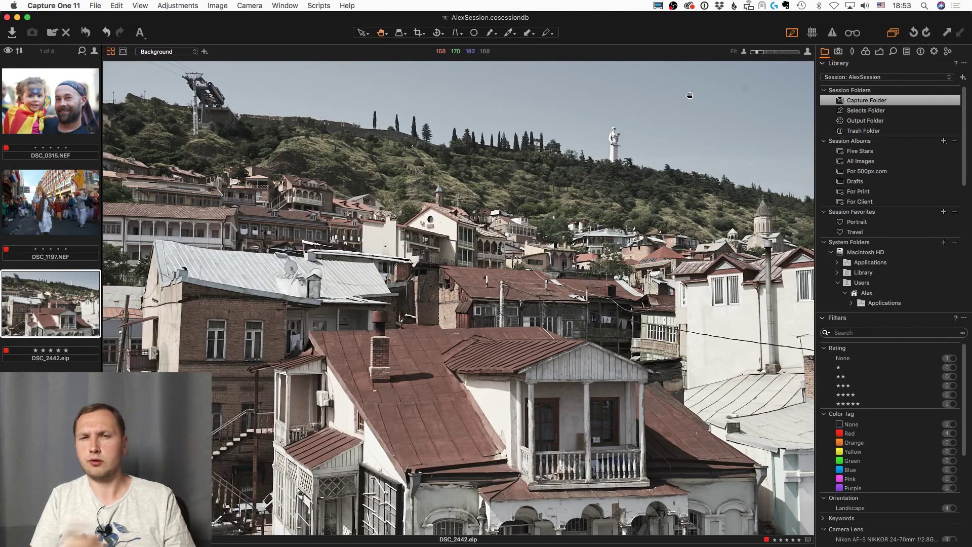
pyautogui.rightClick(88, 302)
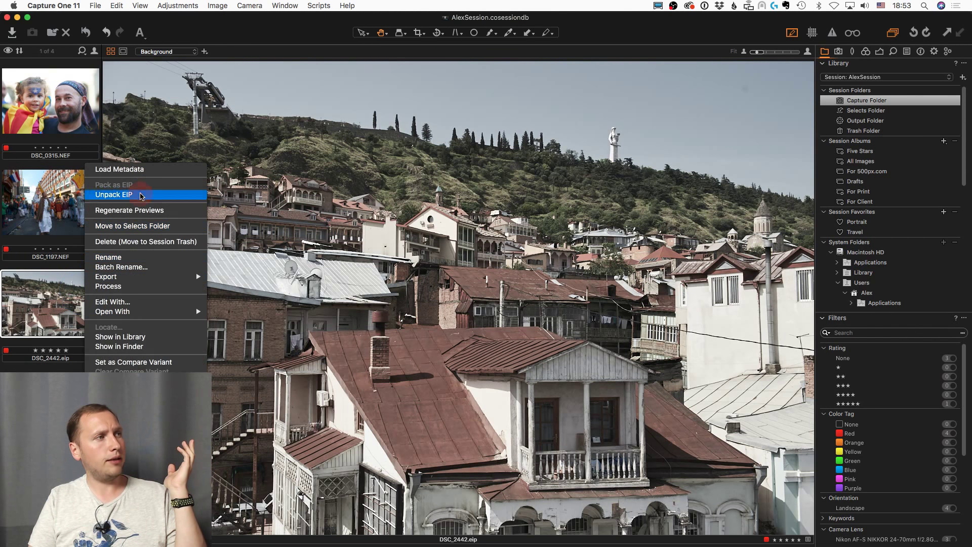
pyautogui.click(139, 194)
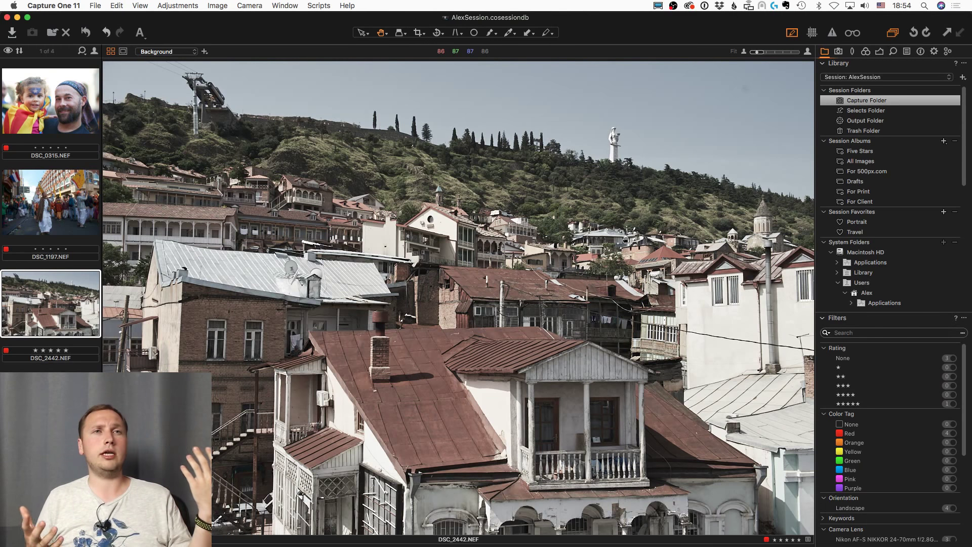
# Step: Examine the lens correction and color tools for DSC_2442.NEF, including the available ICC profiles
pyautogui.click(866, 51)
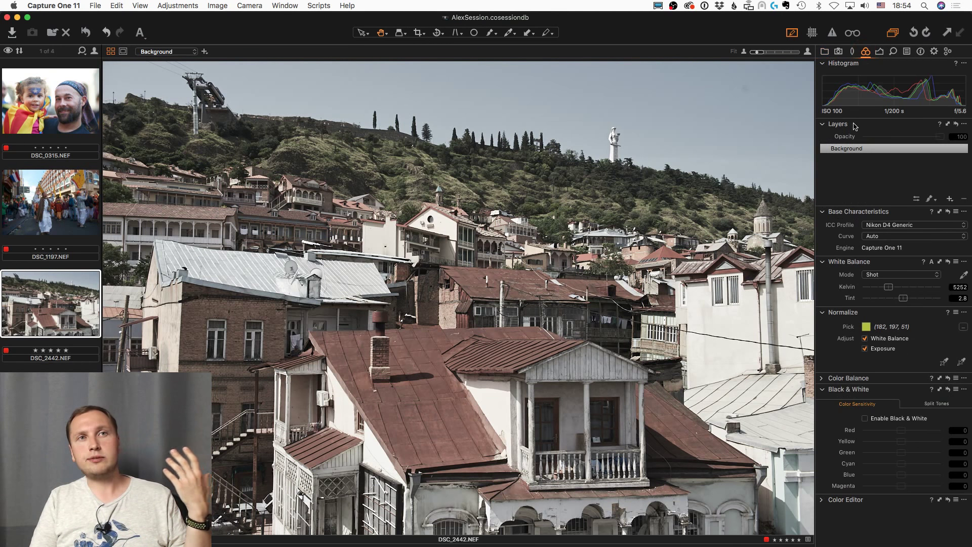
pyautogui.click(852, 52)
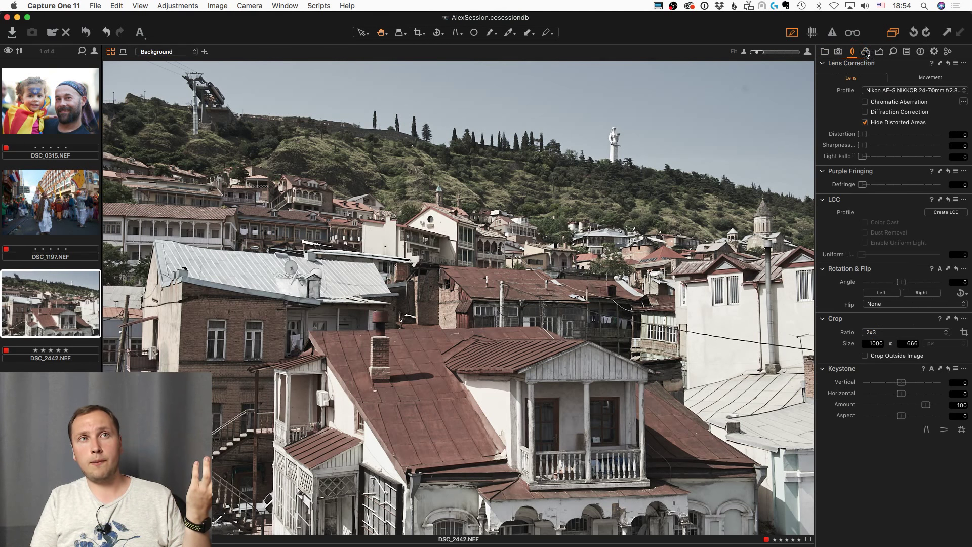
pyautogui.click(866, 52)
pyautogui.click(921, 228)
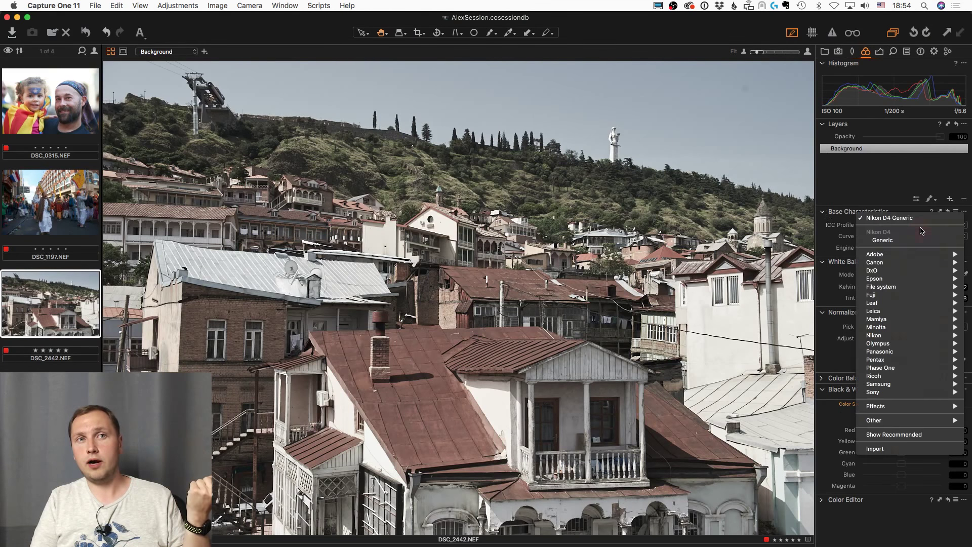
pyautogui.click(843, 239)
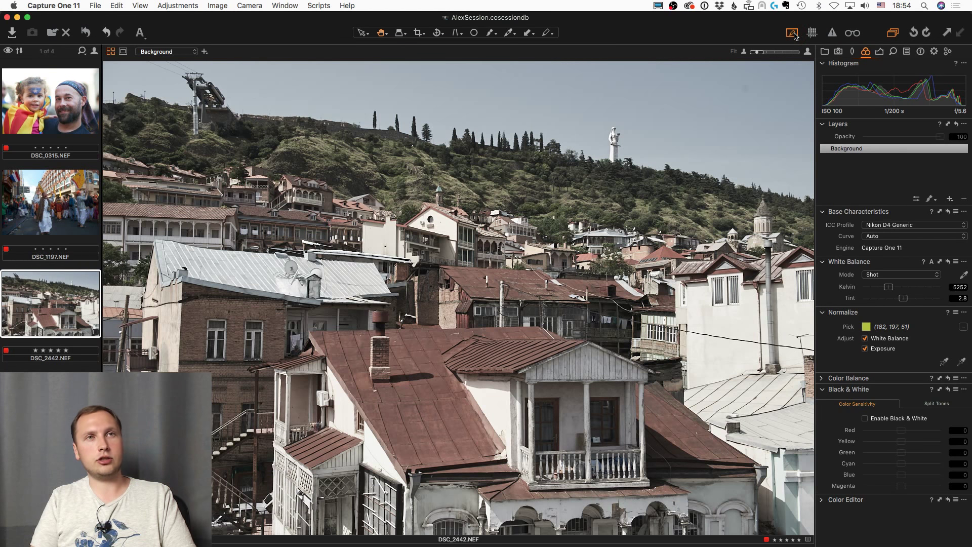
# Step: Draw a red freehand annotation circling the rooftop near the middle of the DSC_2442.NEF photo
pyautogui.click(921, 52)
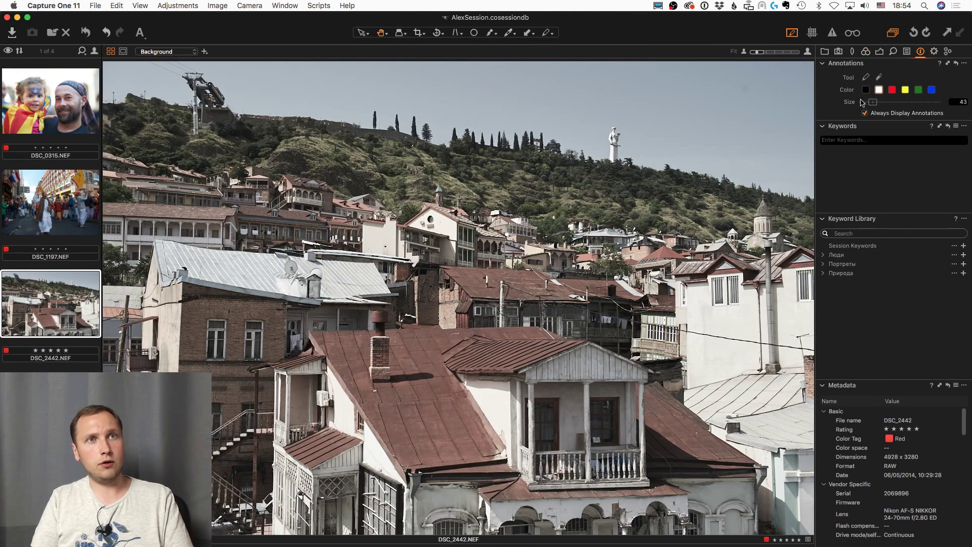
pyautogui.click(892, 90)
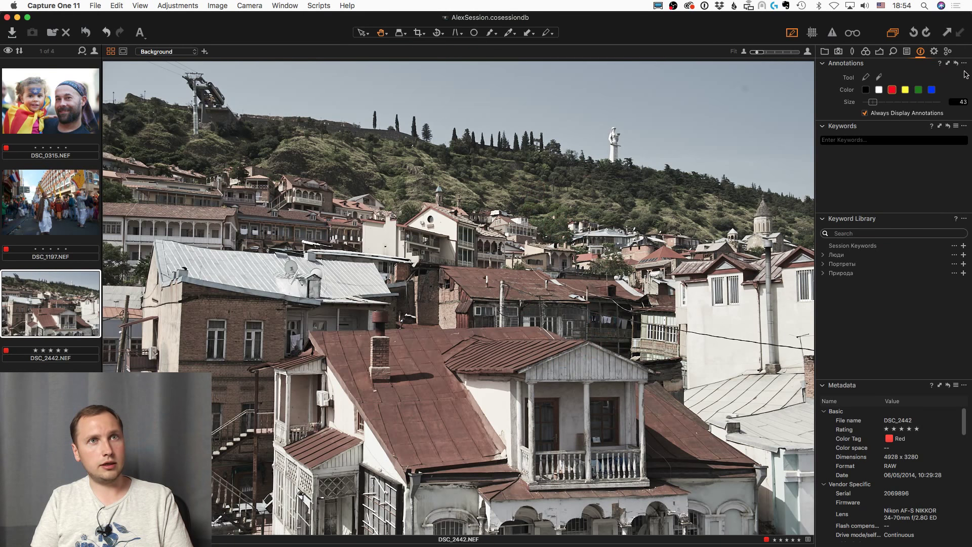
pyautogui.click(866, 77)
pyautogui.moveTo(530, 256)
pyautogui.mouseDown()
pyautogui.moveTo(639, 296)
pyautogui.moveTo(508, 275)
pyautogui.mouseUp()
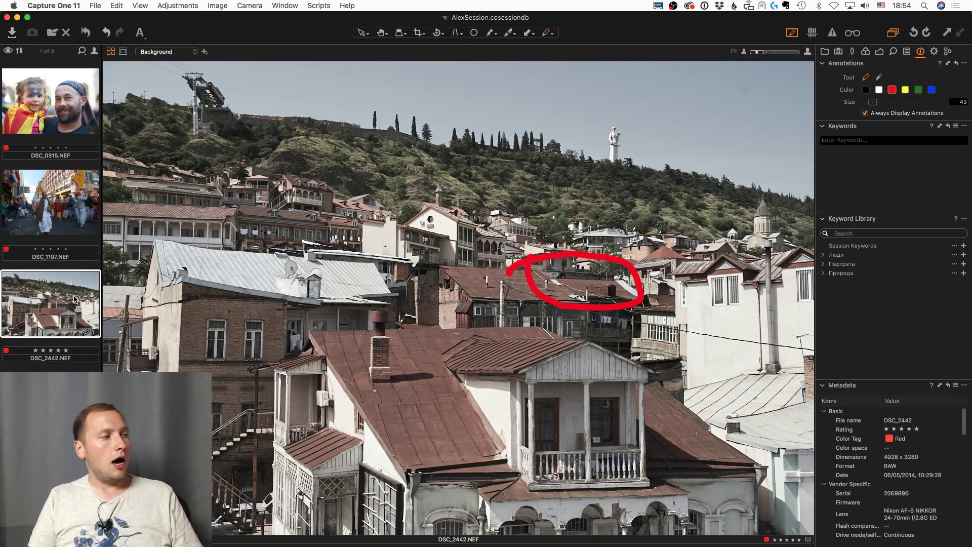
# Step: Pack the annotated DSC_2442.NEF as an EIP and reveal the packed file in Finder
pyautogui.rightClick(63, 310)
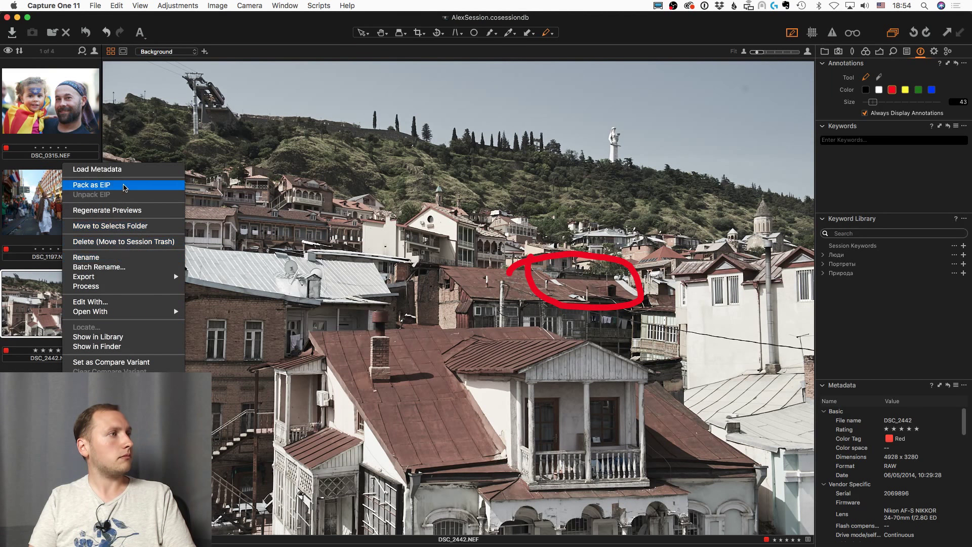
pyautogui.click(102, 185)
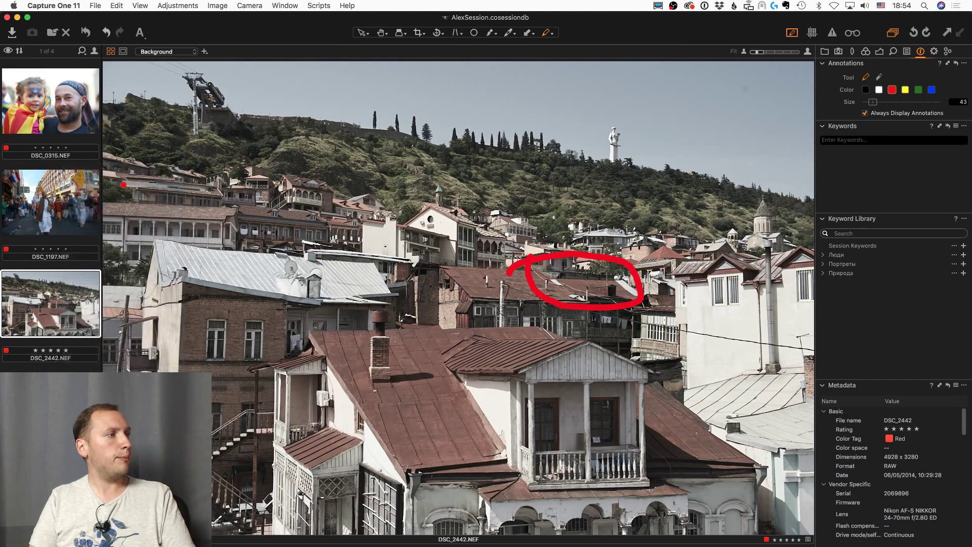
pyautogui.rightClick(72, 289)
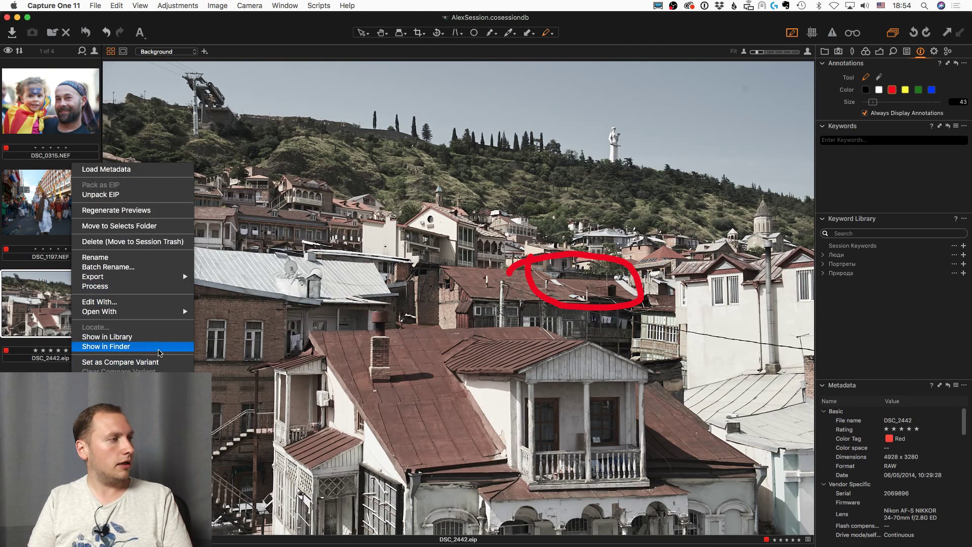
pyautogui.click(157, 347)
# Step: Copy the annotated DSC_2442.eip into the root of the AlexSession folder and select the copy
pyautogui.press('super+c')
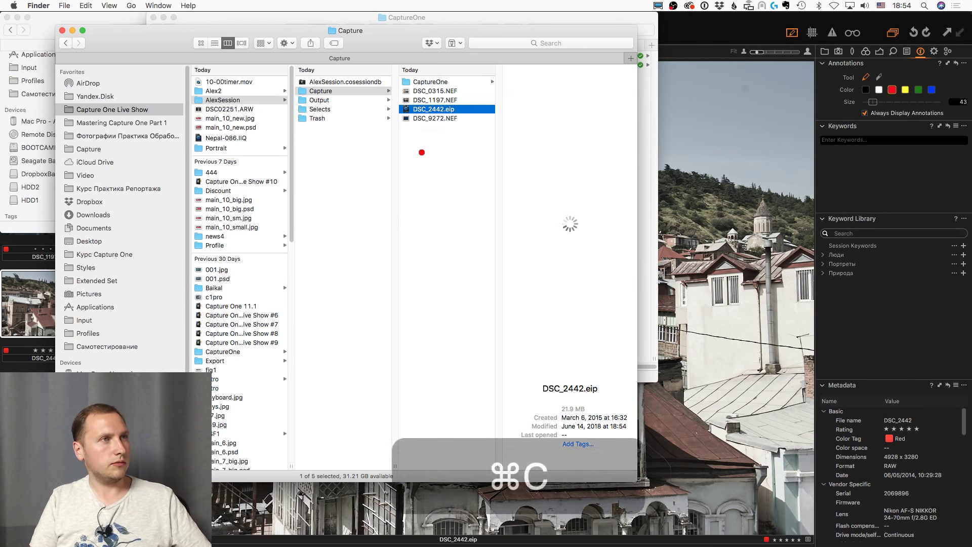
pyautogui.click(343, 173)
pyautogui.press('super+v')
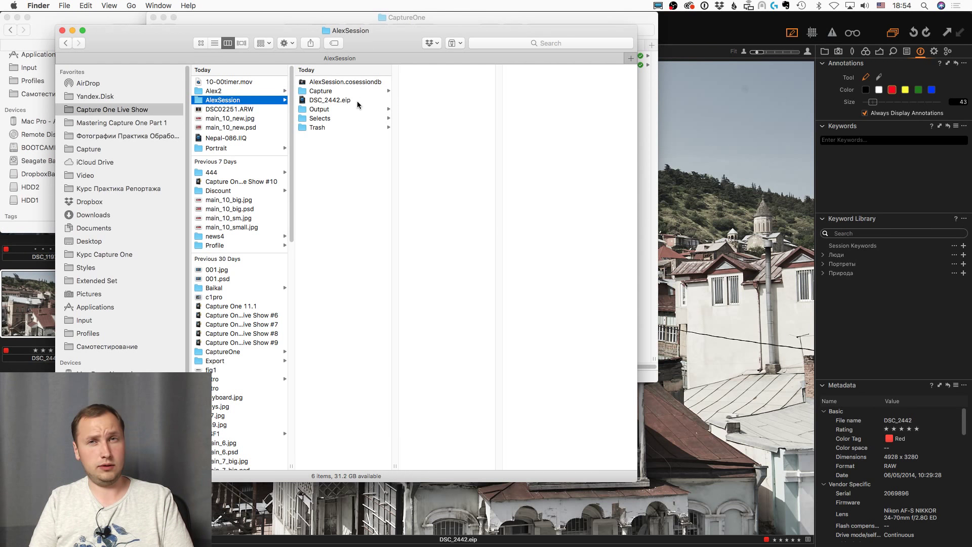
pyautogui.click(350, 100)
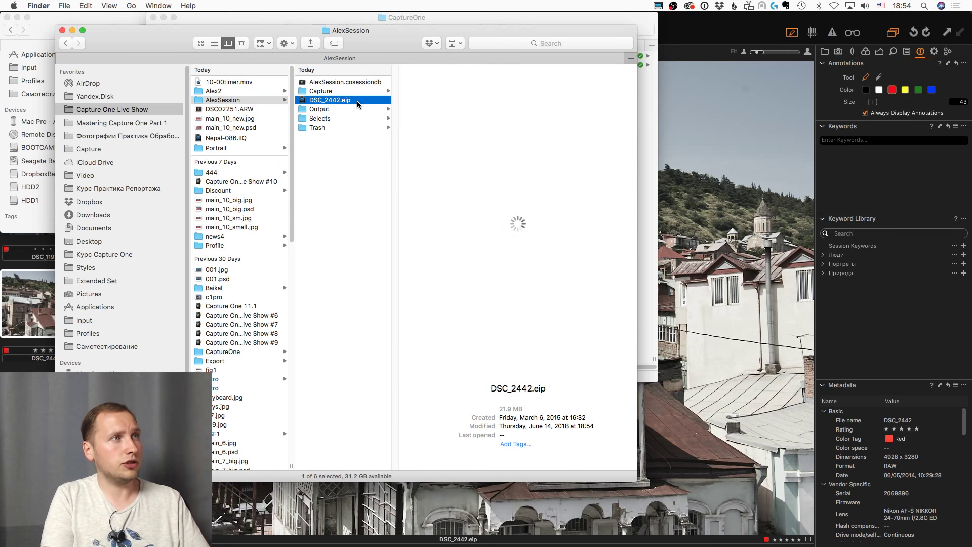
# Step: Rename the copied DSC_2442.eip in the AlexSession folder as DSC_2442.zip
pyautogui.press('Return')
pyautogui.press('Right')
pyautogui.press('Right')
pyautogui.press('Right')
pyautogui.press('Right')
pyautogui.press('BackSpace')
pyautogui.press('BackSpace')
pyautogui.press('BackSpace')
pyautogui.write('z')
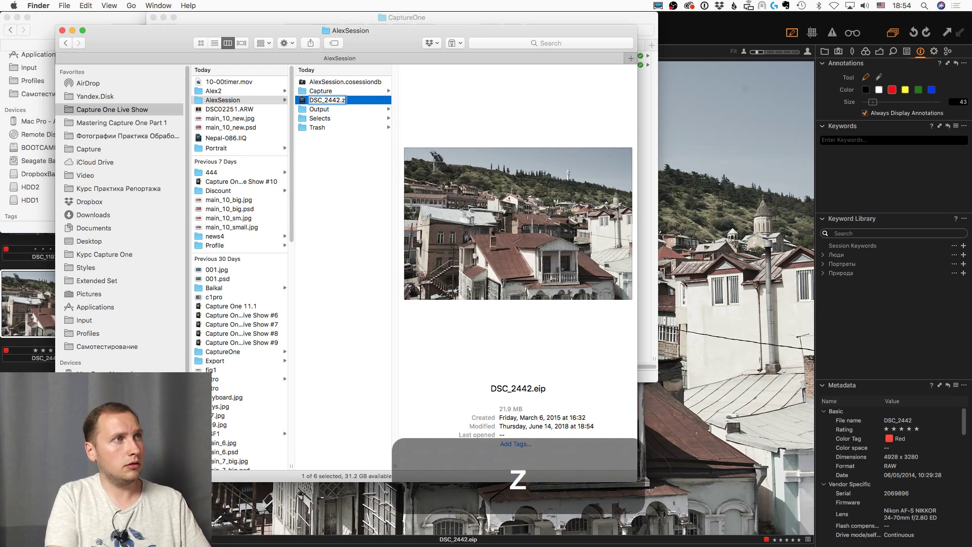
pyautogui.write('ip')
pyautogui.press('Return')
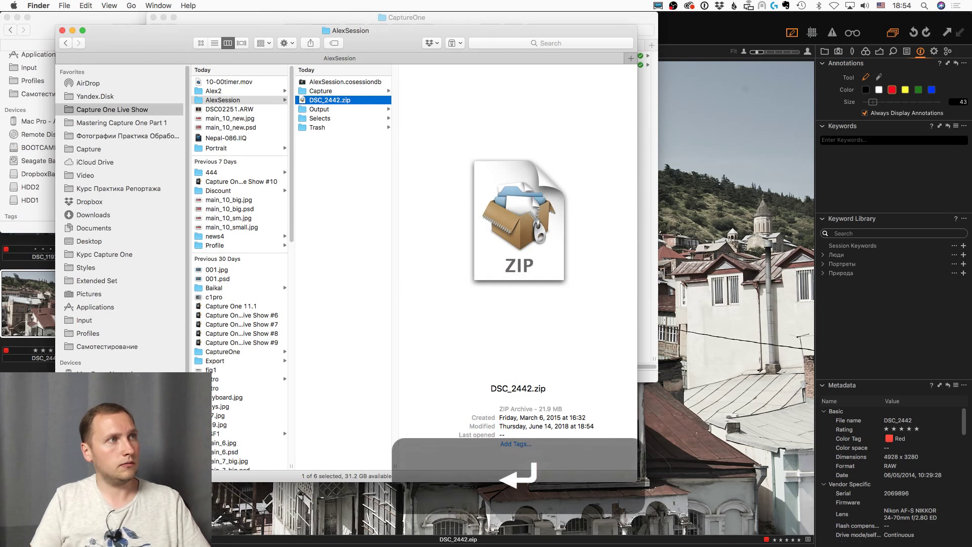
# Step: Open DSC_2442.zip with BetterZip, postpone the registration, and extract the archive into the AlexSession folder
pyautogui.rightClick(338, 104)
pyautogui.moveTo(372, 121)
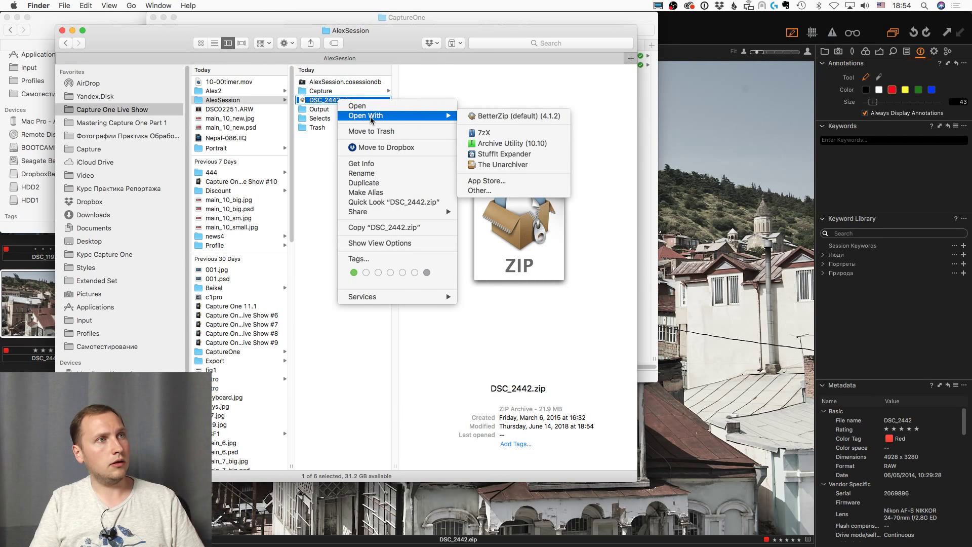
pyautogui.click(519, 116)
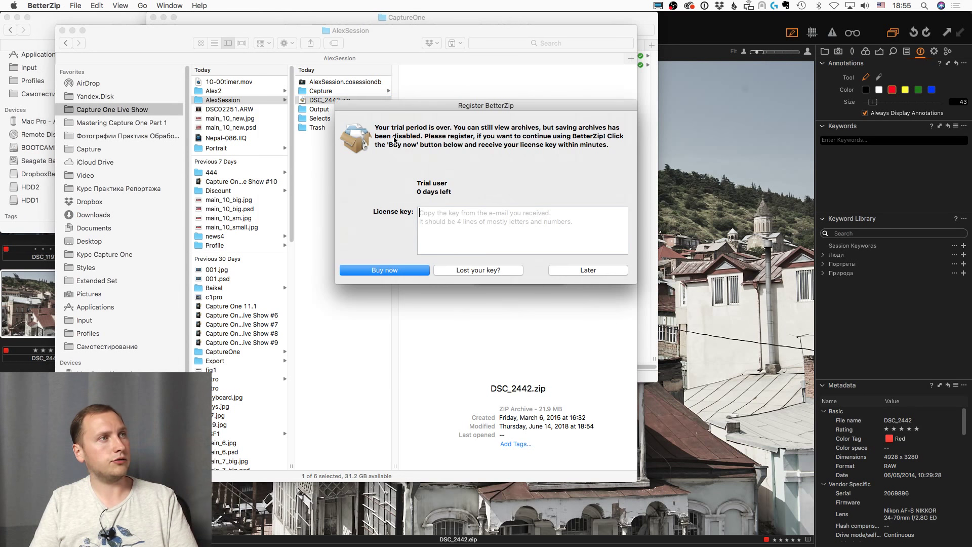
pyautogui.click(572, 271)
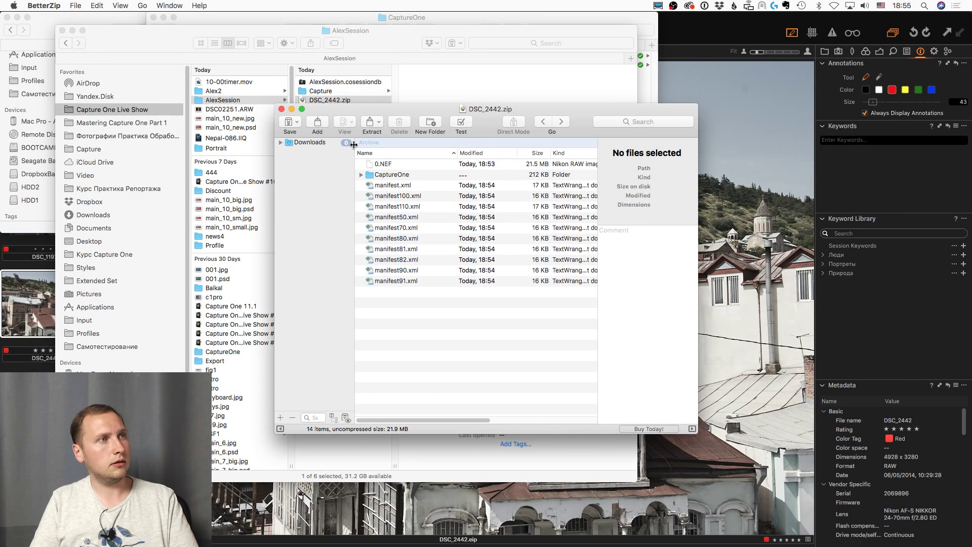
pyautogui.click(367, 125)
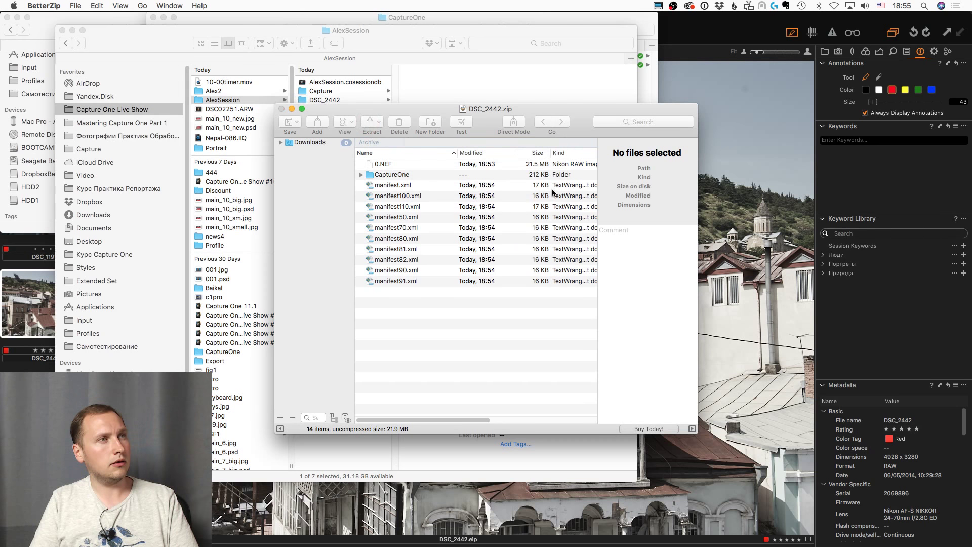
# Step: Examine the extracted DSC_2442 folder in Finder, including 0.NEF, the CaptureOne settings folder and manifest100.xml
pyautogui.click(345, 101)
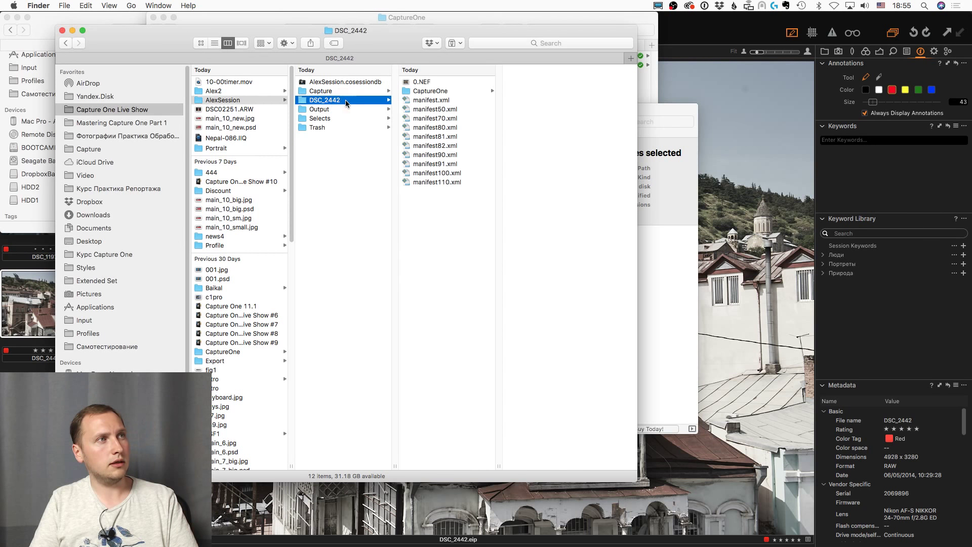
pyautogui.click(462, 83)
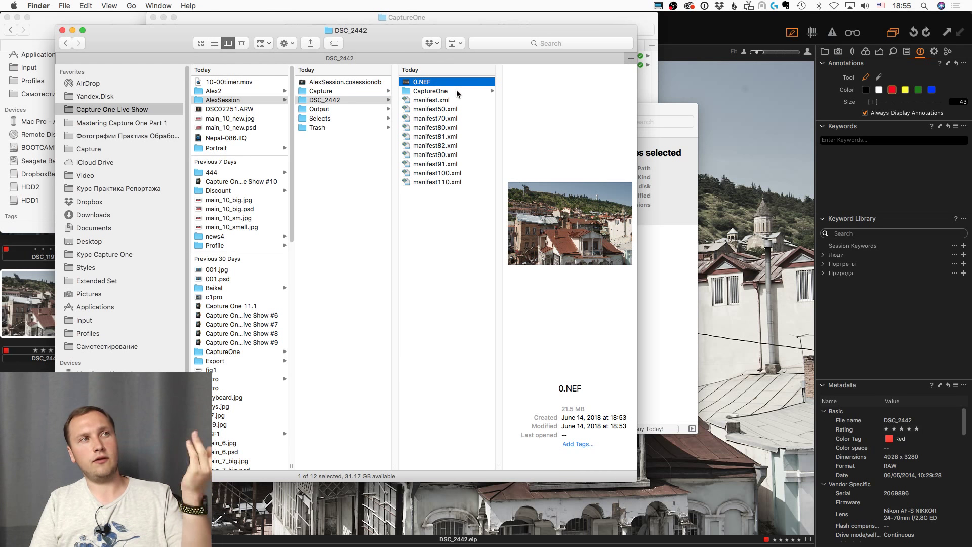
pyautogui.click(458, 91)
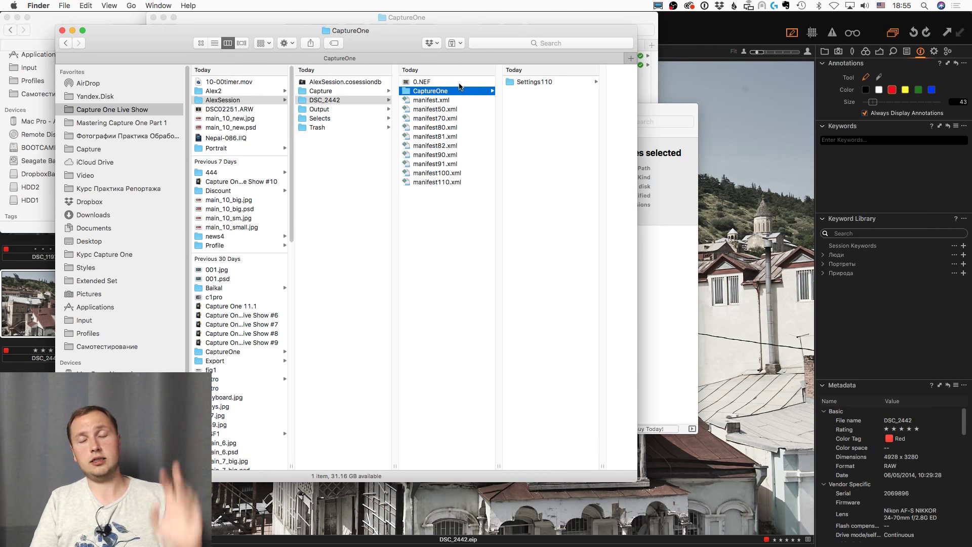
pyautogui.click(457, 173)
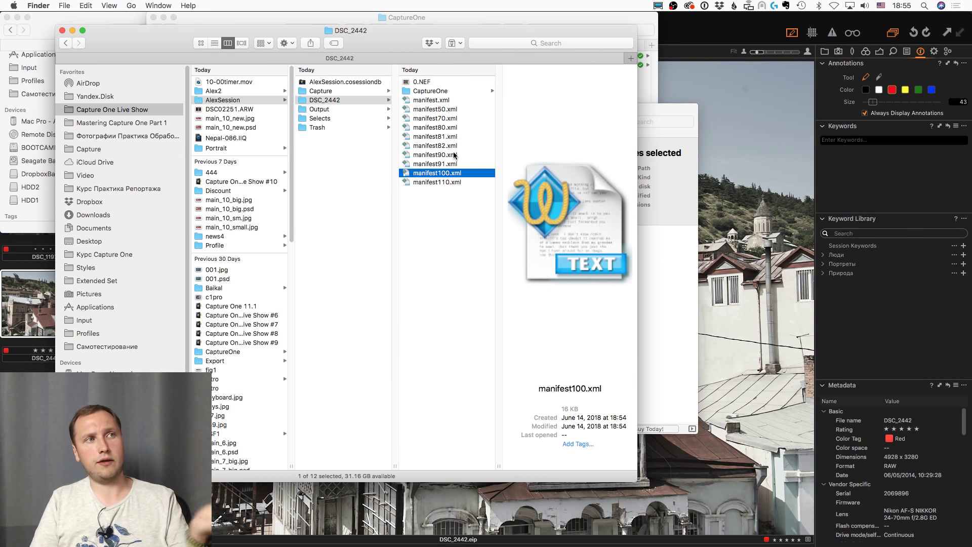
pyautogui.click(452, 224)
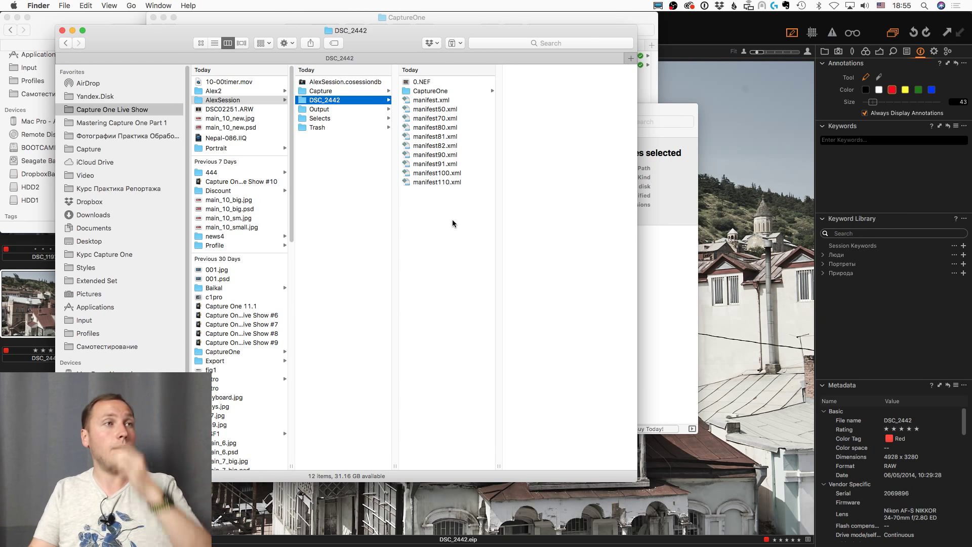
# Step: Switch back to Capture One and show the AlexSession library with its folders, albums and filters
pyautogui.click(668, 15)
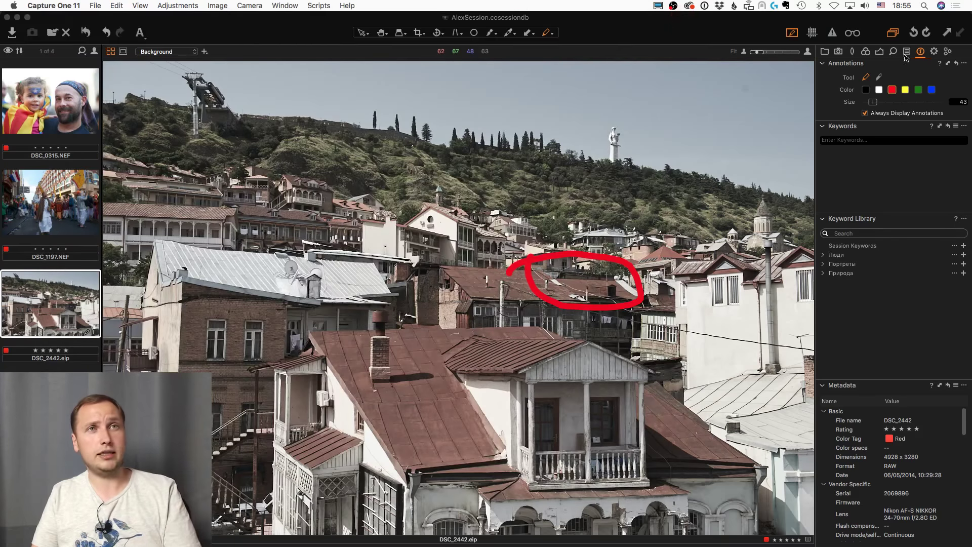
pyautogui.click(825, 51)
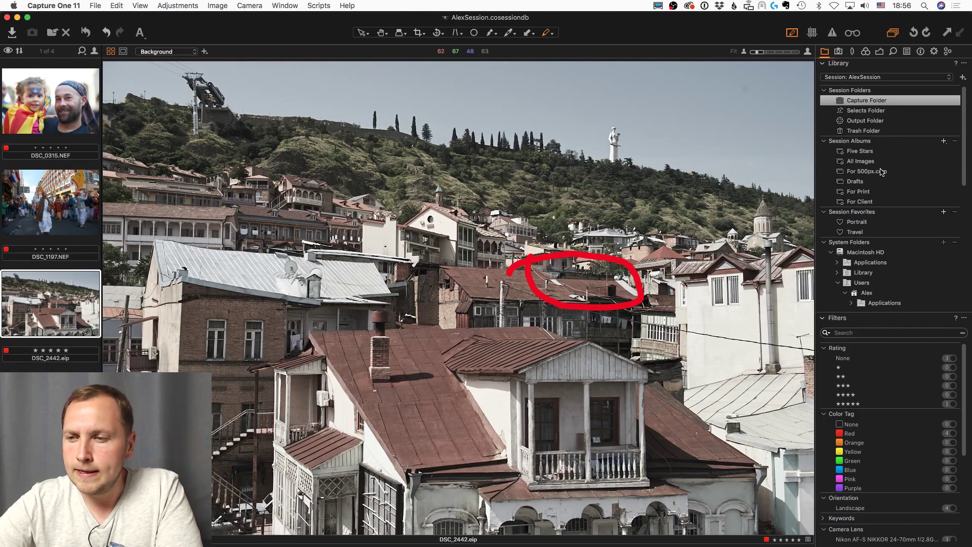
# Step: Switch to Chrome and open alexonraw.com/upload in a new tab
pyautogui.moveTo(10, 213)
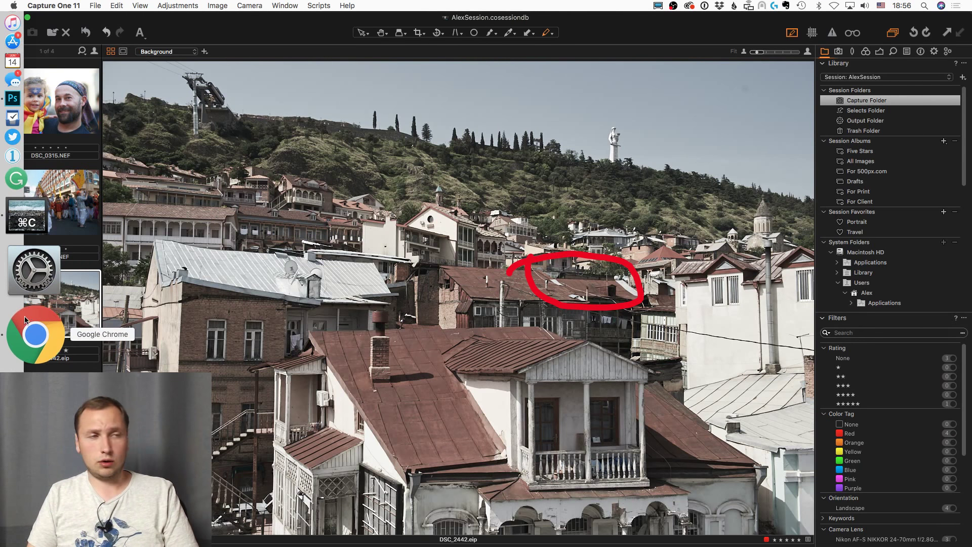
pyautogui.click(24, 317)
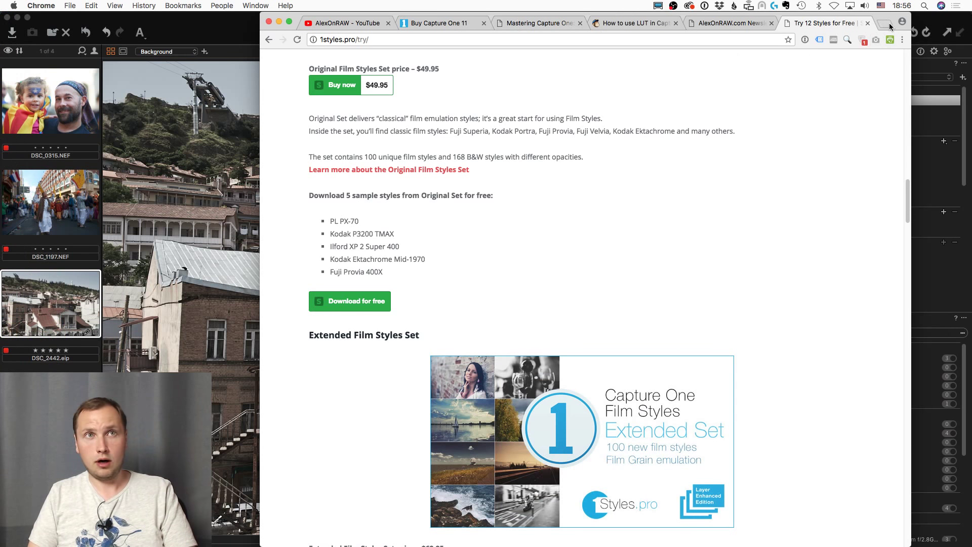
pyautogui.press('super+t')
pyautogui.write('al')
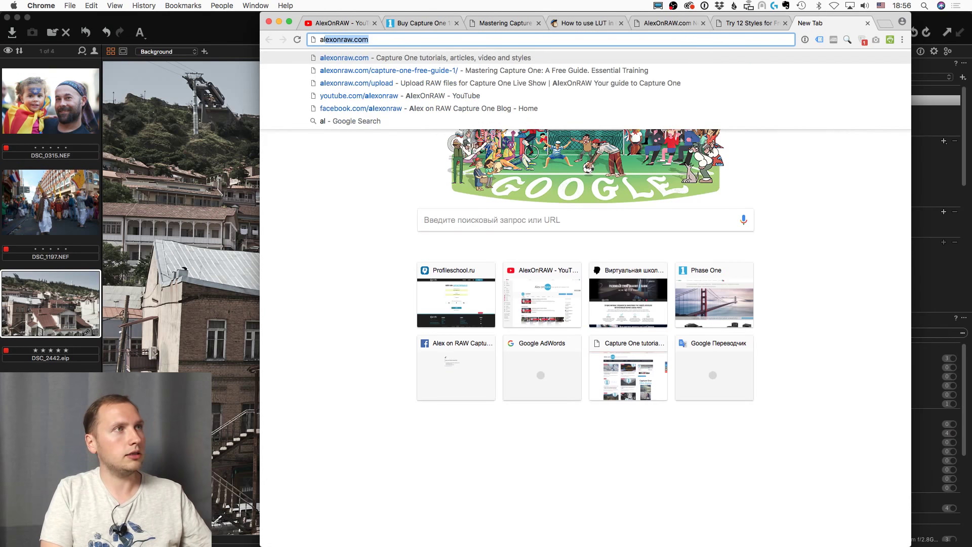
pyautogui.press('Right')
pyautogui.write('/uploa')
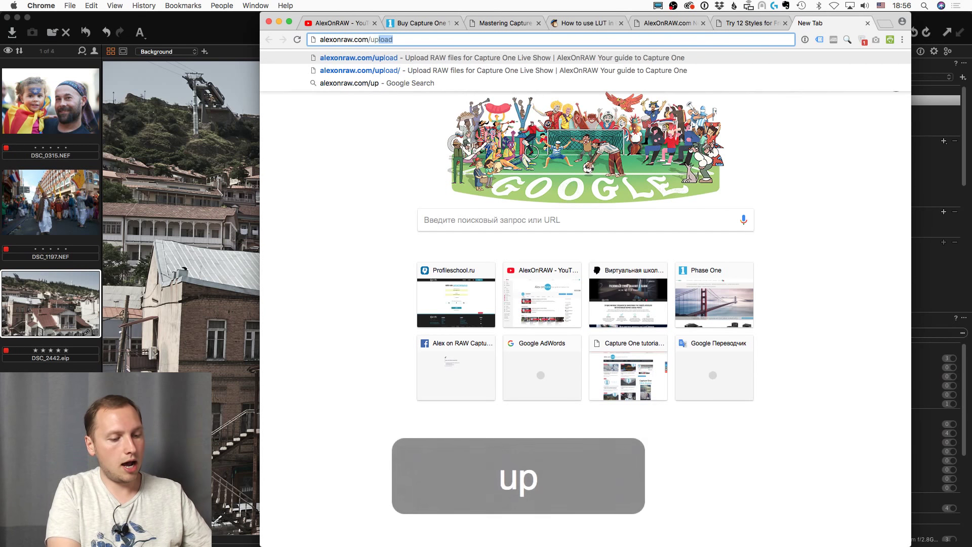
pyautogui.press('Return')
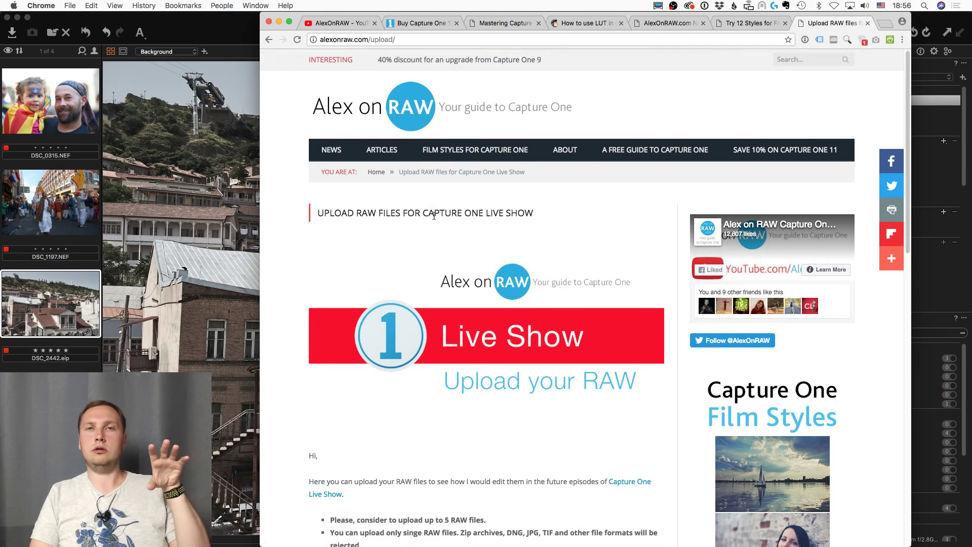
# Step: Review the RAW upload page's rules and upload form, and return to Capture One
pyautogui.scroll(-3, 434, 217)
pyautogui.scroll(-10, 434, 219)
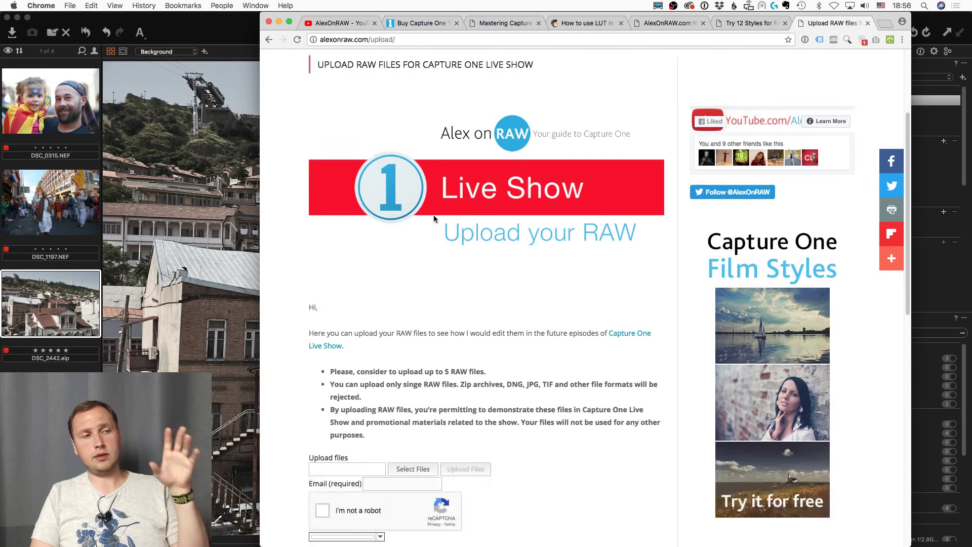
pyautogui.scroll(5, 433, 219)
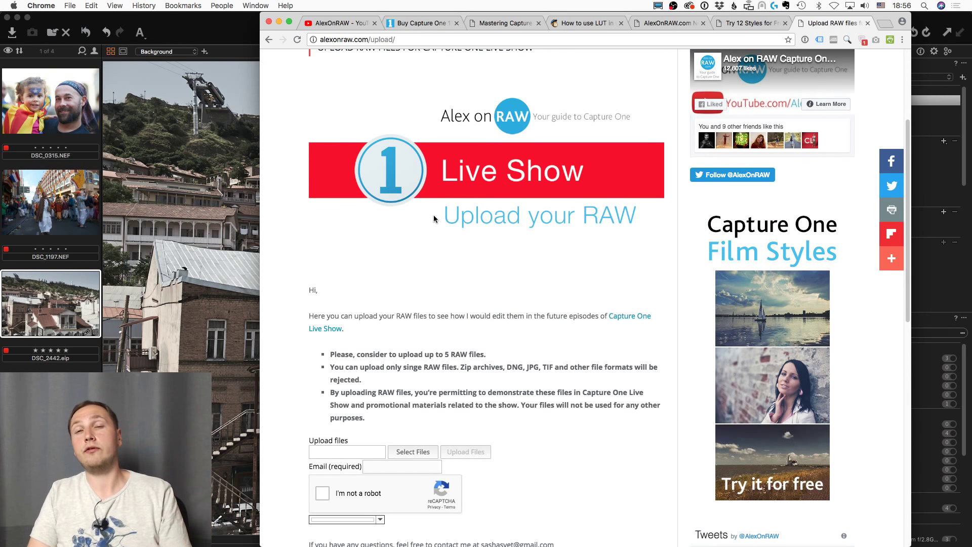
pyautogui.scroll(1, 433, 223)
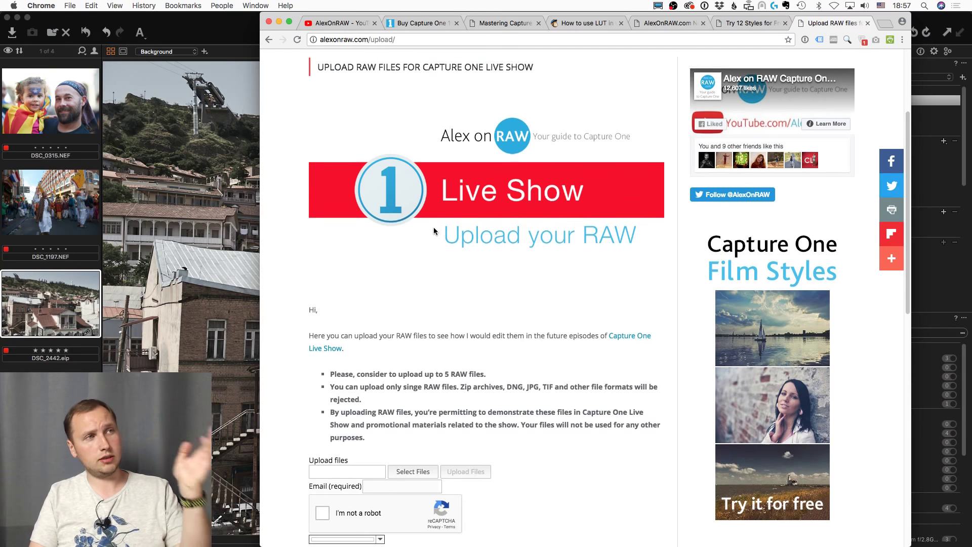
pyautogui.scroll(-5, 433, 226)
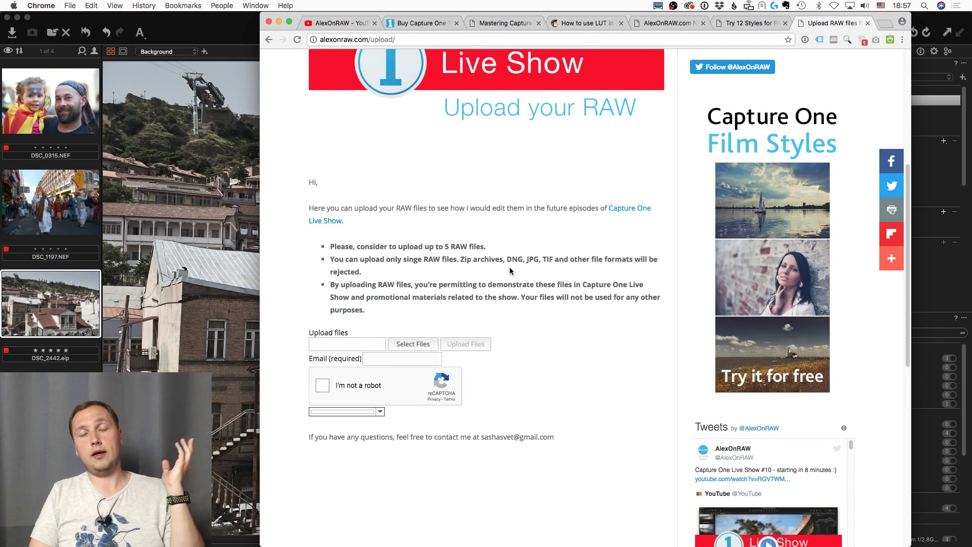
pyautogui.scroll(5, 510, 268)
pyautogui.scroll(3, 510, 270)
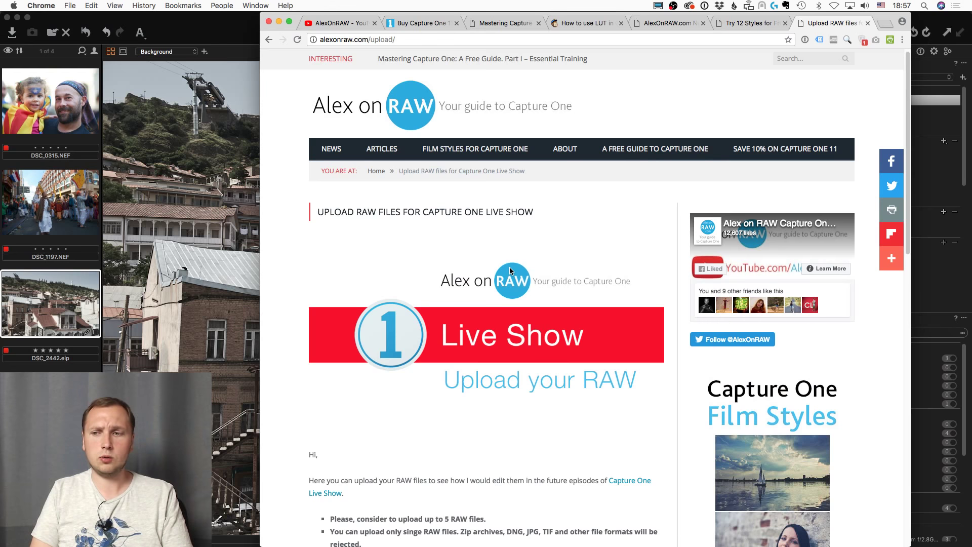
pyautogui.click(248, 21)
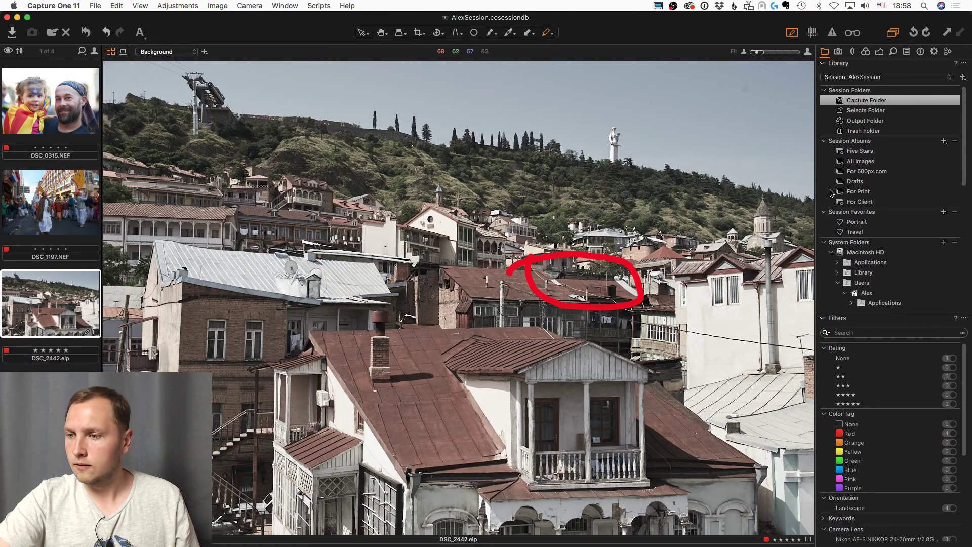
# Step: Switch to Chrome and view the AlexOnRAW YouTube channel with its web address and the 1styles.pro/try film styles page
pyautogui.moveTo(13, 309)
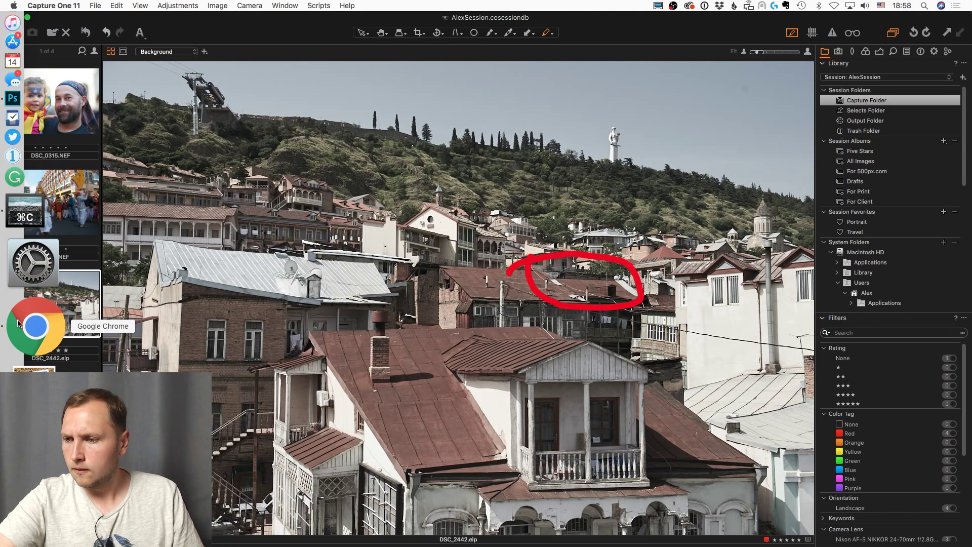
pyautogui.click(18, 323)
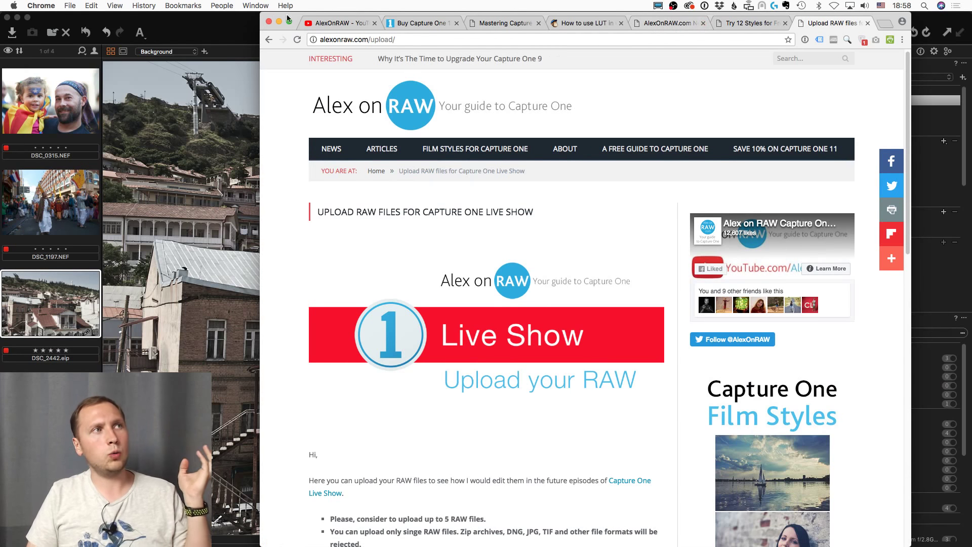
pyautogui.click(337, 23)
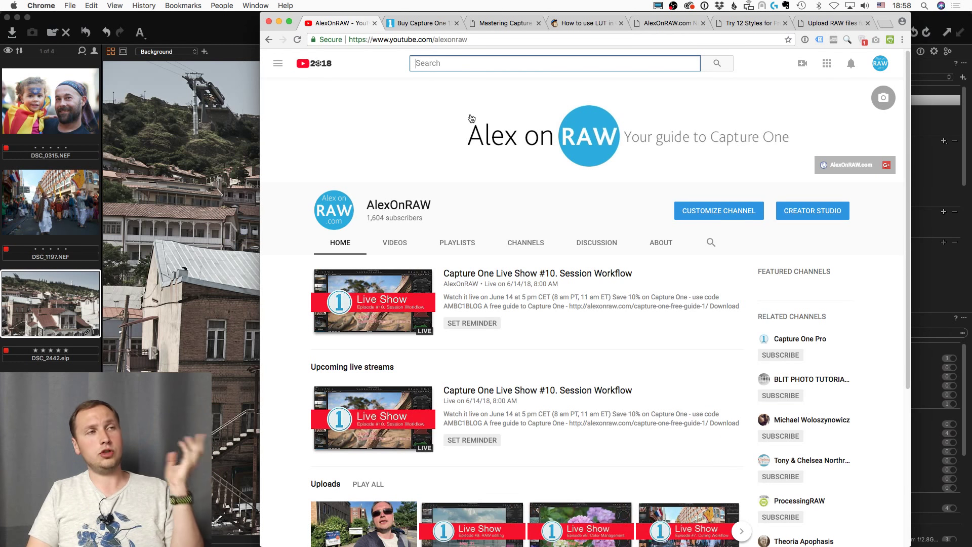
pyautogui.click(470, 39)
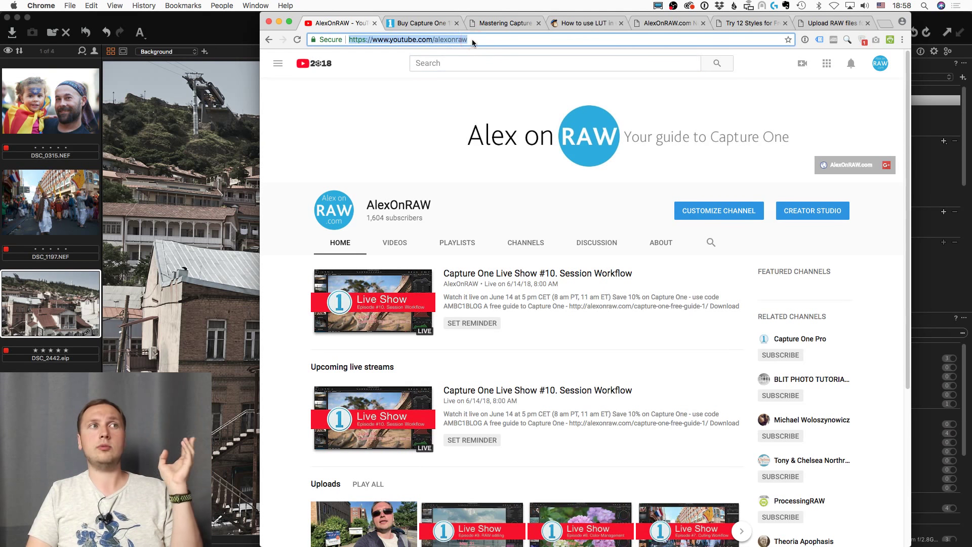
pyautogui.click(468, 40)
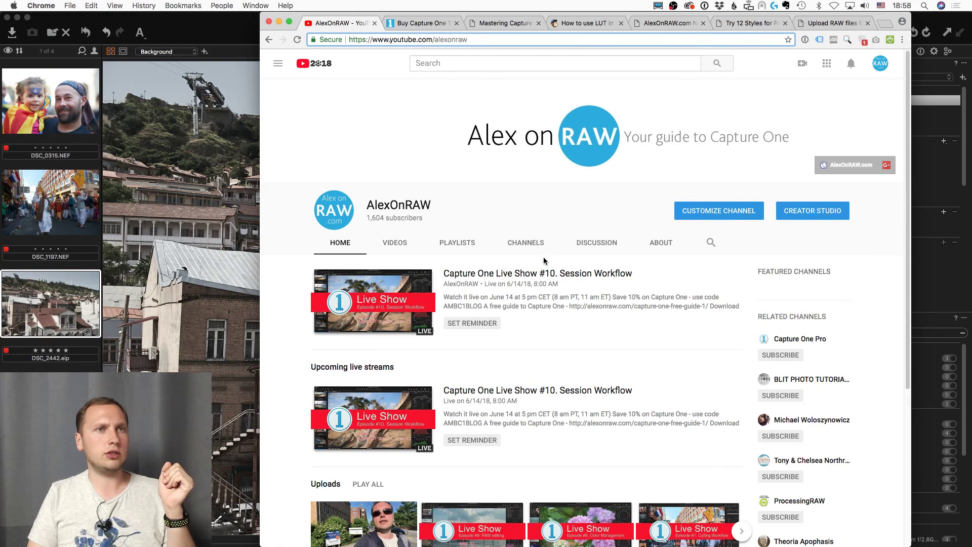
pyautogui.scroll(-3, 542, 260)
pyautogui.scroll(3, 545, 260)
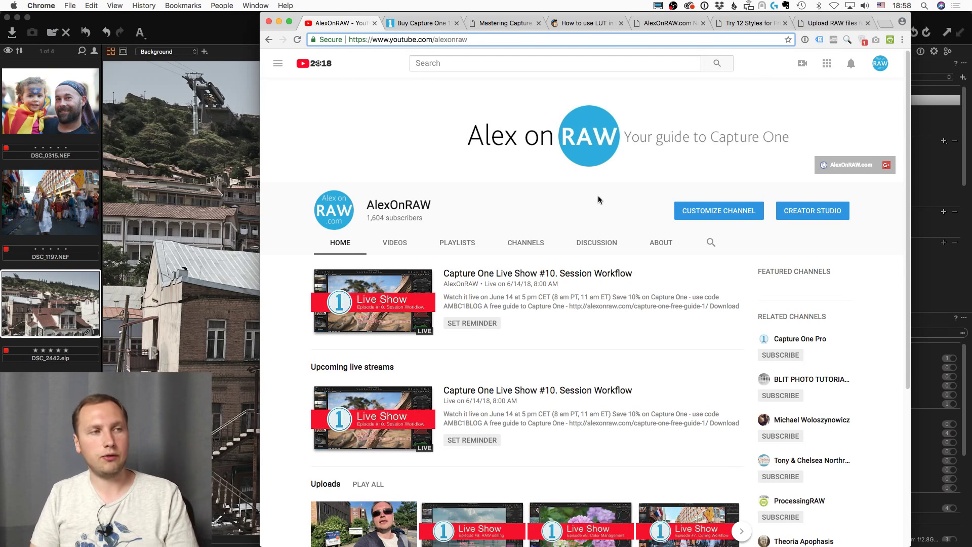
pyautogui.click(411, 30)
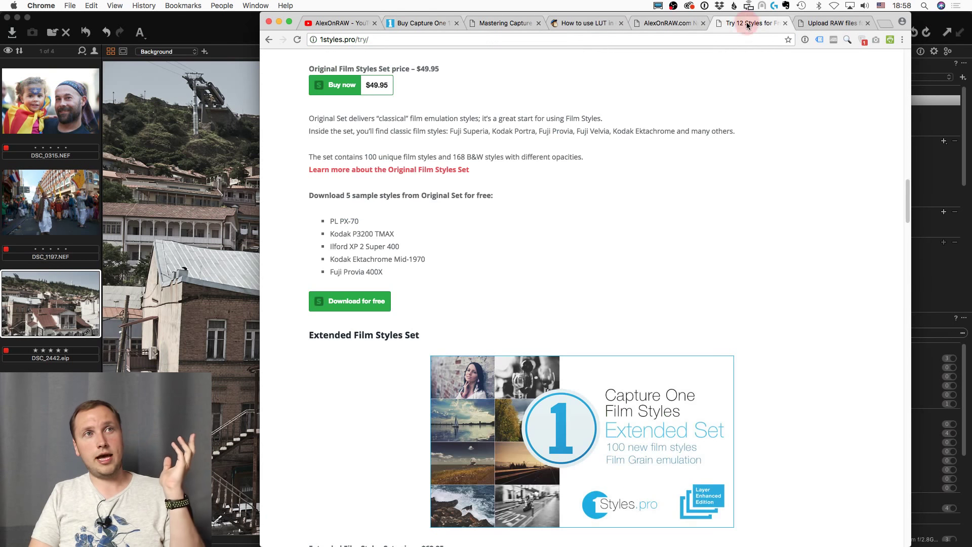
pyautogui.click(748, 23)
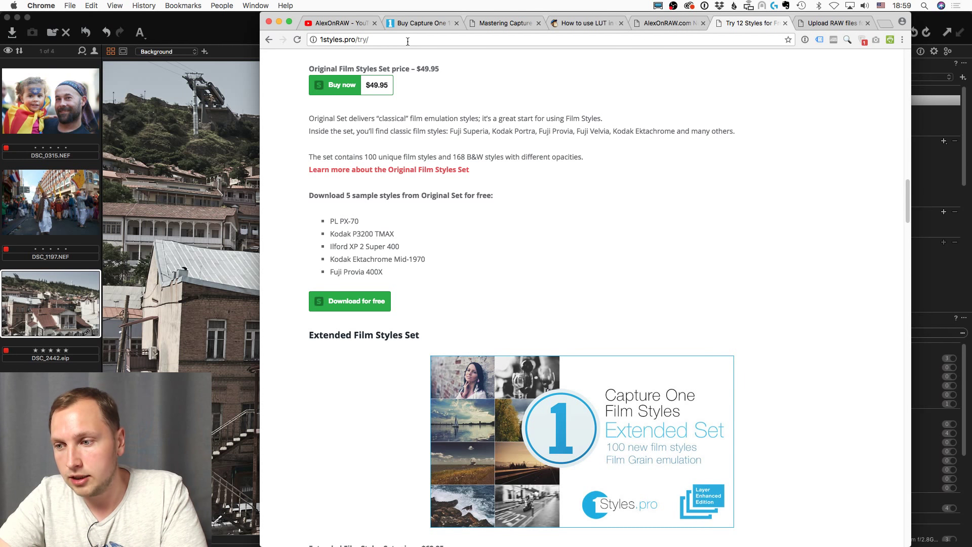
# Step: Open Visualize and view its mouse and keystroke display settings
pyautogui.moveTo(3, 257)
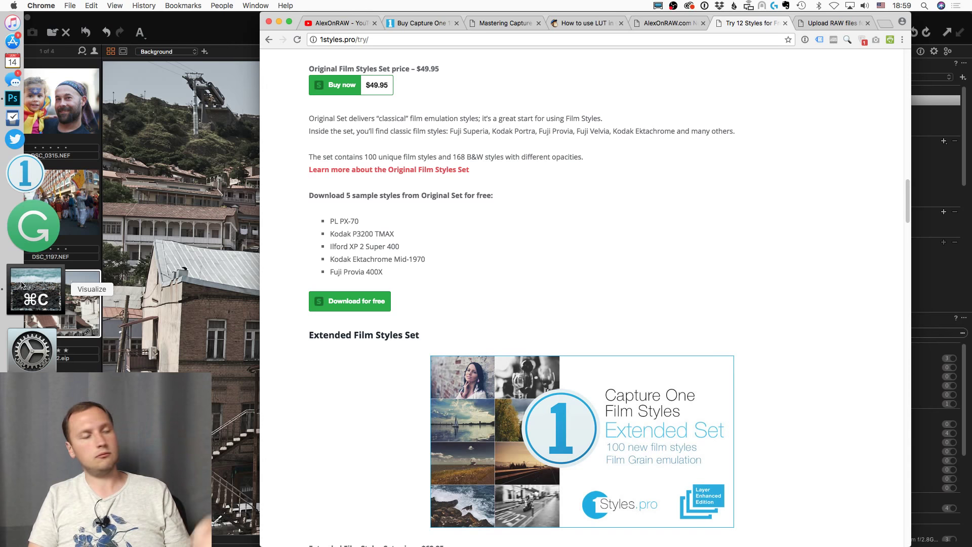
pyautogui.click(21, 285)
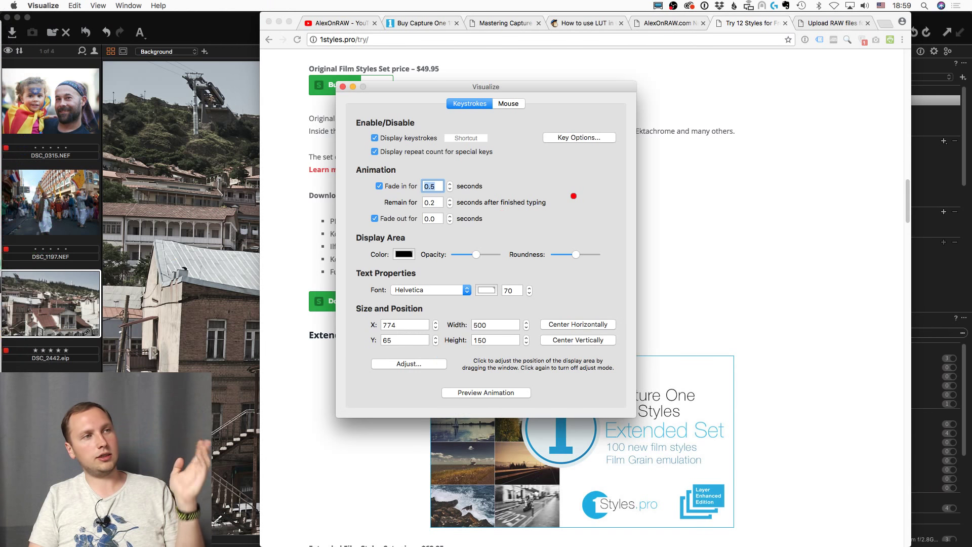
pyautogui.click(508, 104)
pyautogui.click(475, 105)
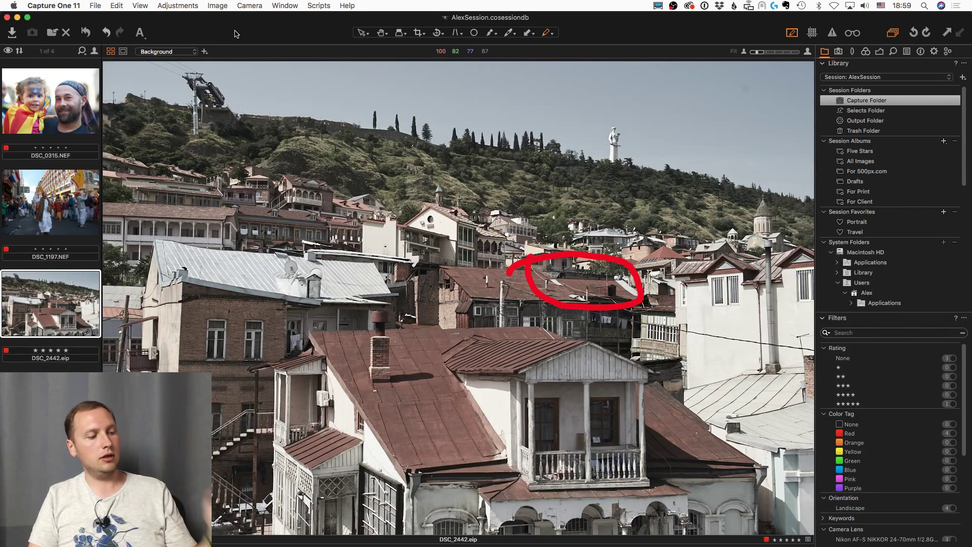
pyautogui.press('super+Tab')
pyautogui.press('super+Tab')
pyautogui.press('super+Tab')
pyautogui.press('super+Tab')
pyautogui.press('super+Tab')
pyautogui.press('super+Tab')
pyautogui.press('super+Tab')
pyautogui.press('super+Tab')
pyautogui.press('super+Tab')
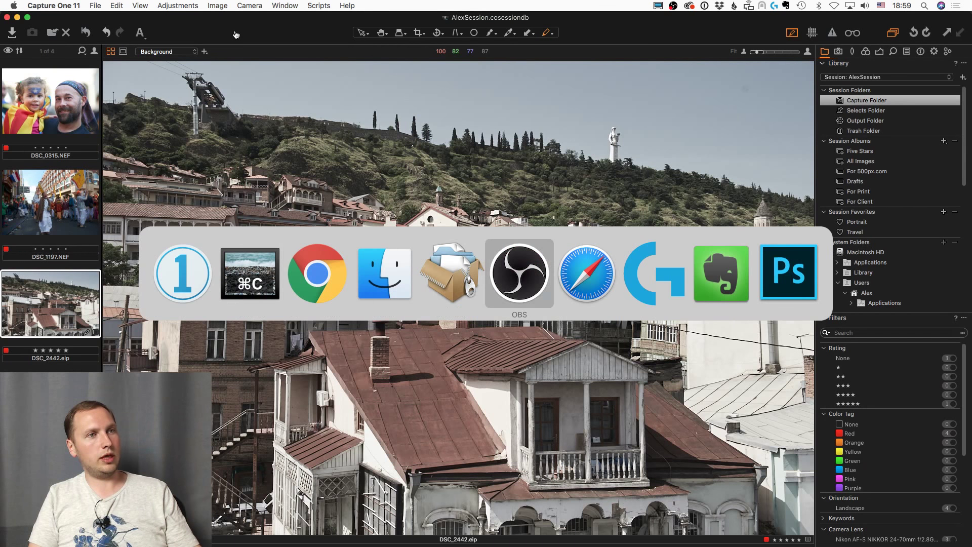
pyautogui.press('super+Tab')
pyautogui.press('c')
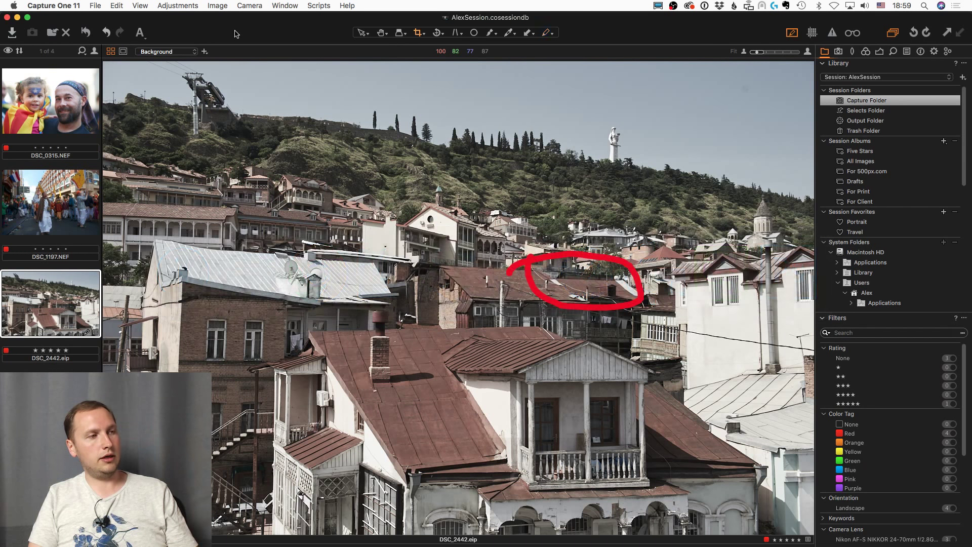